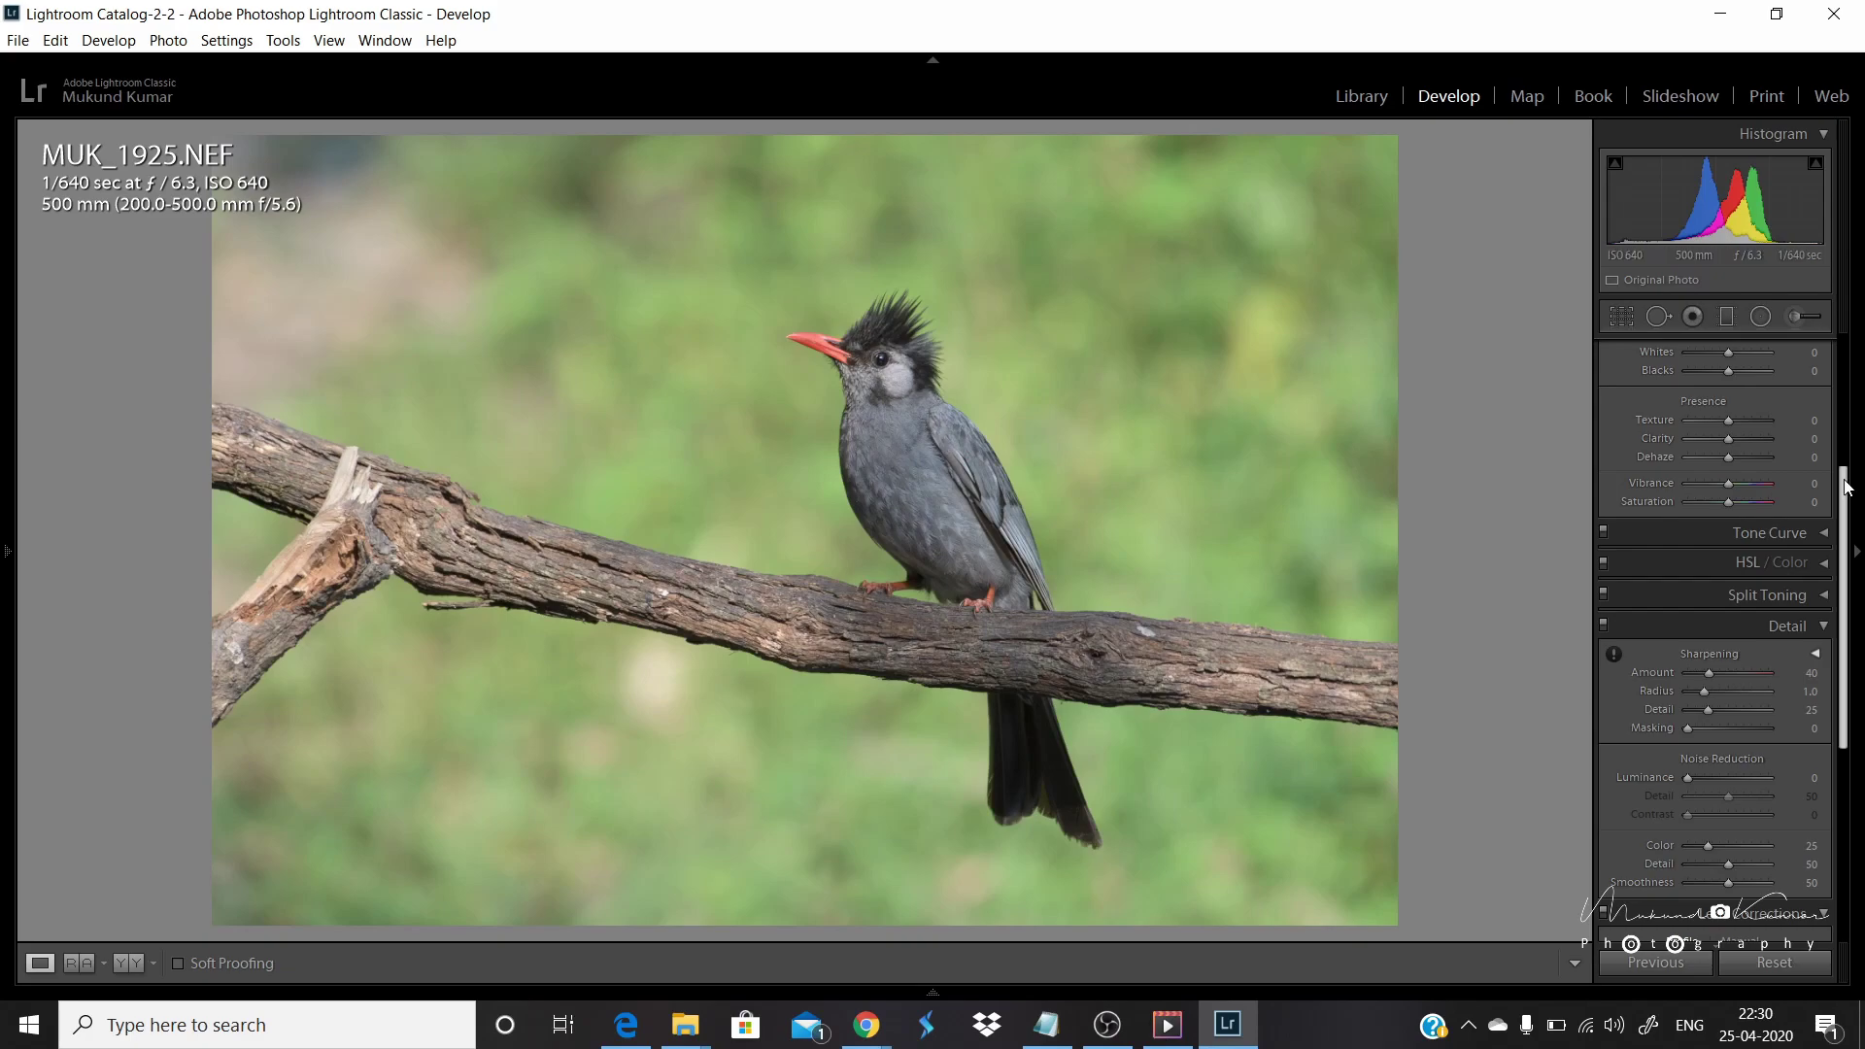
Step: Collapse the Basic and Detail sections, and enable Remove Chromatic Aberration and Profile Corrections for the lens
{"action": "scroll", "coordinate": [1860, 364], "scroll_direction": "up", "scroll_amount": 3}
{"action": "scroll", "coordinate": [1858, 365], "scroll_direction": "up", "scroll_amount": 1}
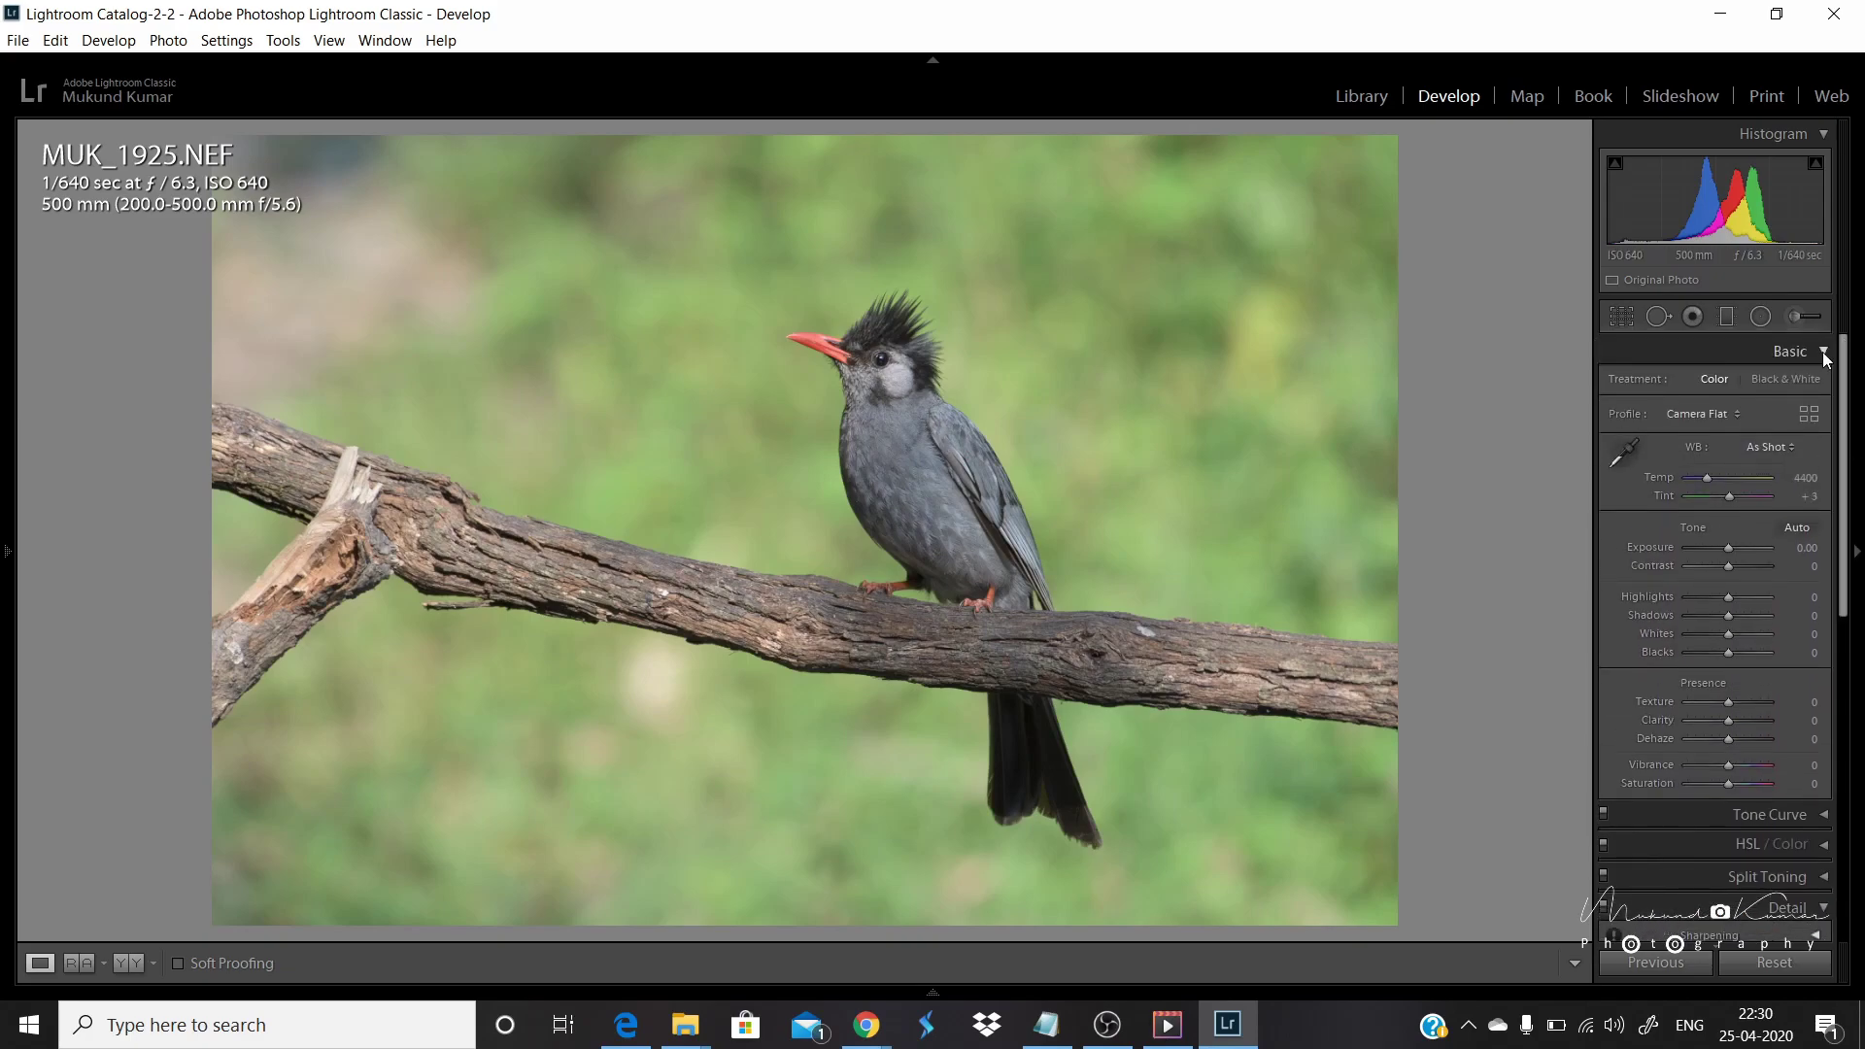
{"action": "left_click", "coordinate": [1820, 351]}
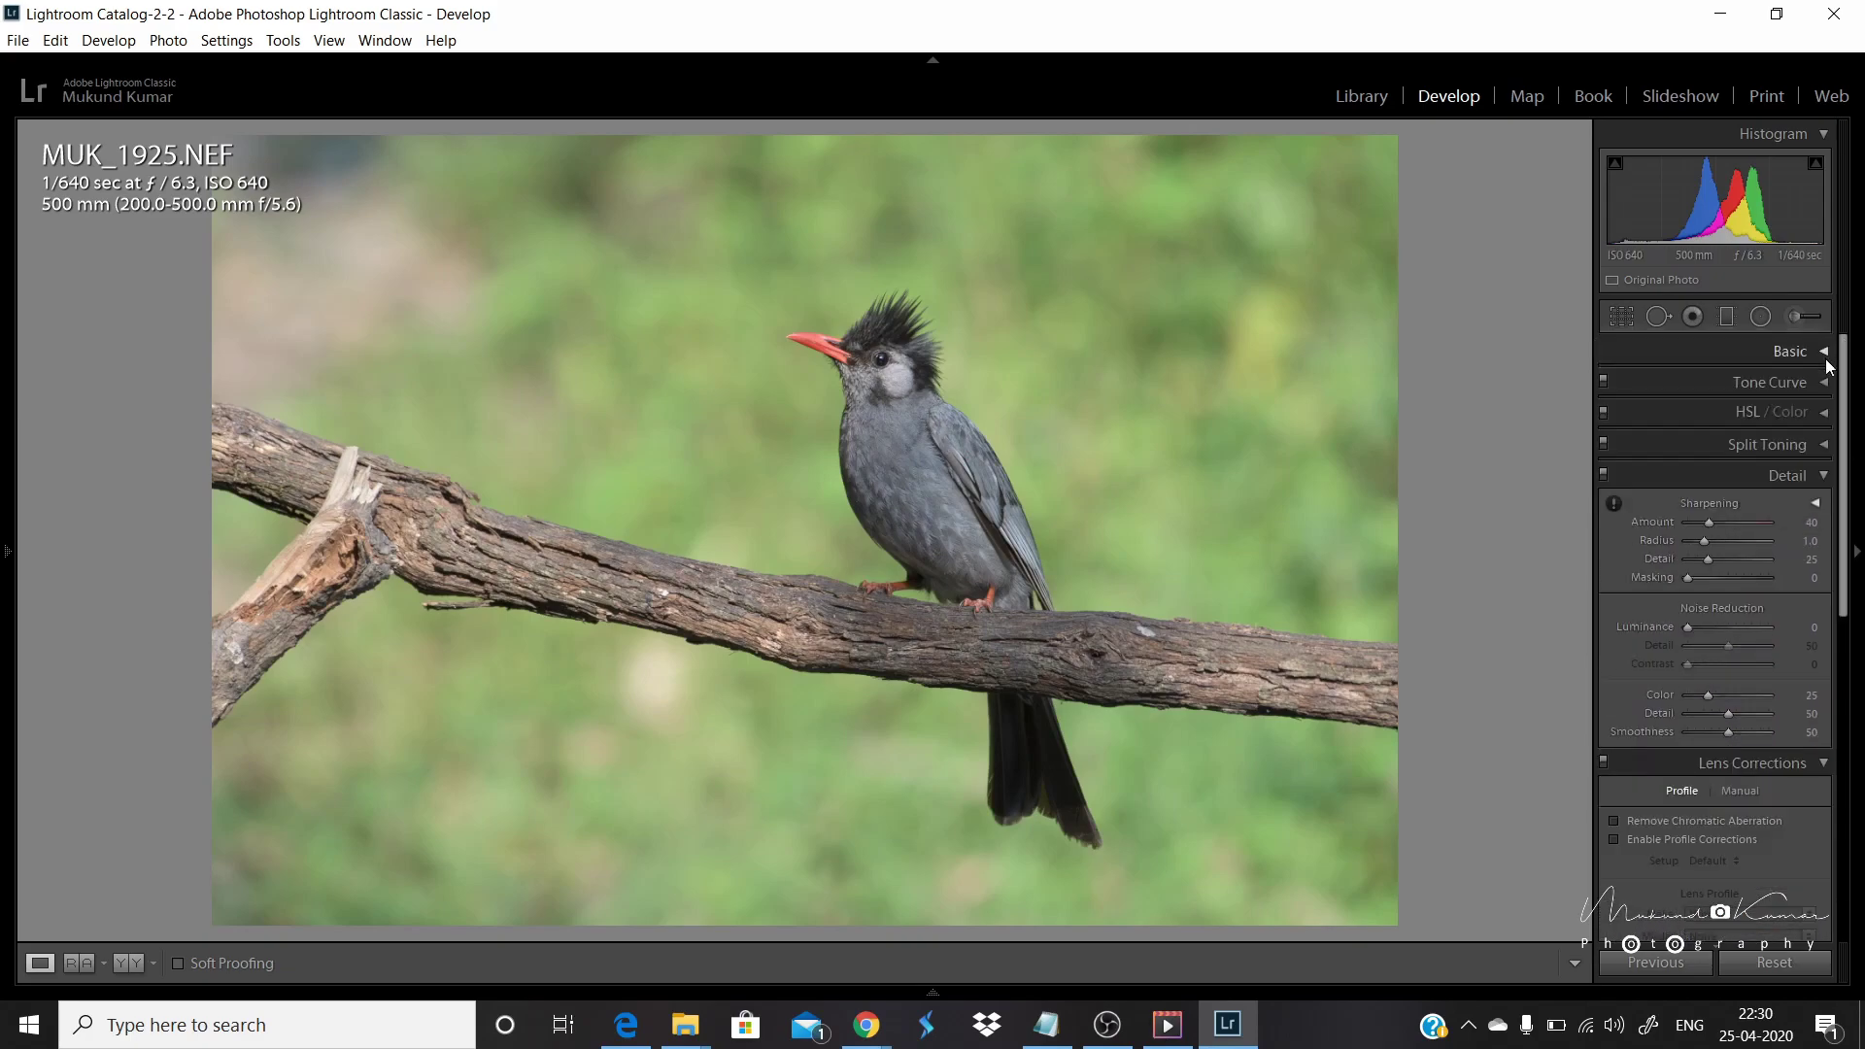
{"action": "left_click", "coordinate": [1822, 475]}
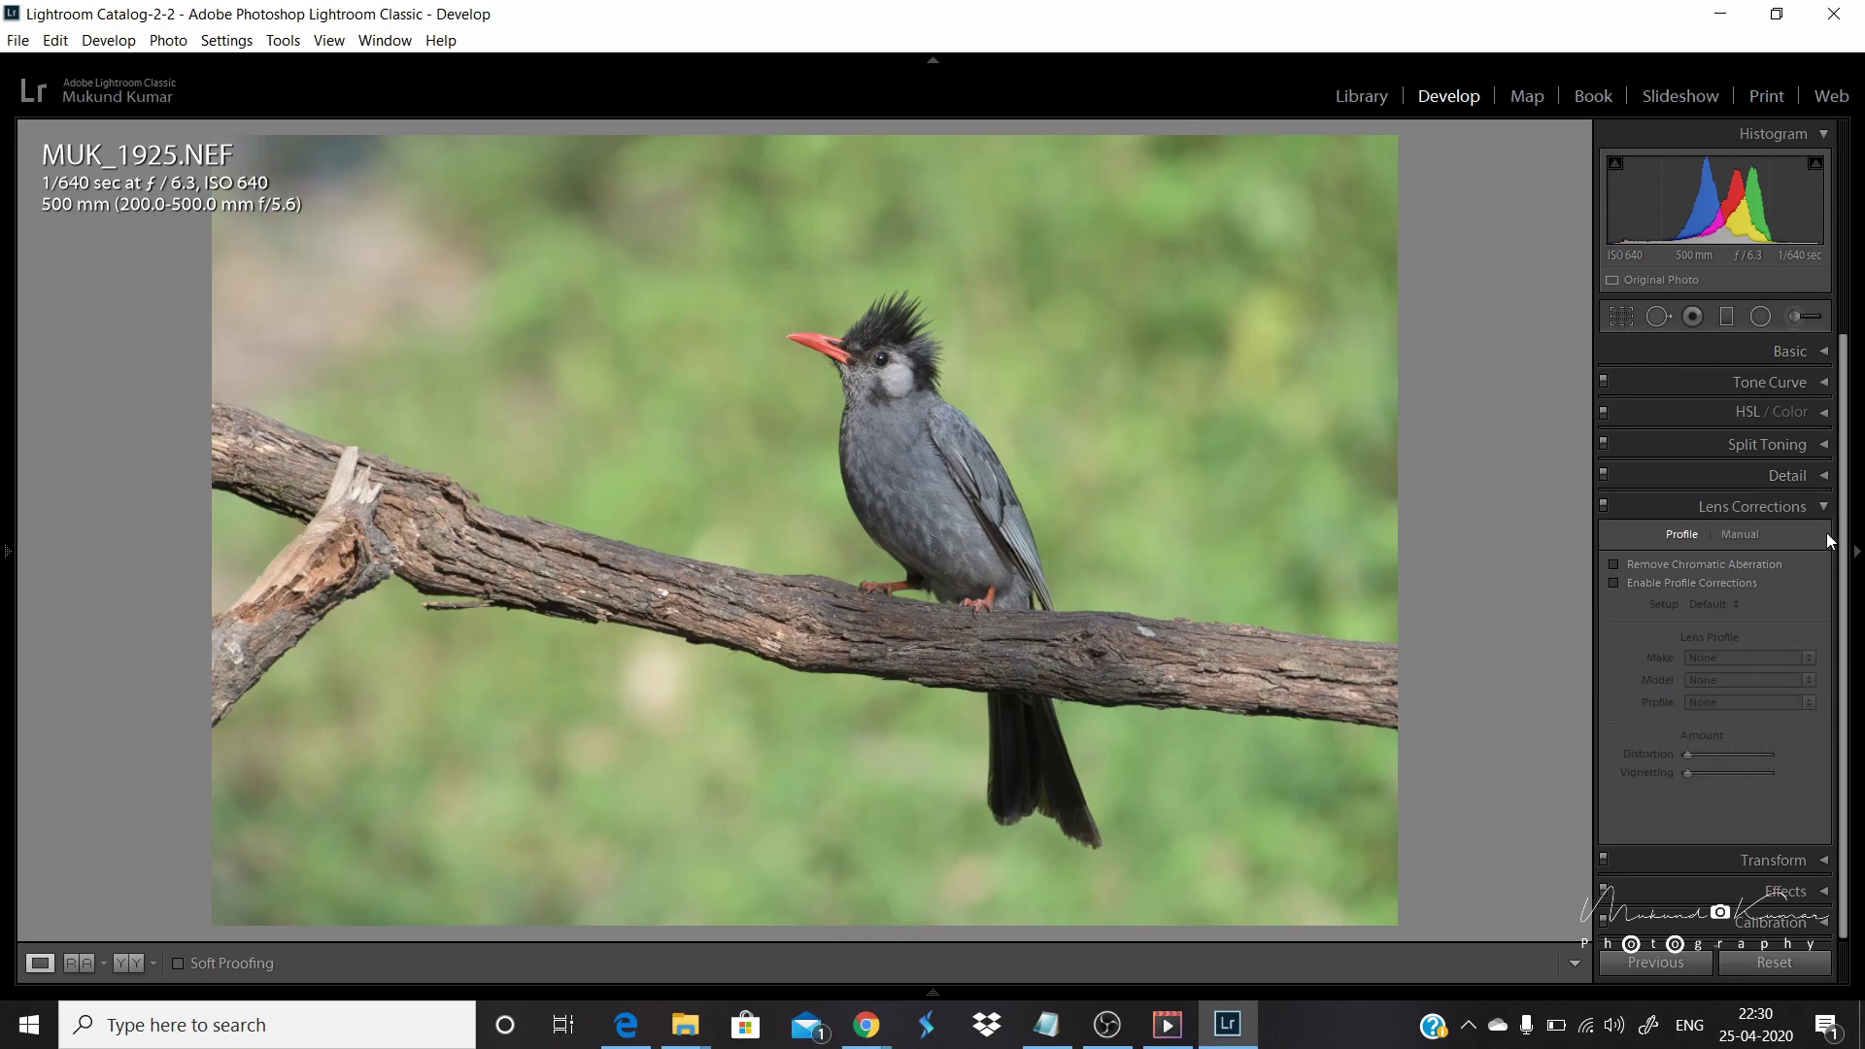
{"action": "left_click", "coordinate": [1613, 565]}
{"action": "left_click", "coordinate": [1616, 583]}
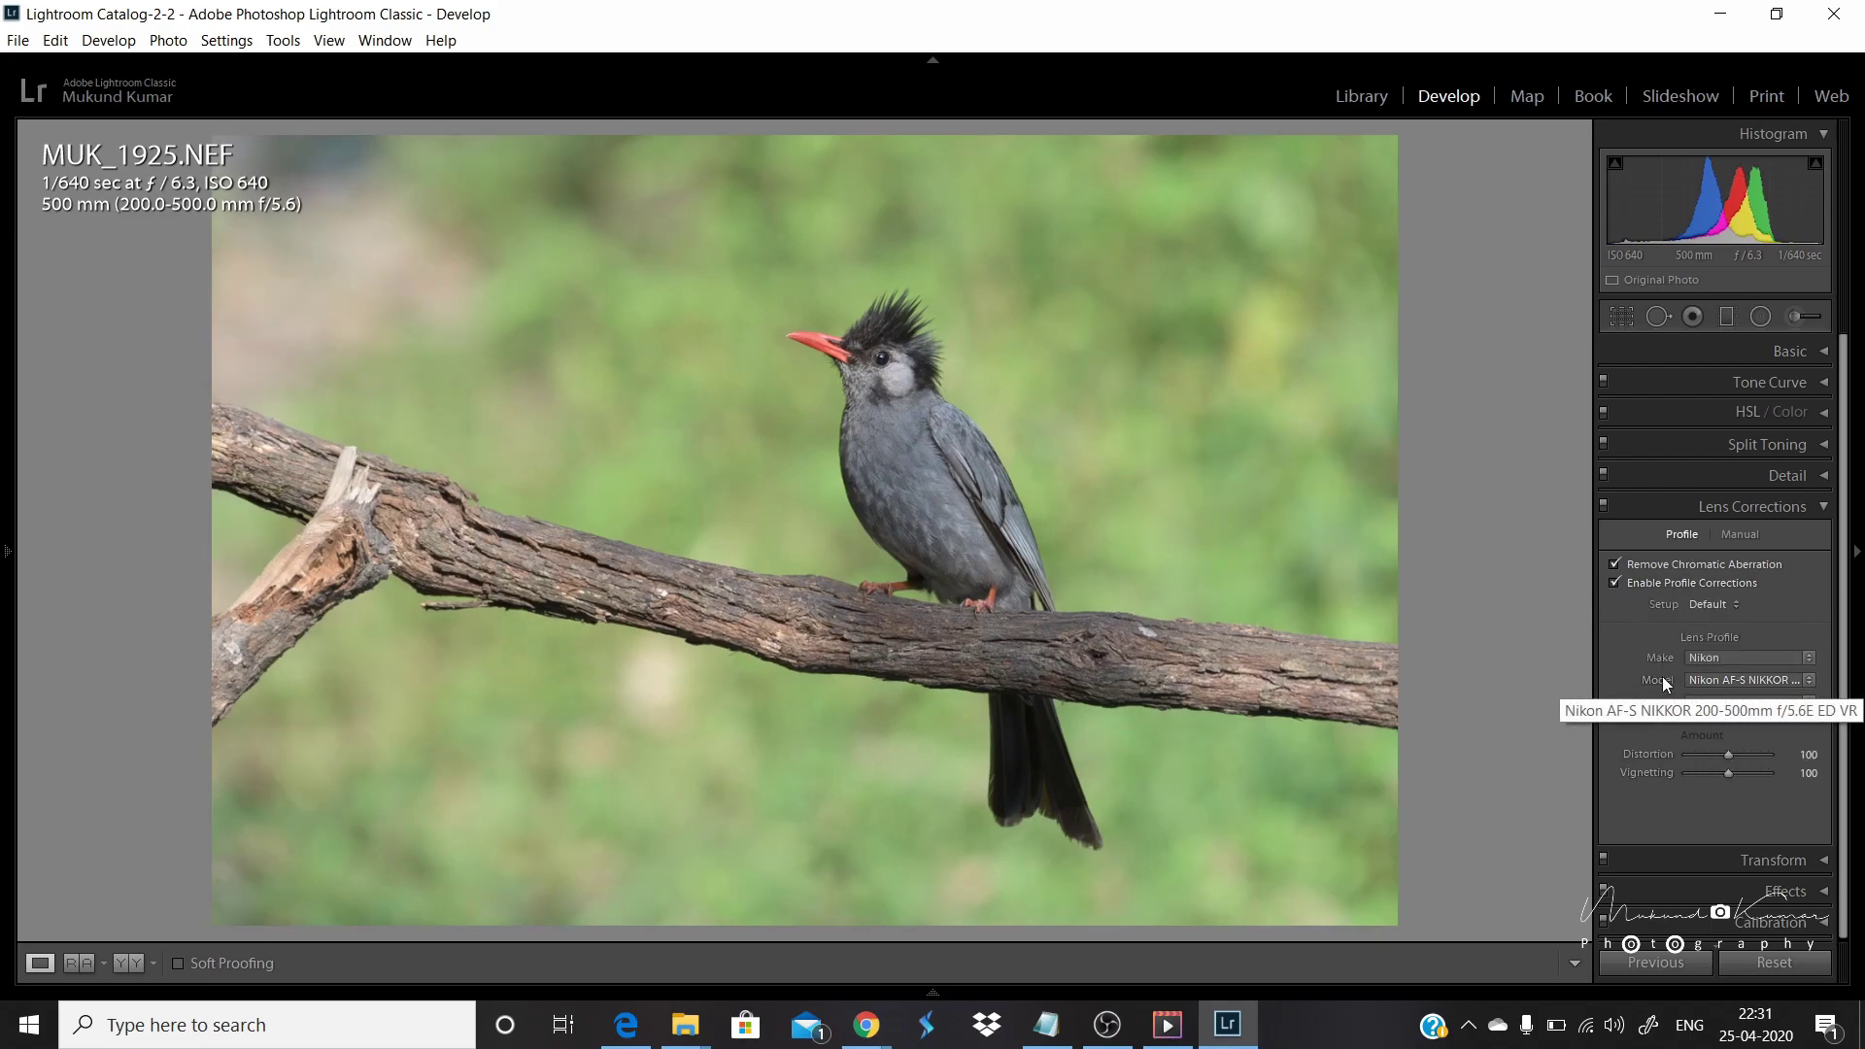
Step: Set the profile to Adobe Color after trying Adobe Landscape, and set the white balance to Daylight
{"action": "left_click", "coordinate": [1823, 354]}
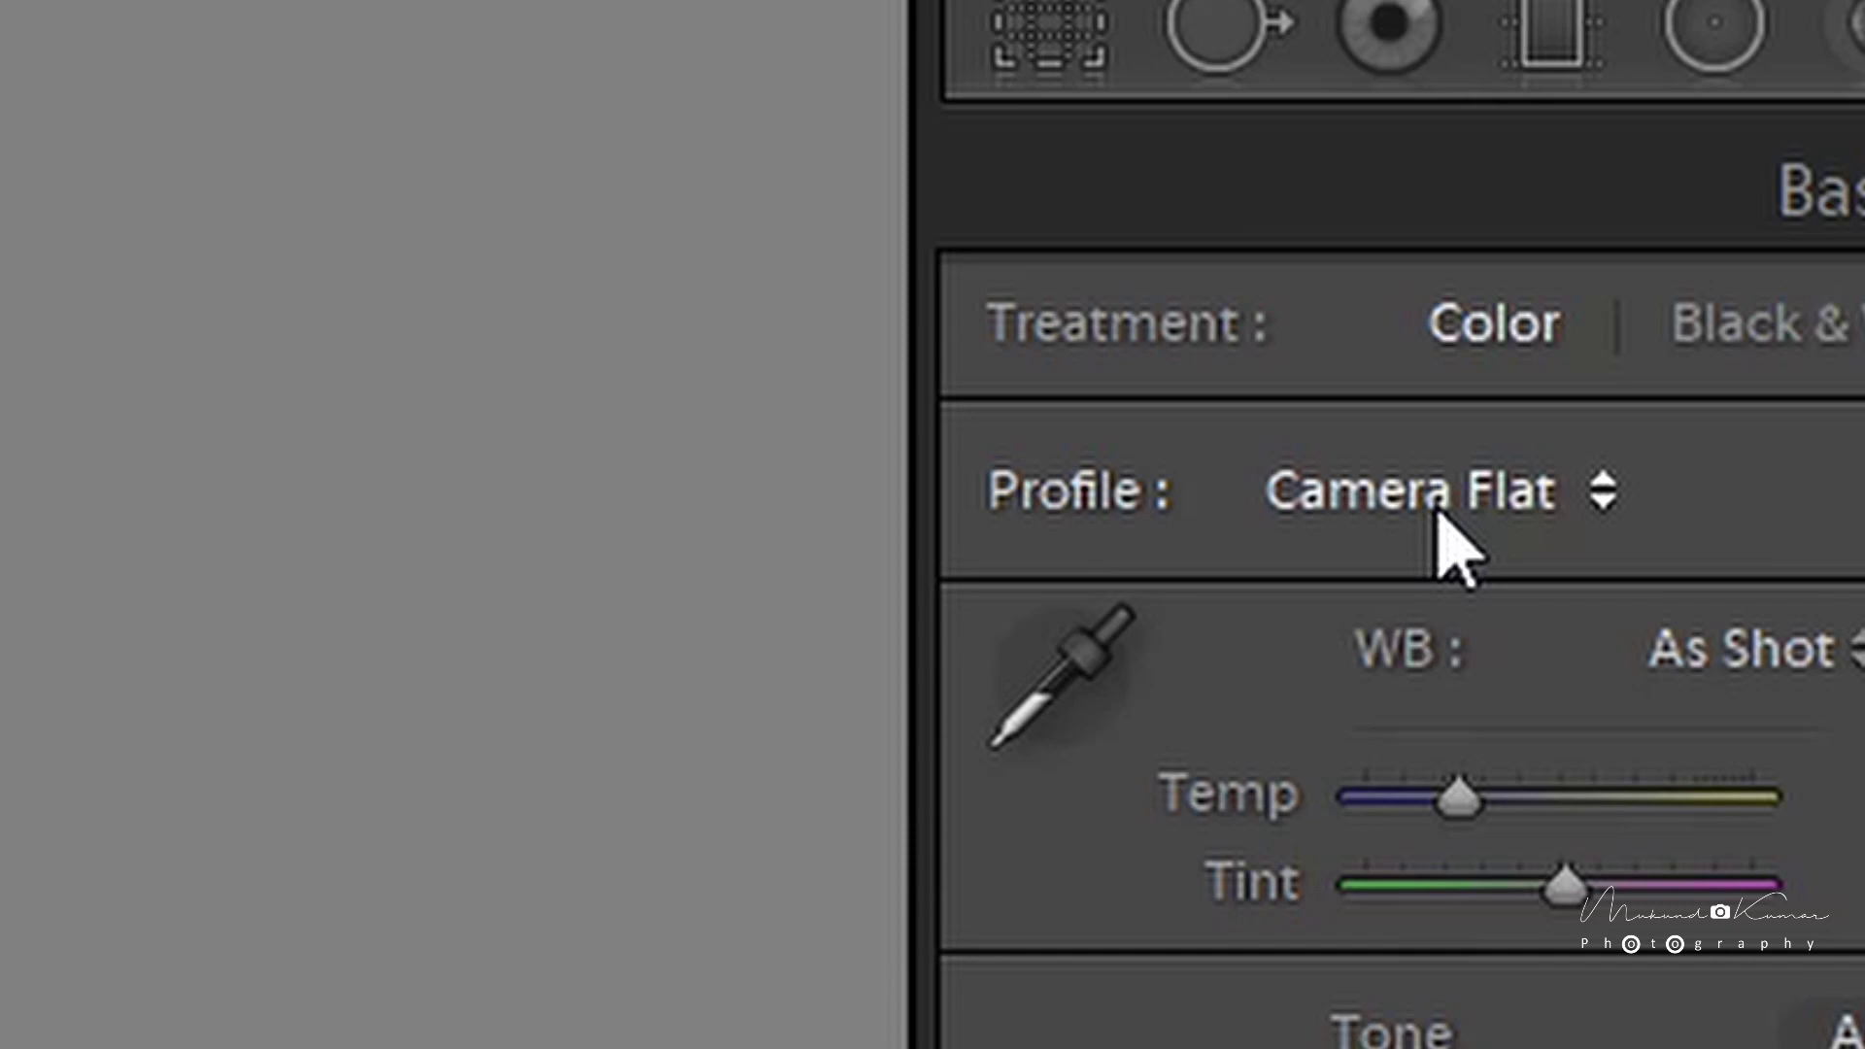
{"action": "left_click", "coordinate": [1441, 524]}
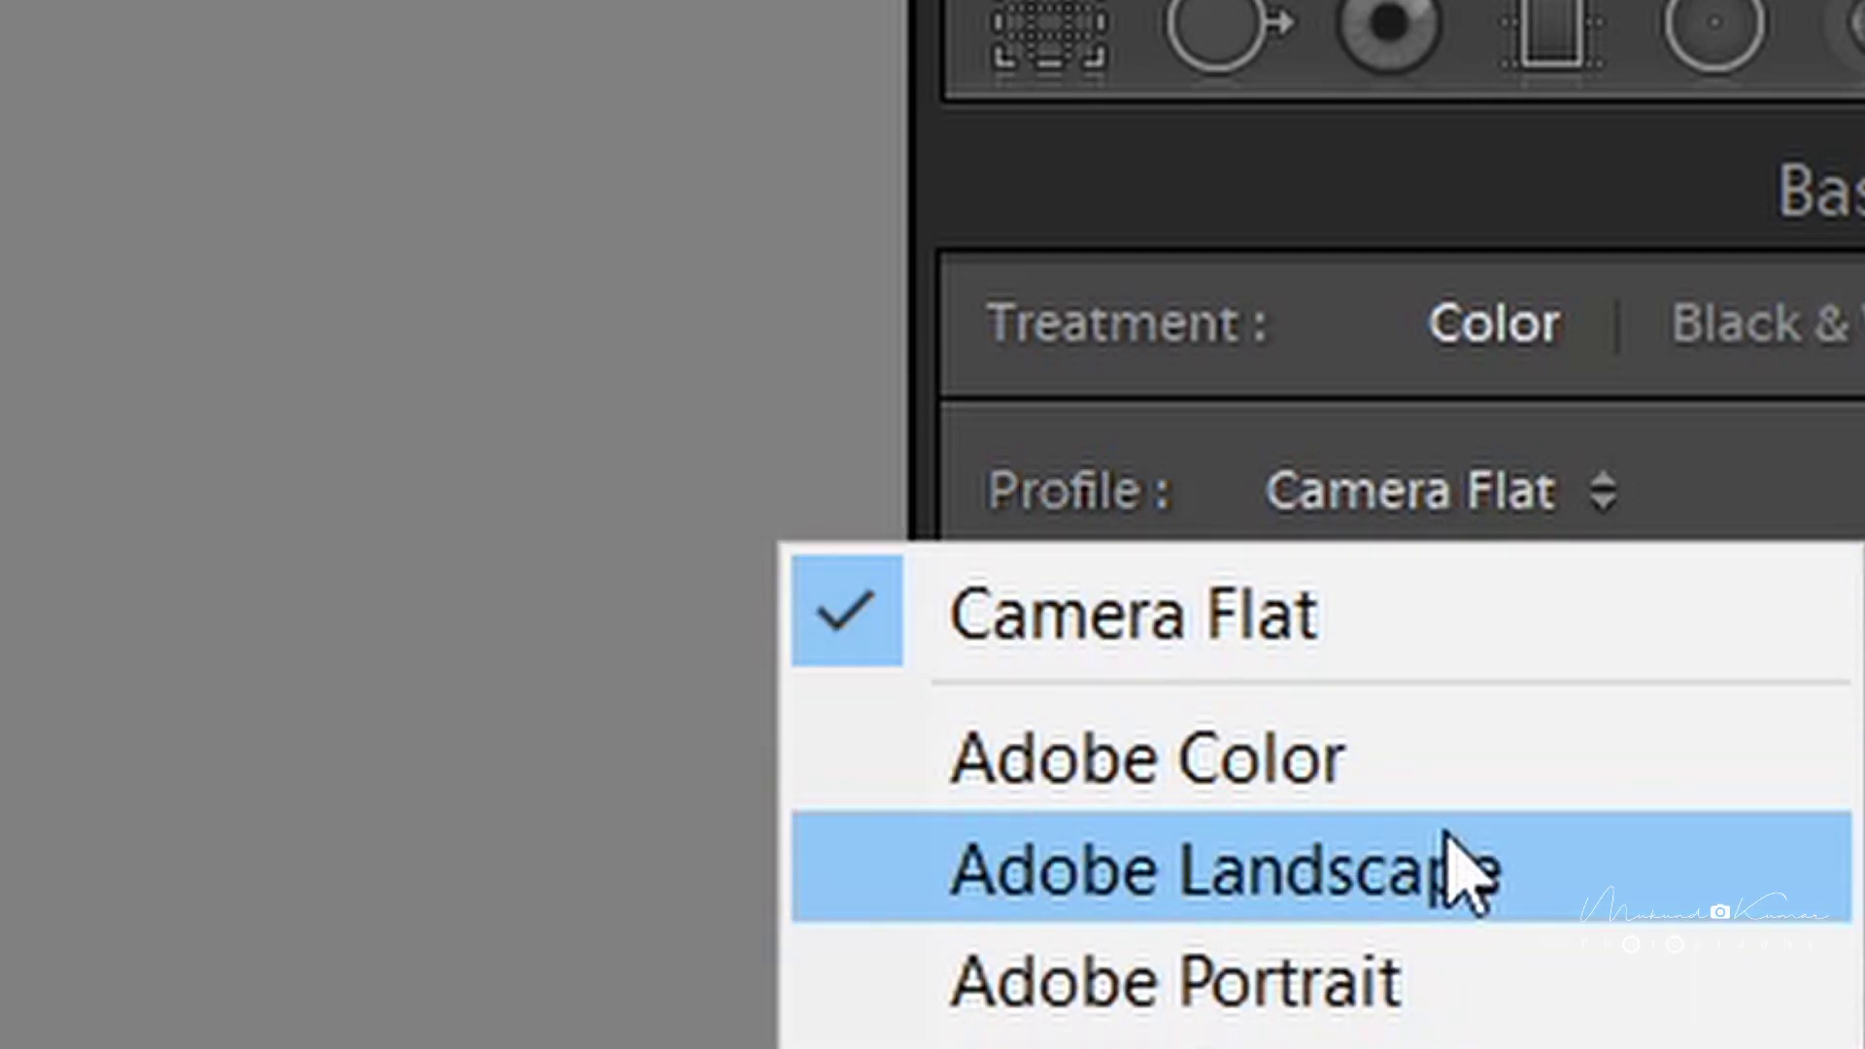
{"action": "left_click", "coordinate": [1466, 869]}
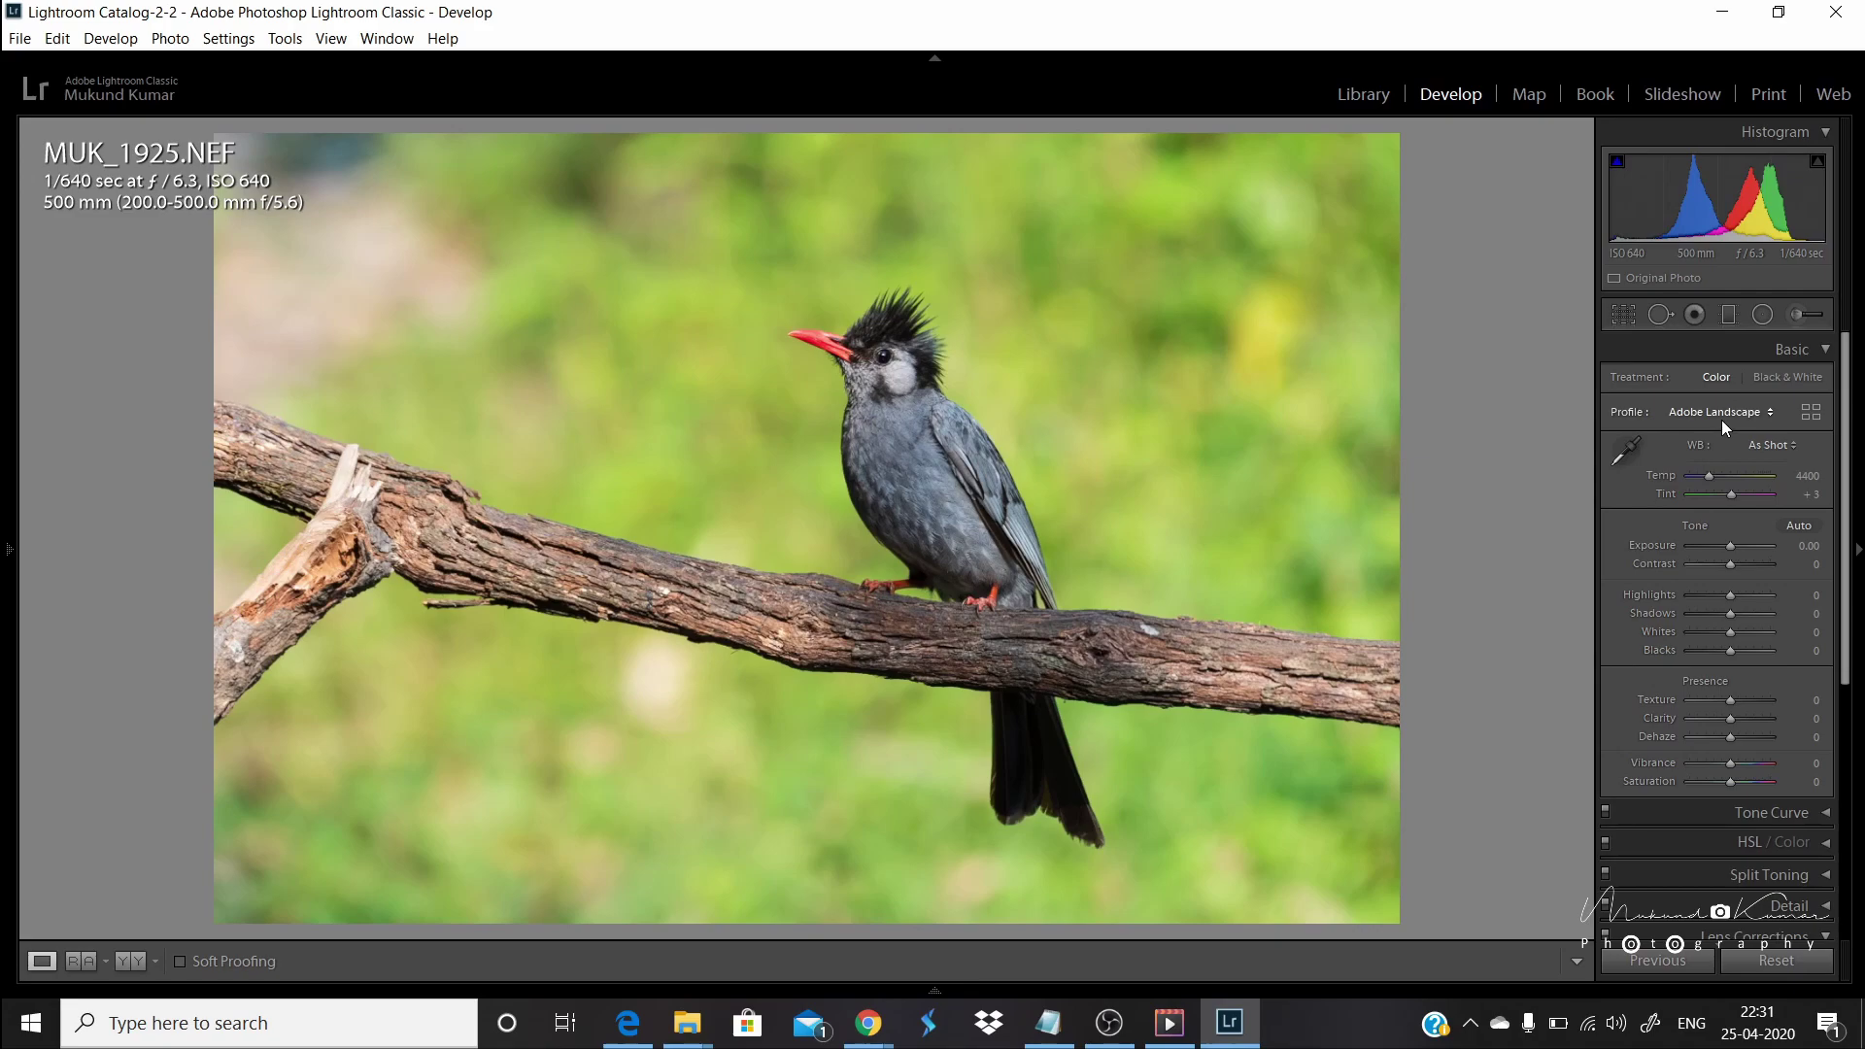
{"action": "left_click", "coordinate": [1723, 418]}
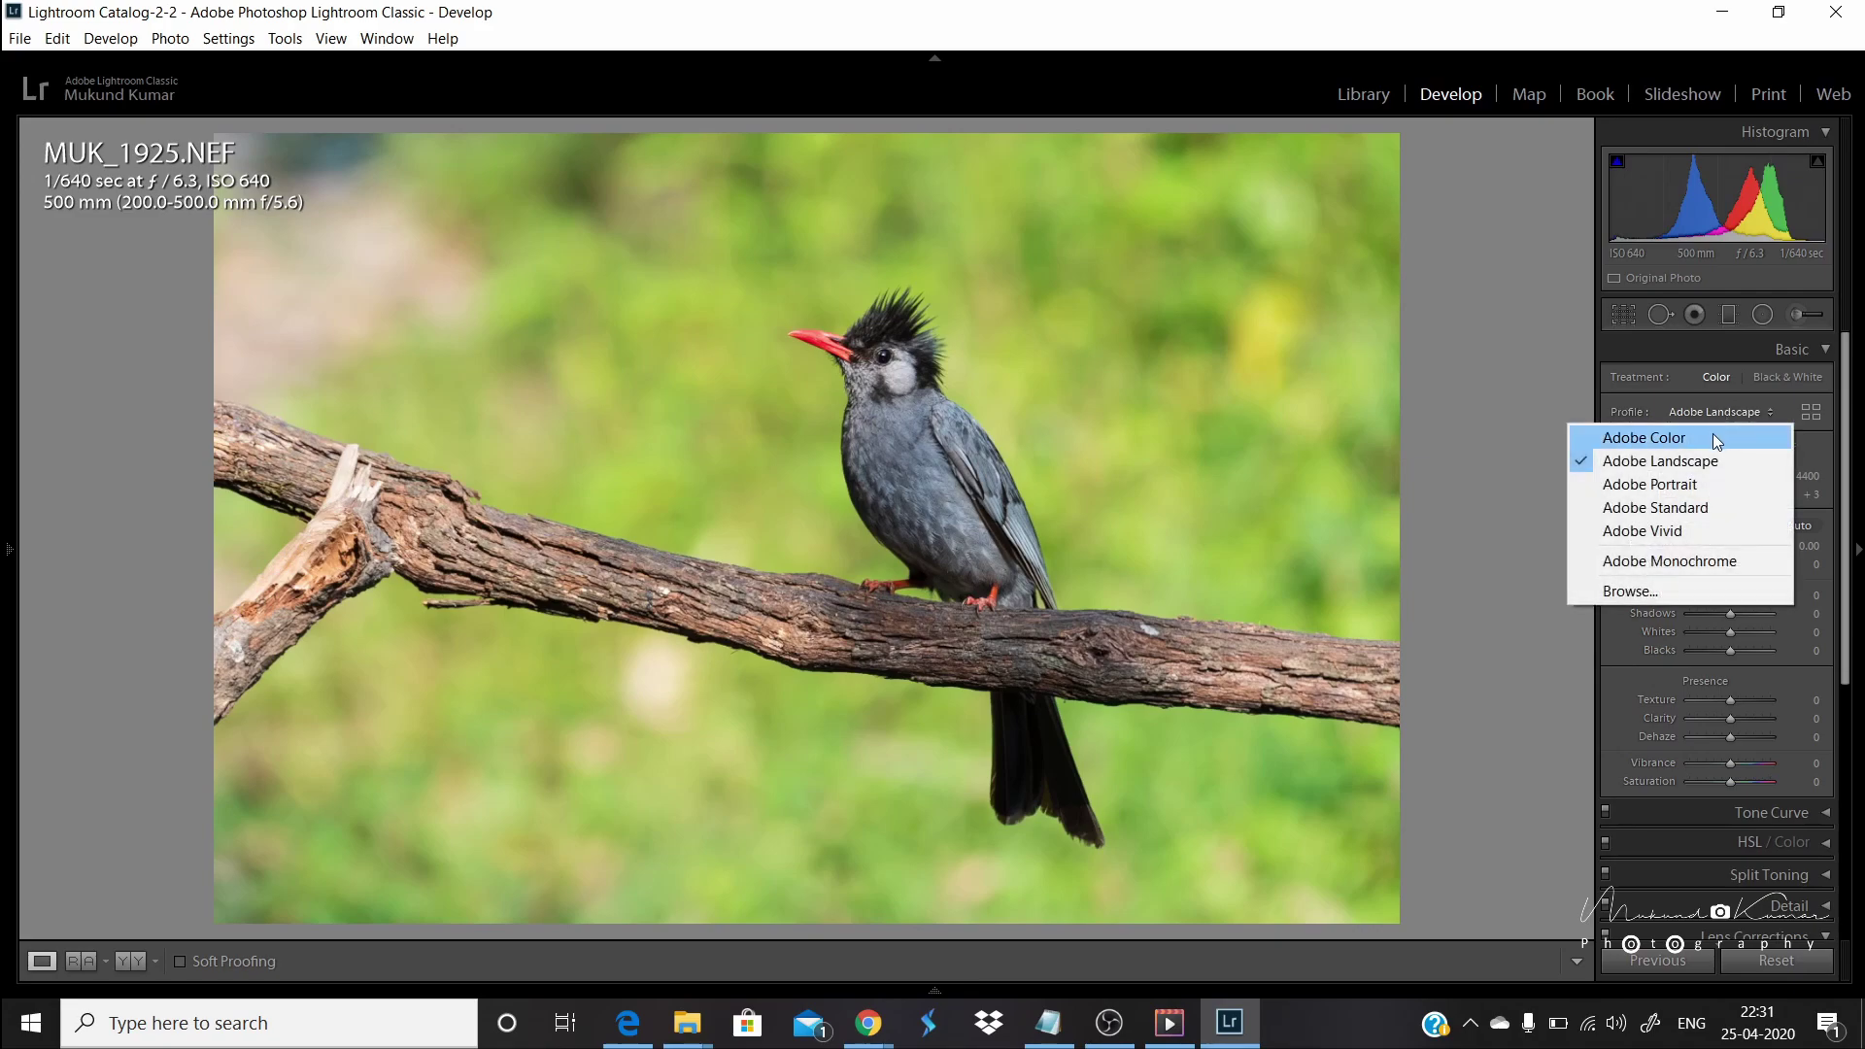
{"action": "left_click", "coordinate": [1711, 434]}
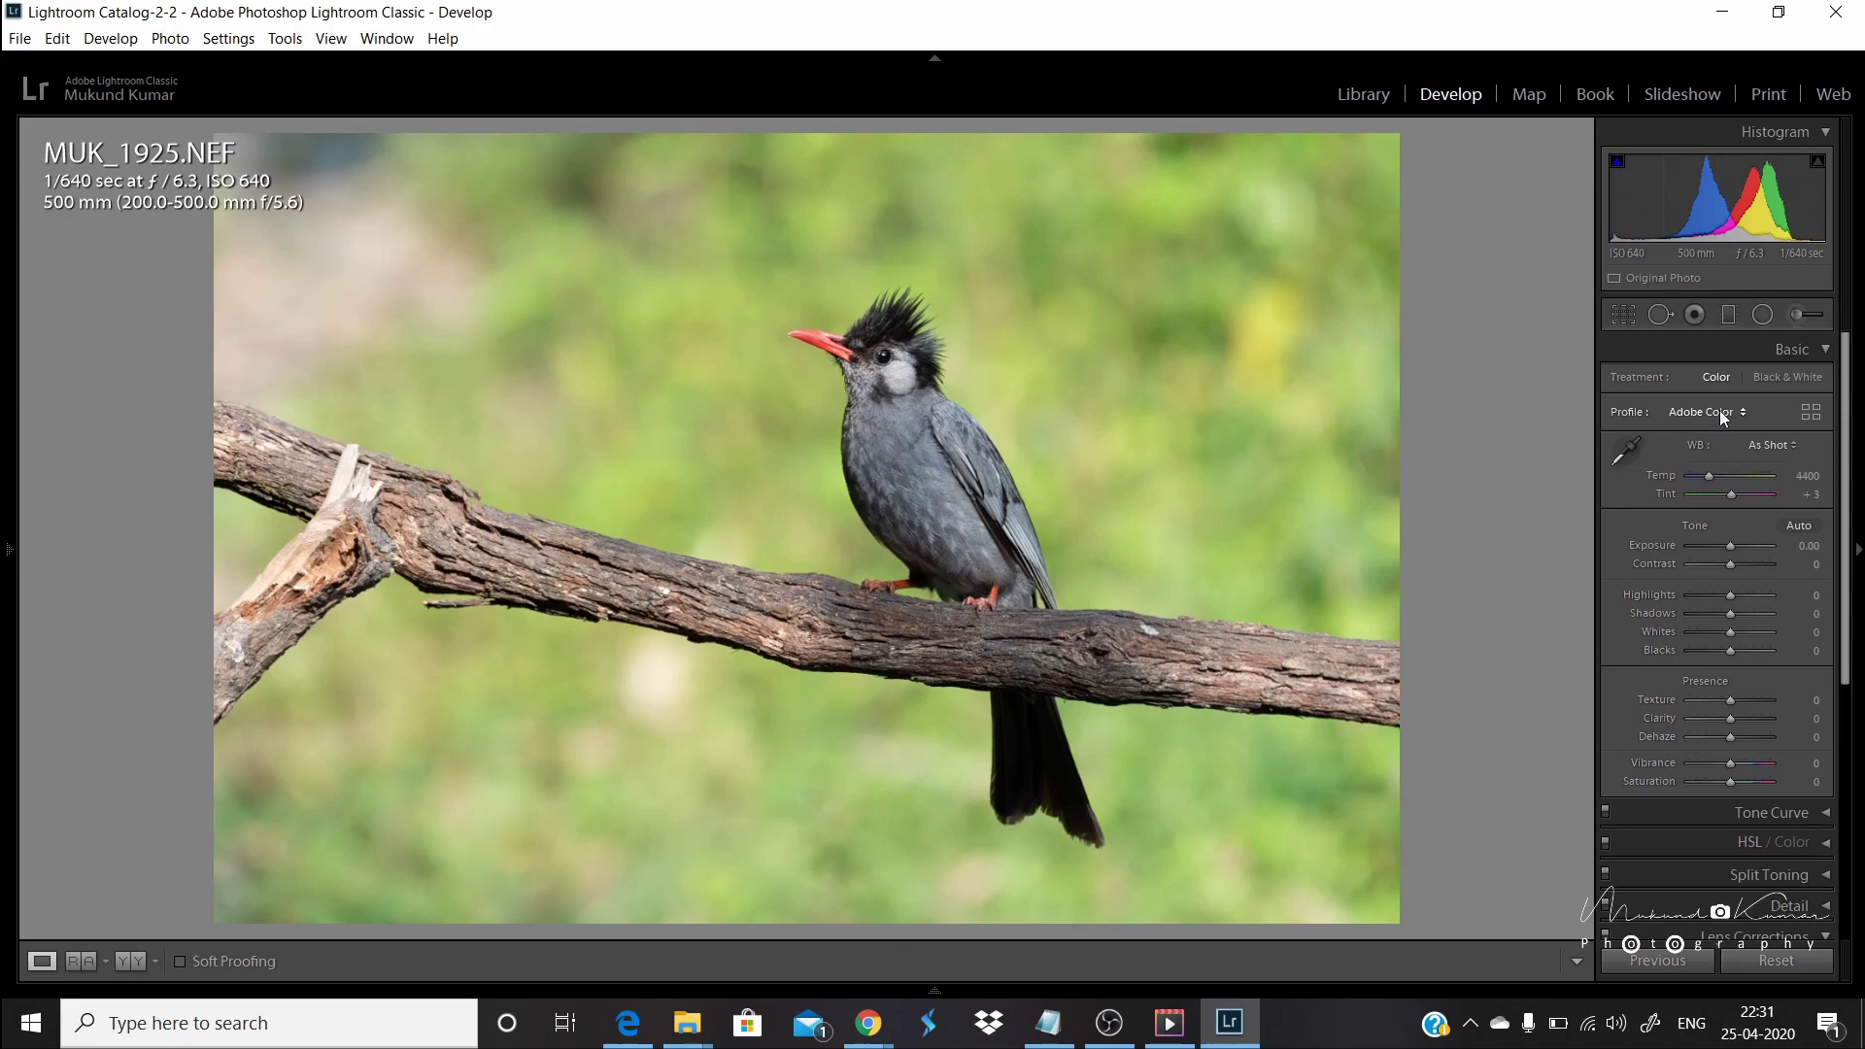
{"action": "left_click", "coordinate": [1768, 446]}
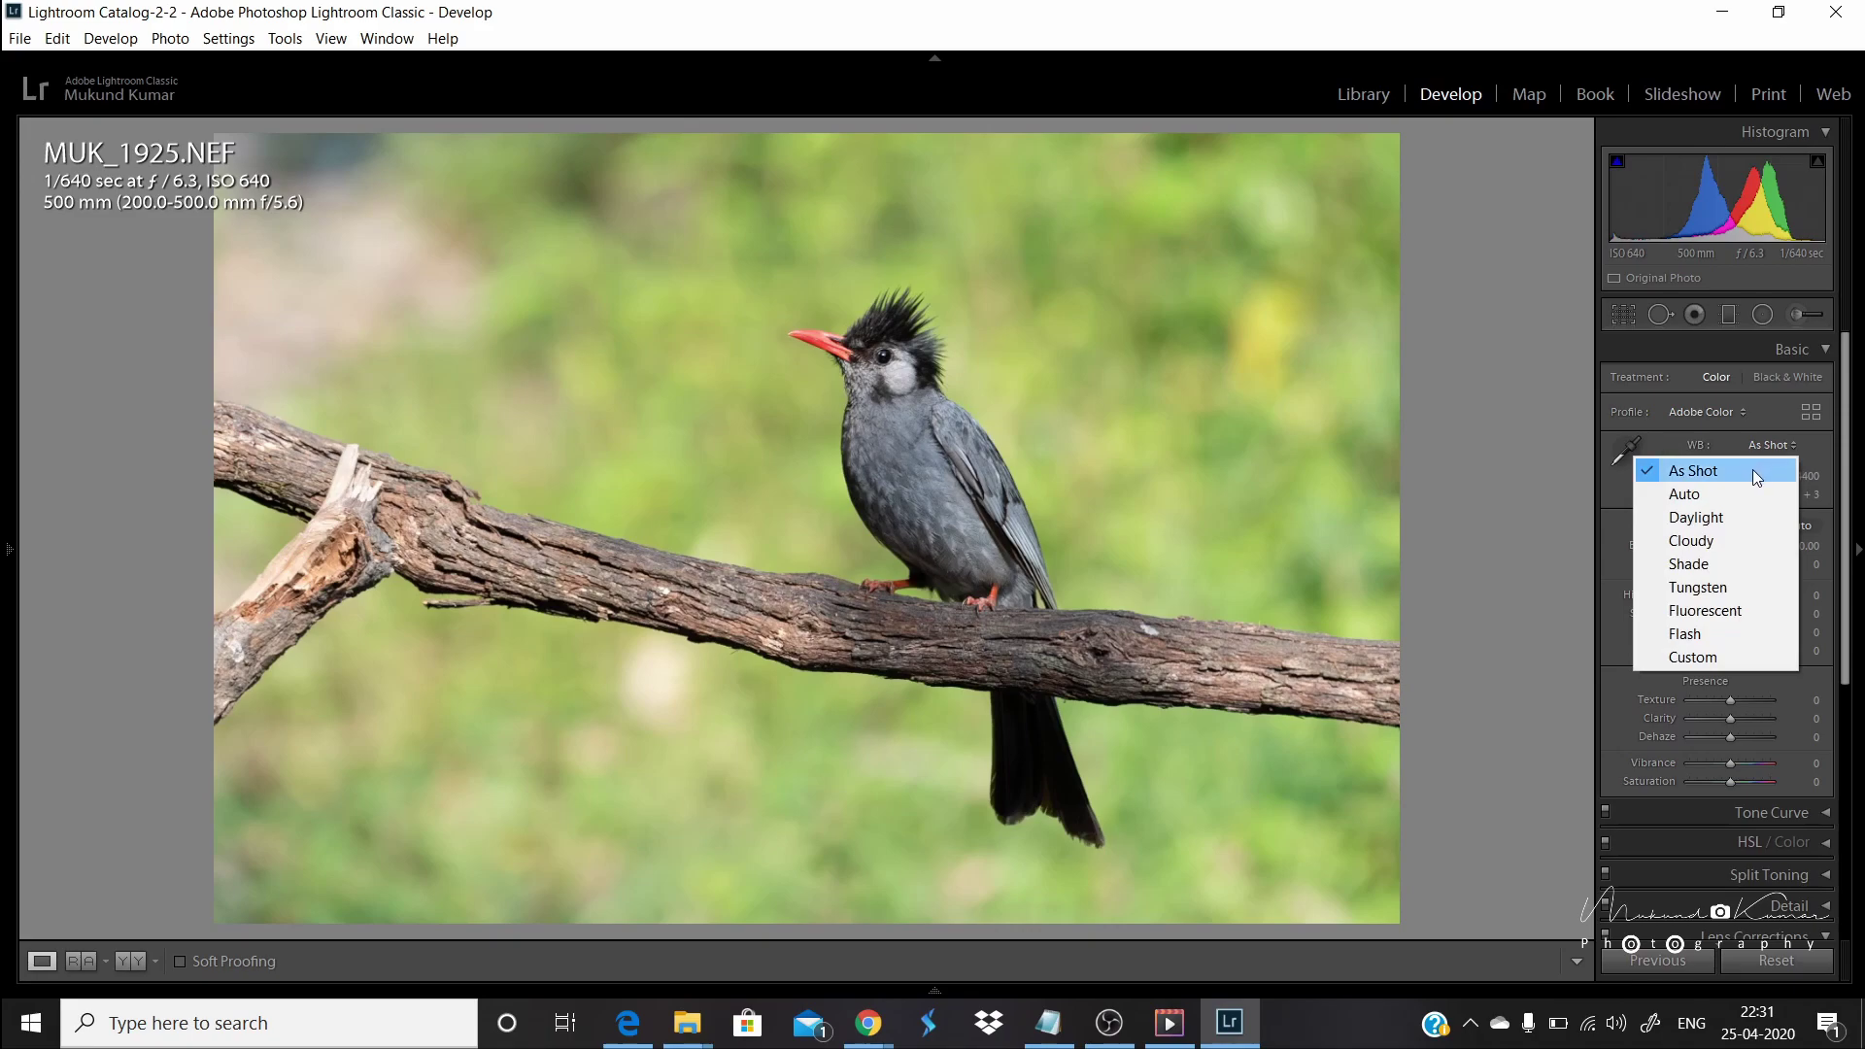
{"action": "left_click", "coordinate": [1739, 515]}
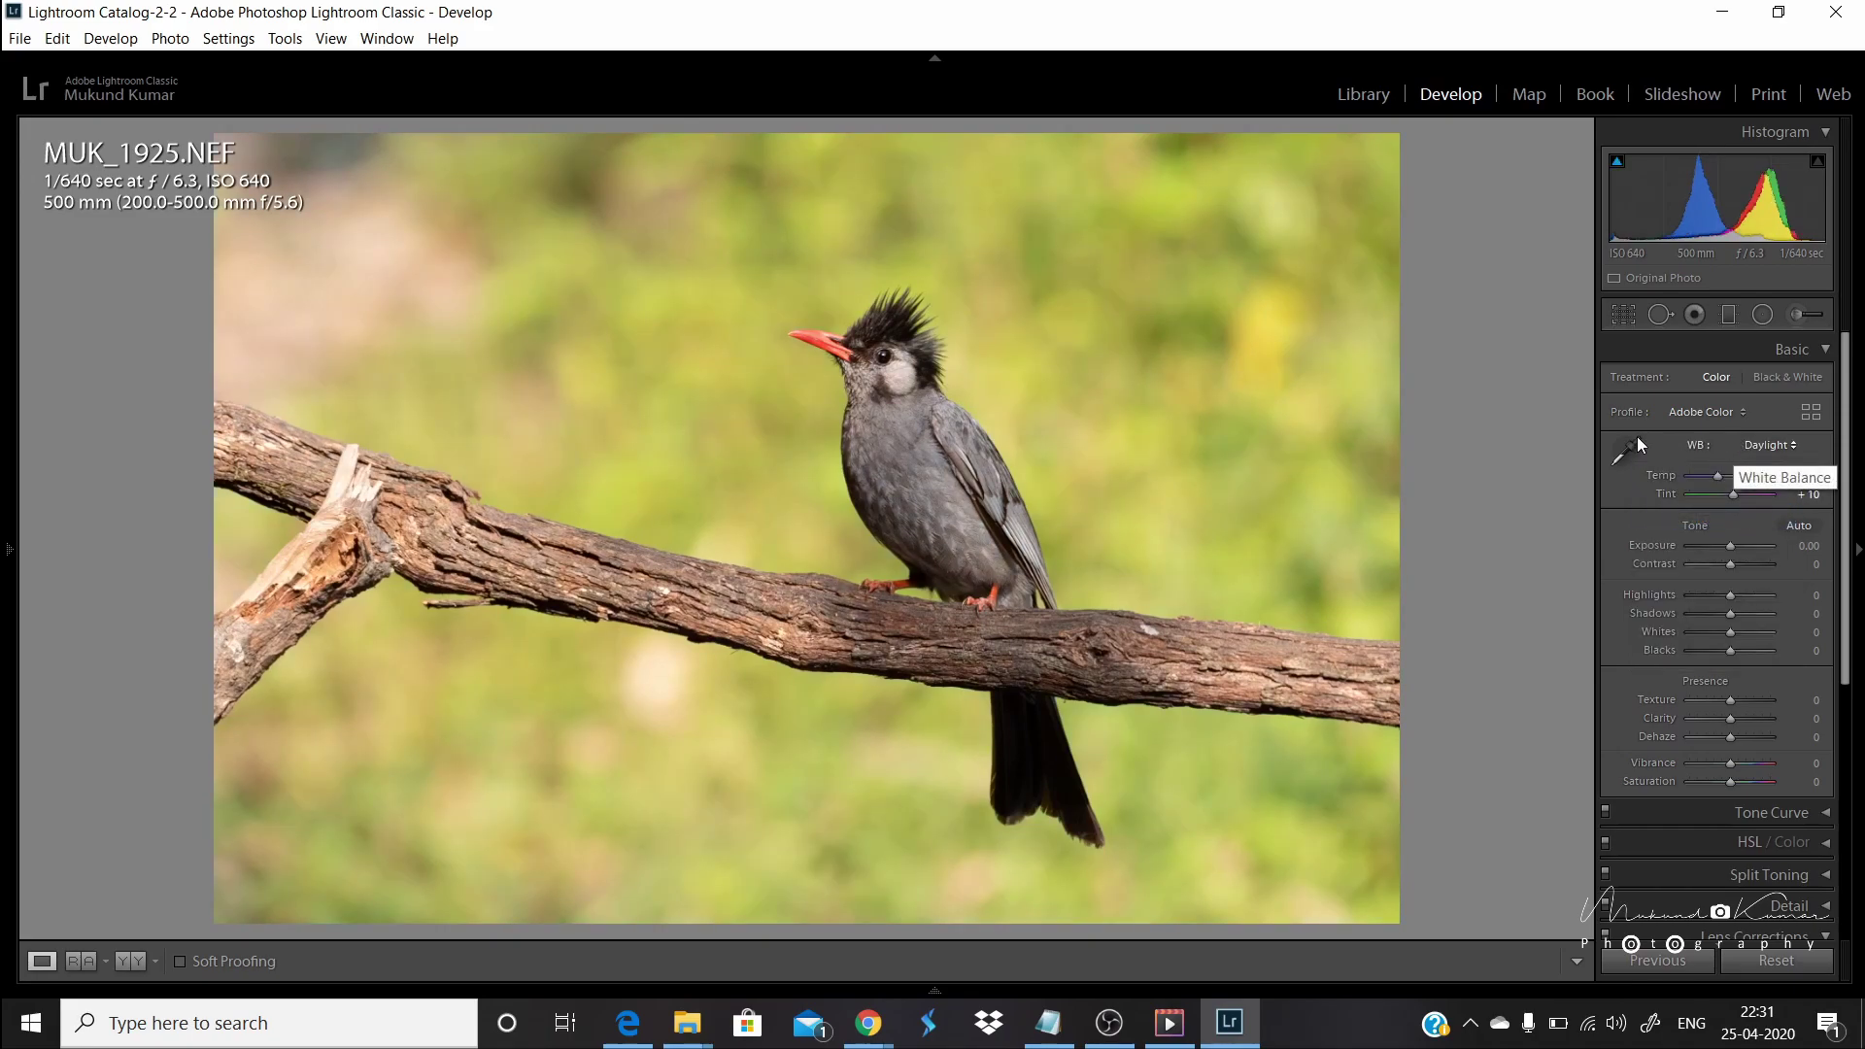
Step: Crop the photo to a nearly square frame around the bird's head and body, leaving space in front of the beak
{"action": "left_click", "coordinate": [1622, 315]}
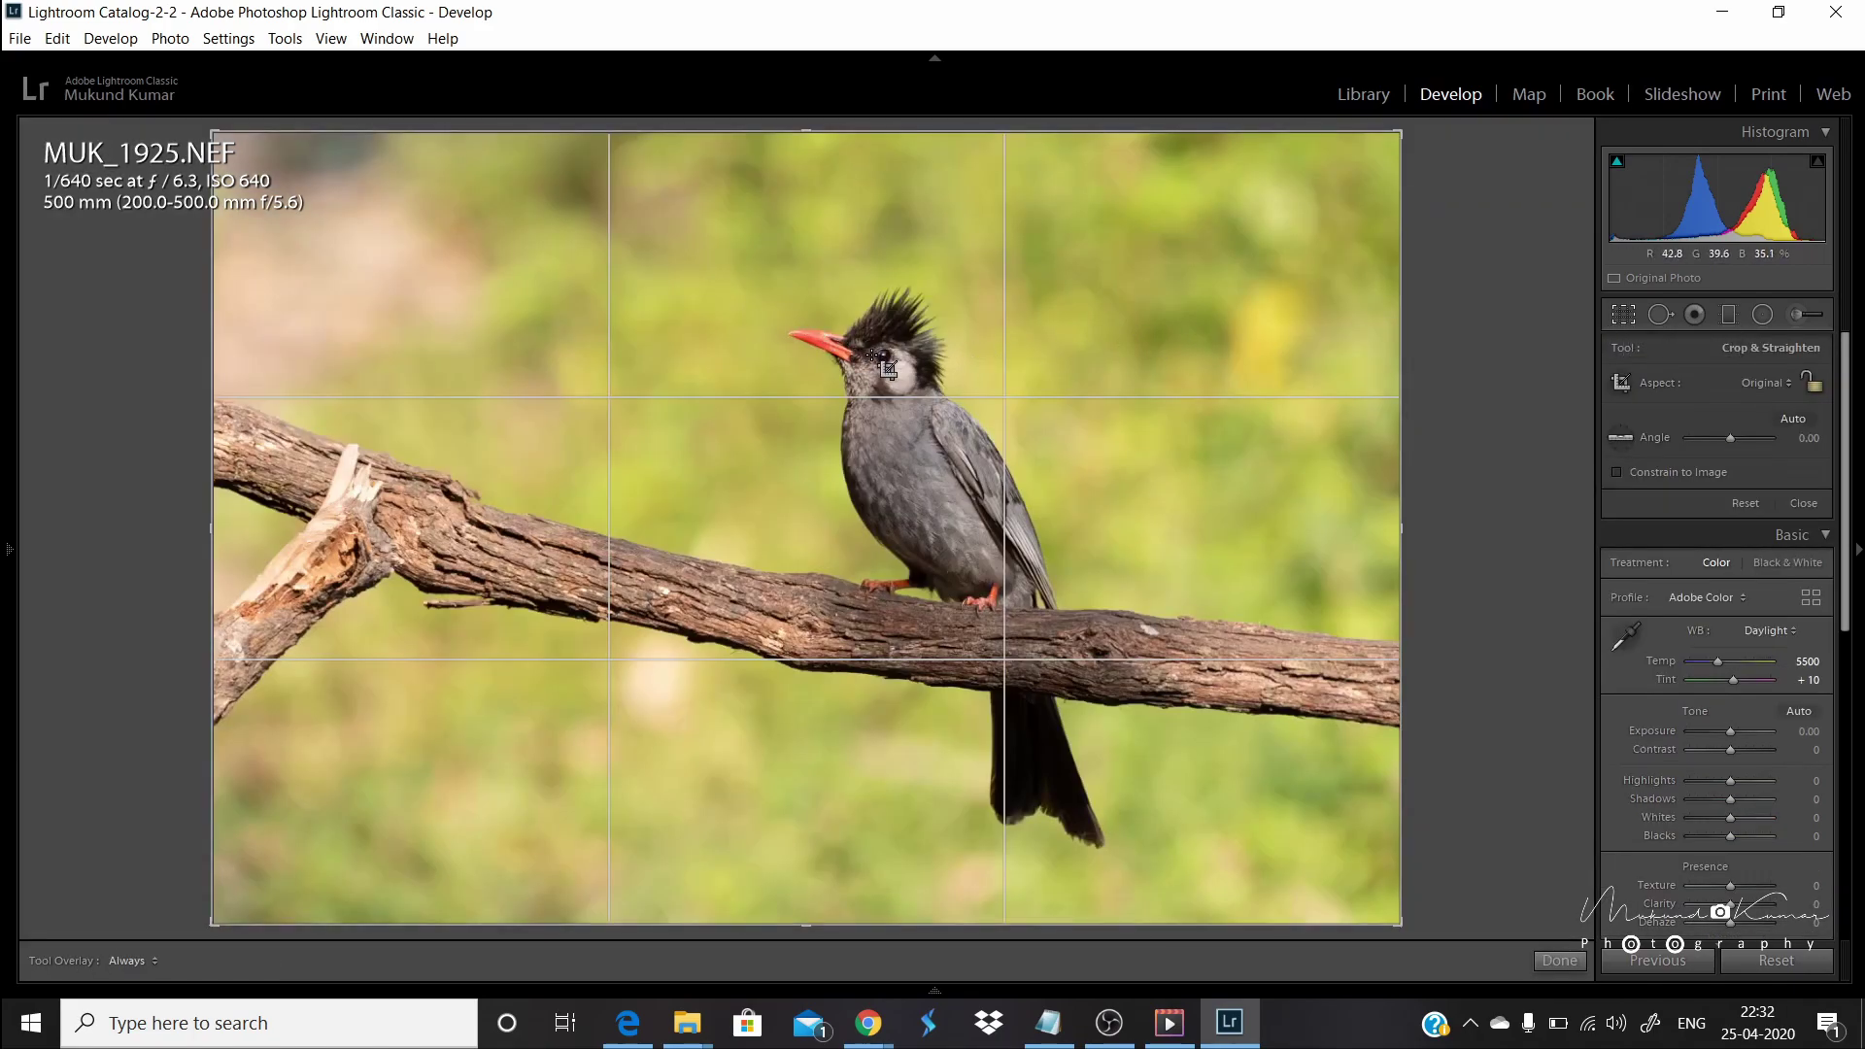
{"action": "left_click_drag", "start_coordinate": [699, 279], "coordinate": [1071, 664]}
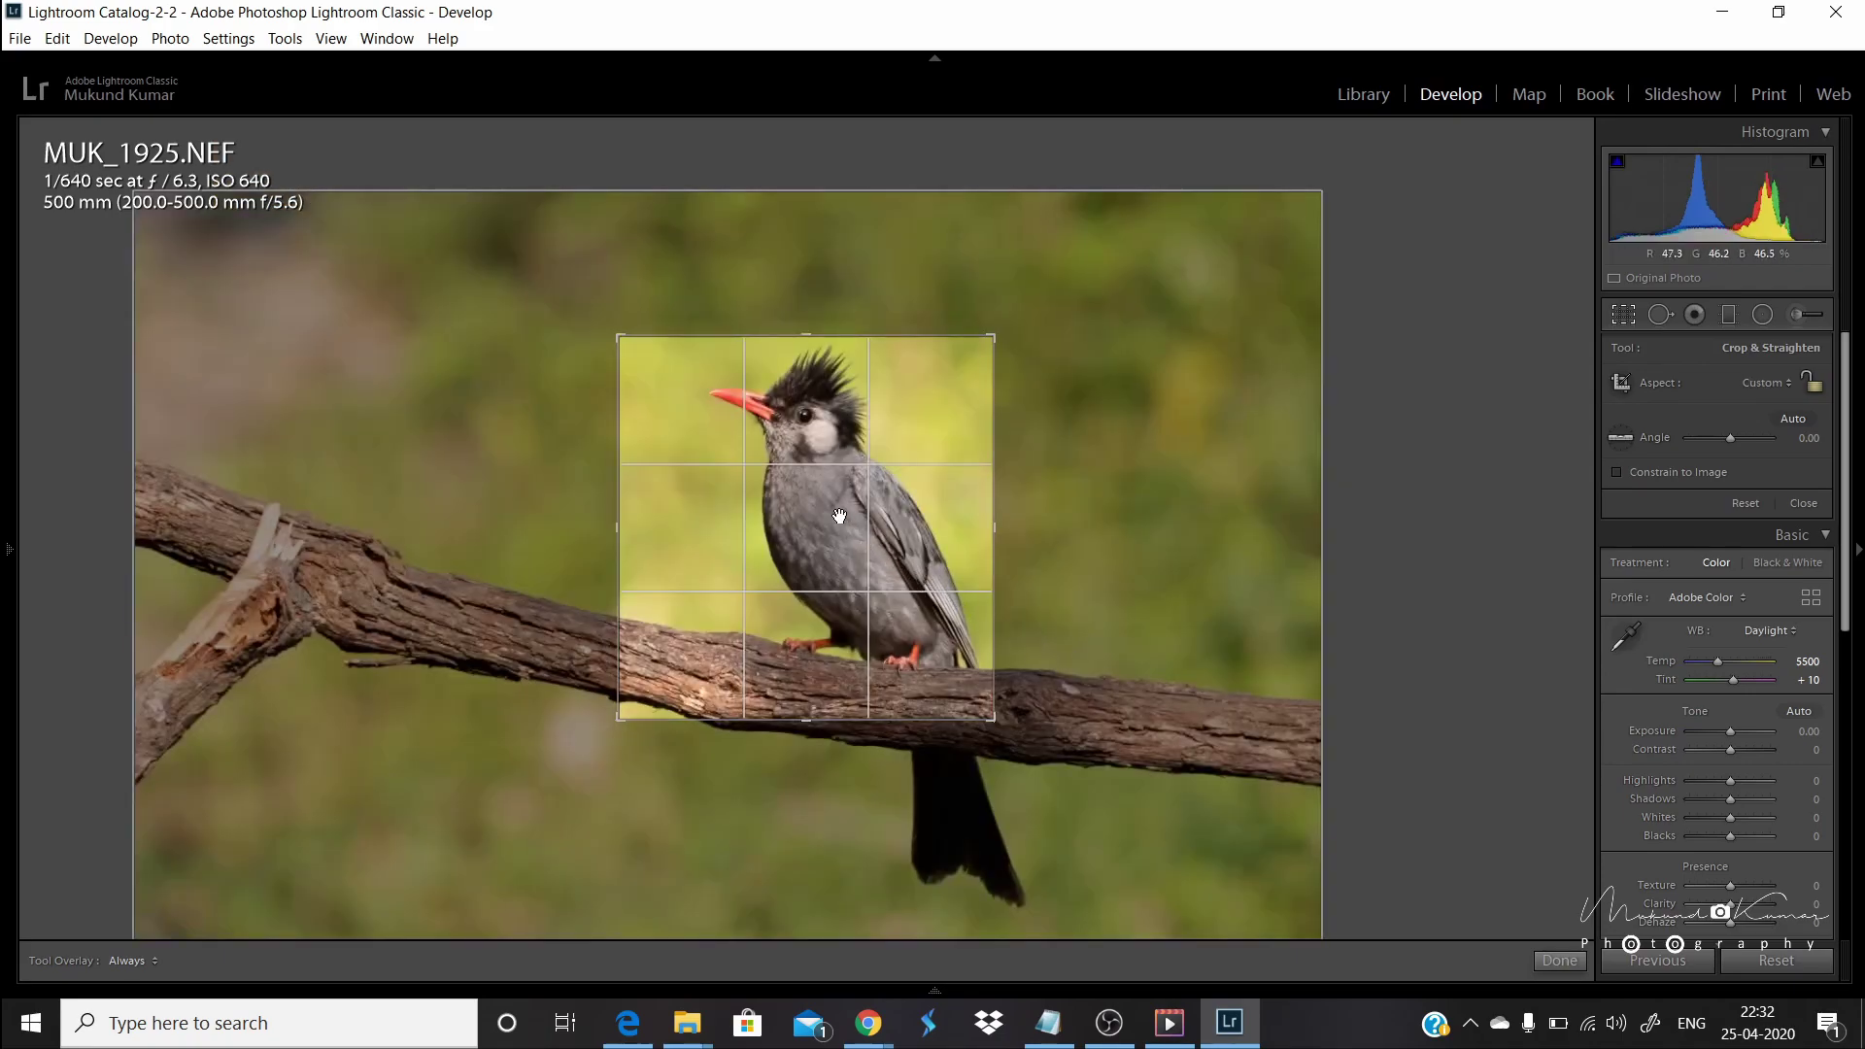
{"action": "left_click_drag", "start_coordinate": [857, 533], "coordinate": [846, 555]}
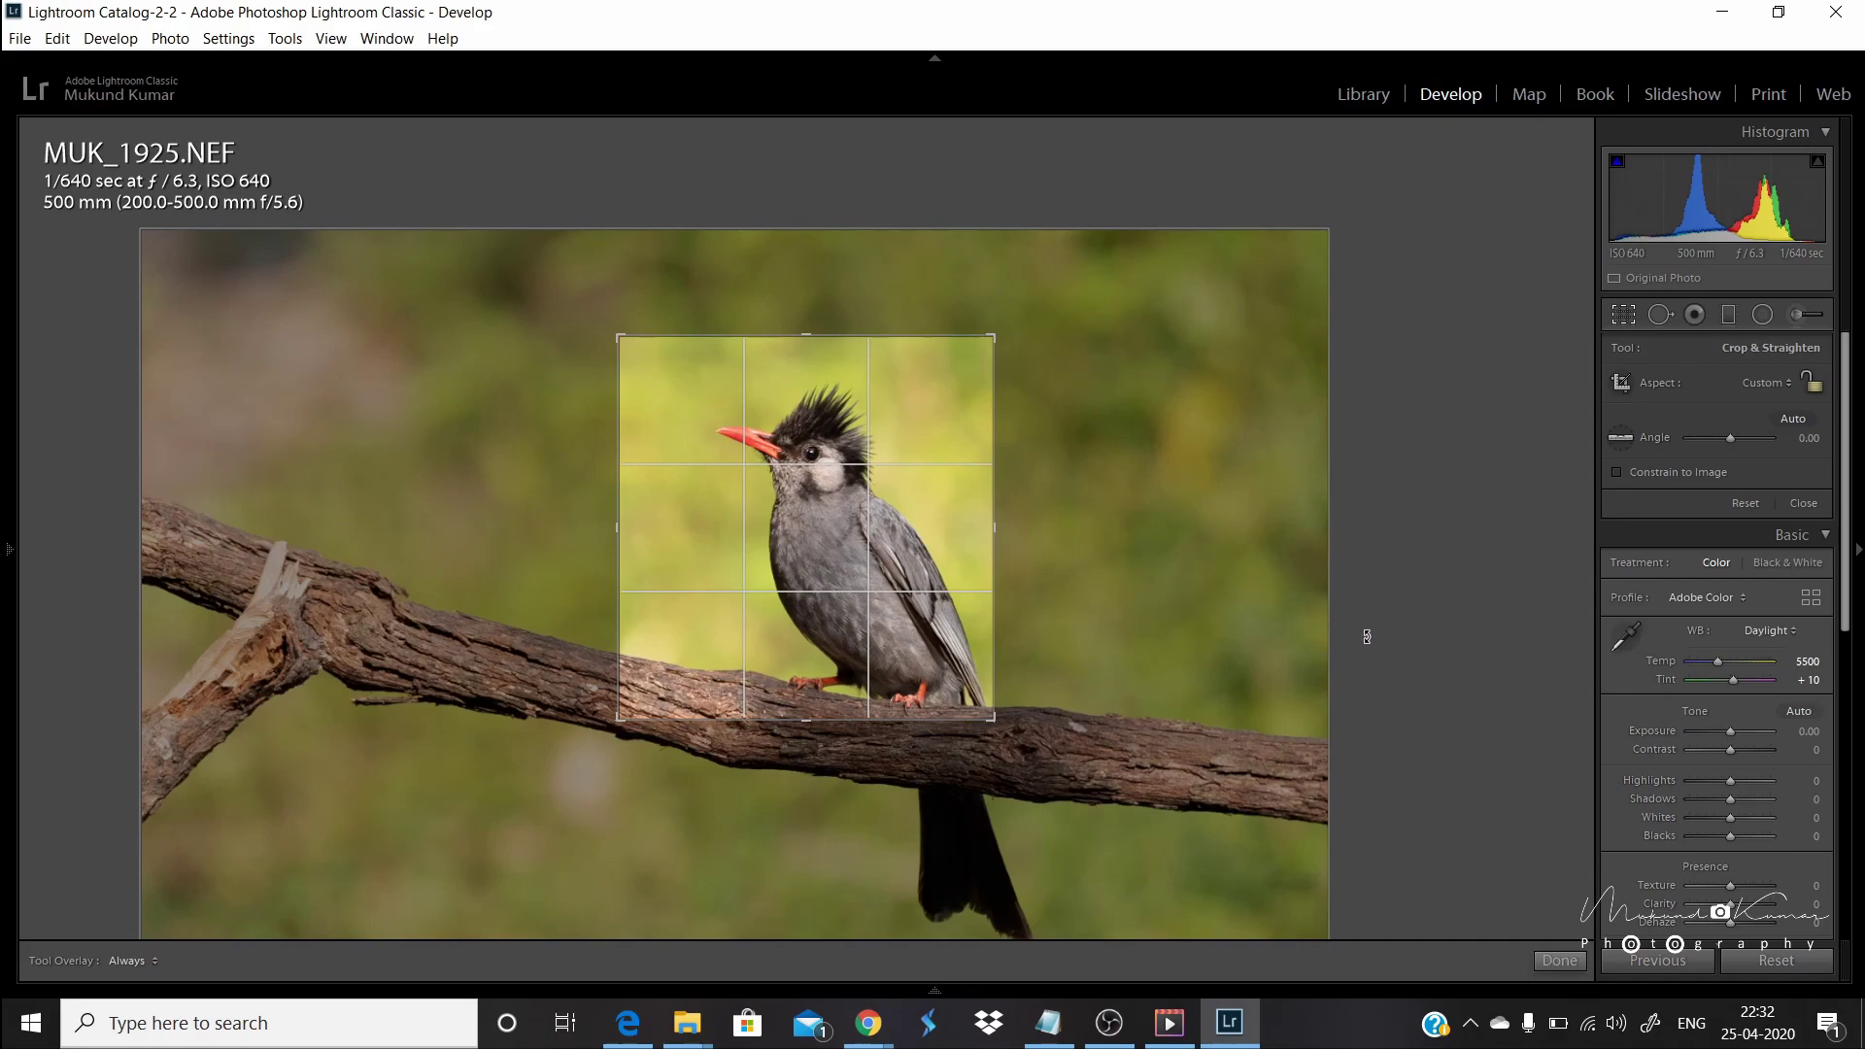
{"action": "left_click", "coordinate": [1559, 962]}
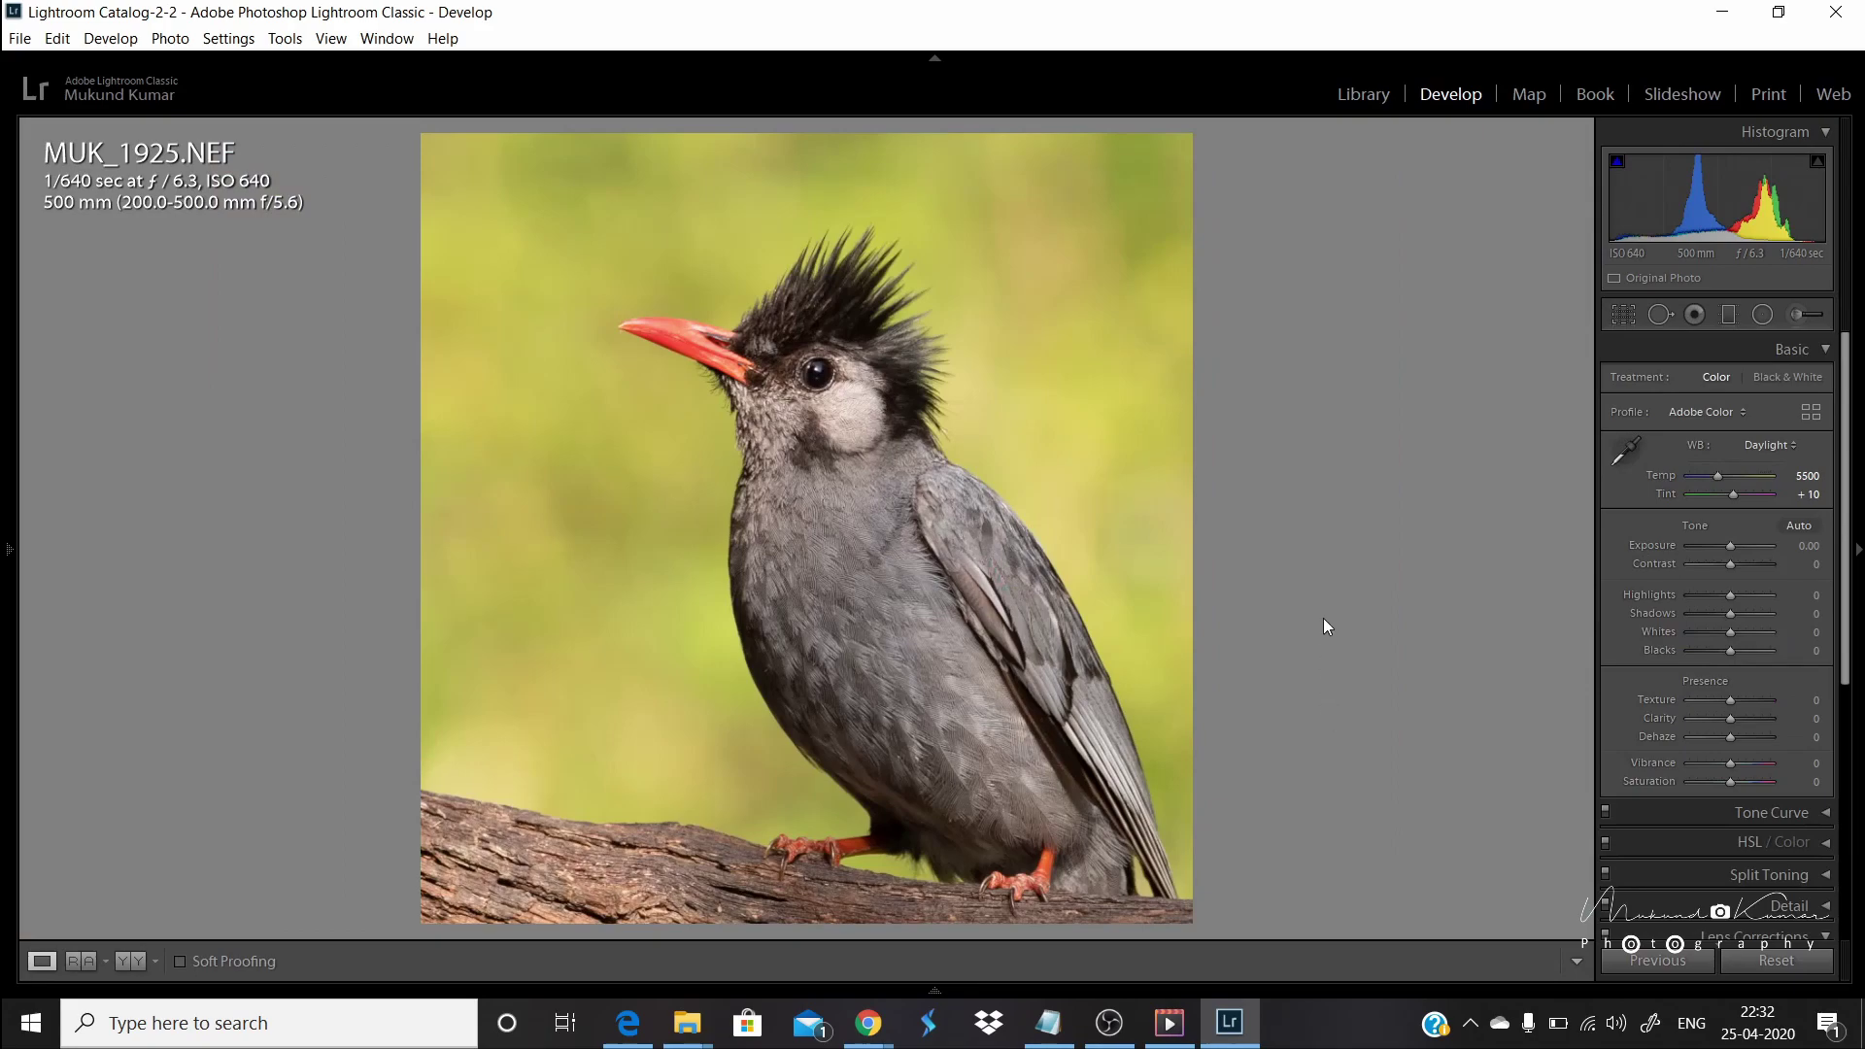
Step: Reopen the crop and enlarge it slightly to give more room above the crest and below the feet
{"action": "left_click", "coordinate": [1624, 313]}
{"action": "left_click_drag", "start_coordinate": [806, 336], "coordinate": [821, 328]}
{"action": "left_click_drag", "start_coordinate": [993, 727], "coordinate": [1000, 733]}
{"action": "left_click", "coordinate": [1559, 960]}
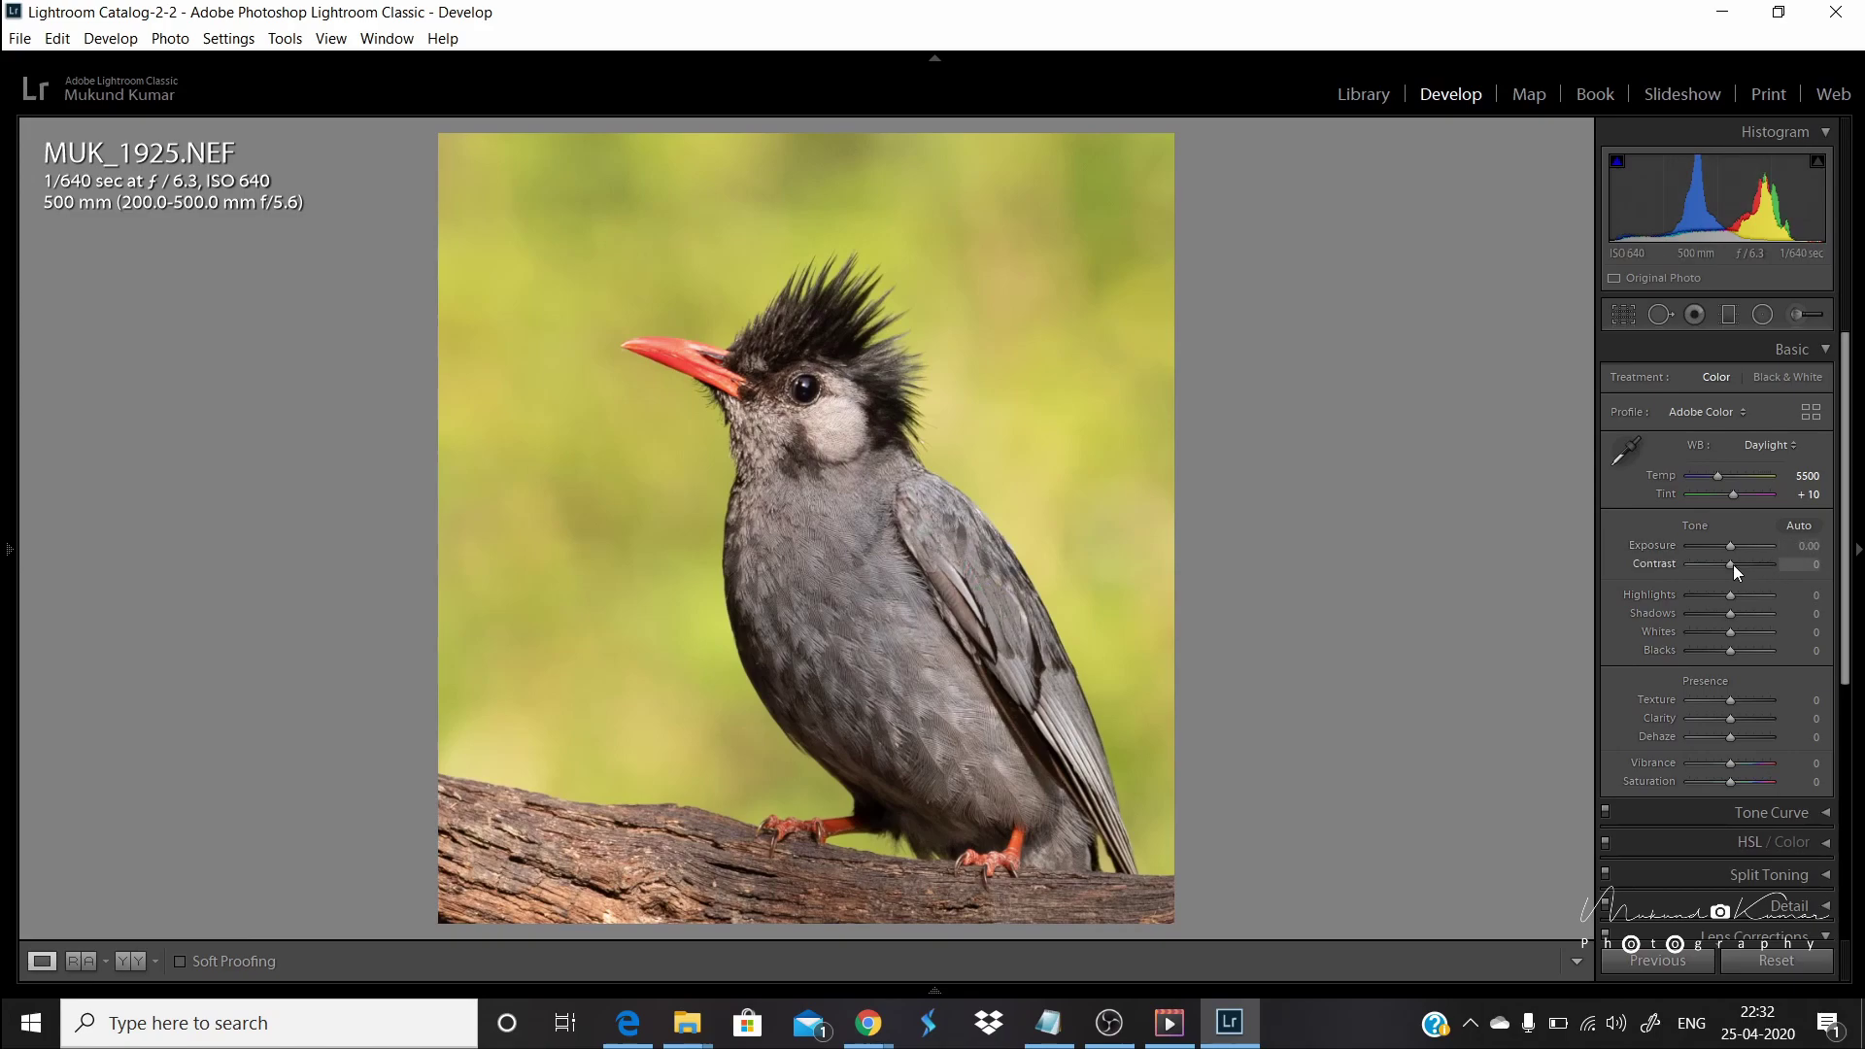
Step: Set Contrast to −40, Highlights to −50 and Shadows to +60
{"action": "left_click_drag", "start_coordinate": [1731, 563], "coordinate": [1715, 568]}
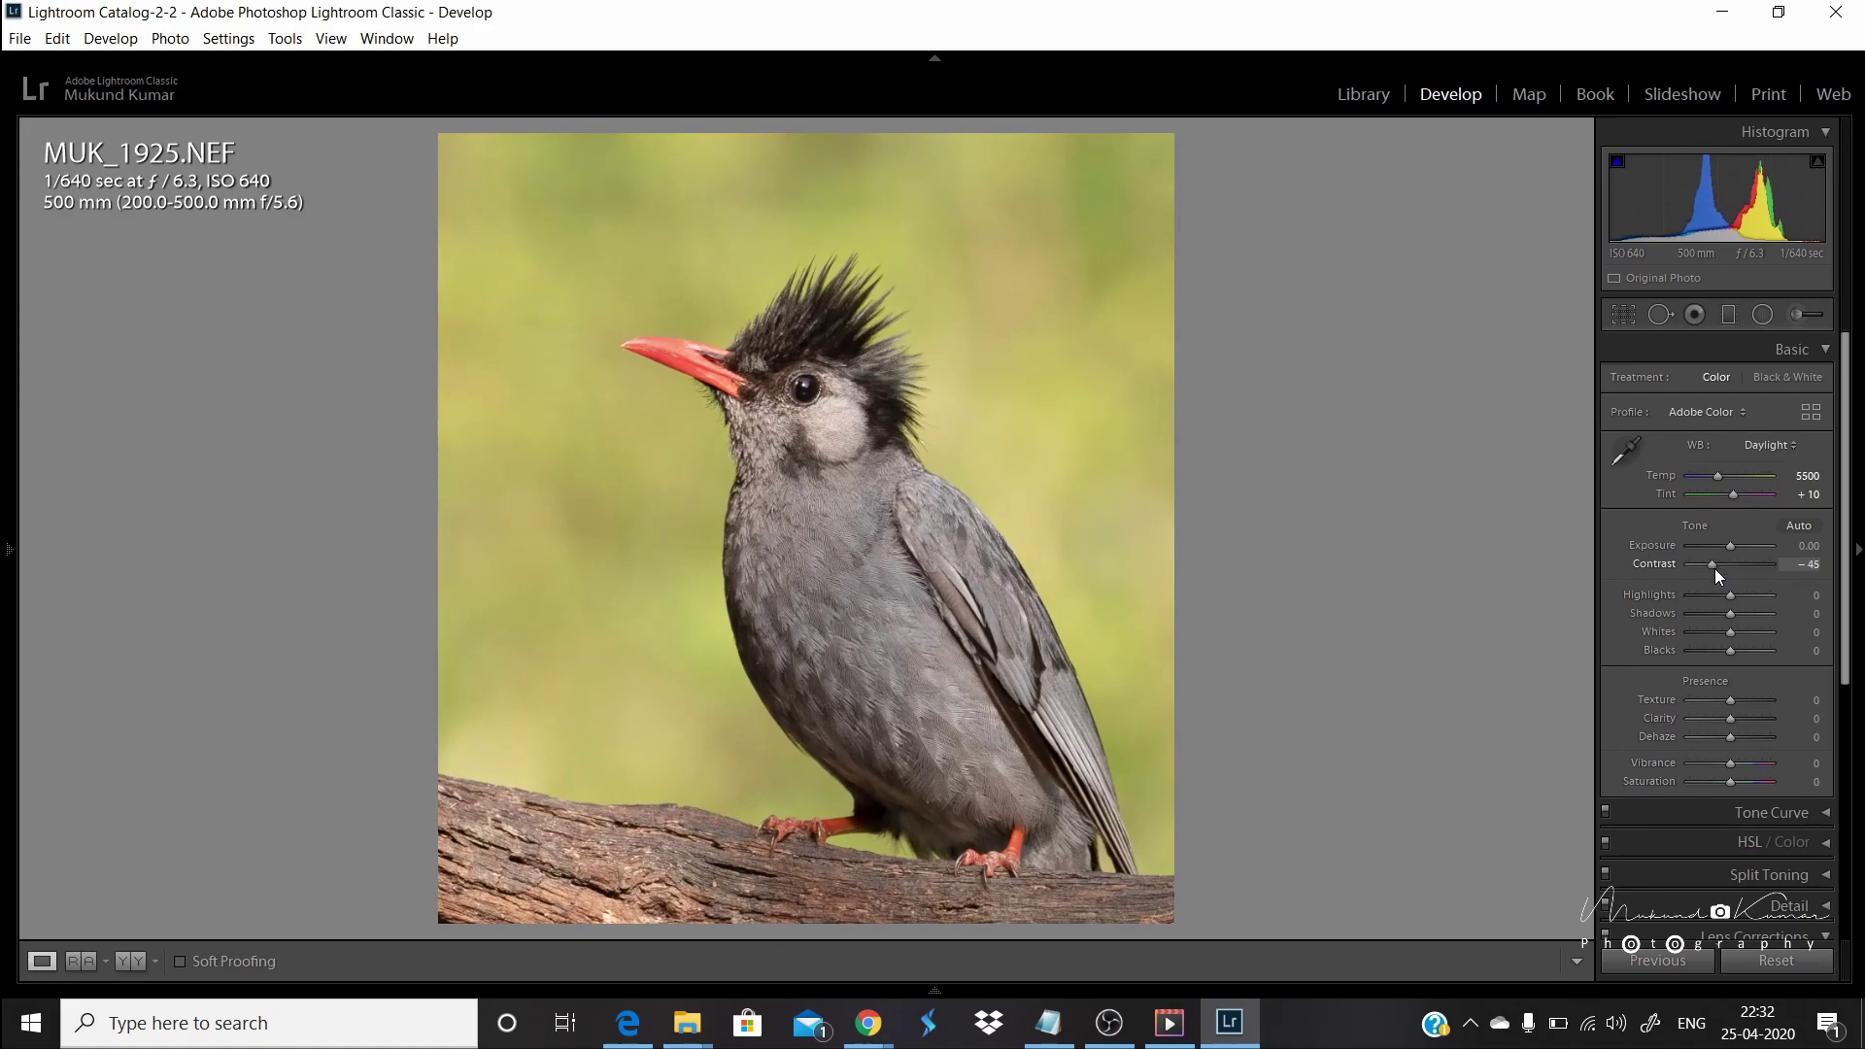
{"action": "left_click_drag", "start_coordinate": [1715, 568], "coordinate": [1716, 569]}
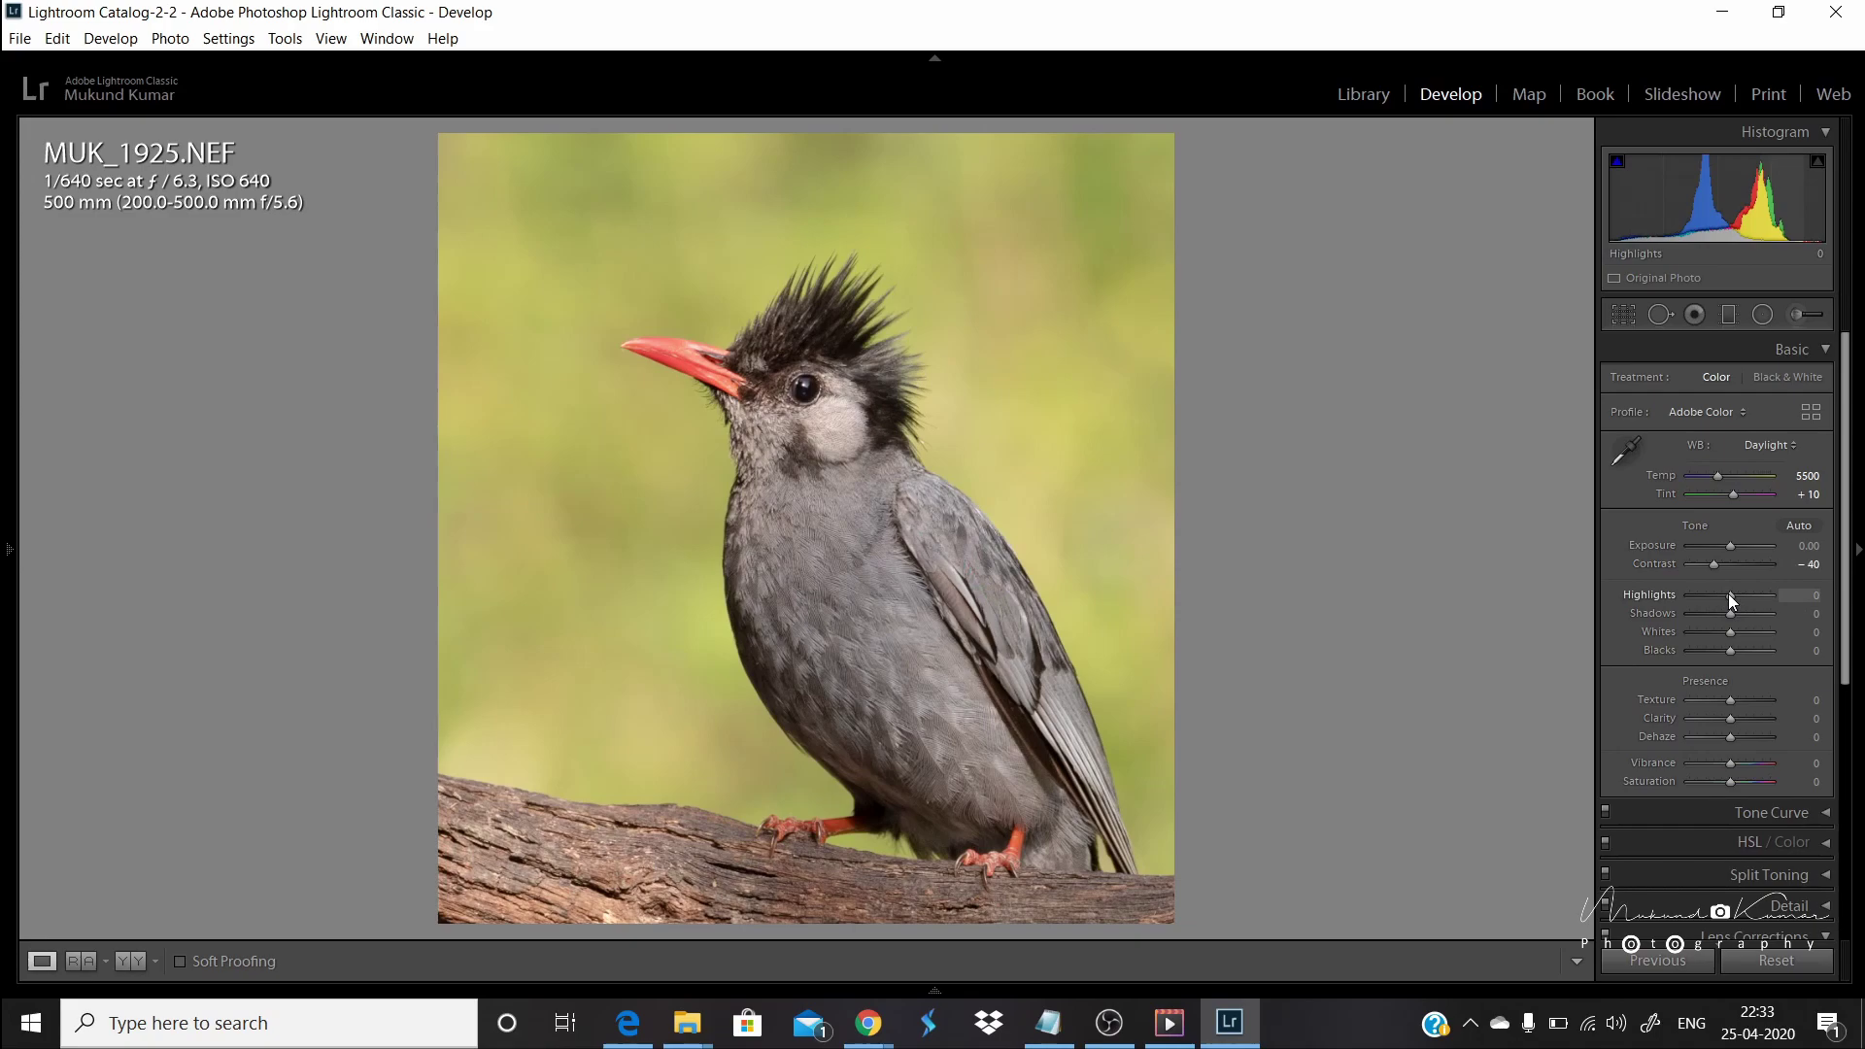
{"action": "left_click_drag", "start_coordinate": [1727, 594], "coordinate": [1707, 596]}
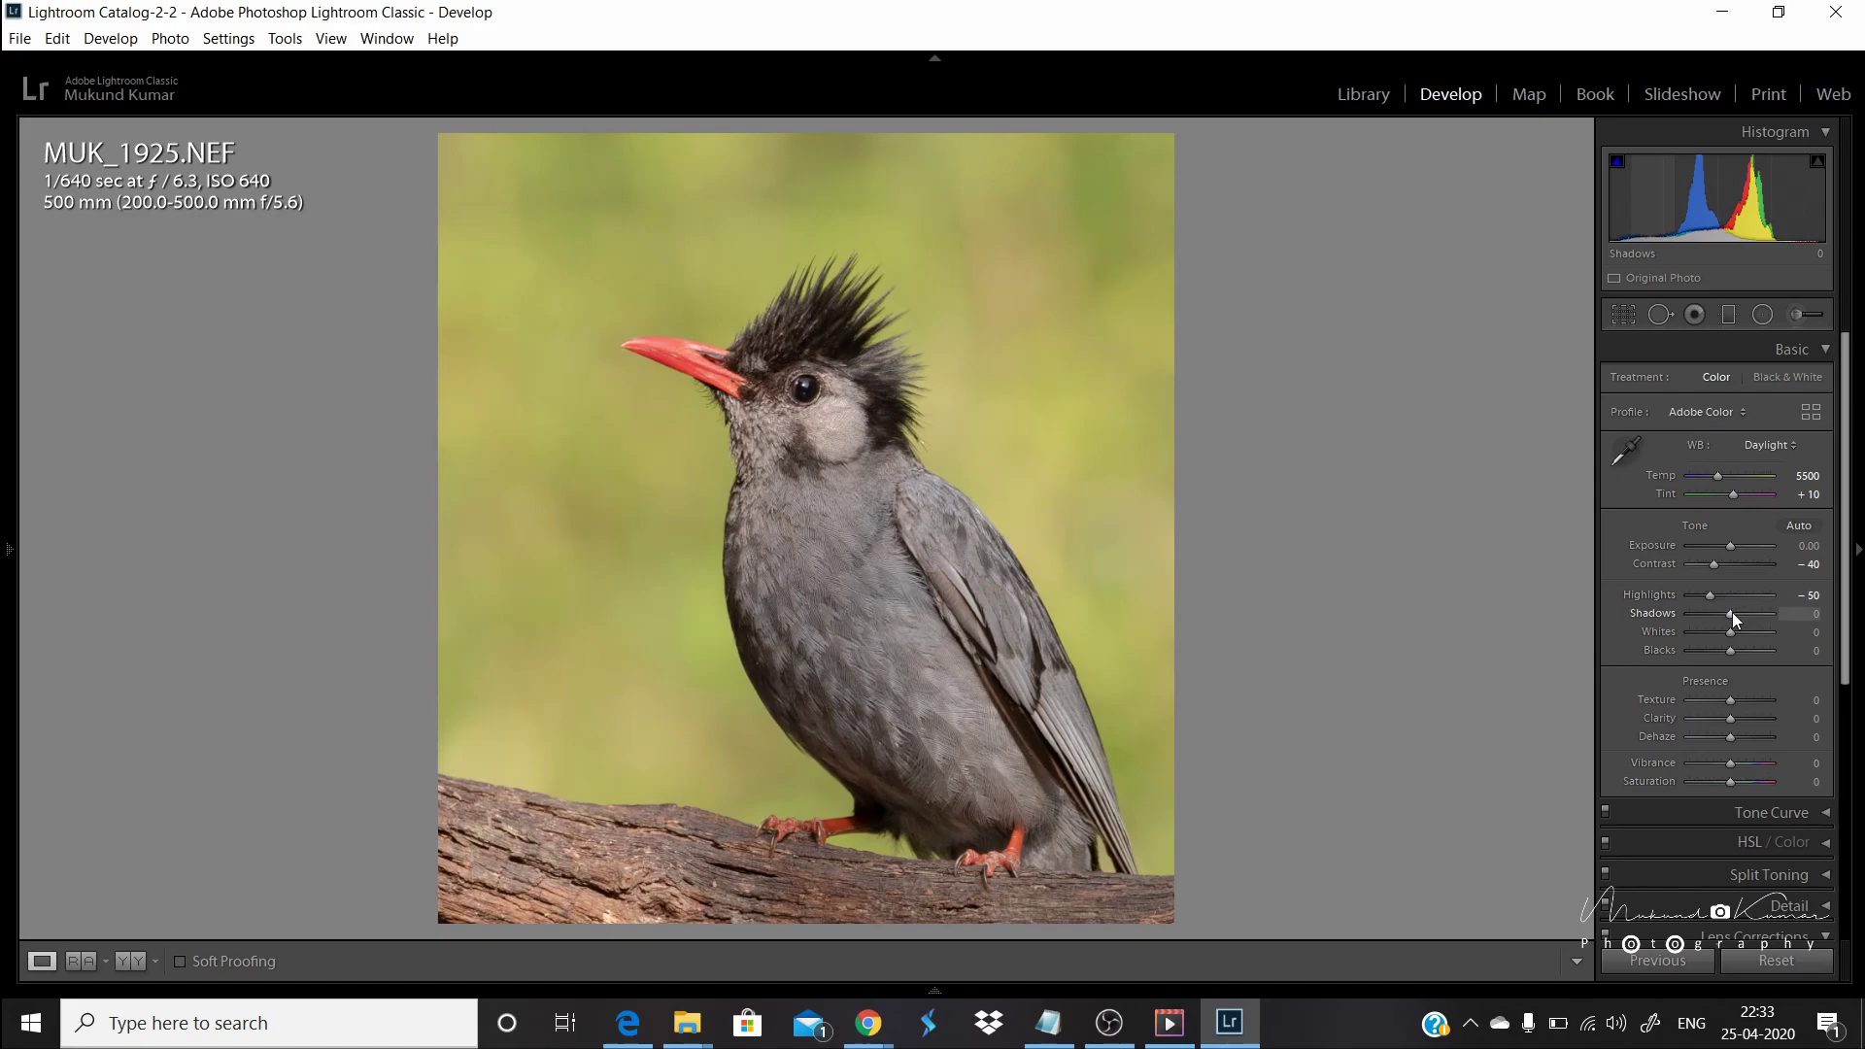
{"action": "left_click_drag", "start_coordinate": [1732, 613], "coordinate": [1754, 619]}
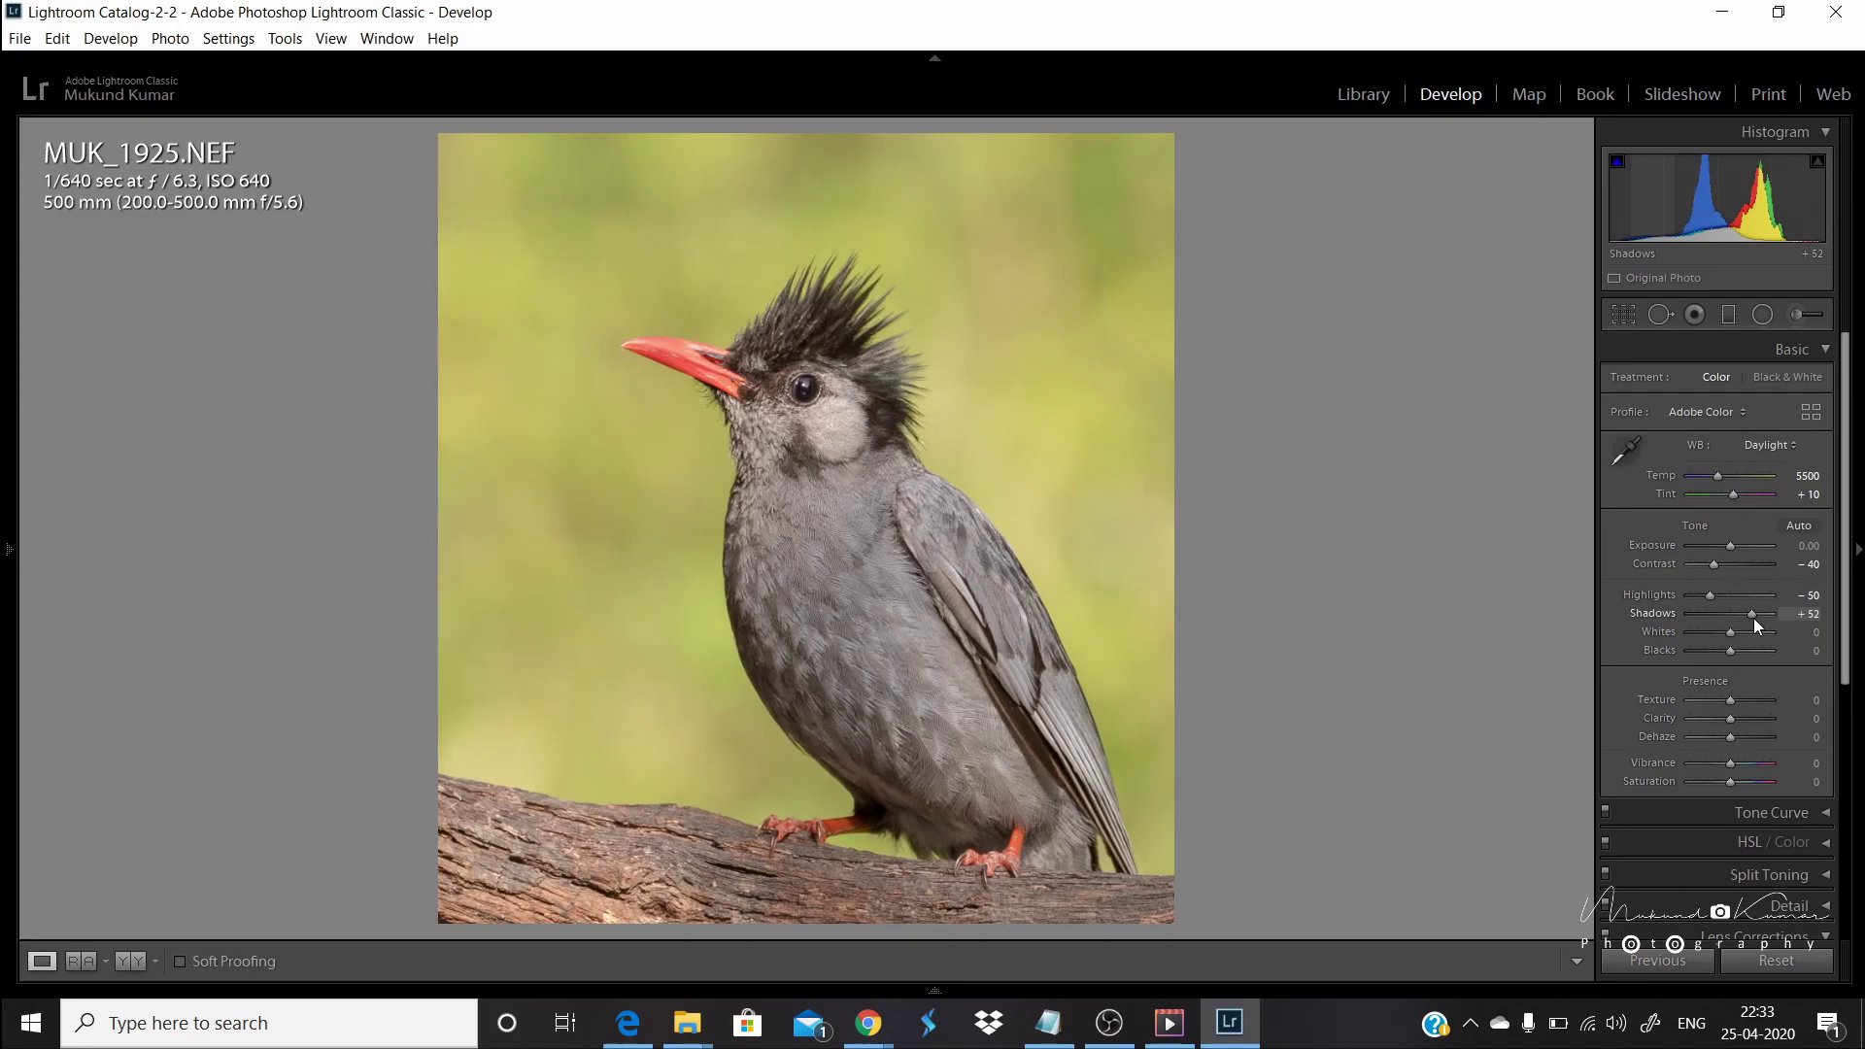
{"action": "left_click", "coordinate": [1754, 620]}
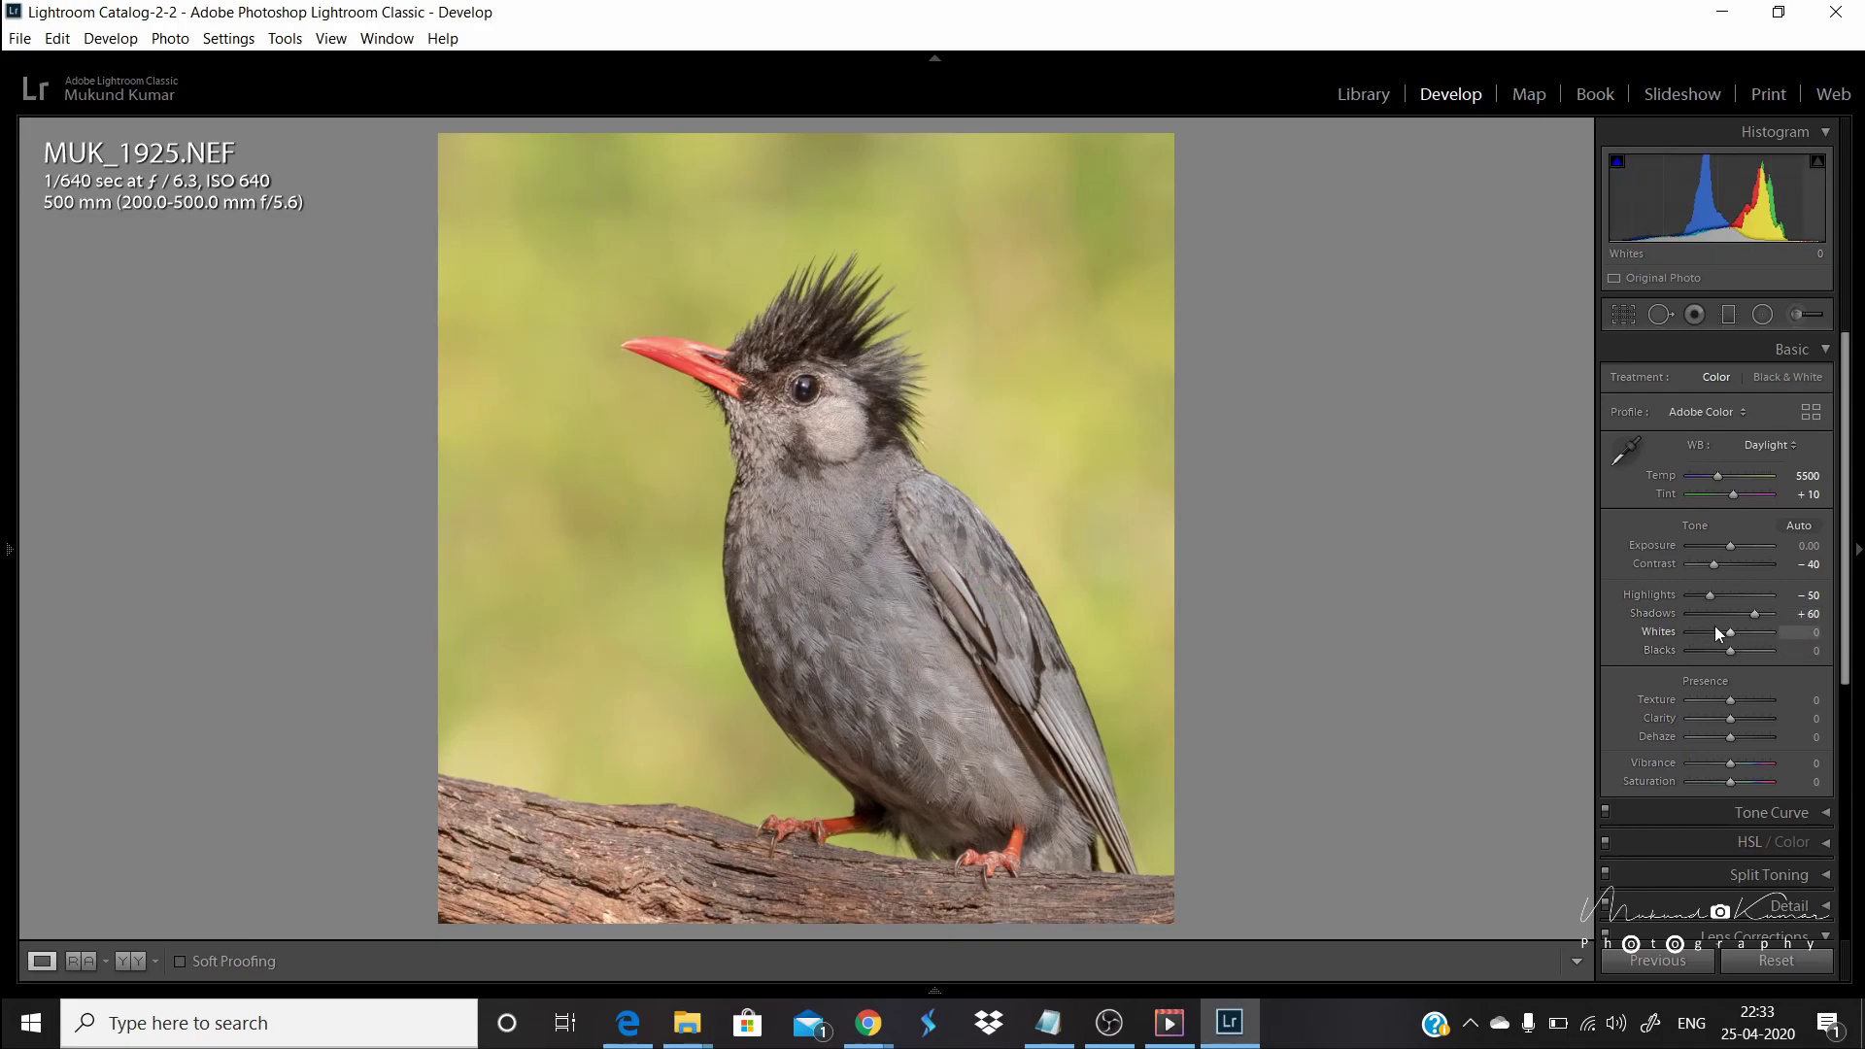
Step: Set Whites automatically to +51, and set Blacks to +19 to remove the shadow clipping
{"action": "double_click", "coordinate": [1661, 628], "text": "shift"}
{"action": "double_click", "coordinate": [1664, 649], "text": "shift"}
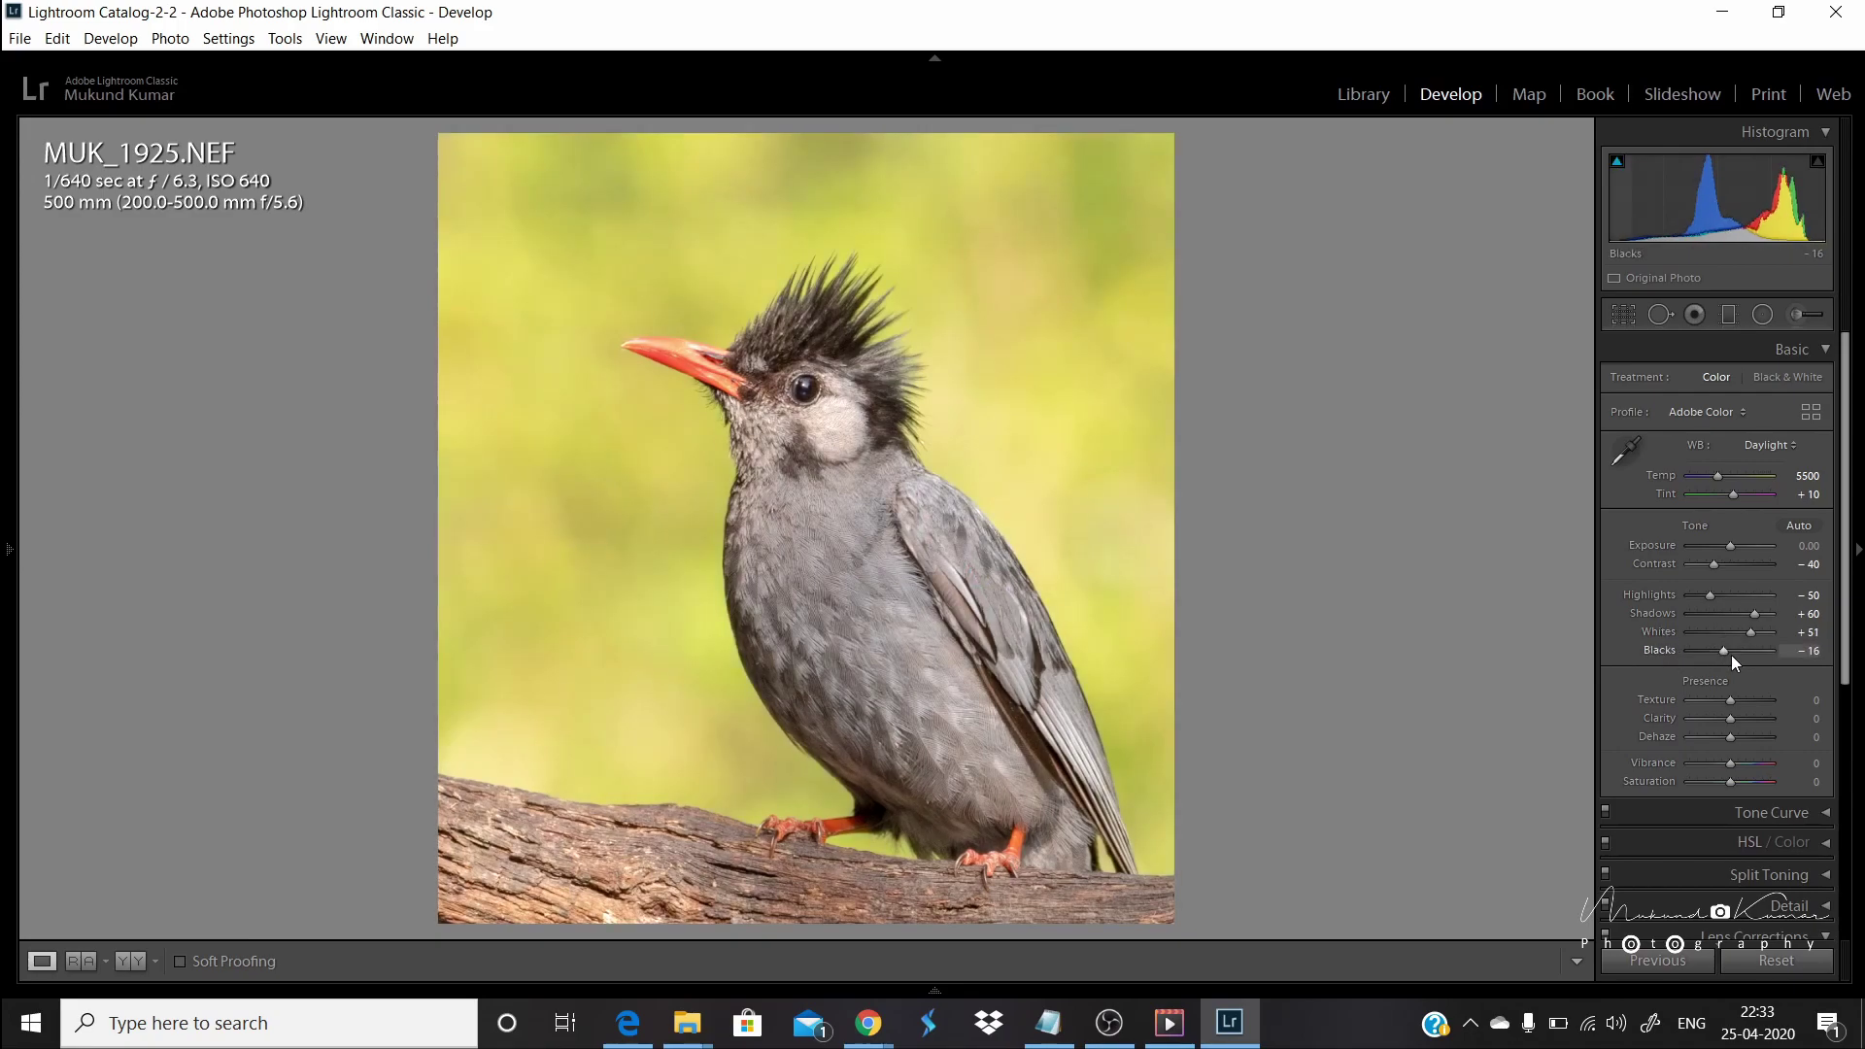
{"action": "mouse_move", "coordinate": [1620, 175]}
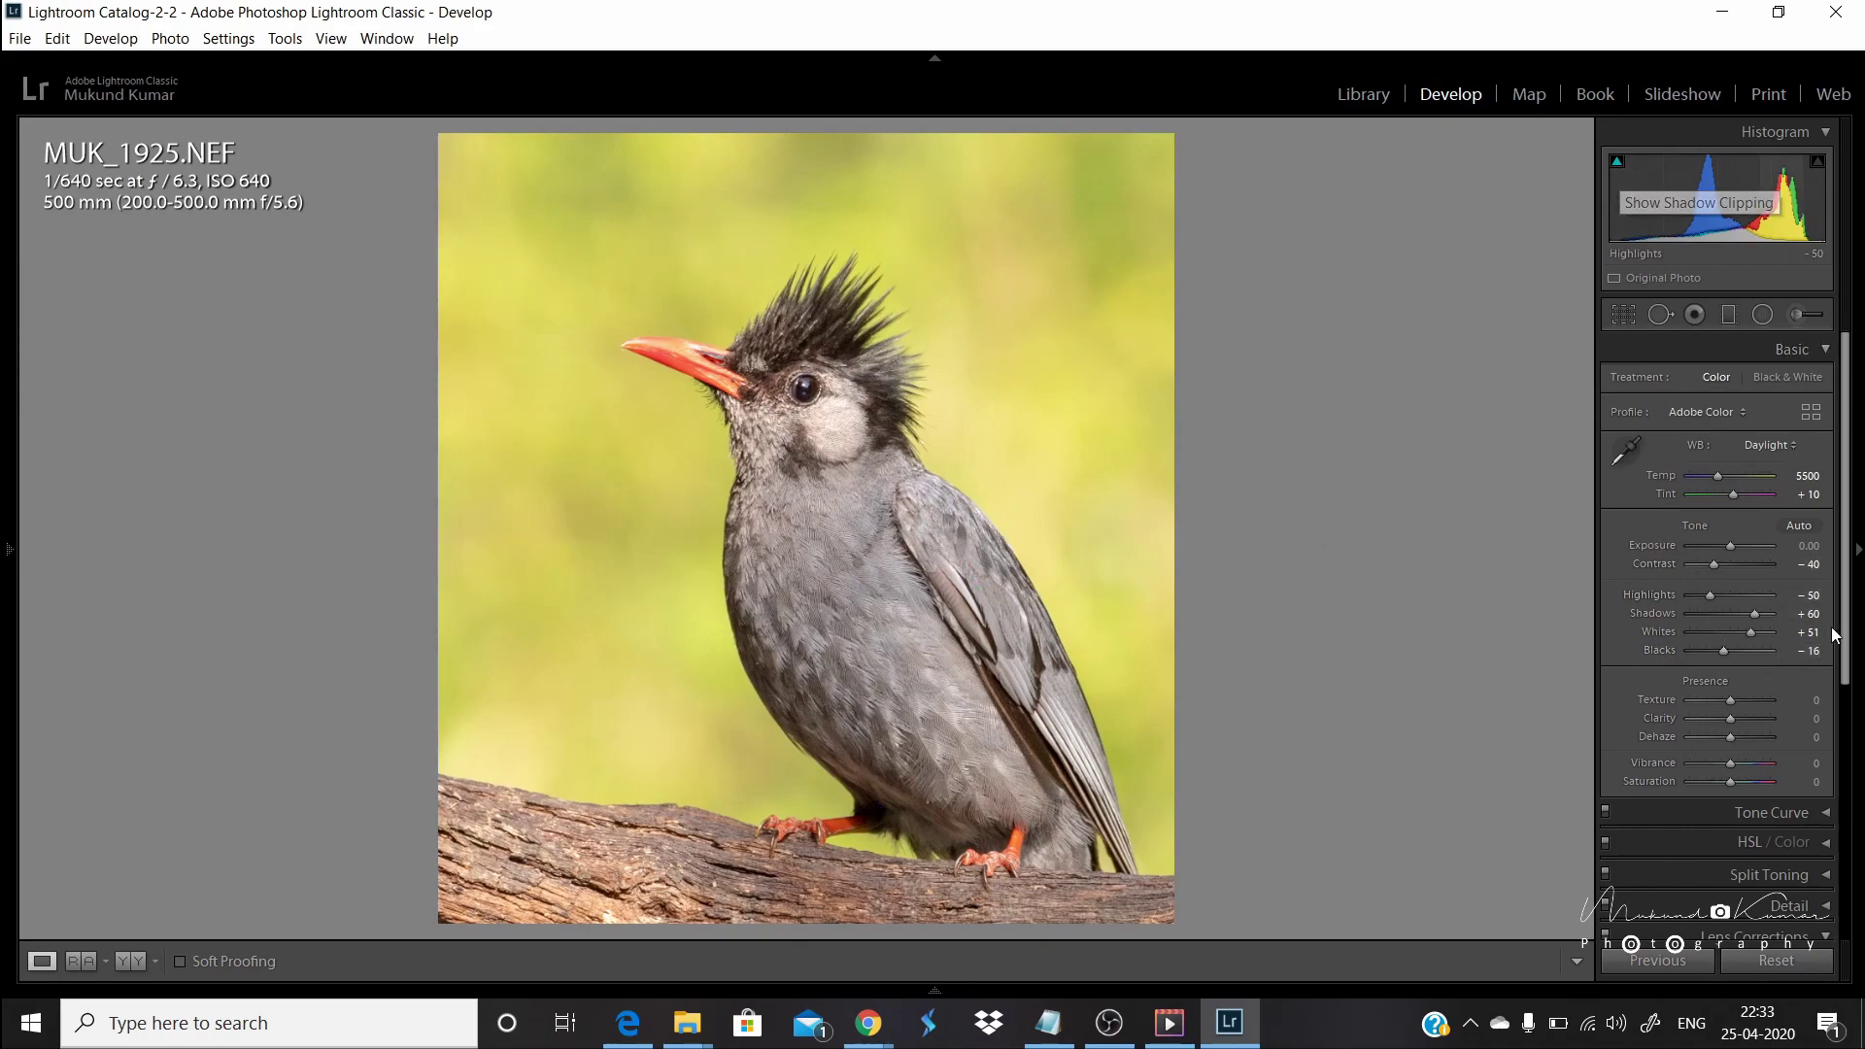
{"action": "key", "text": "alt"}
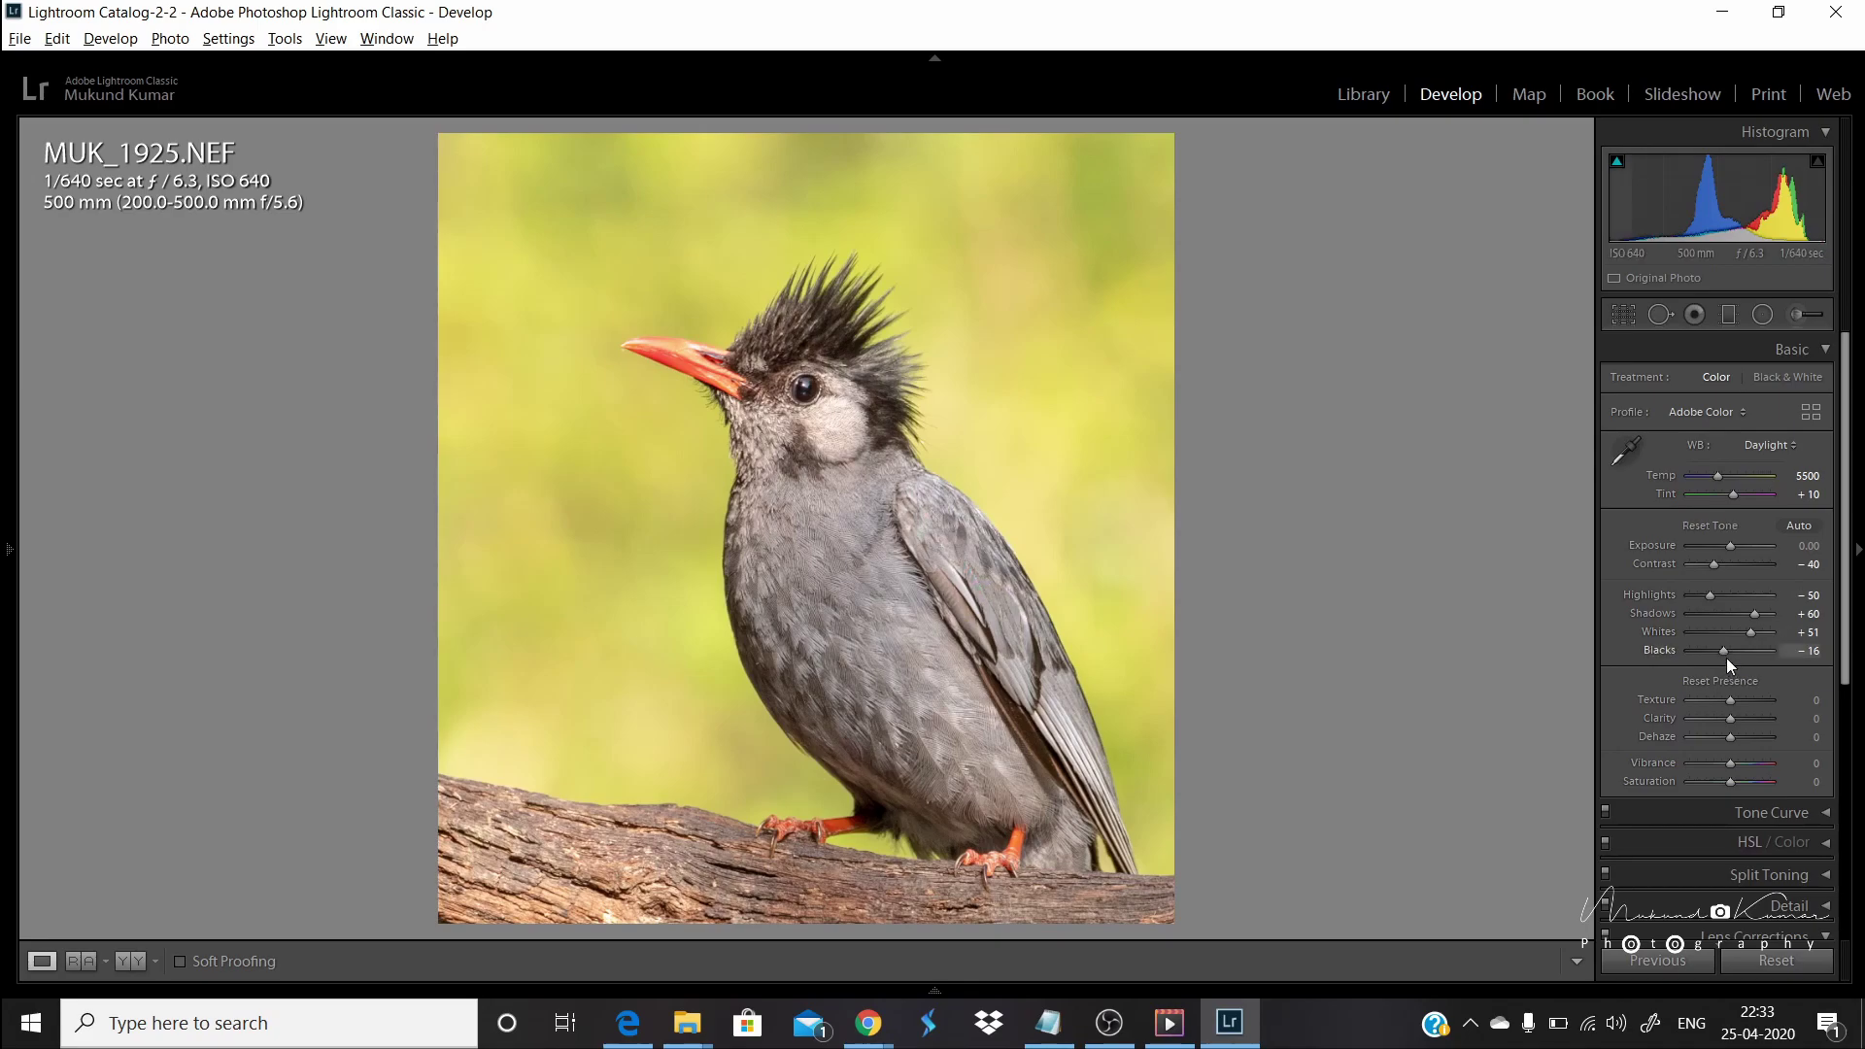
{"action": "left_click_drag", "start_coordinate": [1723, 649], "coordinate": [1739, 656]}
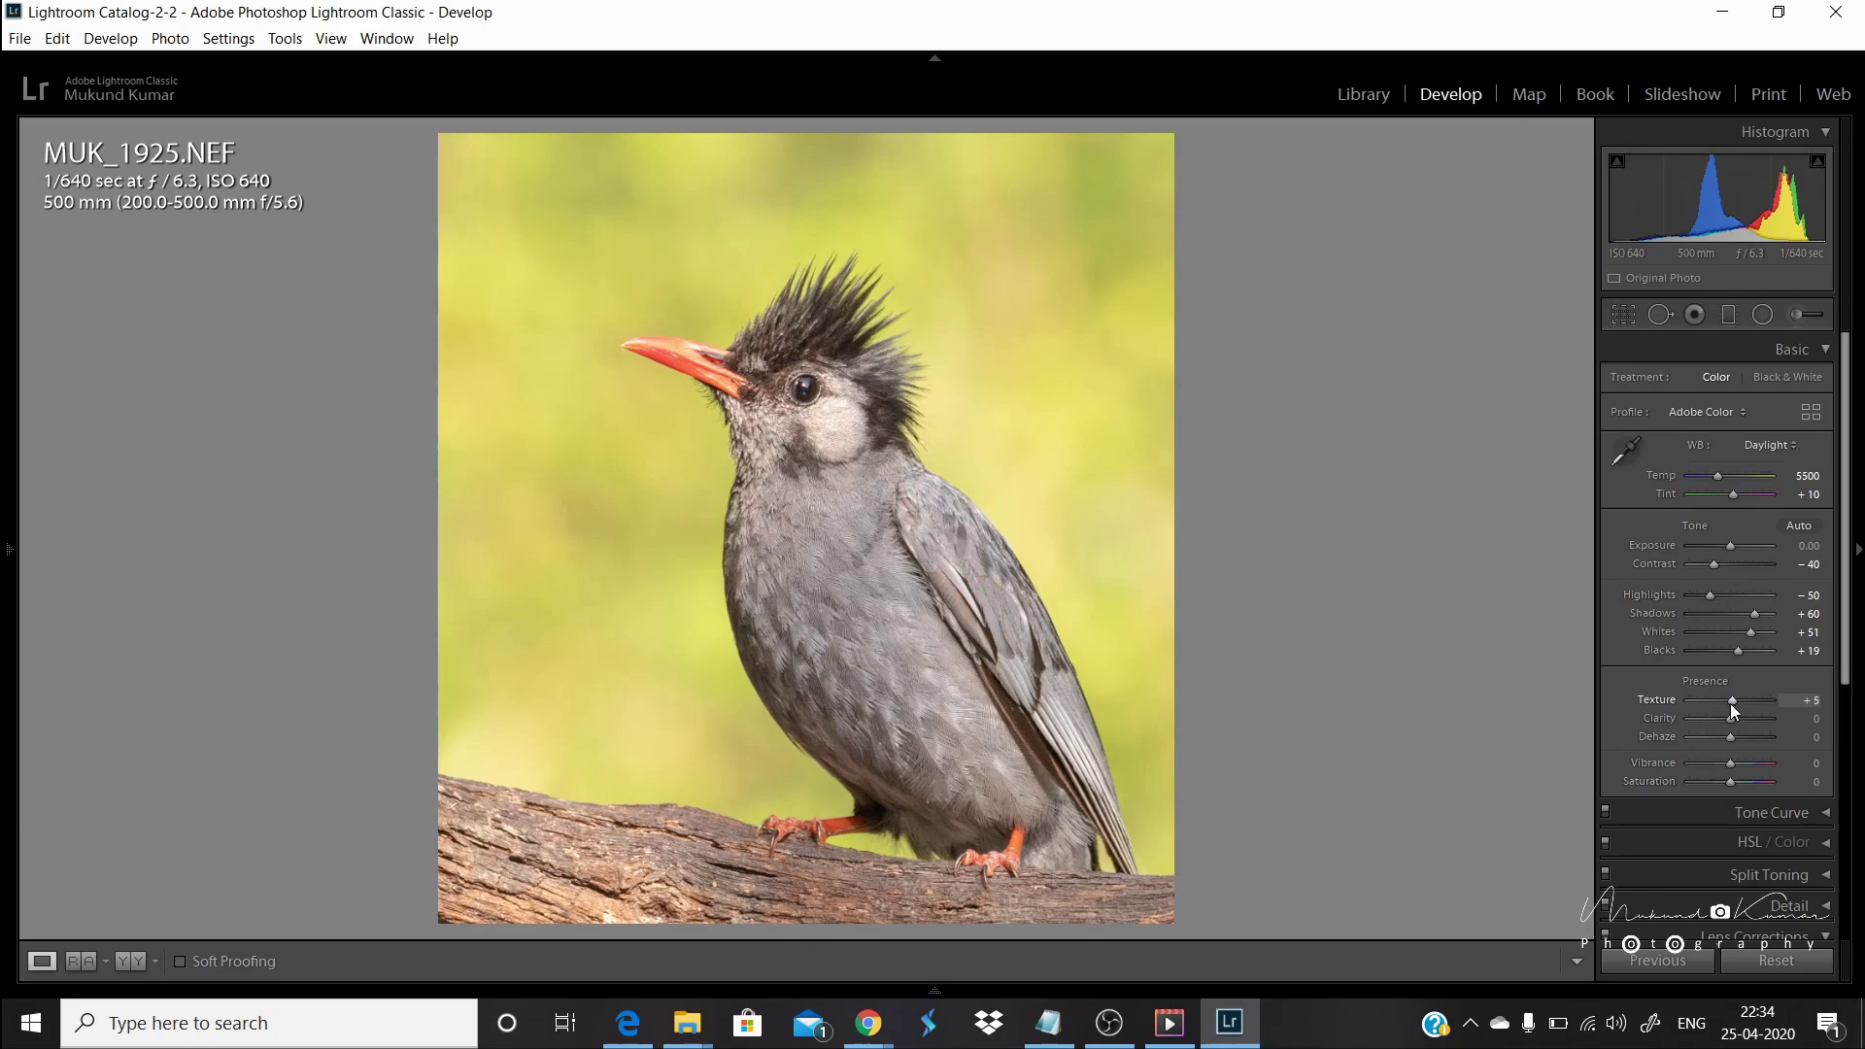
Step: Set Texture and Clarity to +10, and Vibrance and Saturation to +5
{"action": "scroll", "coordinate": [1731, 707], "scroll_direction": "up", "scroll_amount": 1}
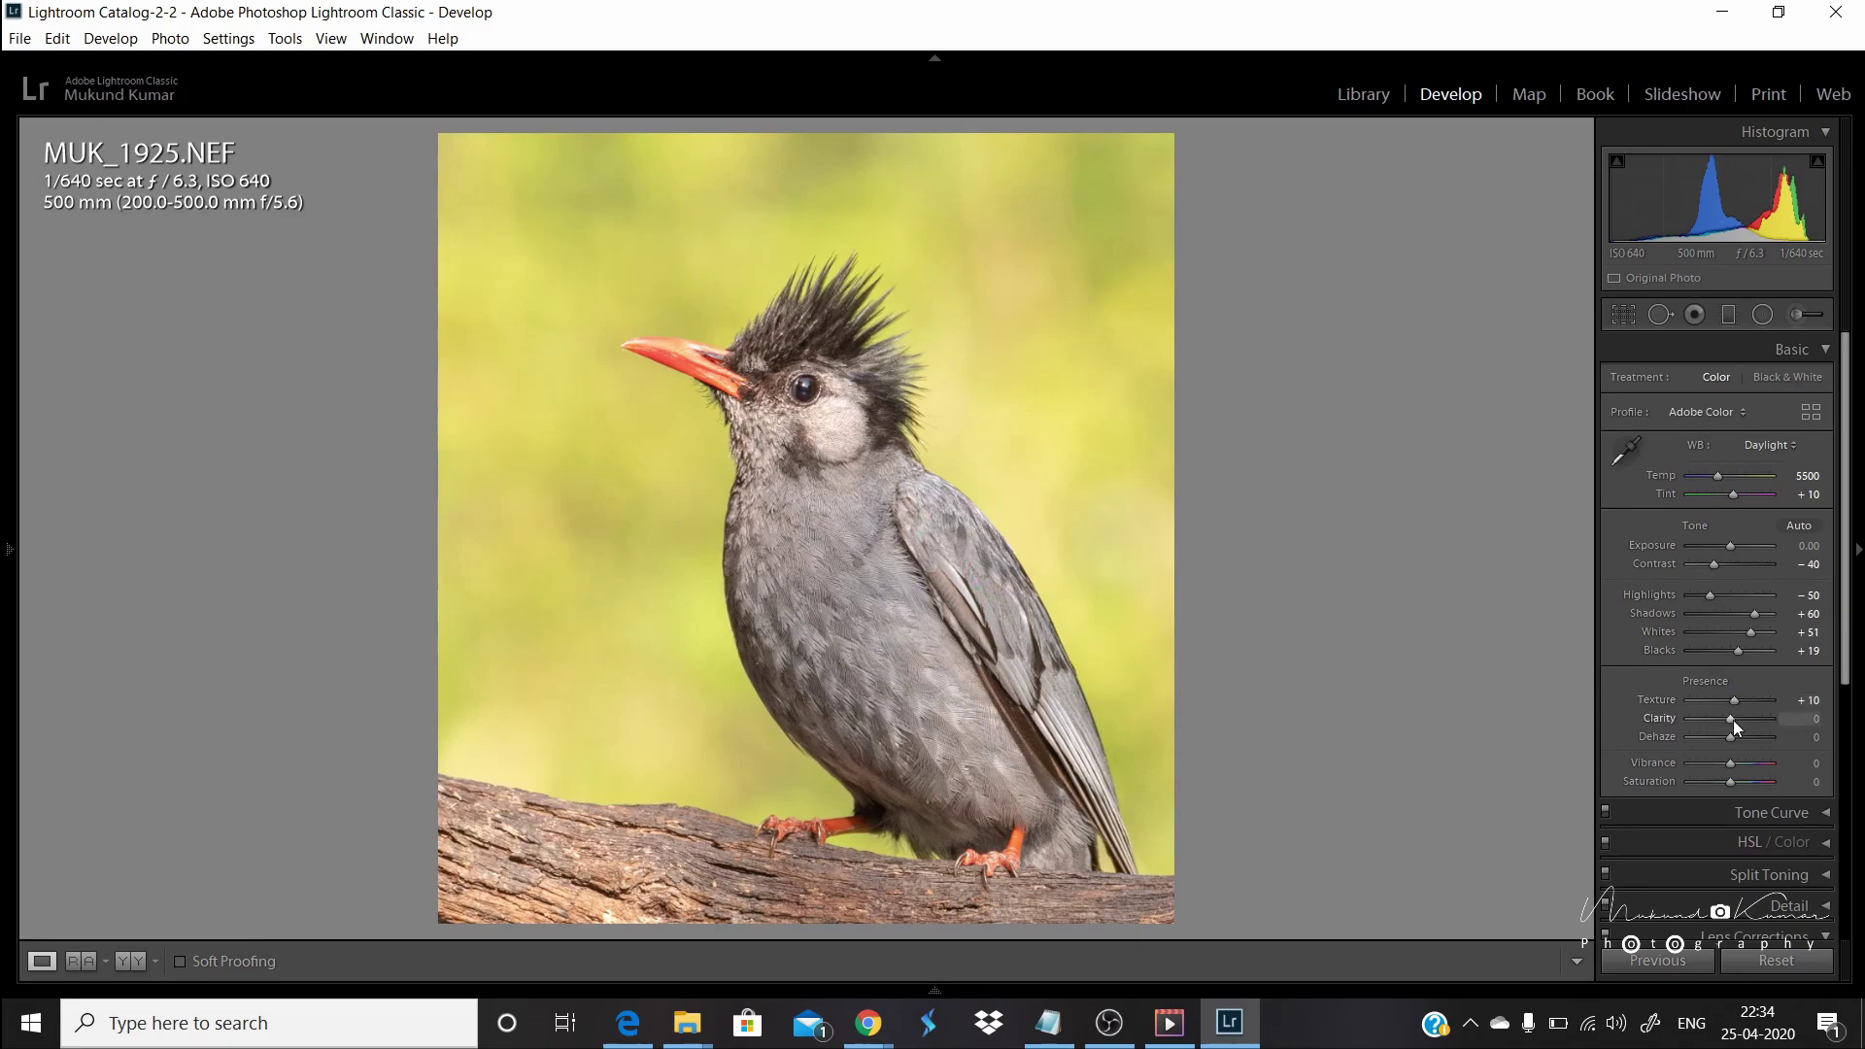
{"action": "scroll", "coordinate": [1733, 720], "scroll_direction": "up", "scroll_amount": 2}
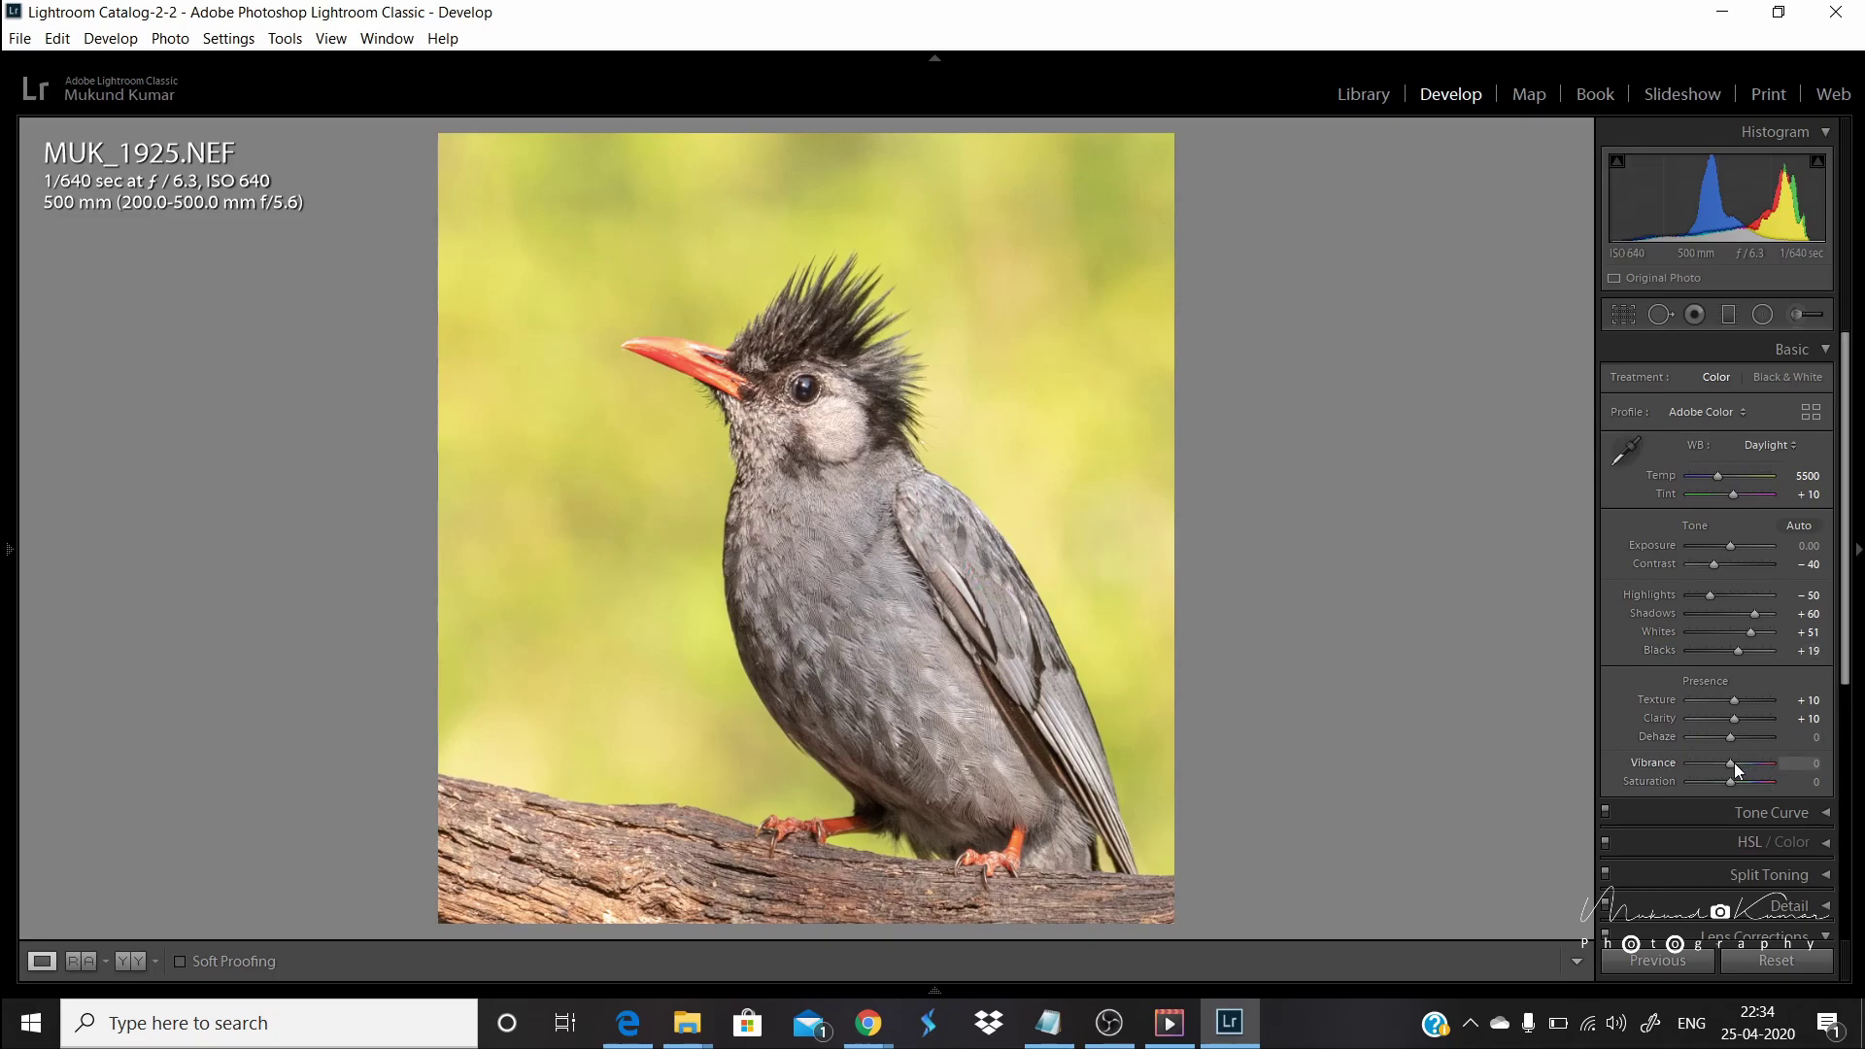
{"action": "left_click_drag", "start_coordinate": [1734, 761], "coordinate": [1733, 783]}
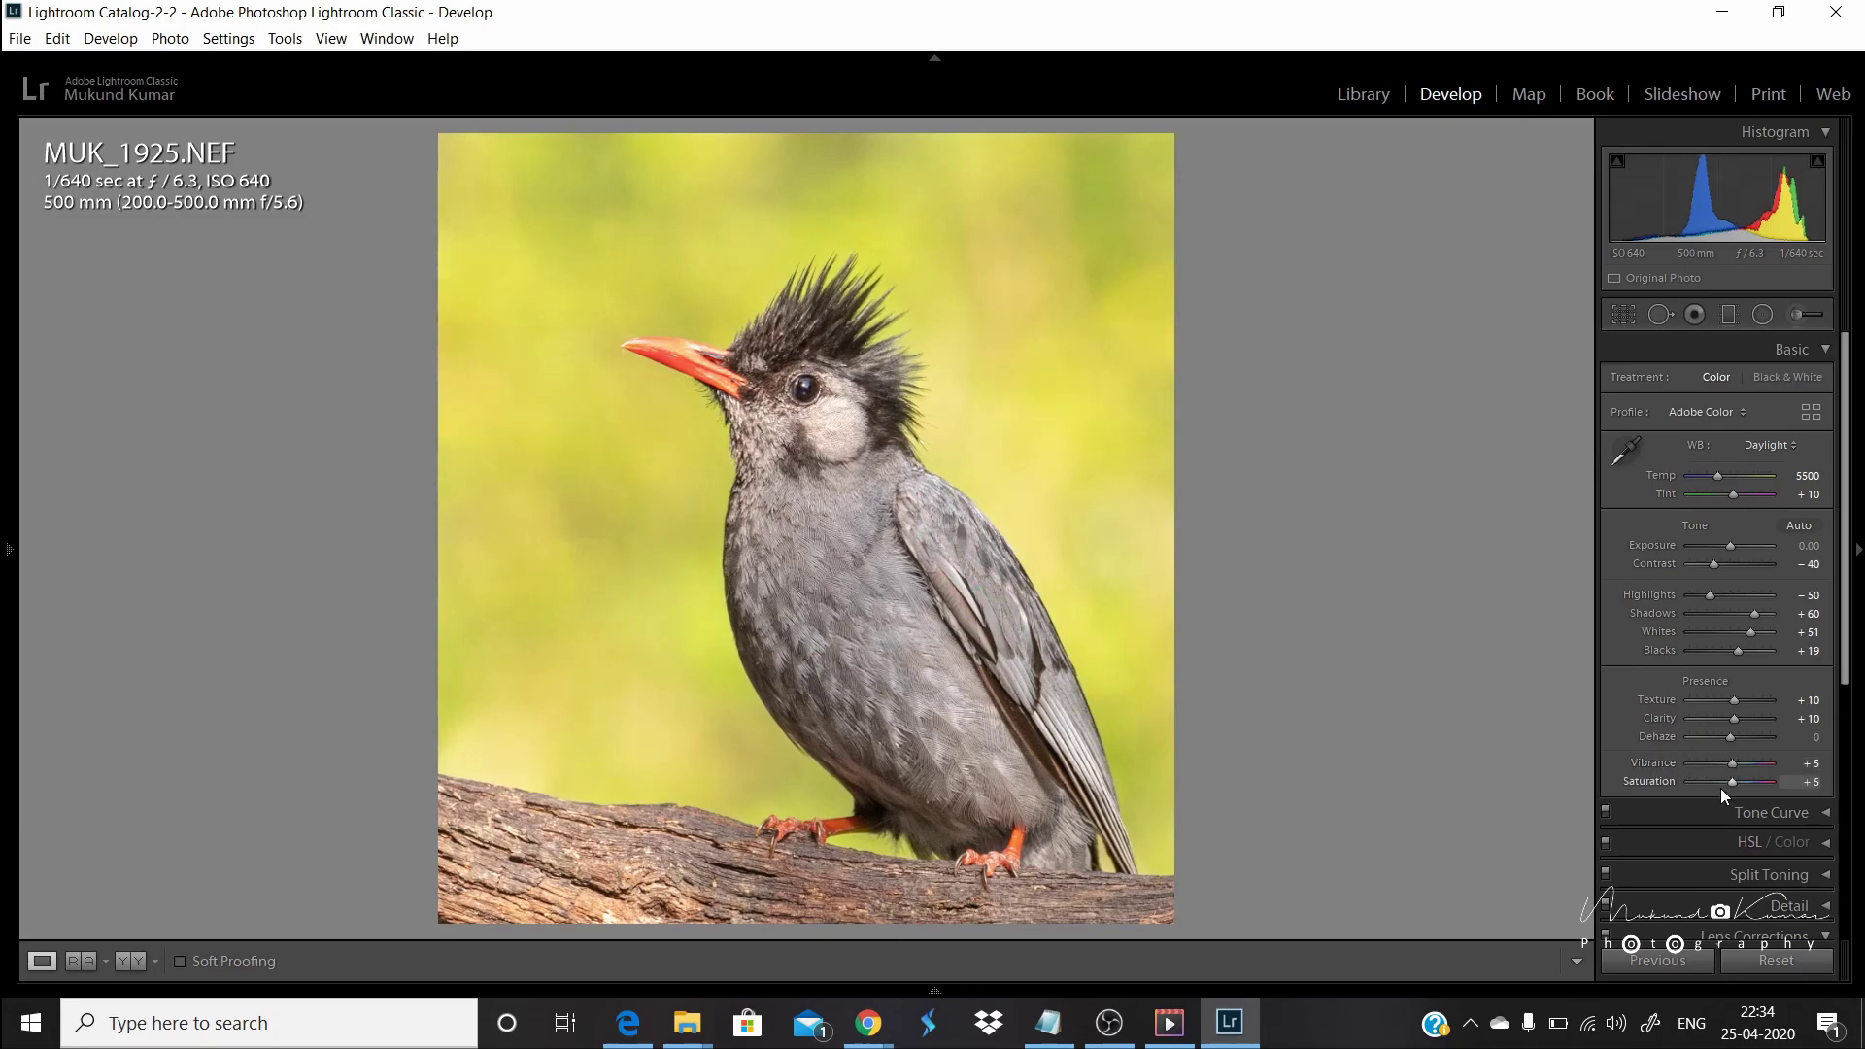
Step: Examine the feather detail on the bird's head, body and wing at close zoom, and return to the full view
{"action": "left_click", "coordinate": [791, 436]}
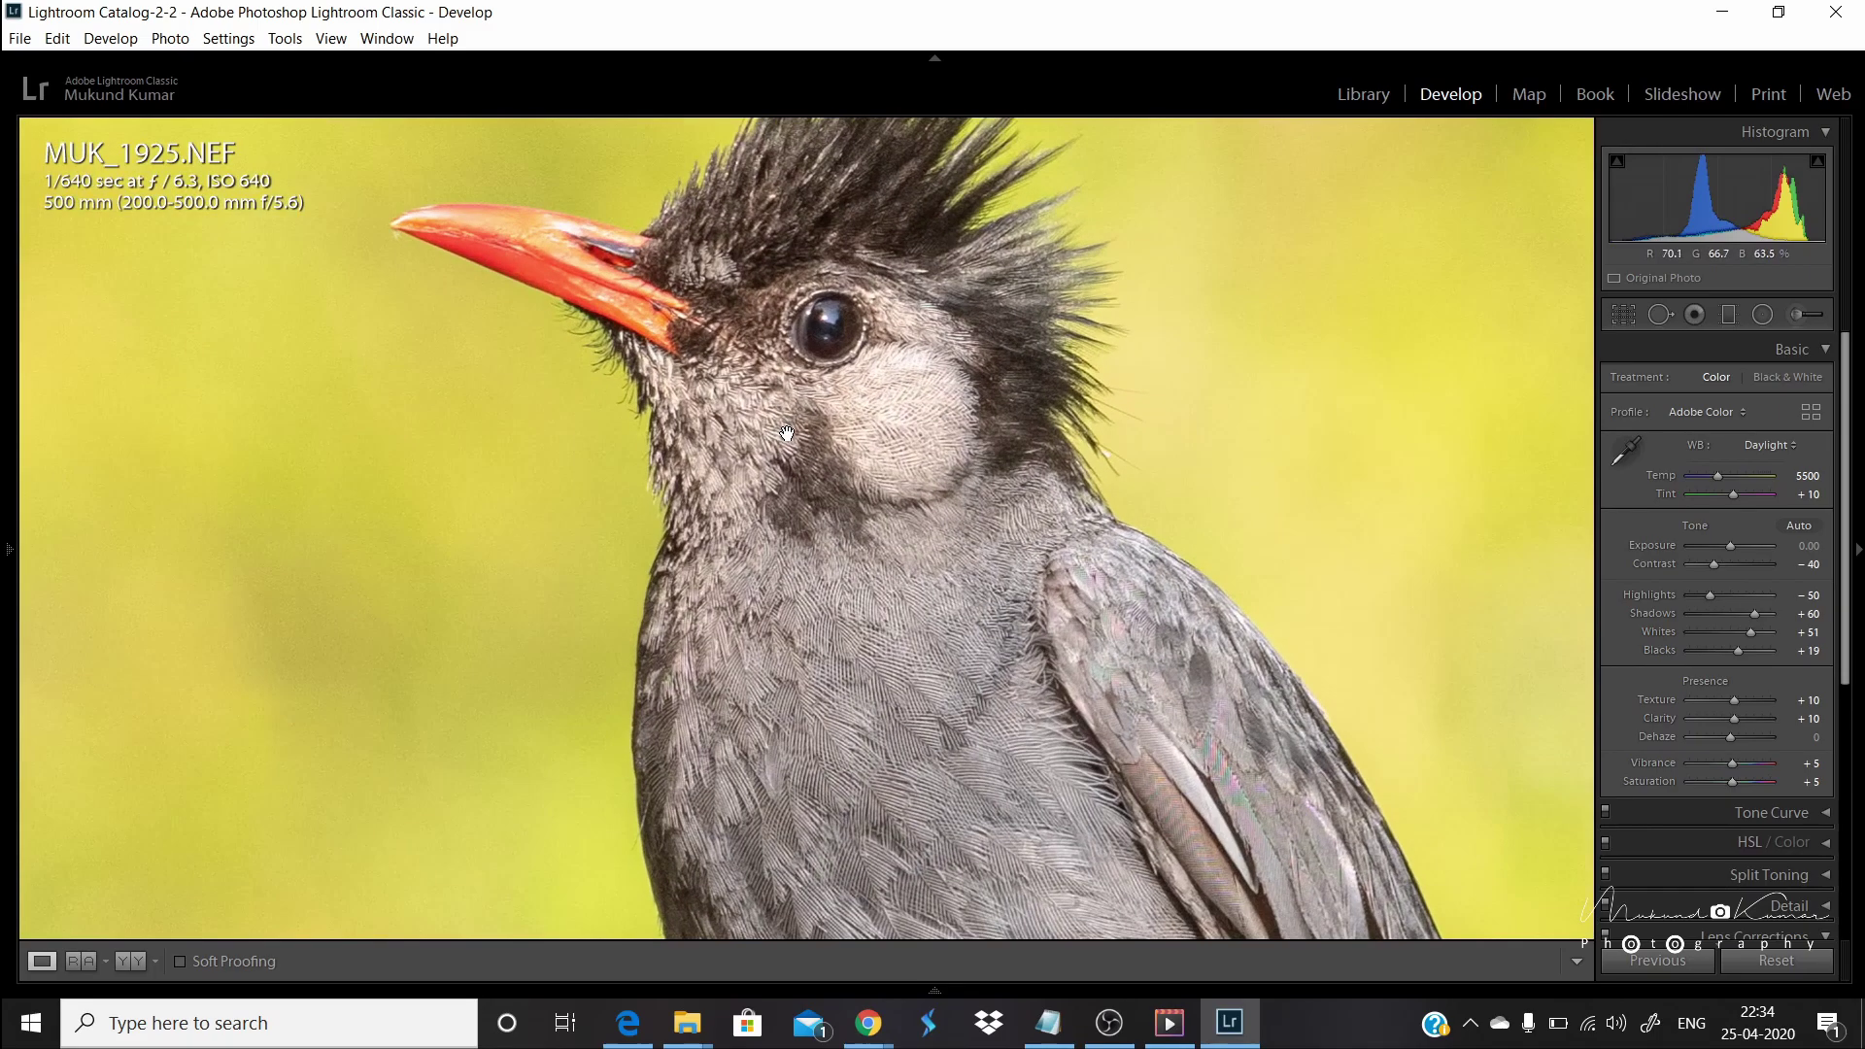
{"action": "left_click", "coordinate": [842, 672]}
{"action": "left_click", "coordinate": [843, 672]}
{"action": "left_click", "coordinate": [941, 757]}
{"action": "left_click", "coordinate": [1003, 785]}
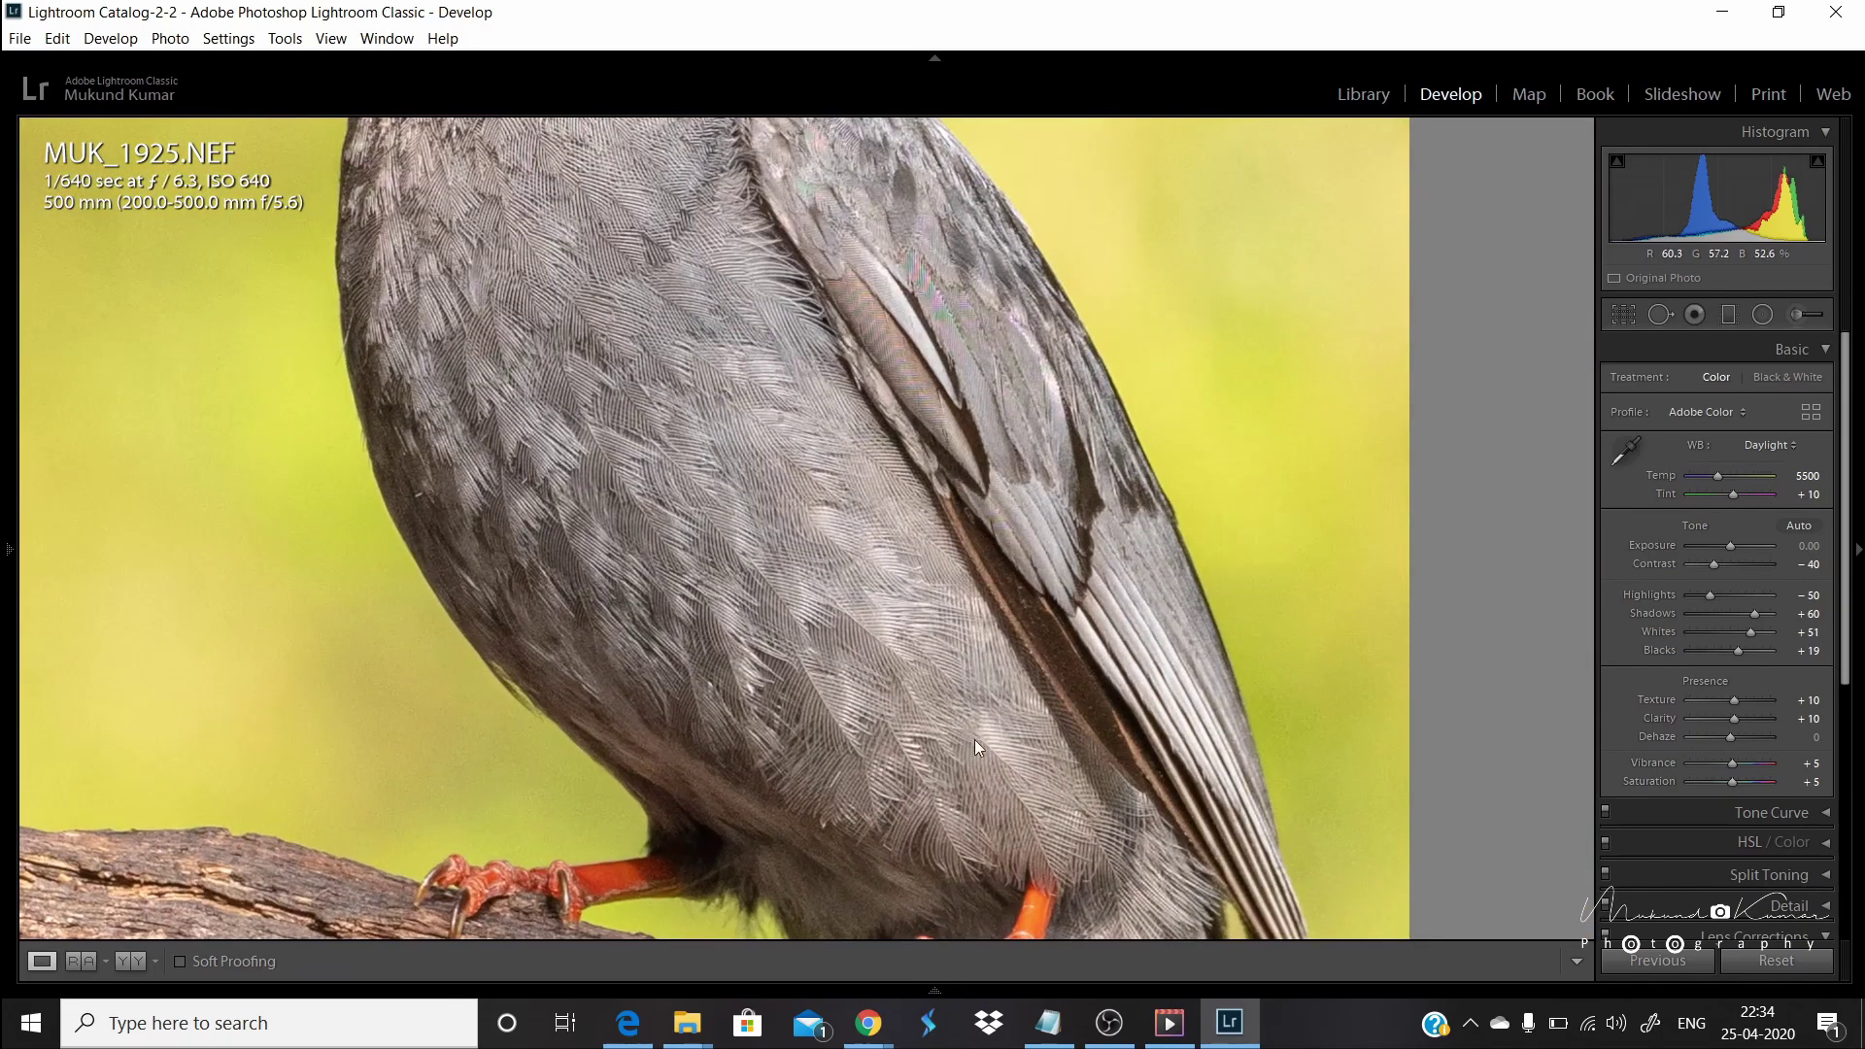
{"action": "left_click", "coordinate": [971, 740]}
{"action": "left_click", "coordinate": [823, 604]}
{"action": "left_click", "coordinate": [913, 632]}
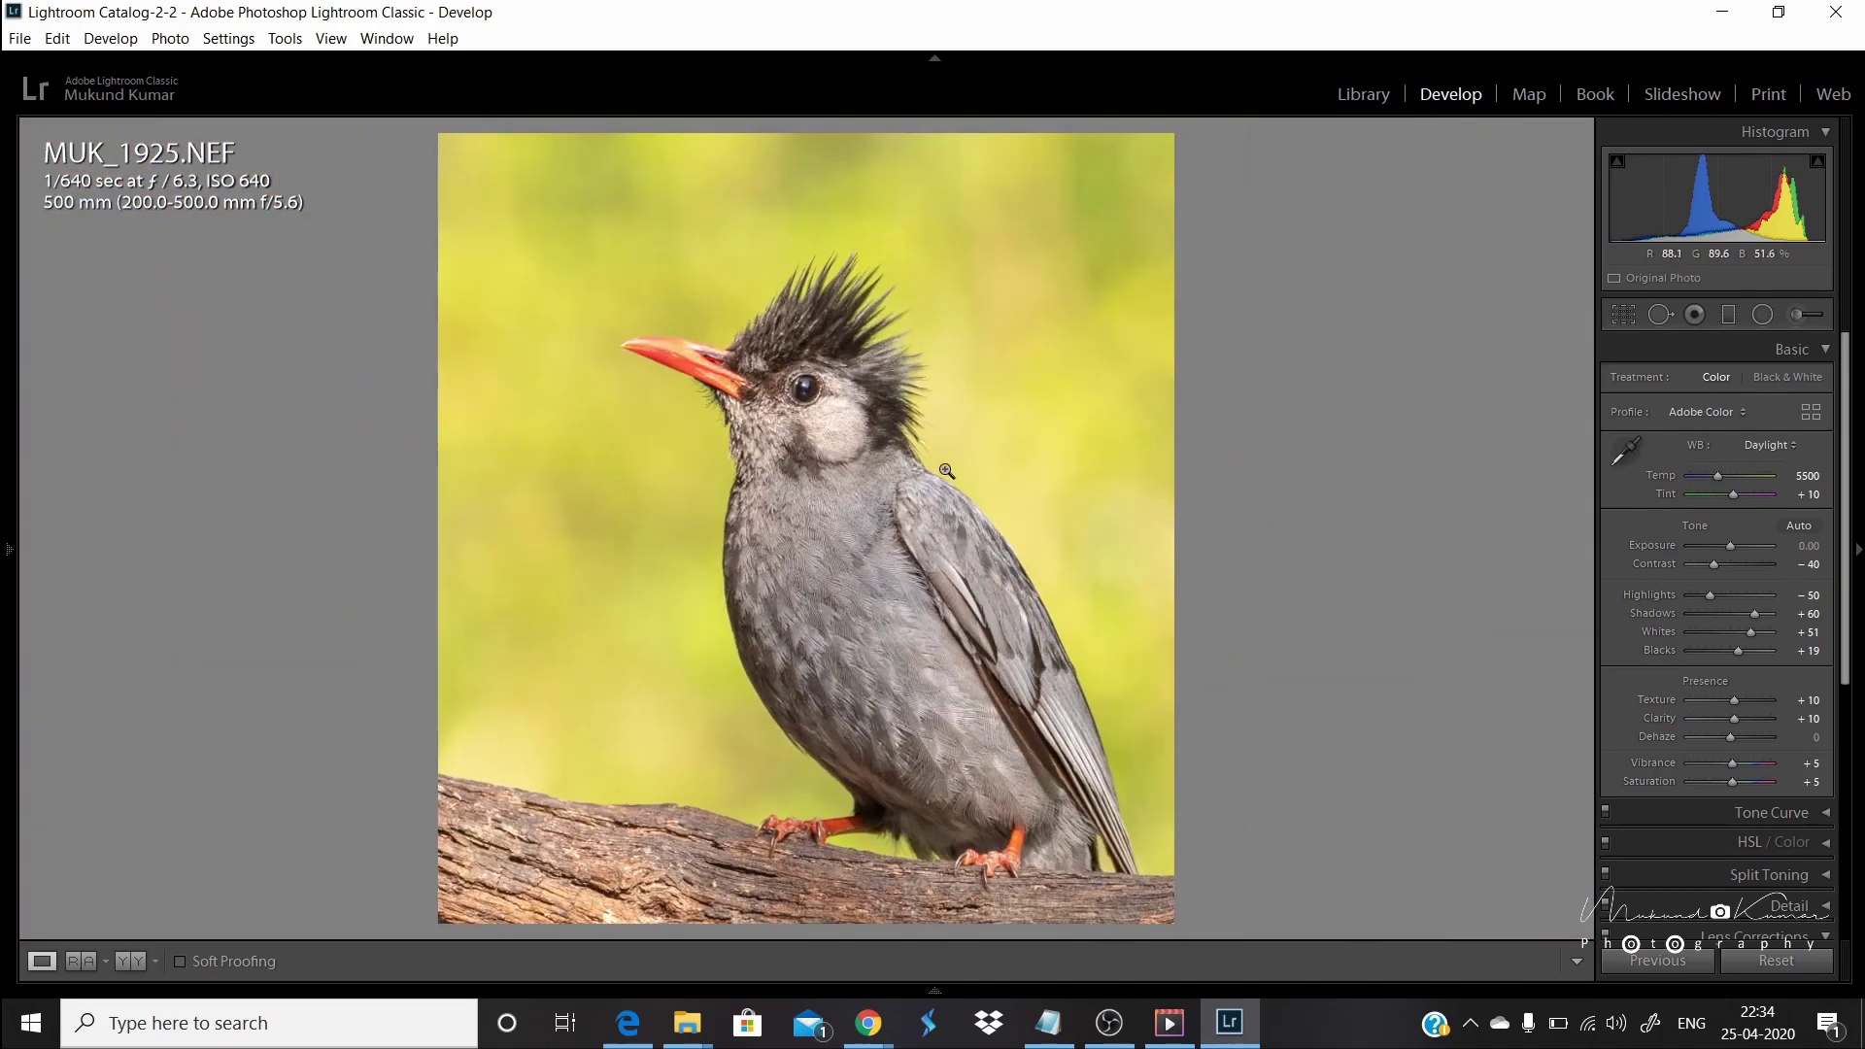
Step: Set the sharpening Masking to about 62 using the mask preview, so that sharpening targets the bird and branch edges
{"action": "left_click", "coordinate": [1828, 910]}
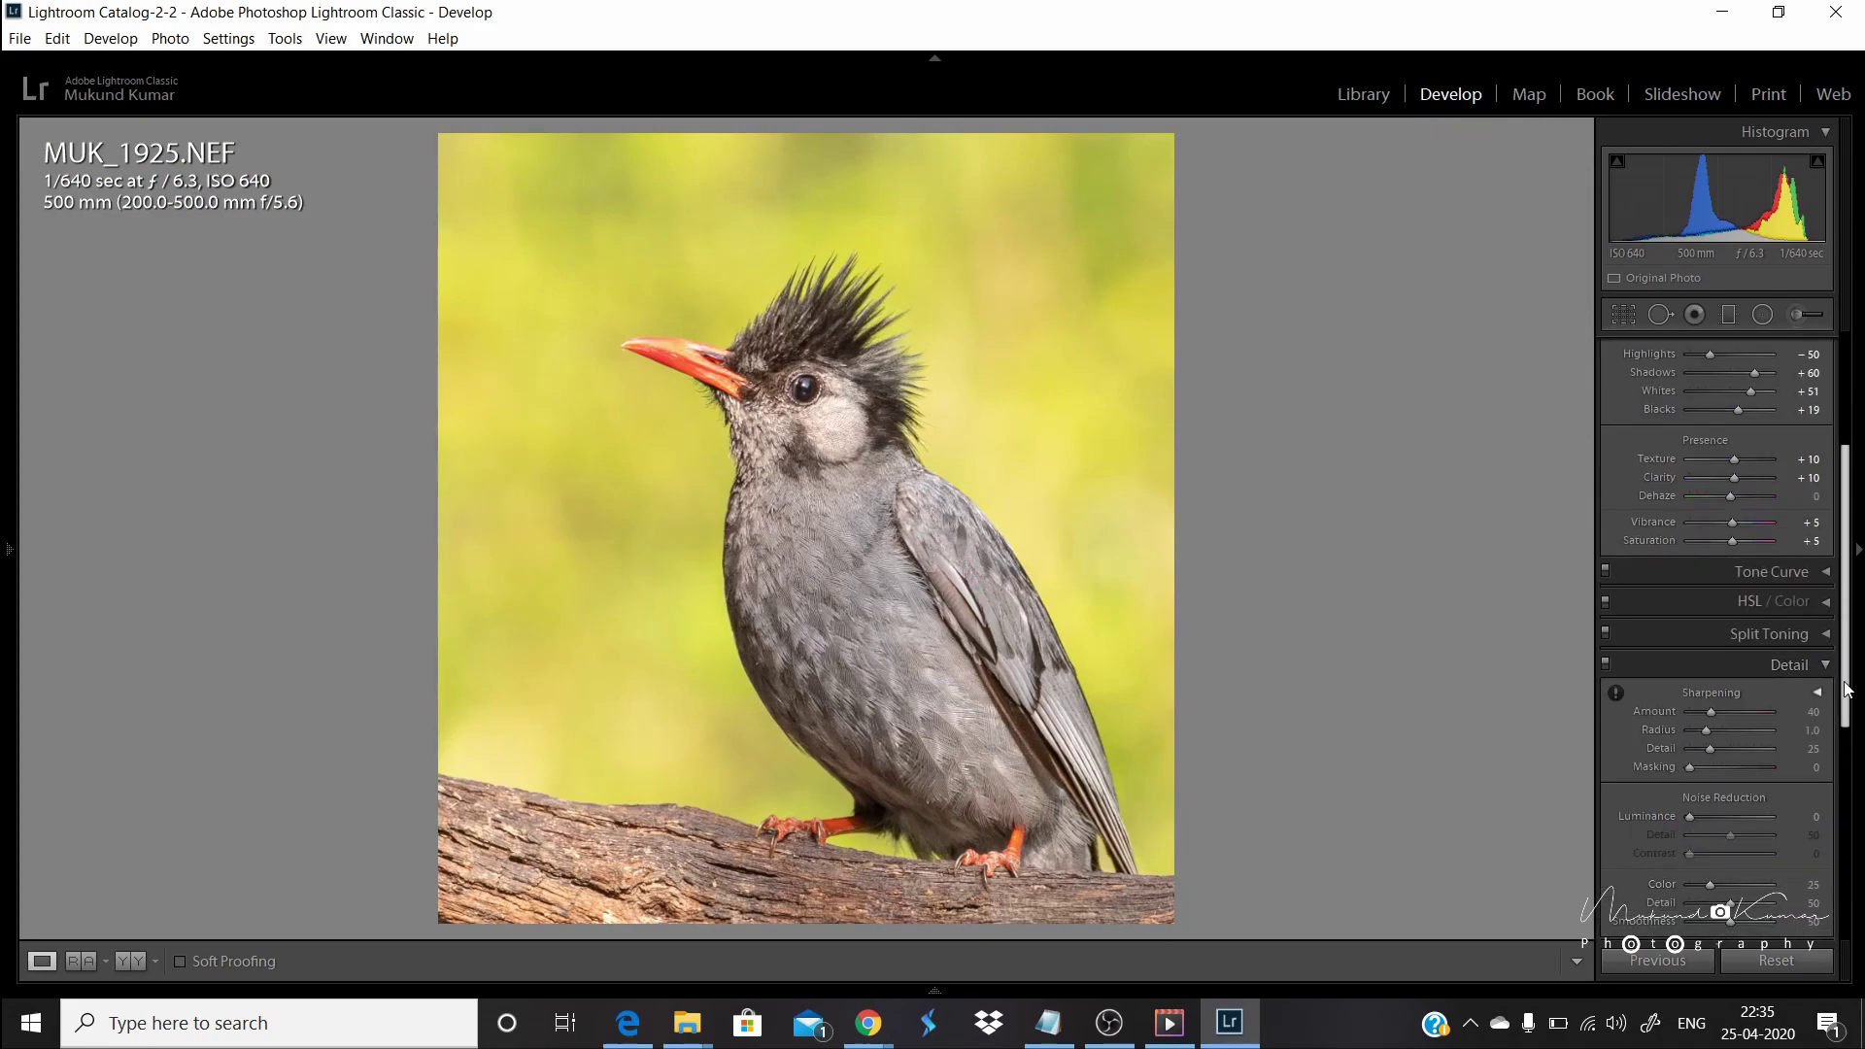
{"action": "scroll", "coordinate": [1709, 612], "scroll_direction": "down", "scroll_amount": 3}
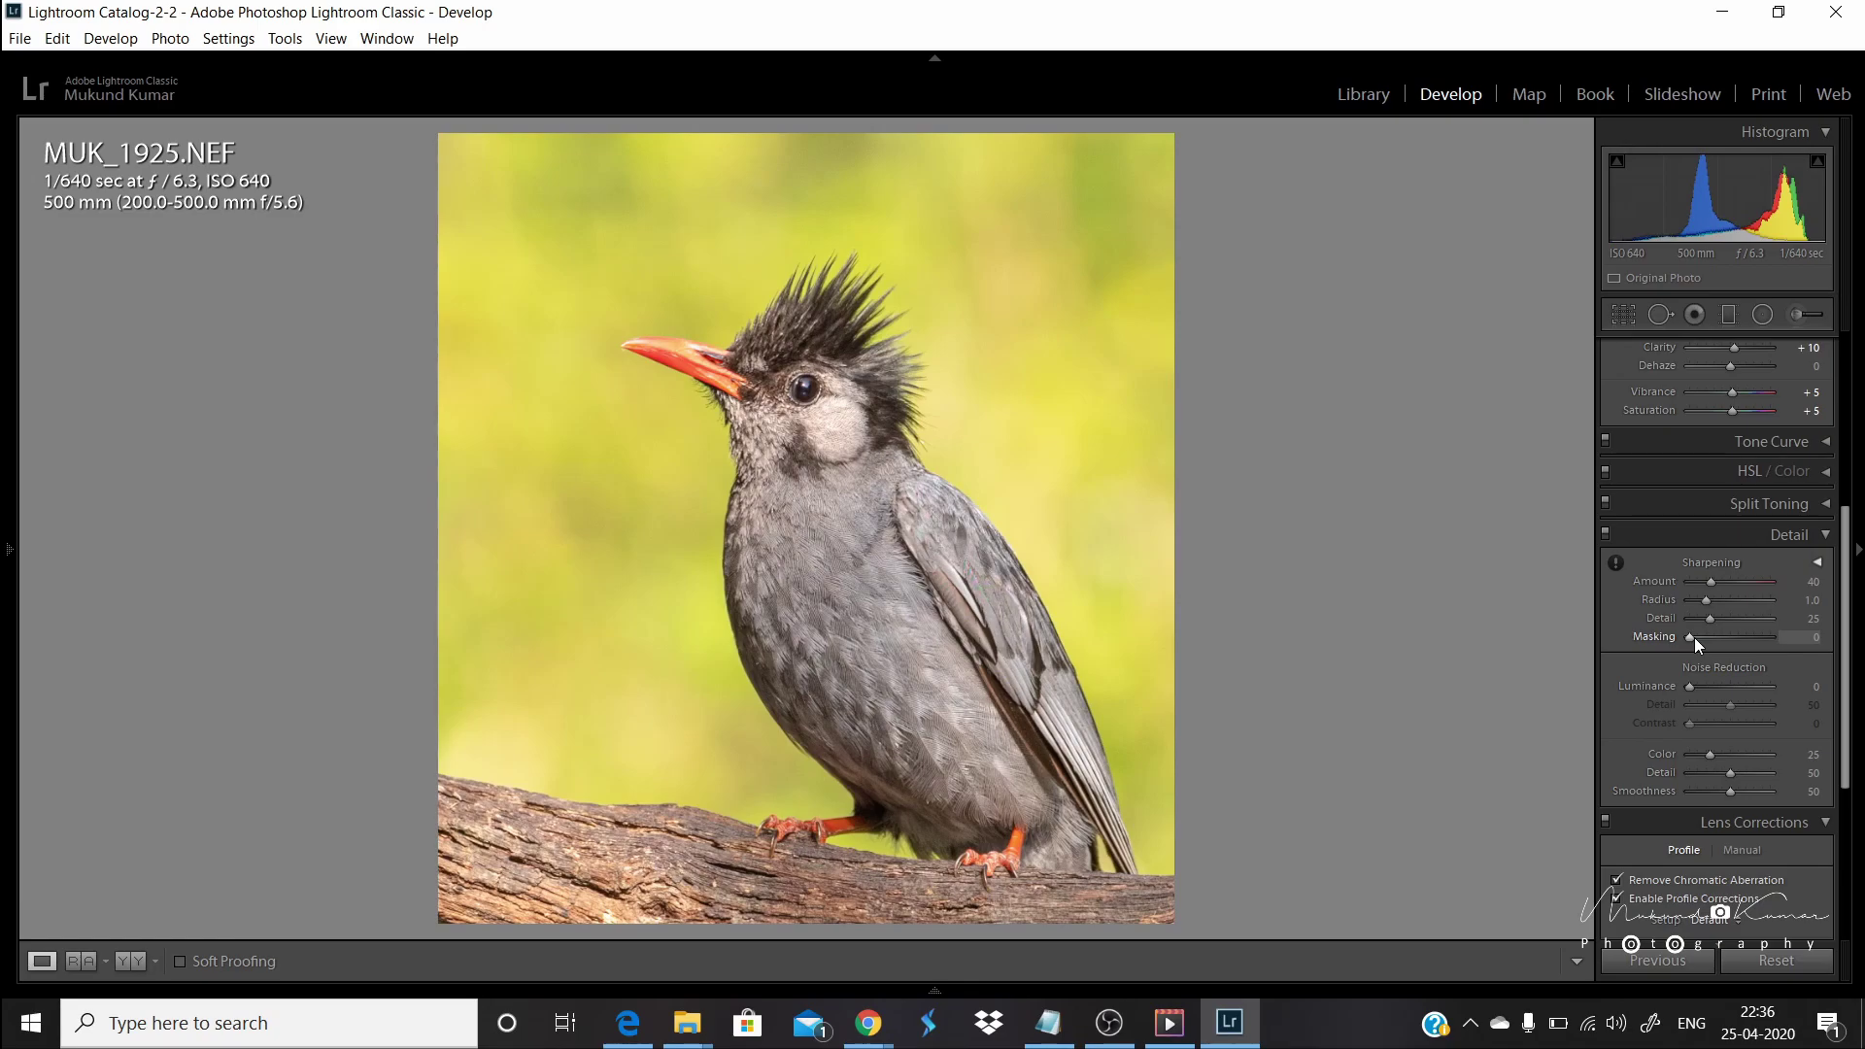
{"action": "left_click", "coordinate": [1033, 435]}
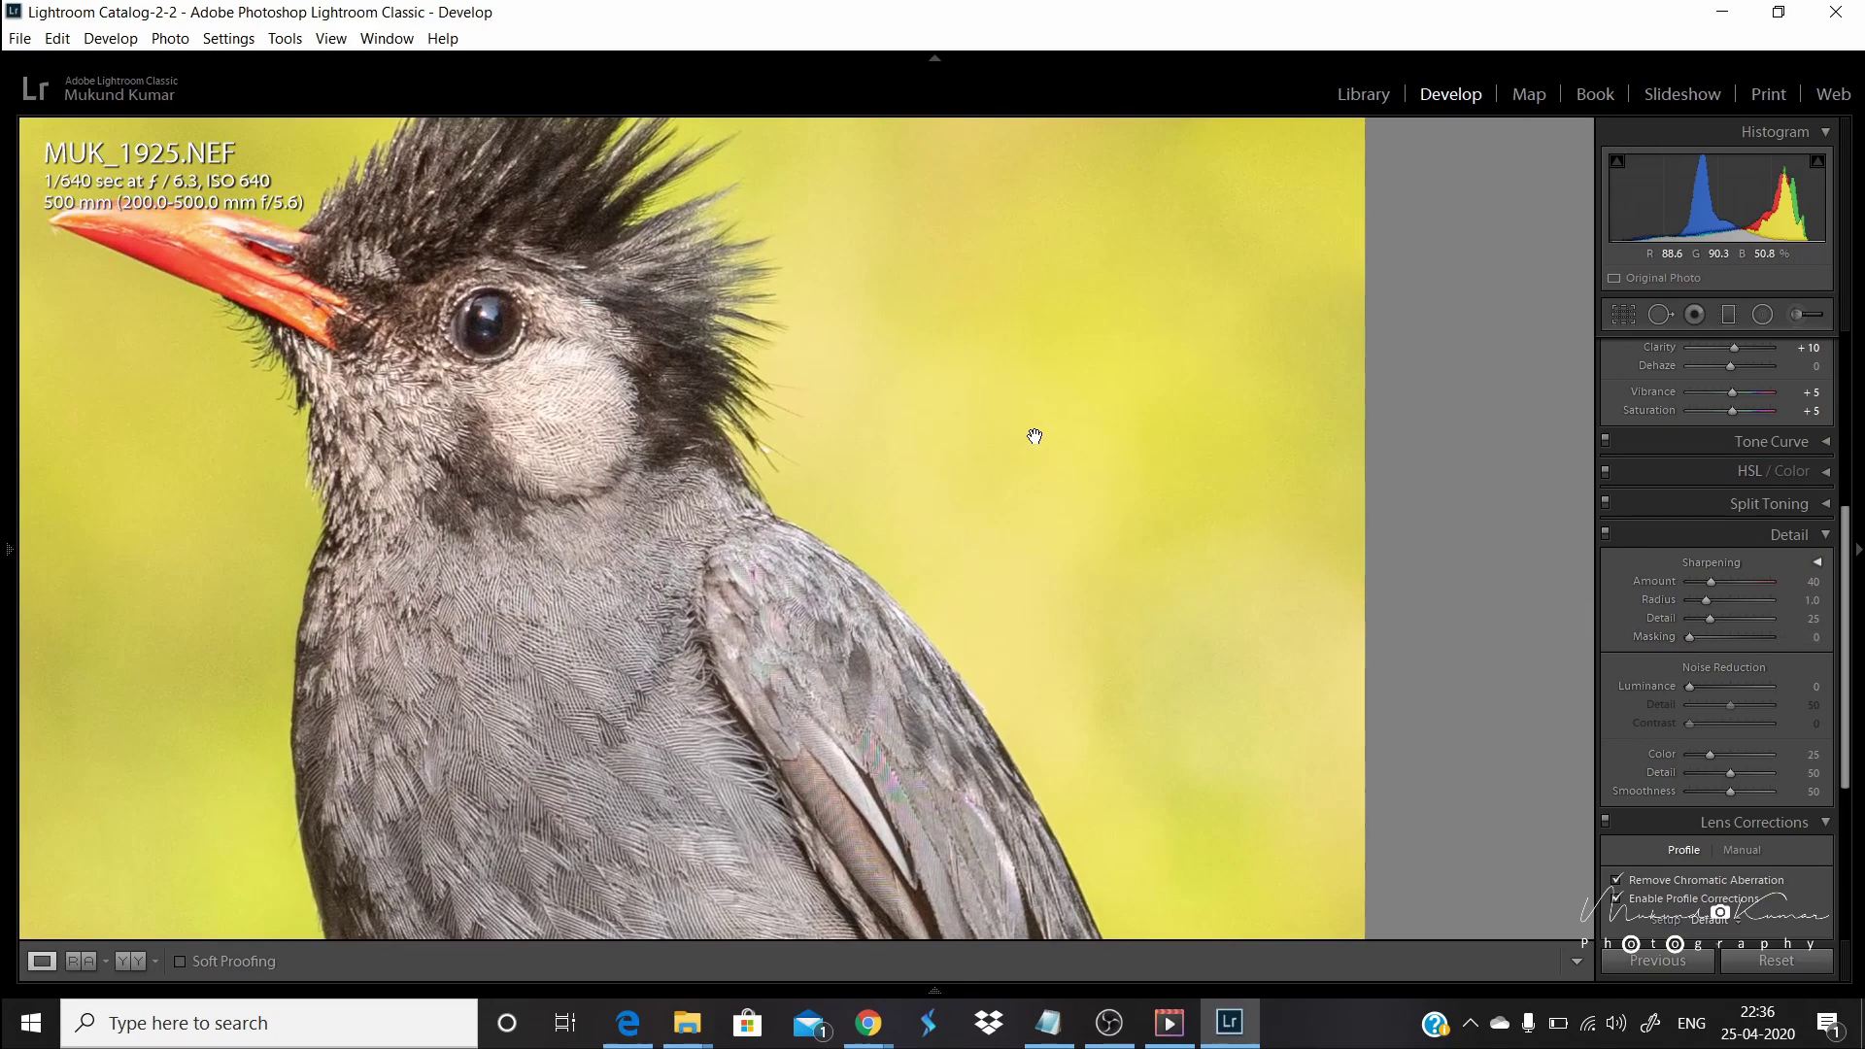
{"action": "left_click", "coordinate": [1036, 439]}
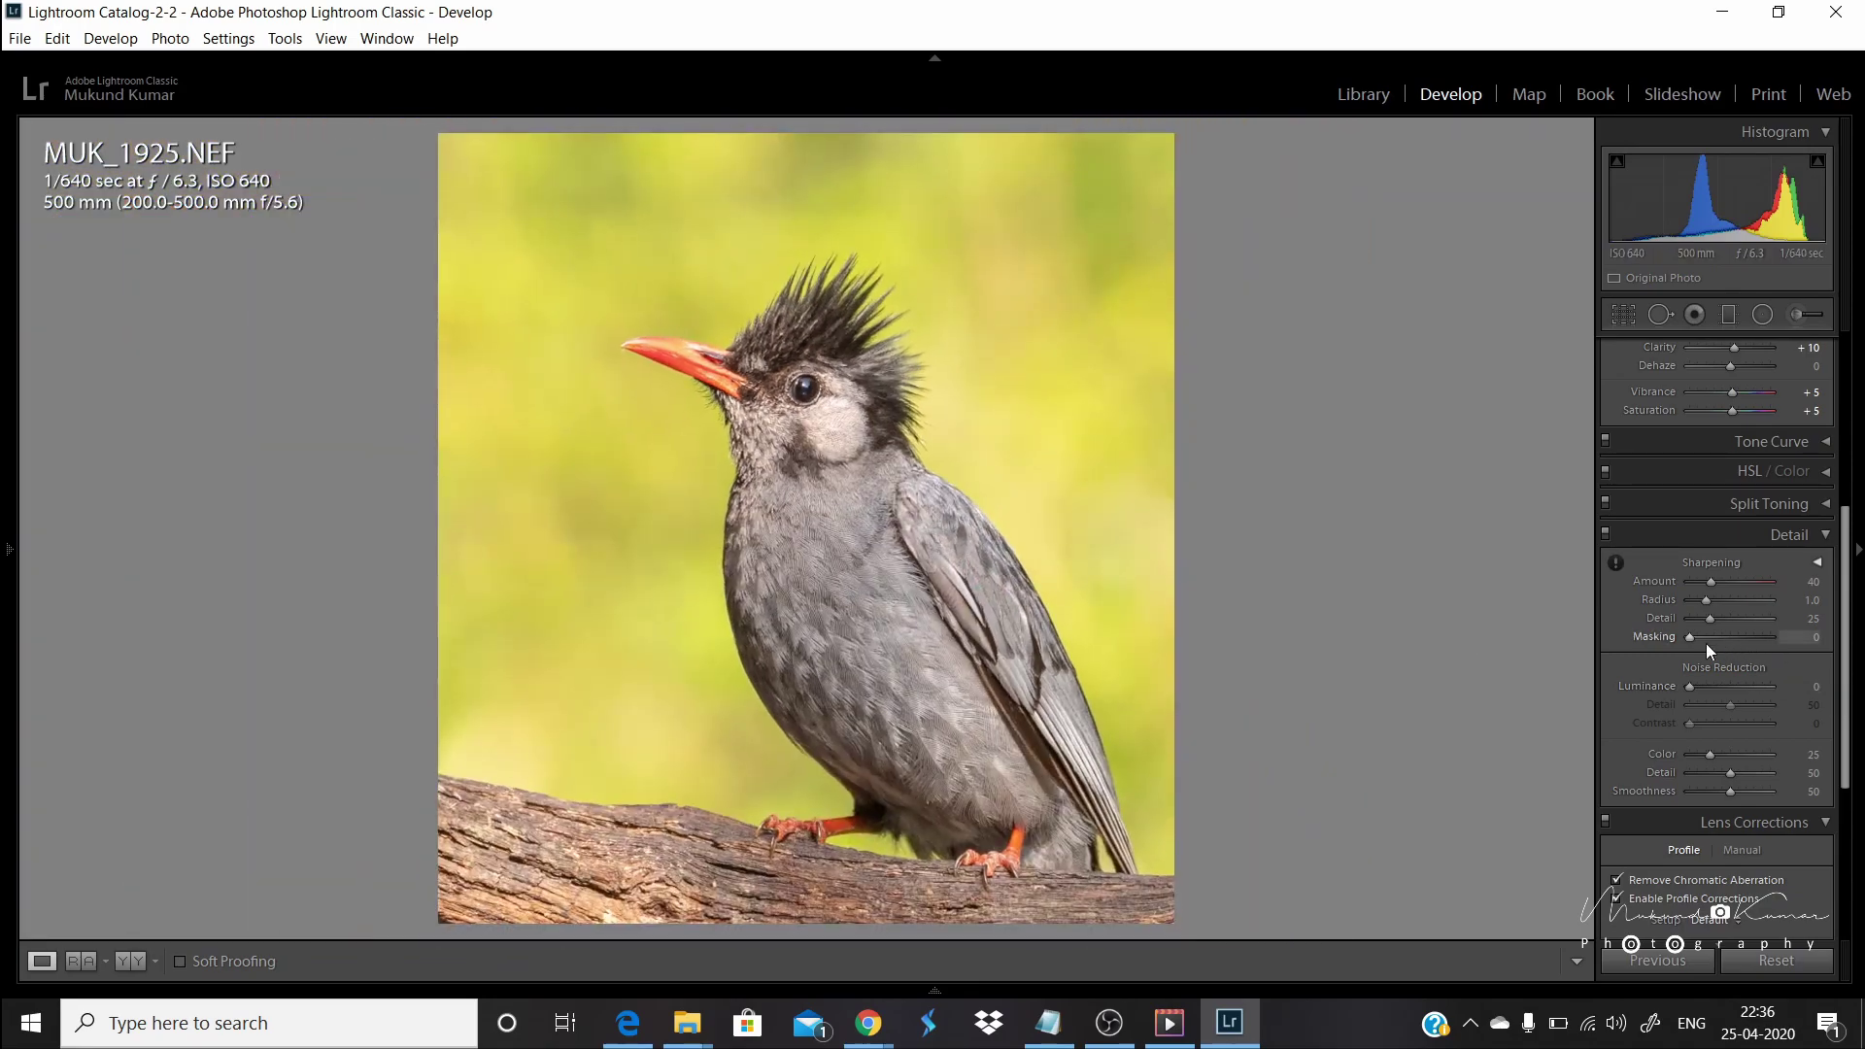
{"action": "key", "text": "alt"}
{"action": "left_click_drag", "start_coordinate": [1693, 637], "coordinate": [1744, 661]}
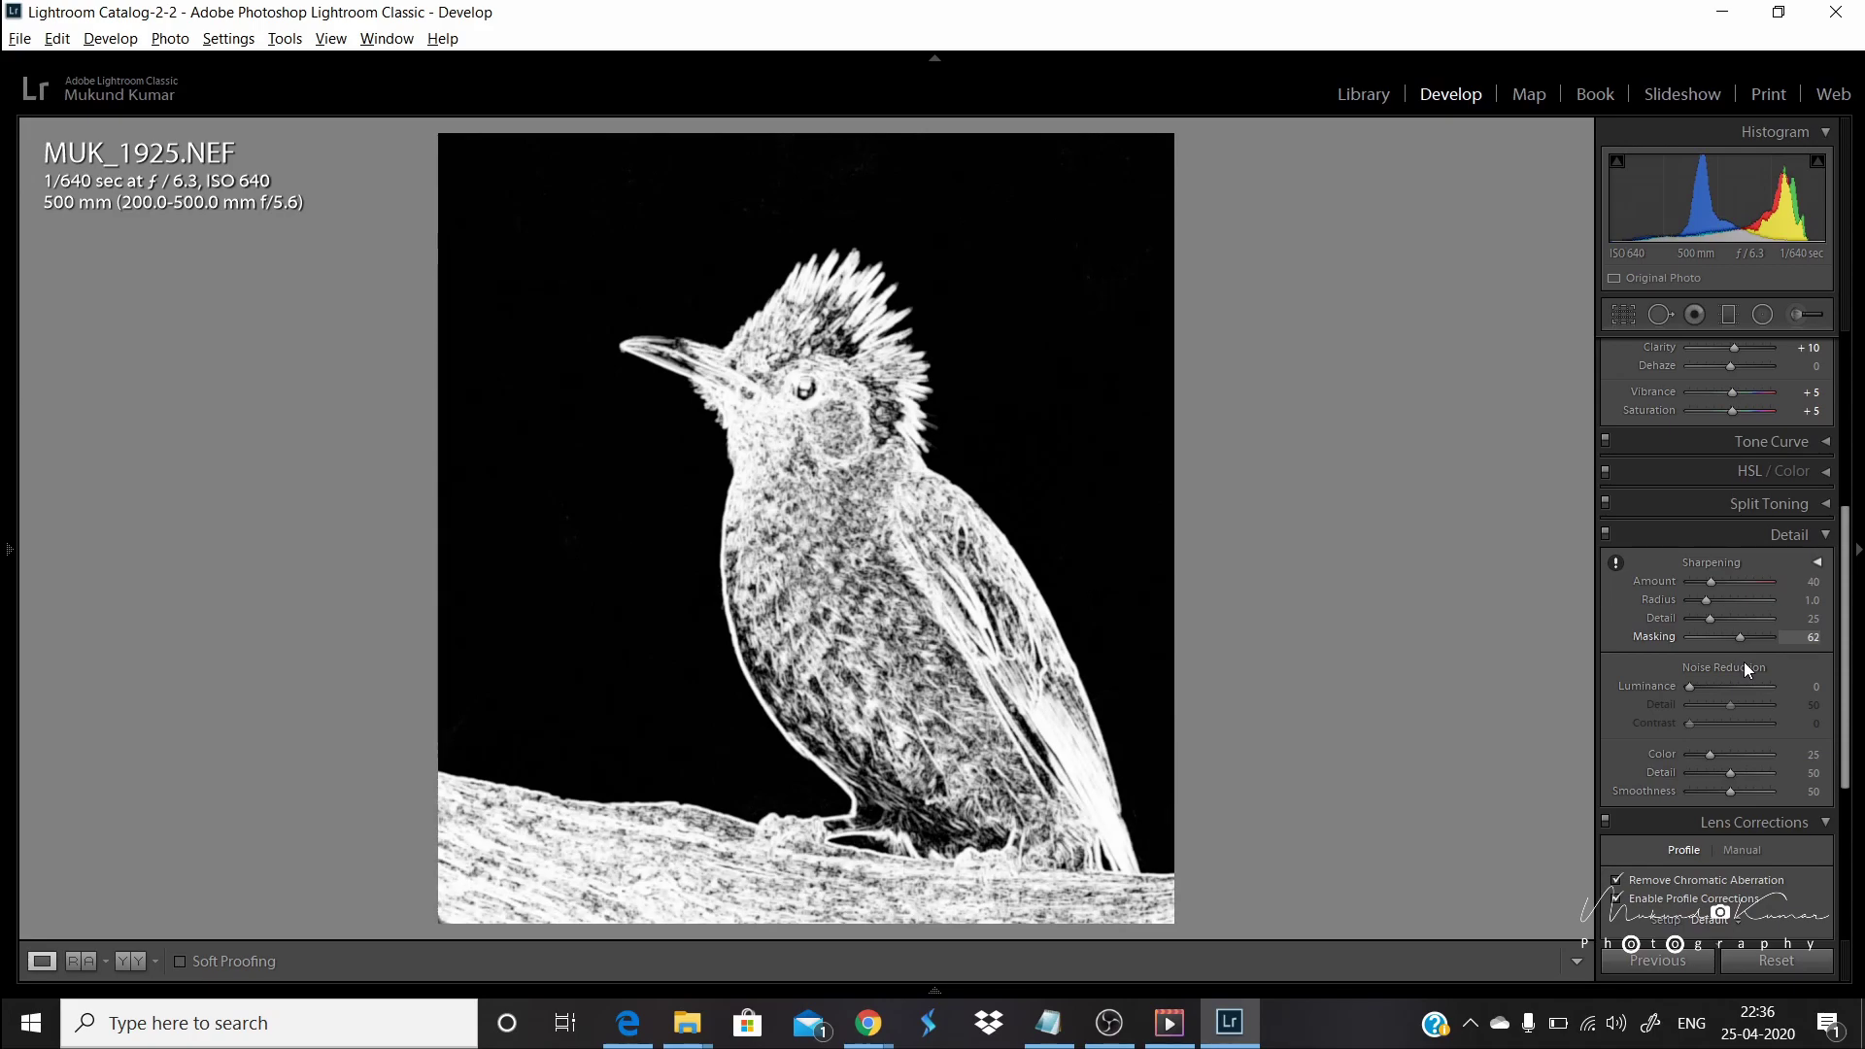
{"action": "left_click_drag", "start_coordinate": [1744, 662], "coordinate": [1745, 662]}
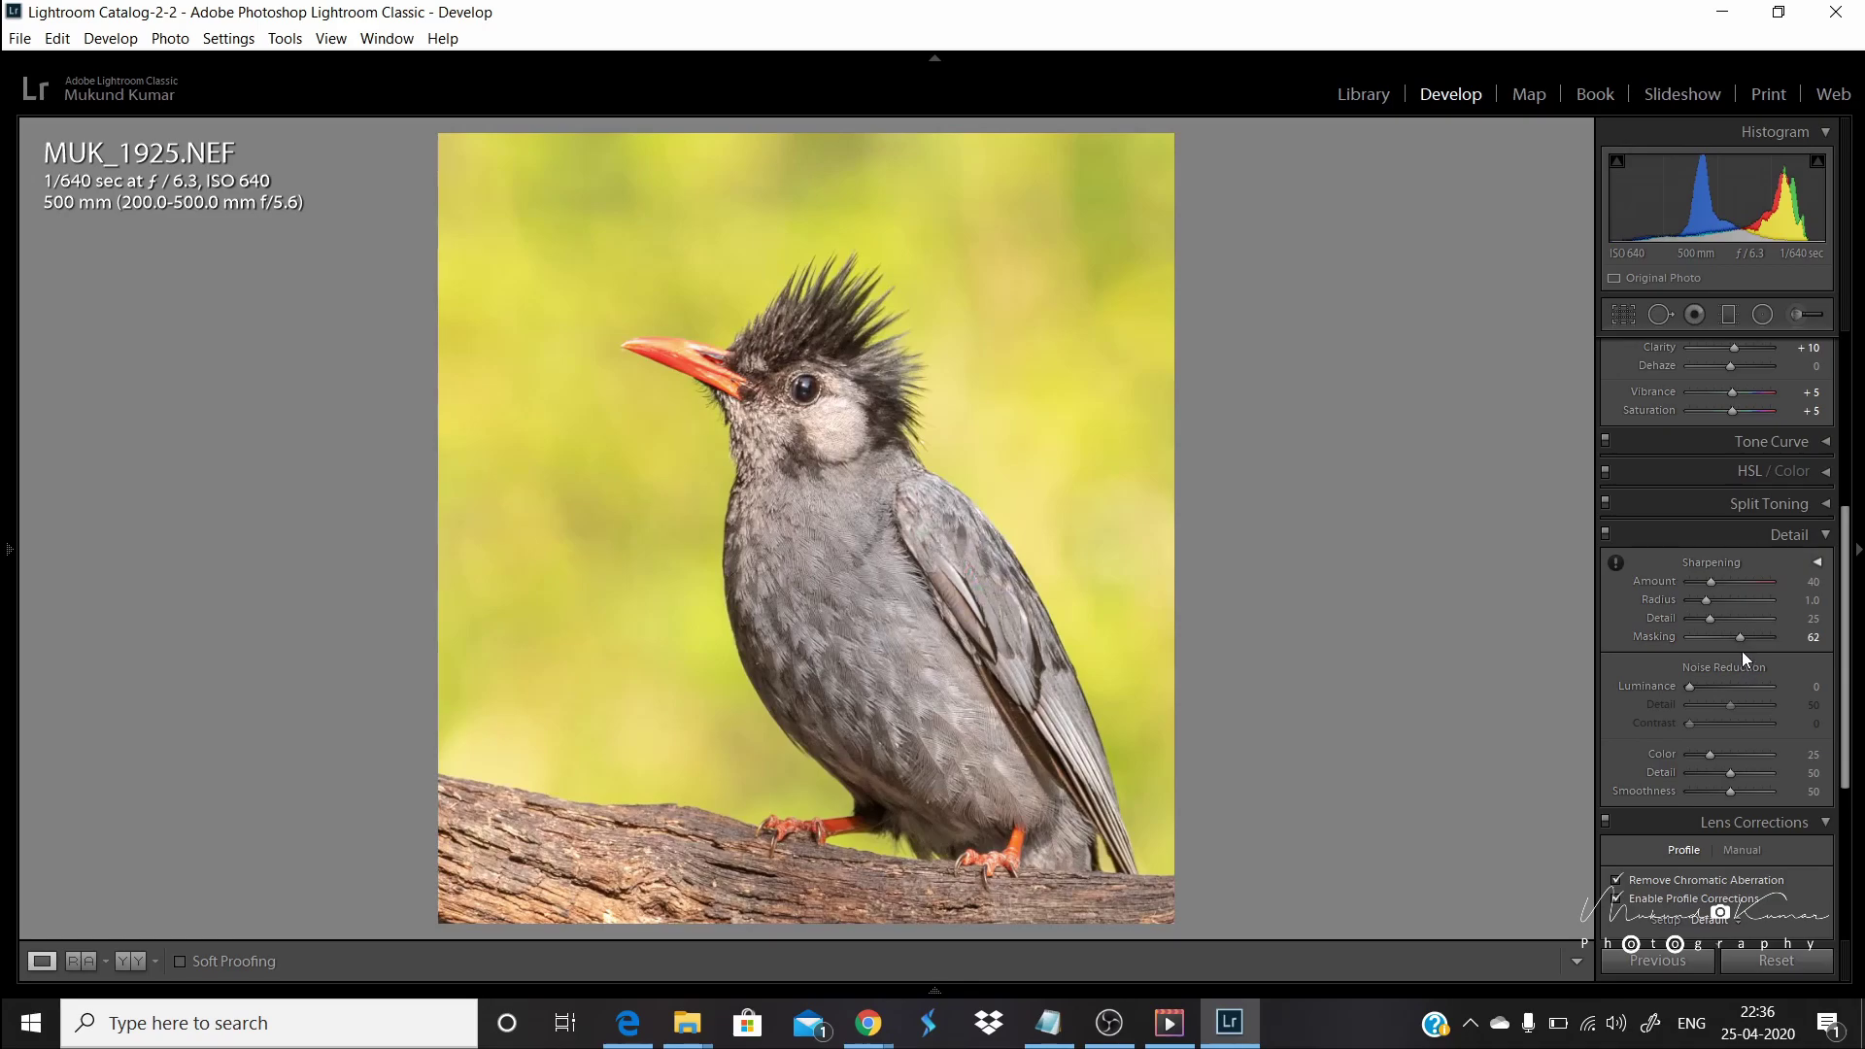
{"action": "left_click_drag", "start_coordinate": [1738, 641], "coordinate": [1732, 640]}
{"action": "left_click", "coordinate": [1809, 535]}
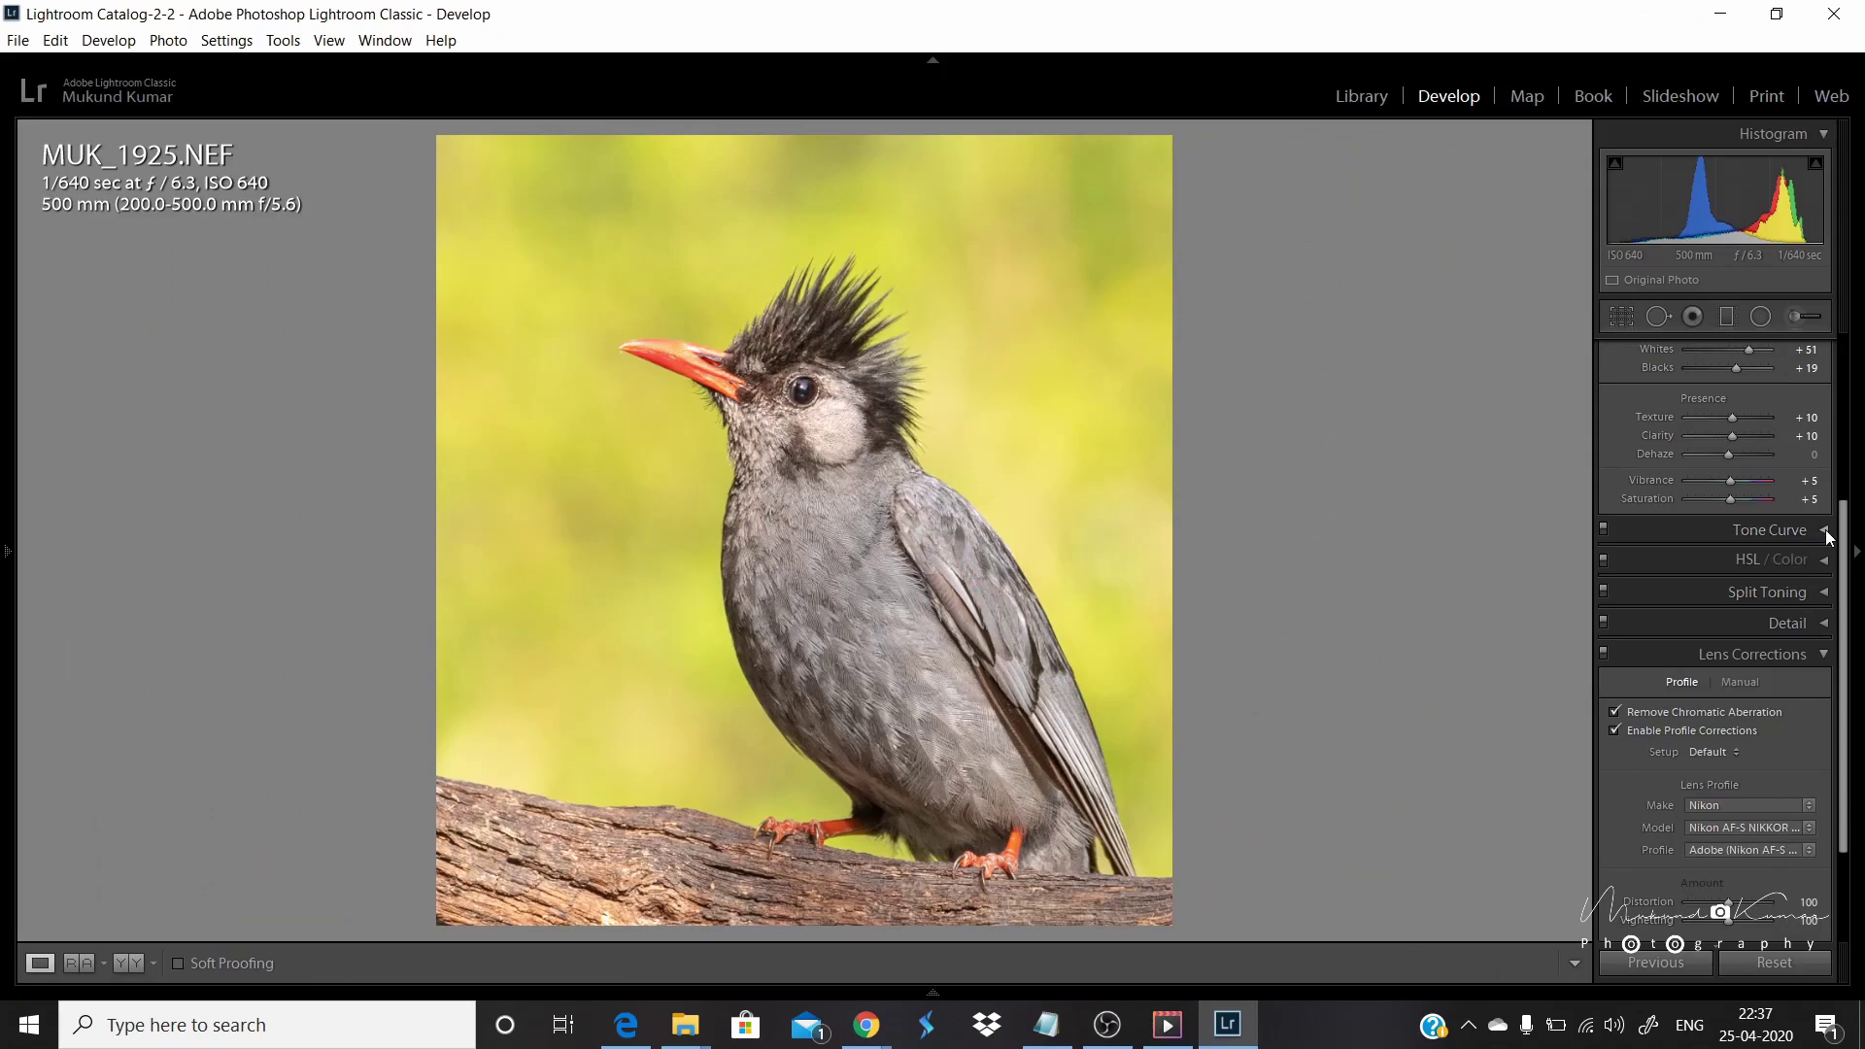
Step: Adjust the tone curve to Lights +12, Darks −1 and Shadows −5
{"action": "left_click", "coordinate": [1822, 529]}
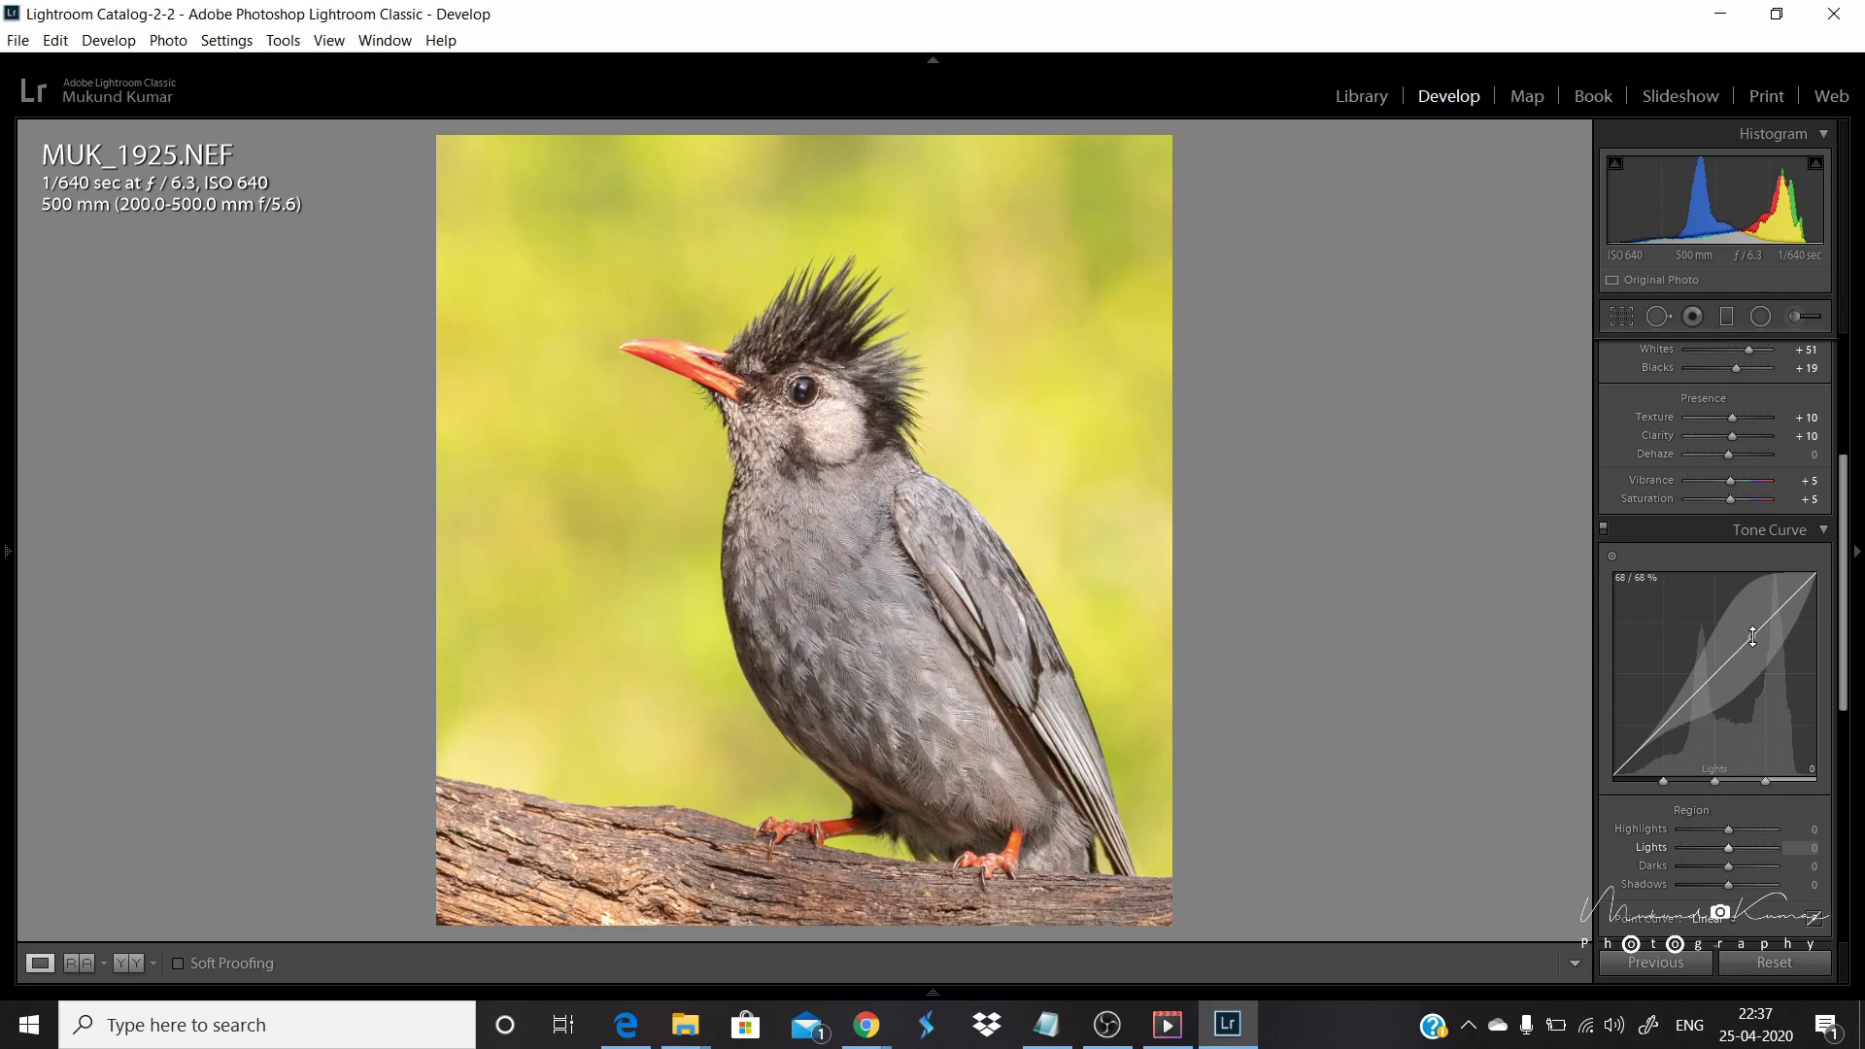
{"action": "left_click_drag", "start_coordinate": [1753, 637], "coordinate": [1754, 623]}
{"action": "left_click_drag", "start_coordinate": [1671, 712], "coordinate": [1671, 717]}
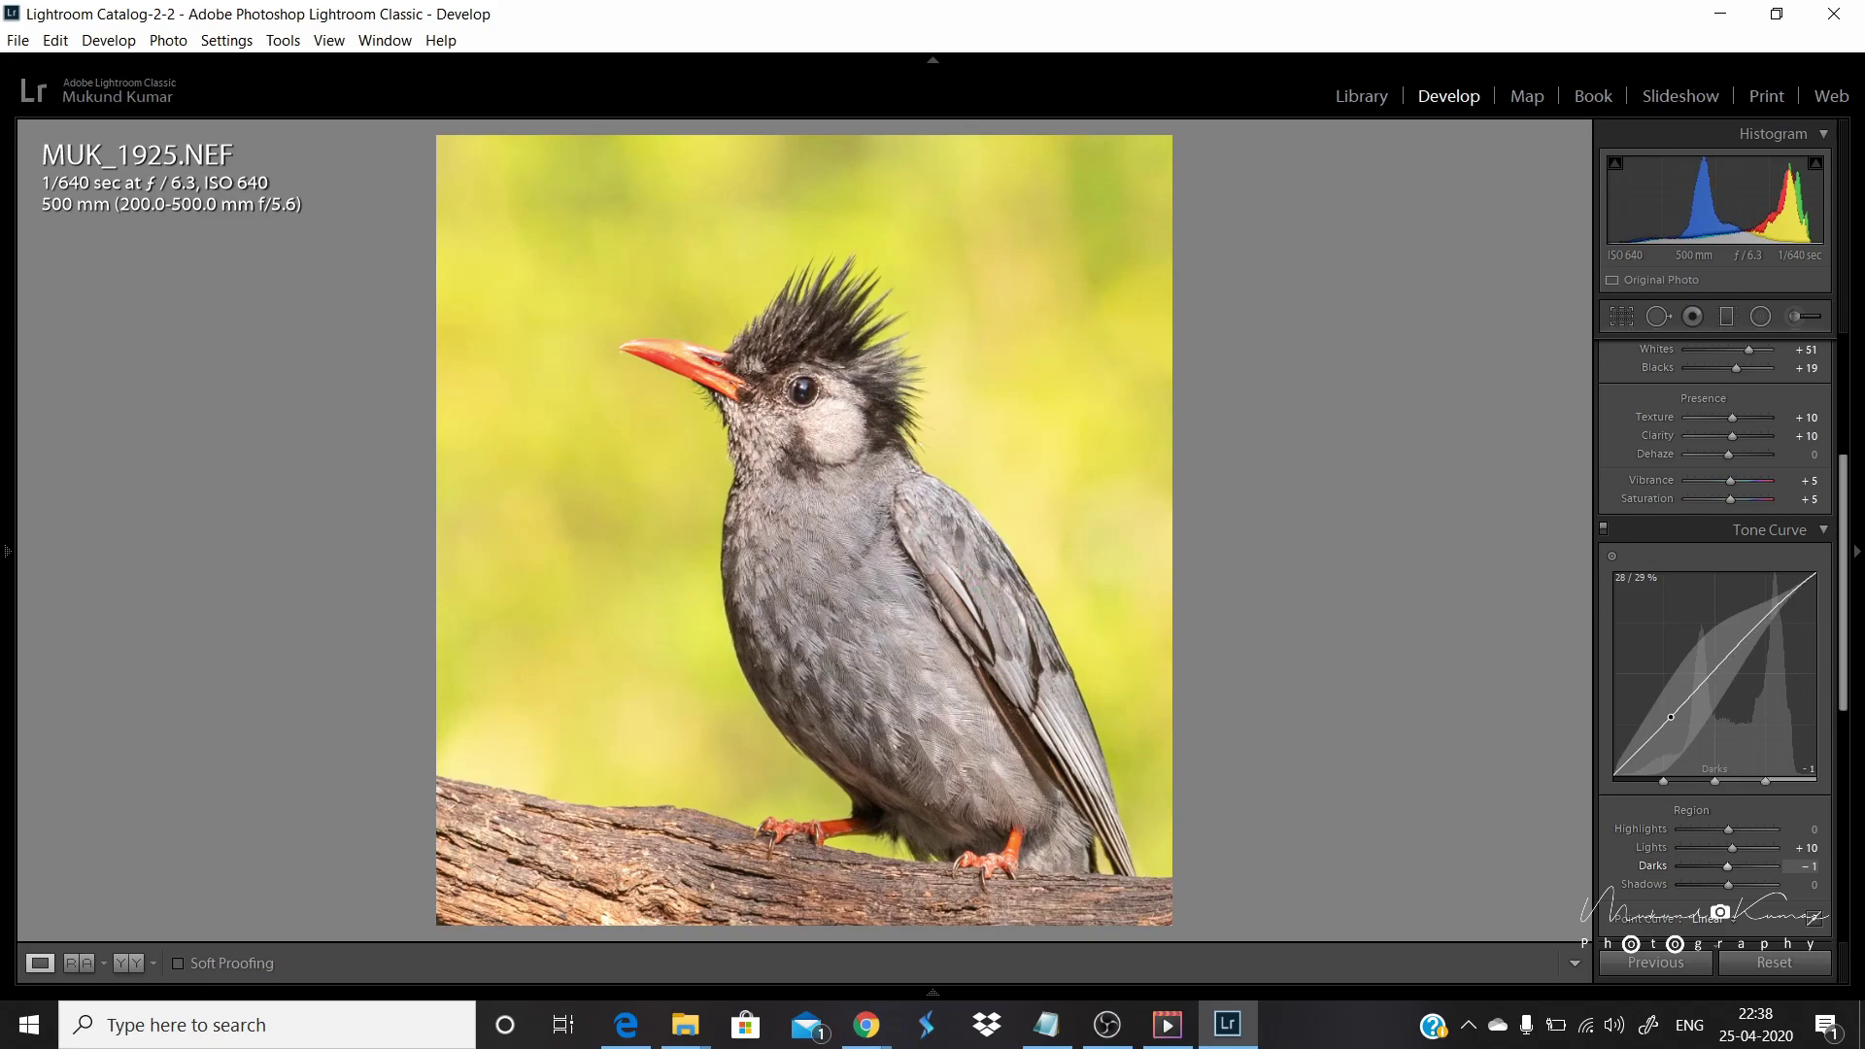
{"action": "left_click_drag", "start_coordinate": [1745, 643], "coordinate": [1746, 636]}
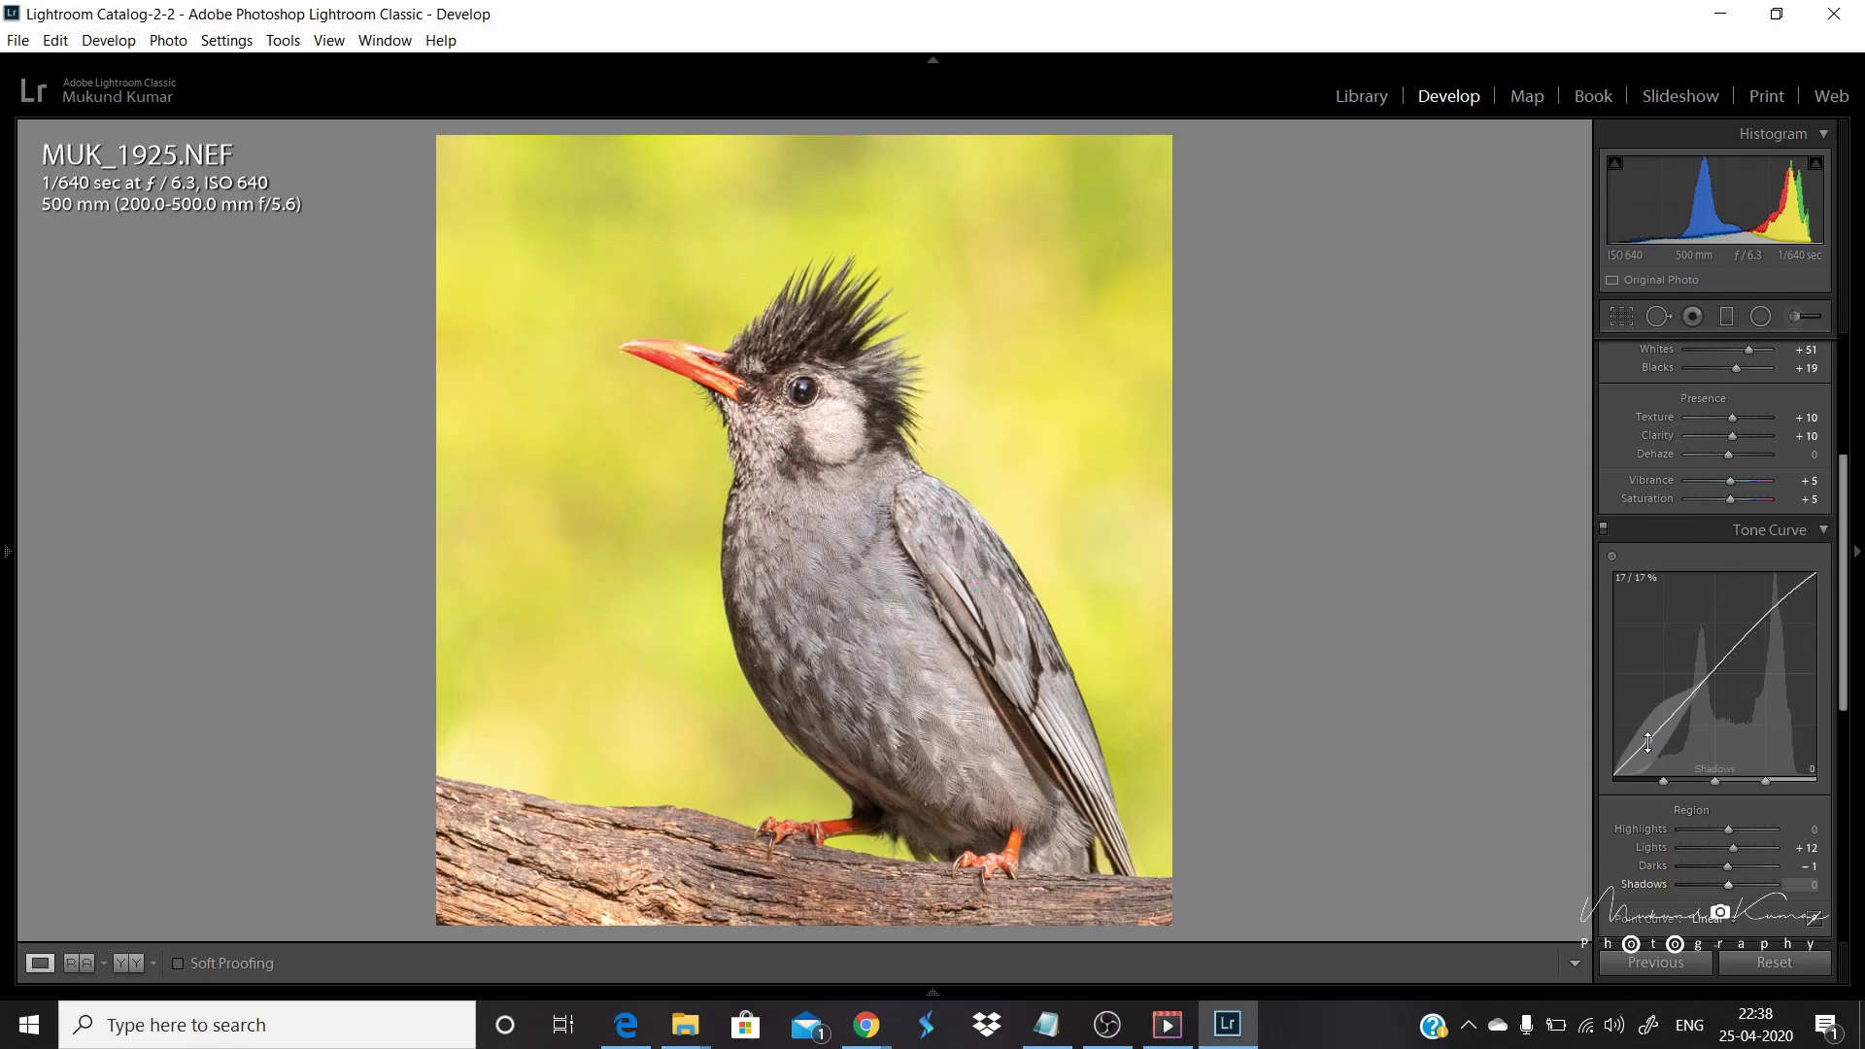
{"action": "left_click_drag", "start_coordinate": [1648, 743], "coordinate": [1648, 742]}
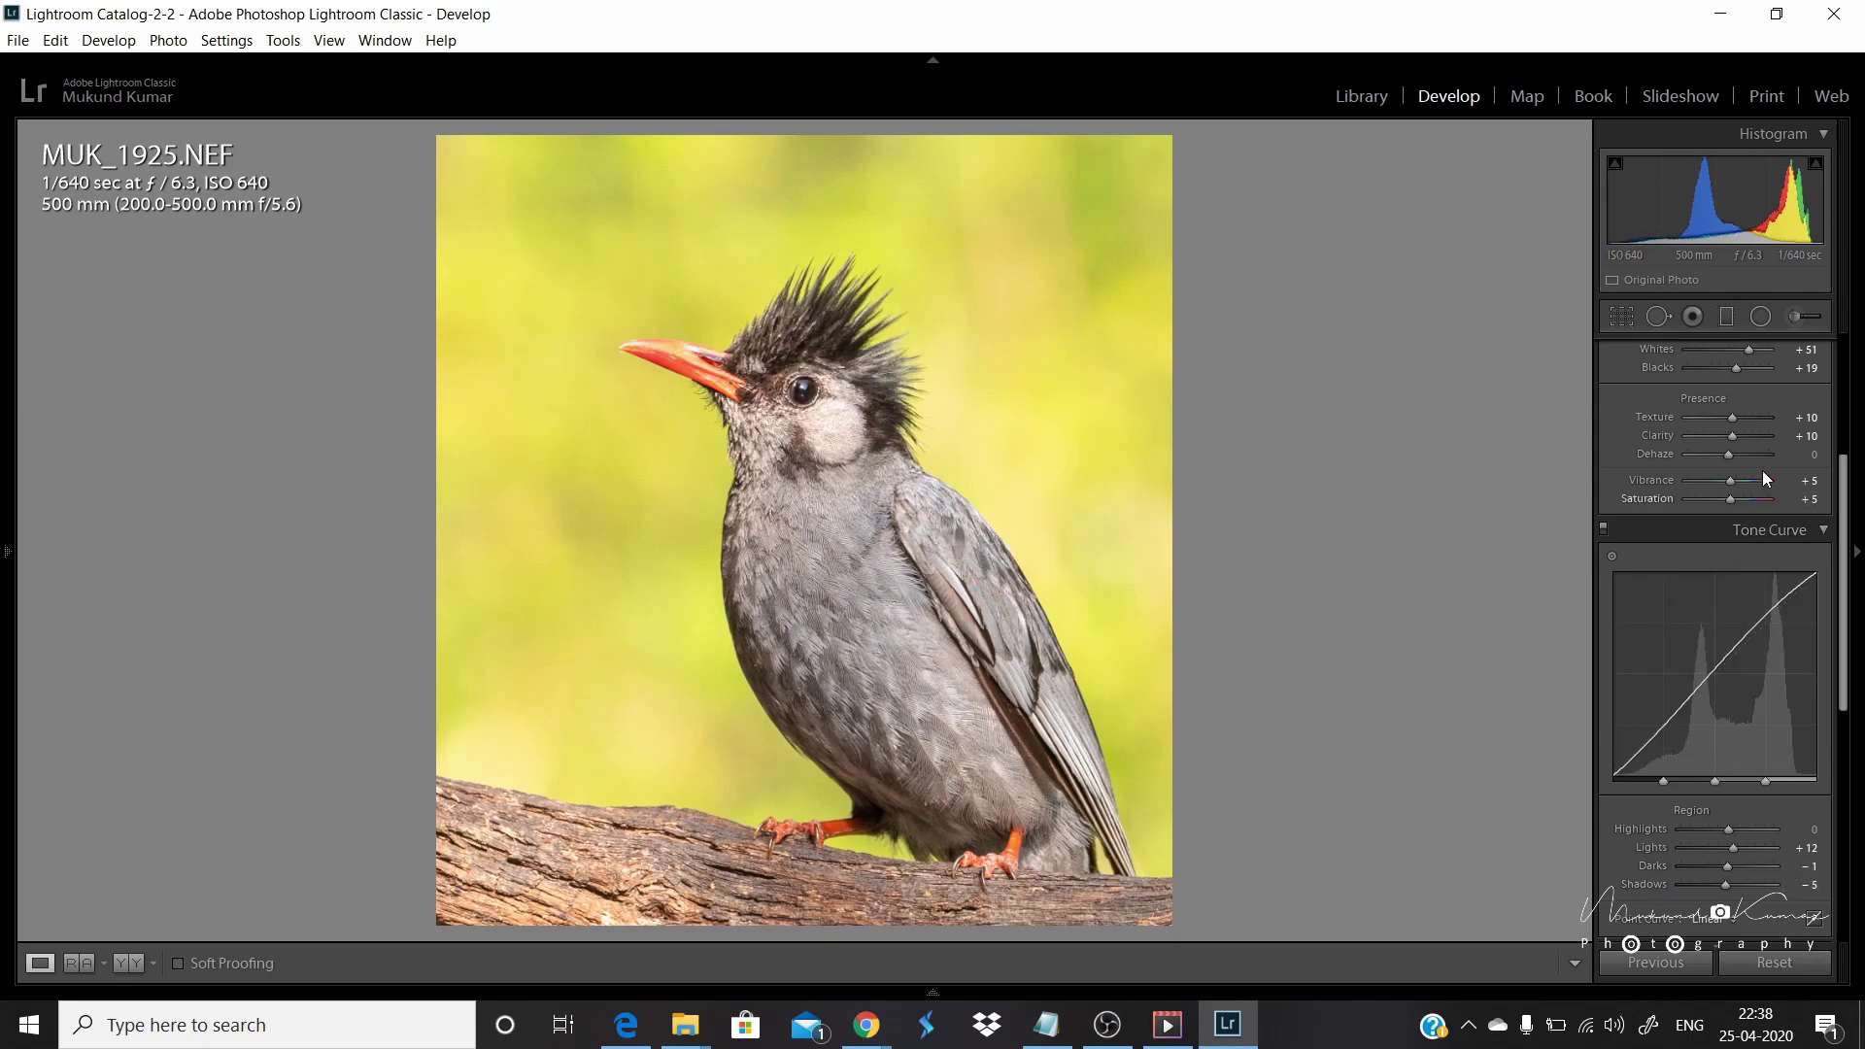
Step: Prepare a new Adjustment Brush from the Exposure effect, with Exposure at 0.17 and Shadows at 22
{"action": "left_click", "coordinate": [1796, 318]}
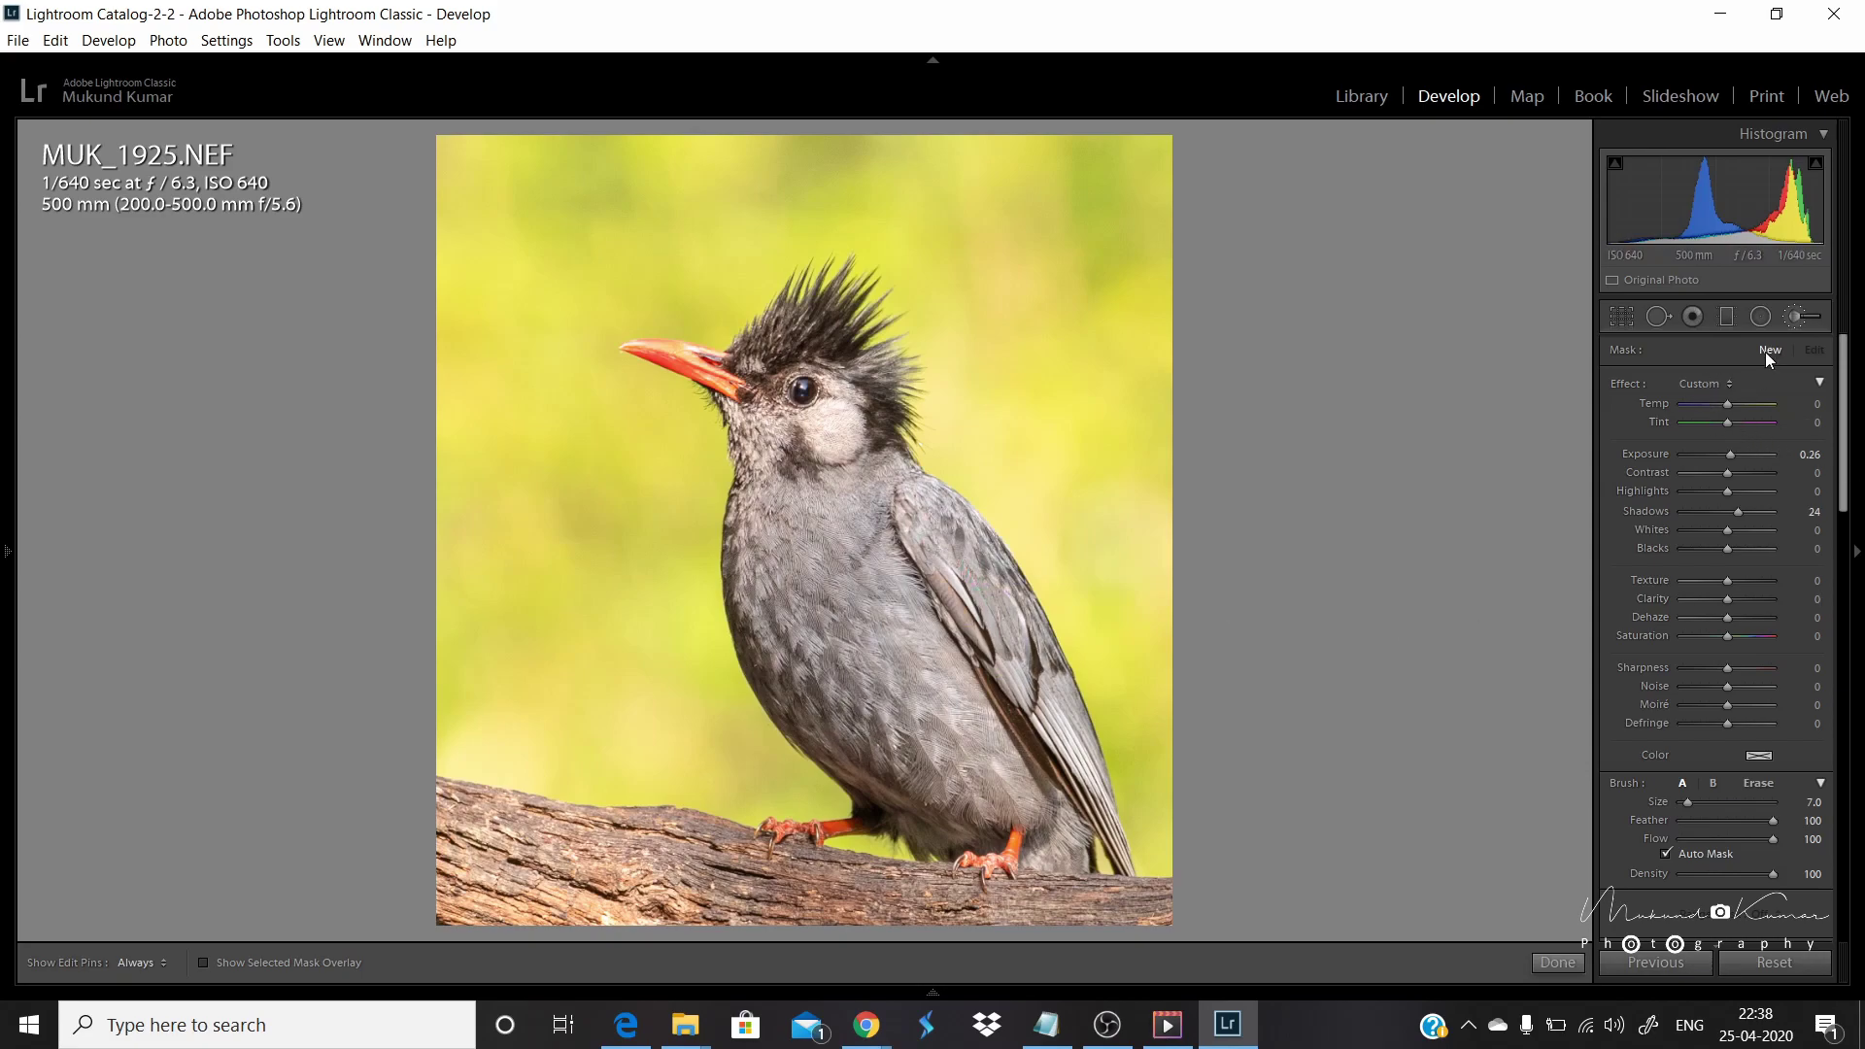
{"action": "left_click", "coordinate": [1721, 383]}
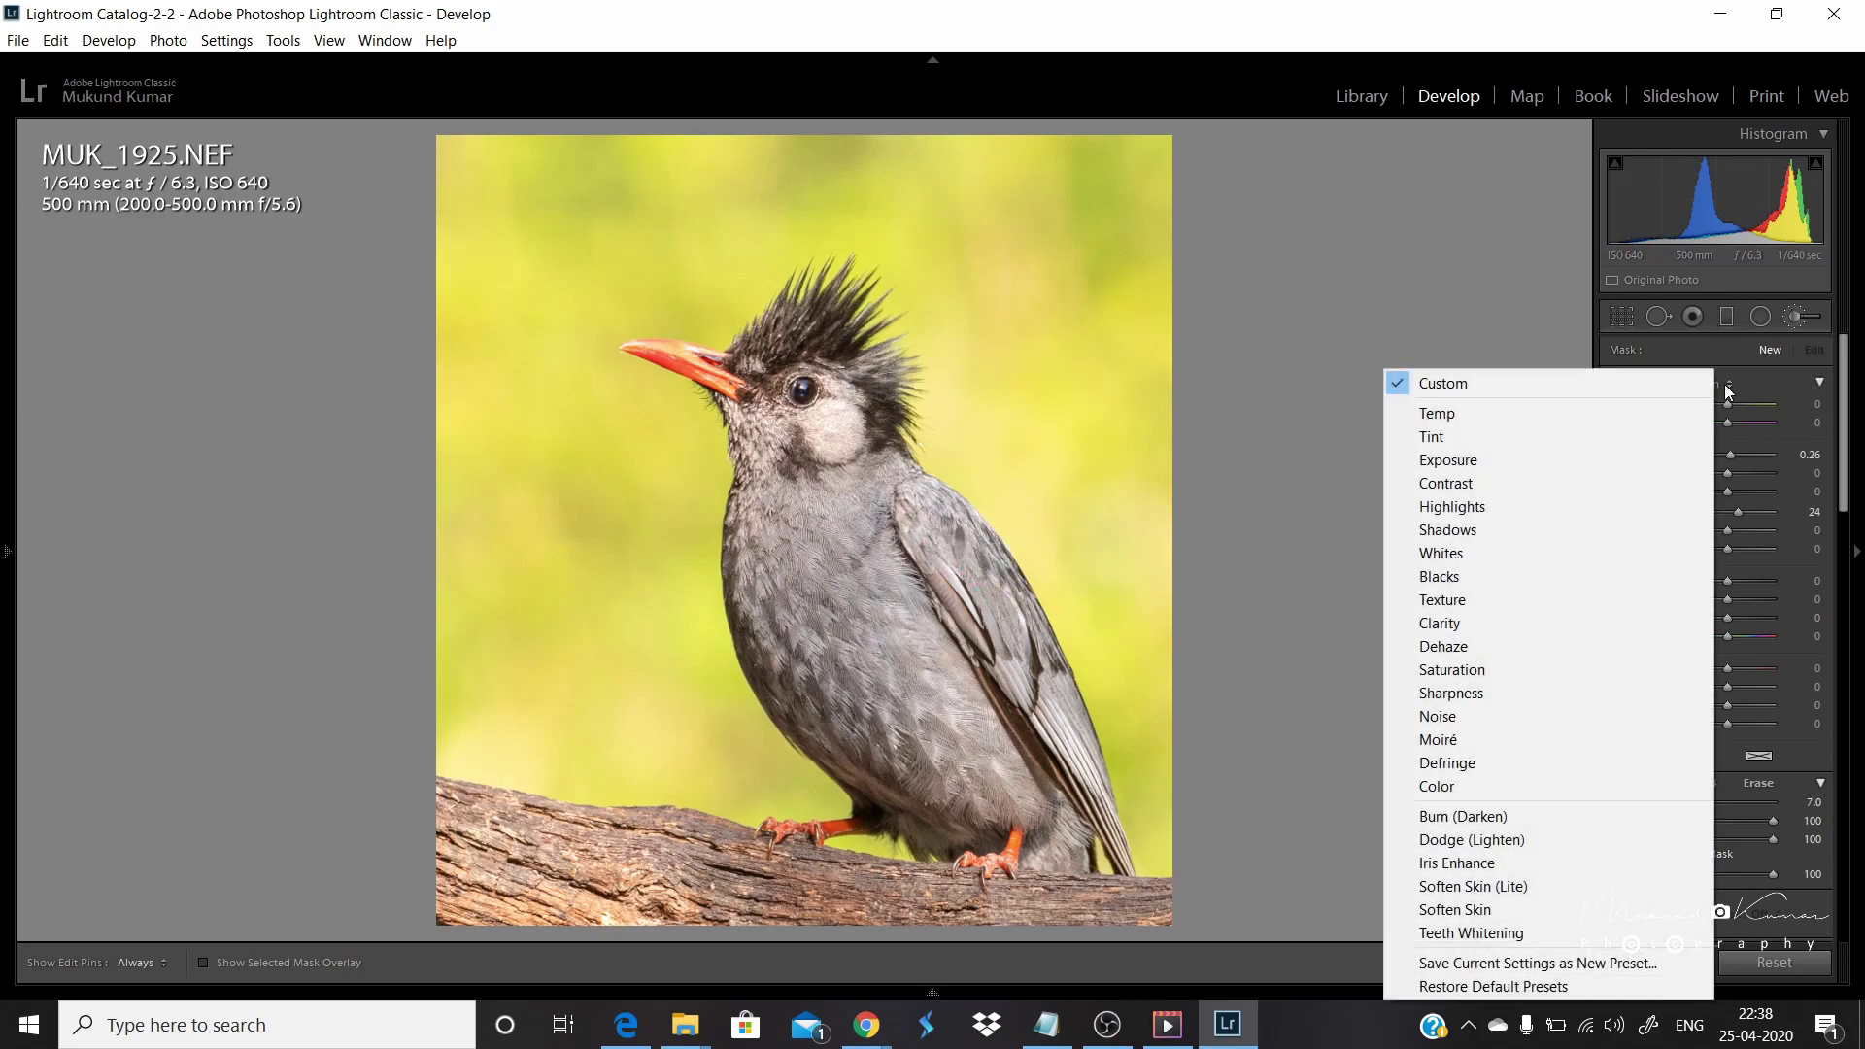
{"action": "left_click", "coordinate": [1656, 458]}
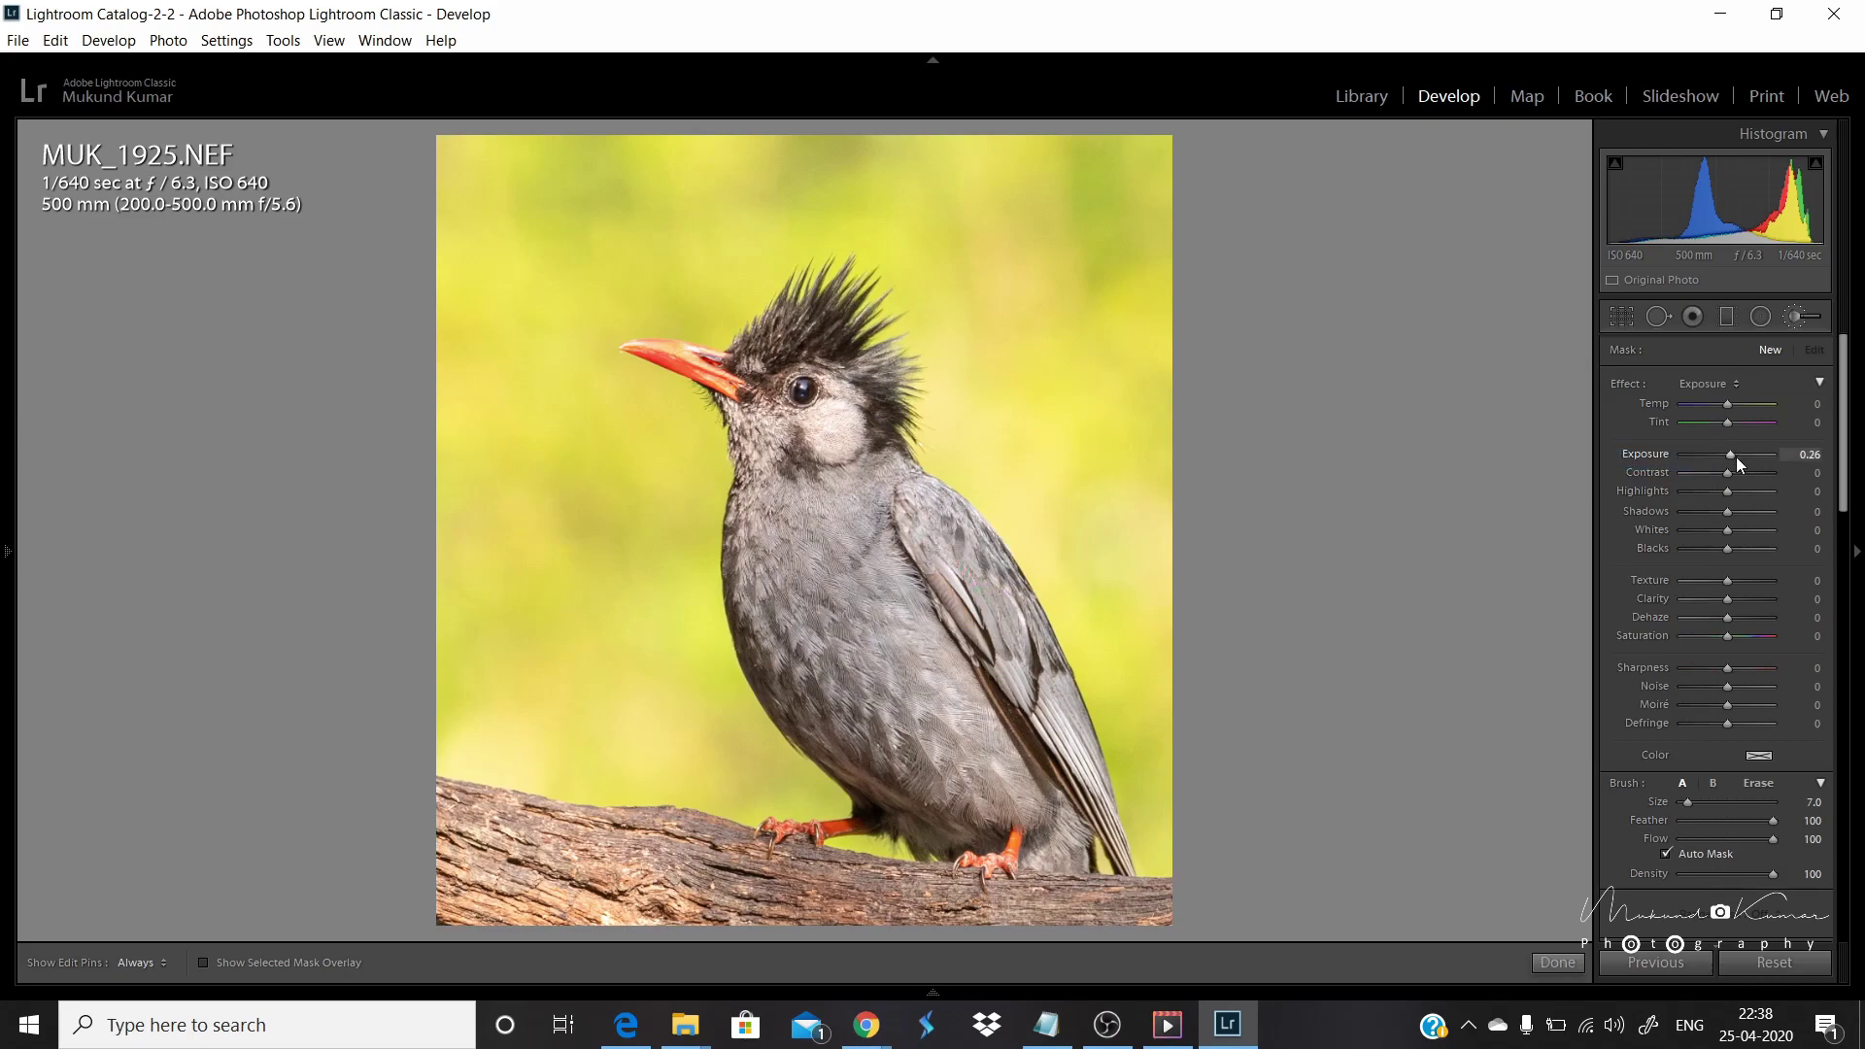
{"action": "left_click_drag", "start_coordinate": [1734, 457], "coordinate": [1733, 457]}
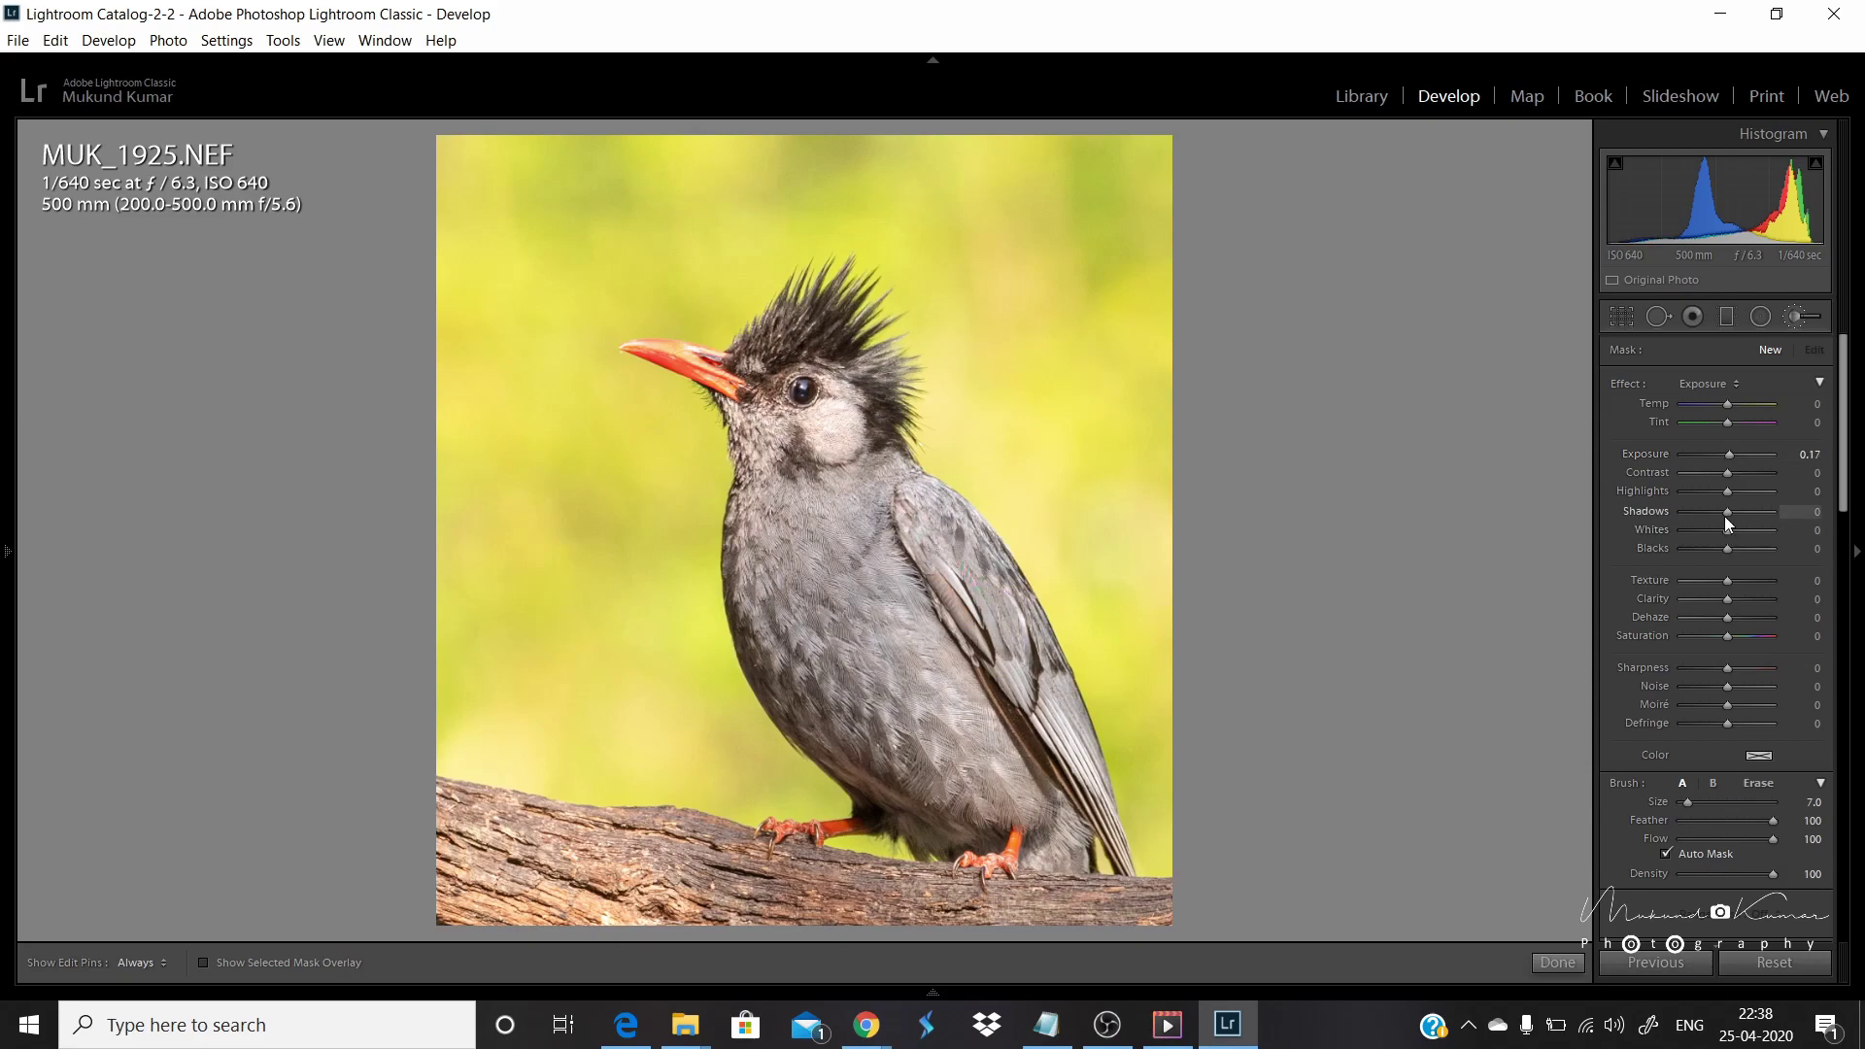
{"action": "left_click_drag", "start_coordinate": [1727, 508], "coordinate": [1734, 510]}
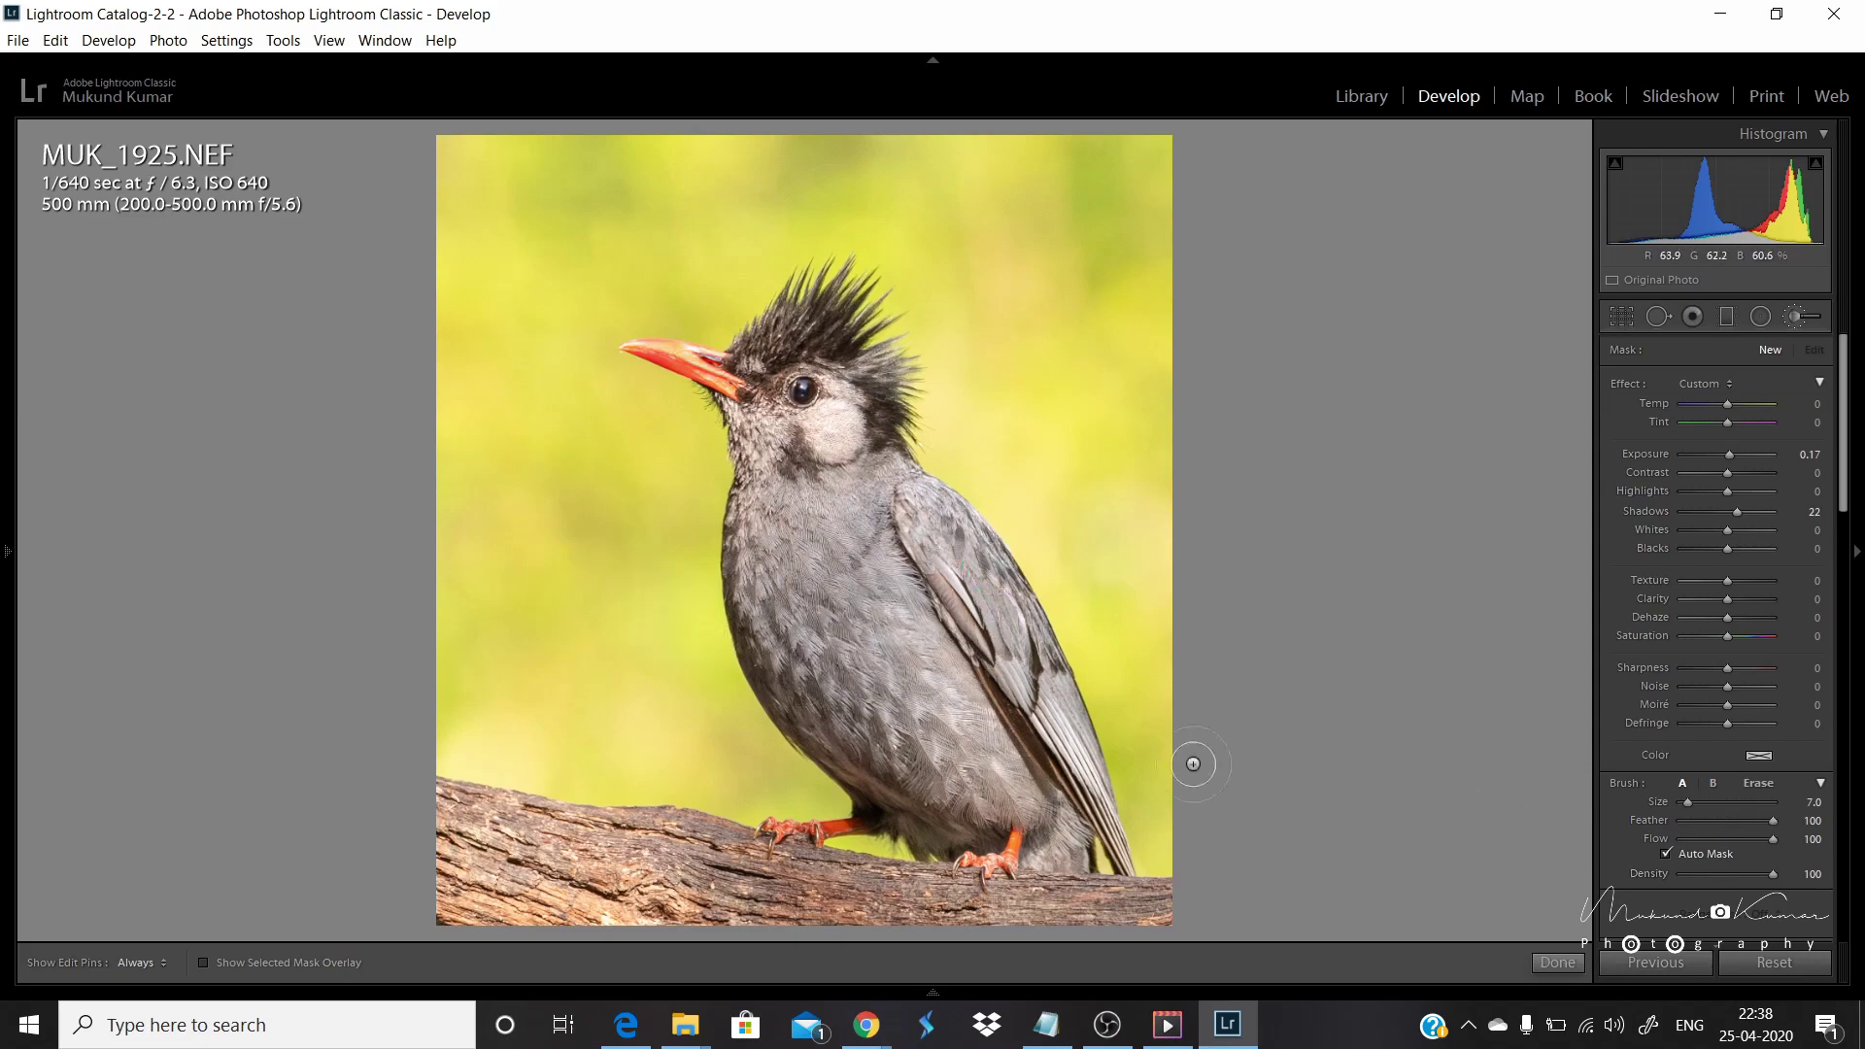
Step: Brush the adjustment over the bird's shaded breast and belly at size 8.0 with edit pins hidden, and close the brush
{"action": "scroll", "coordinate": [816, 684], "scroll_direction": "up", "scroll_amount": 2}
{"action": "key", "text": "h"}
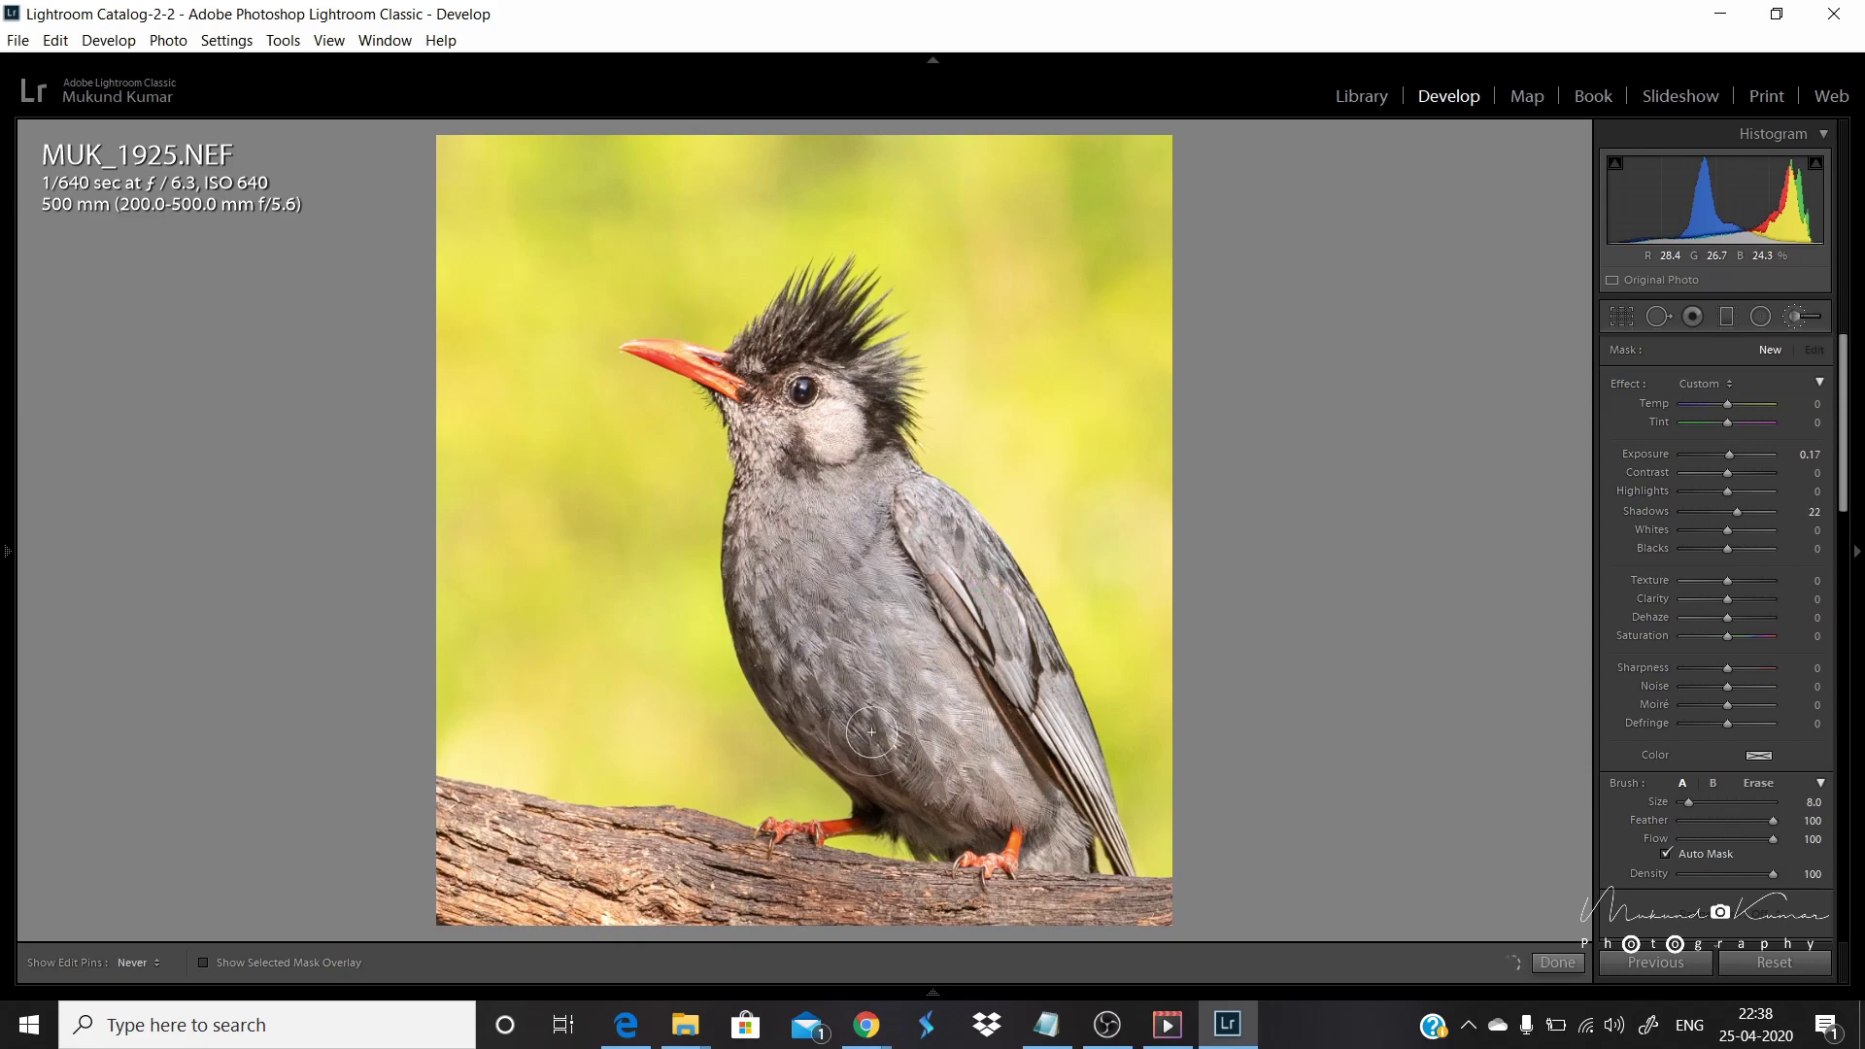
{"action": "mouse_move", "coordinate": [892, 755]}
{"action": "left_mouse_down"}
{"action": "mouse_move", "coordinate": [908, 782]}
{"action": "mouse_move", "coordinate": [894, 777]}
{"action": "left_mouse_up"}
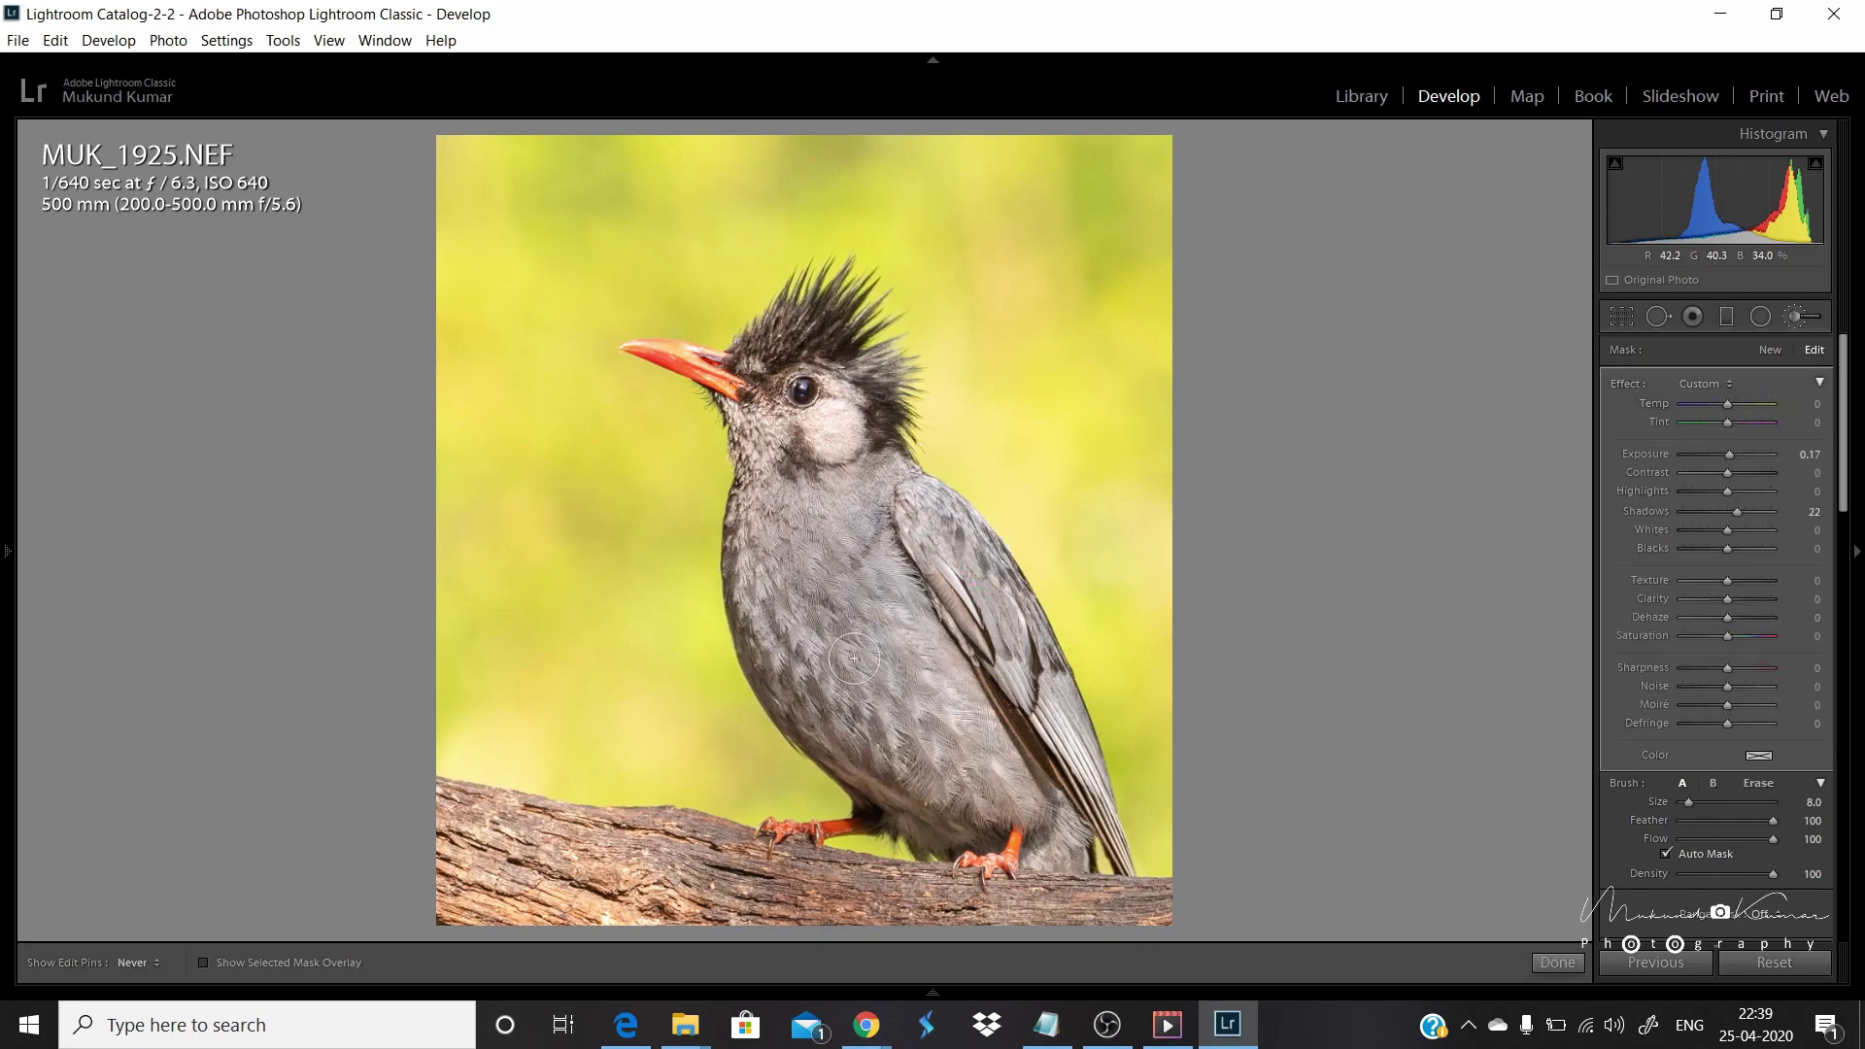
{"action": "key", "text": "h"}
{"action": "key", "text": "alt"}
{"action": "key", "text": "h"}
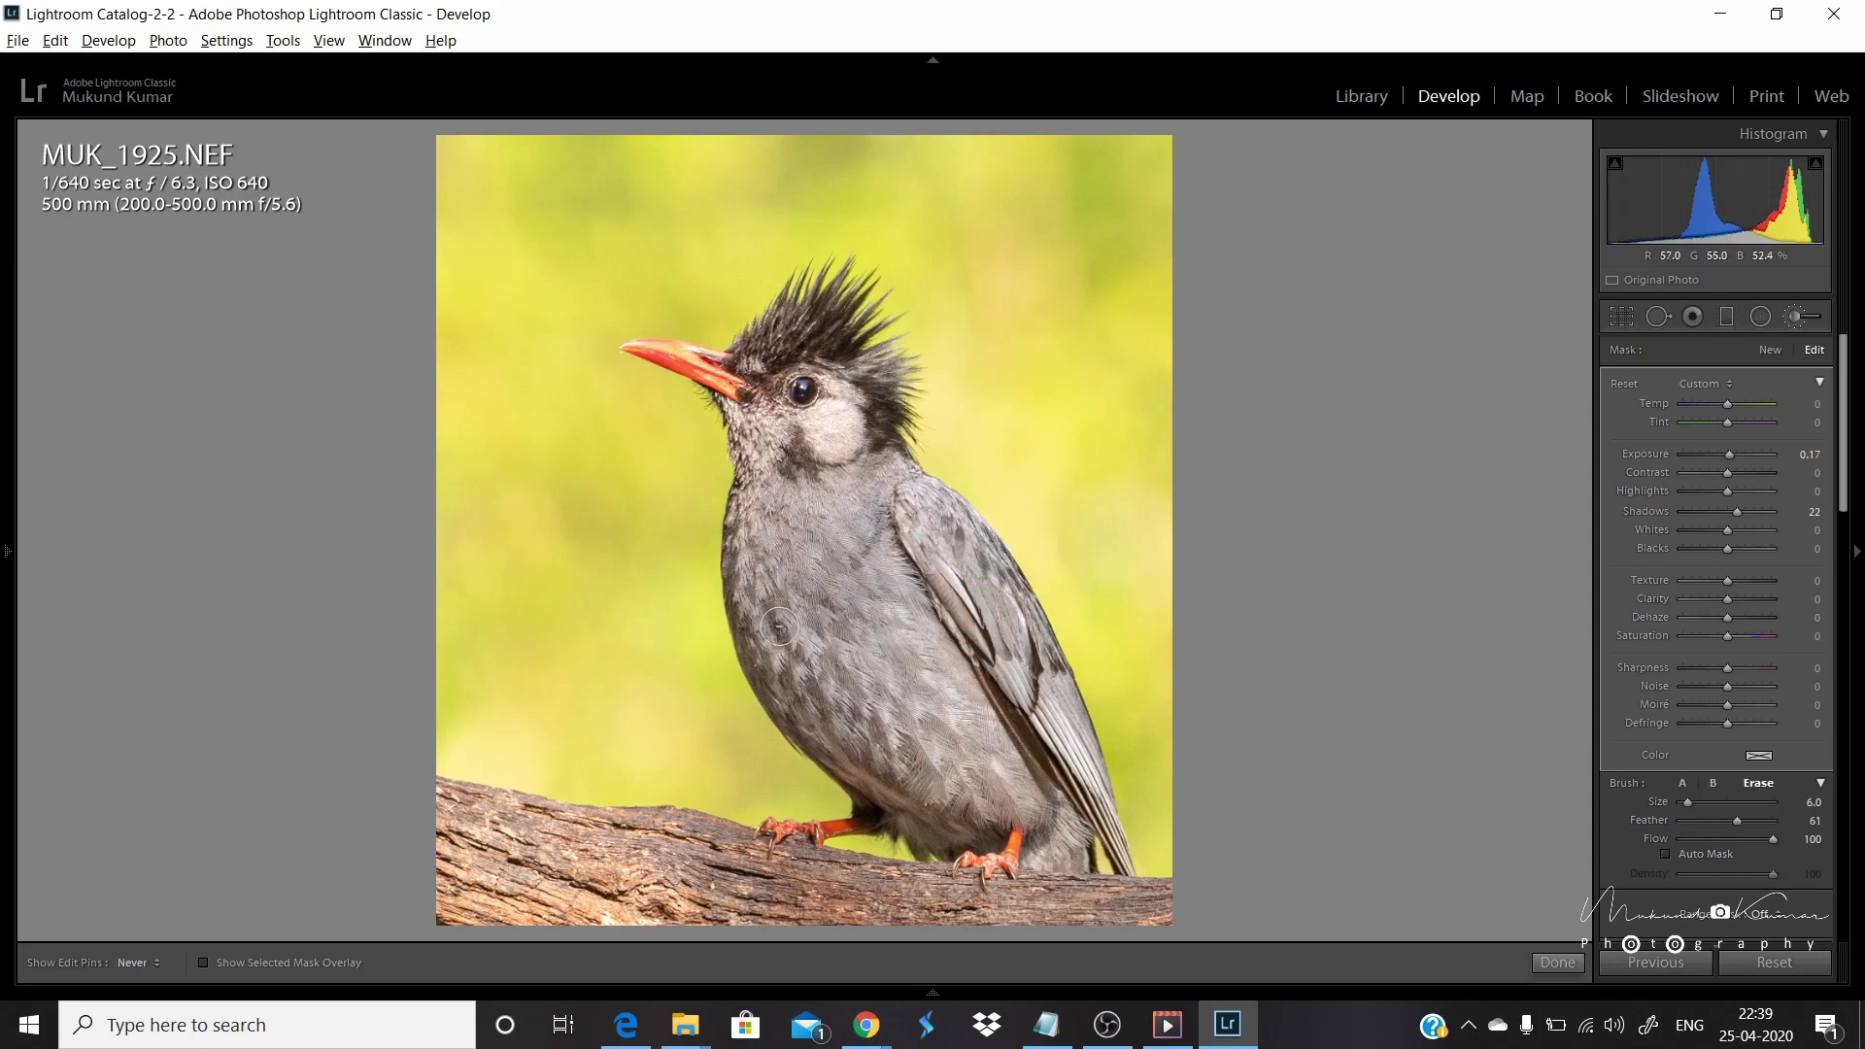
{"action": "key", "text": "h"}
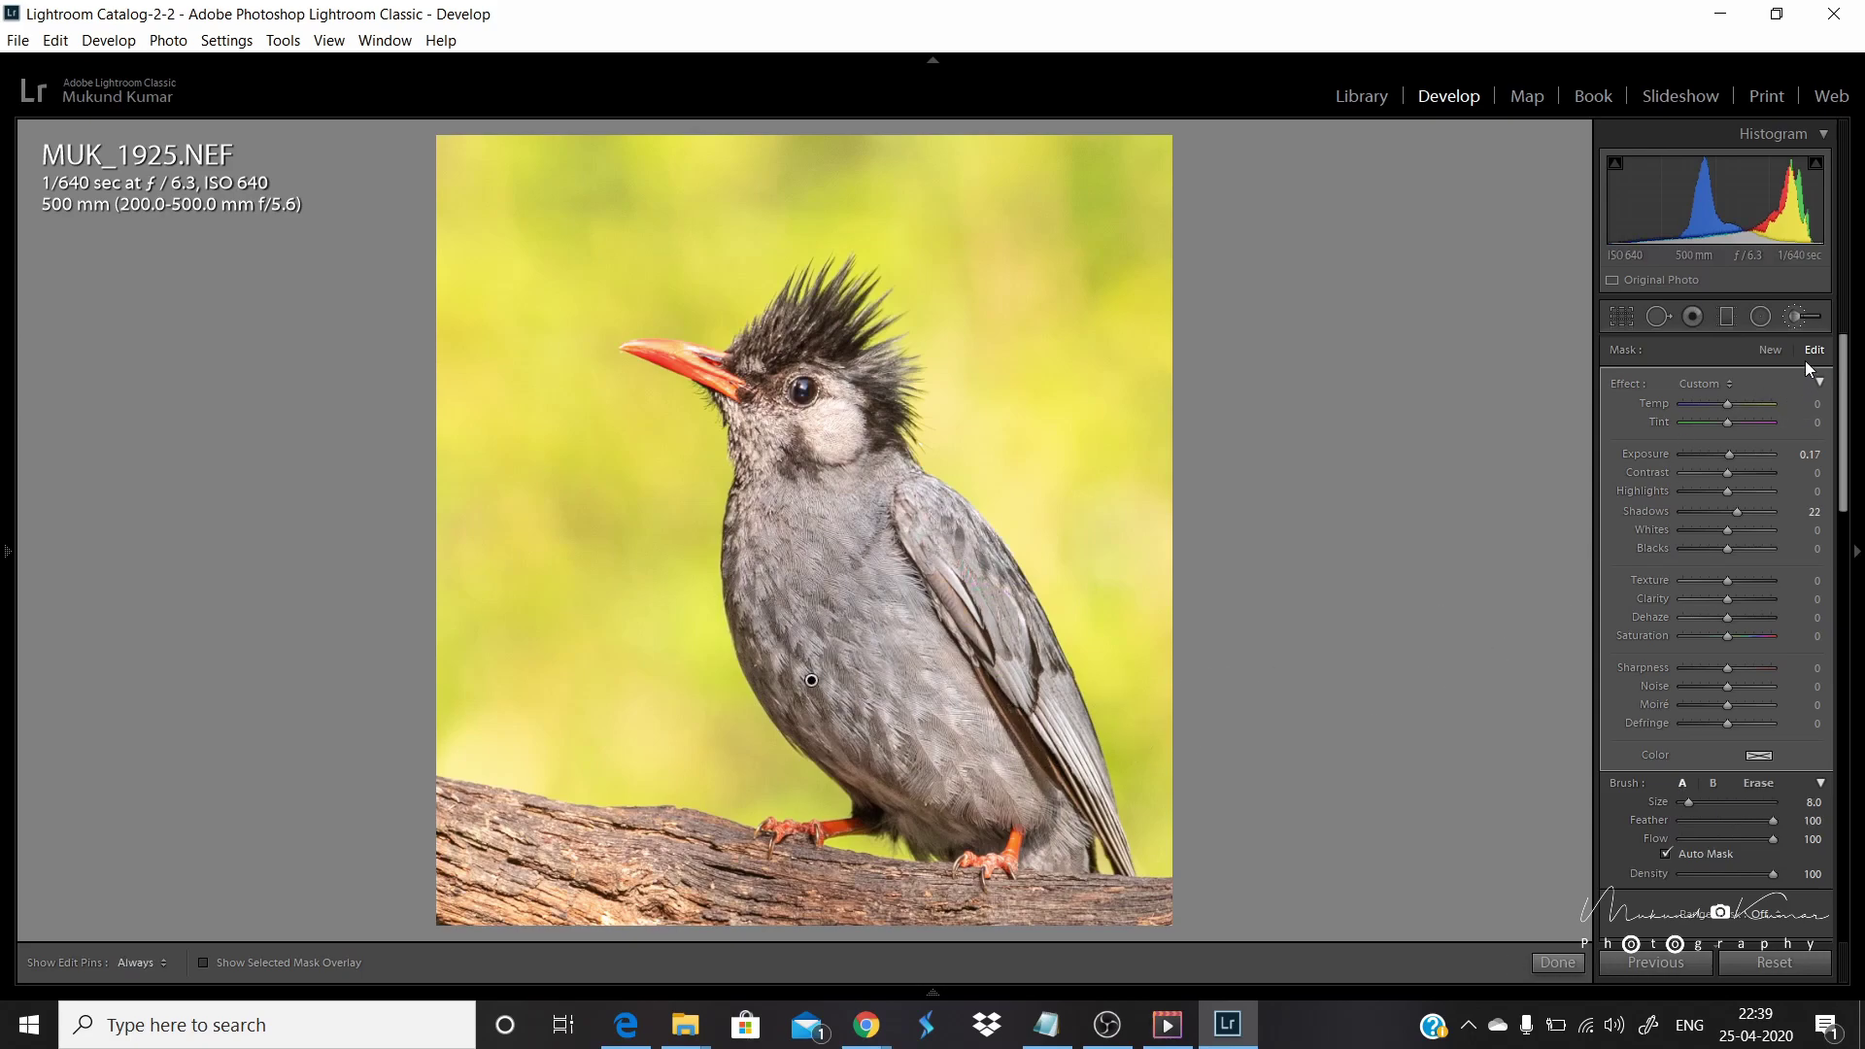
{"action": "left_click", "coordinate": [1799, 311]}
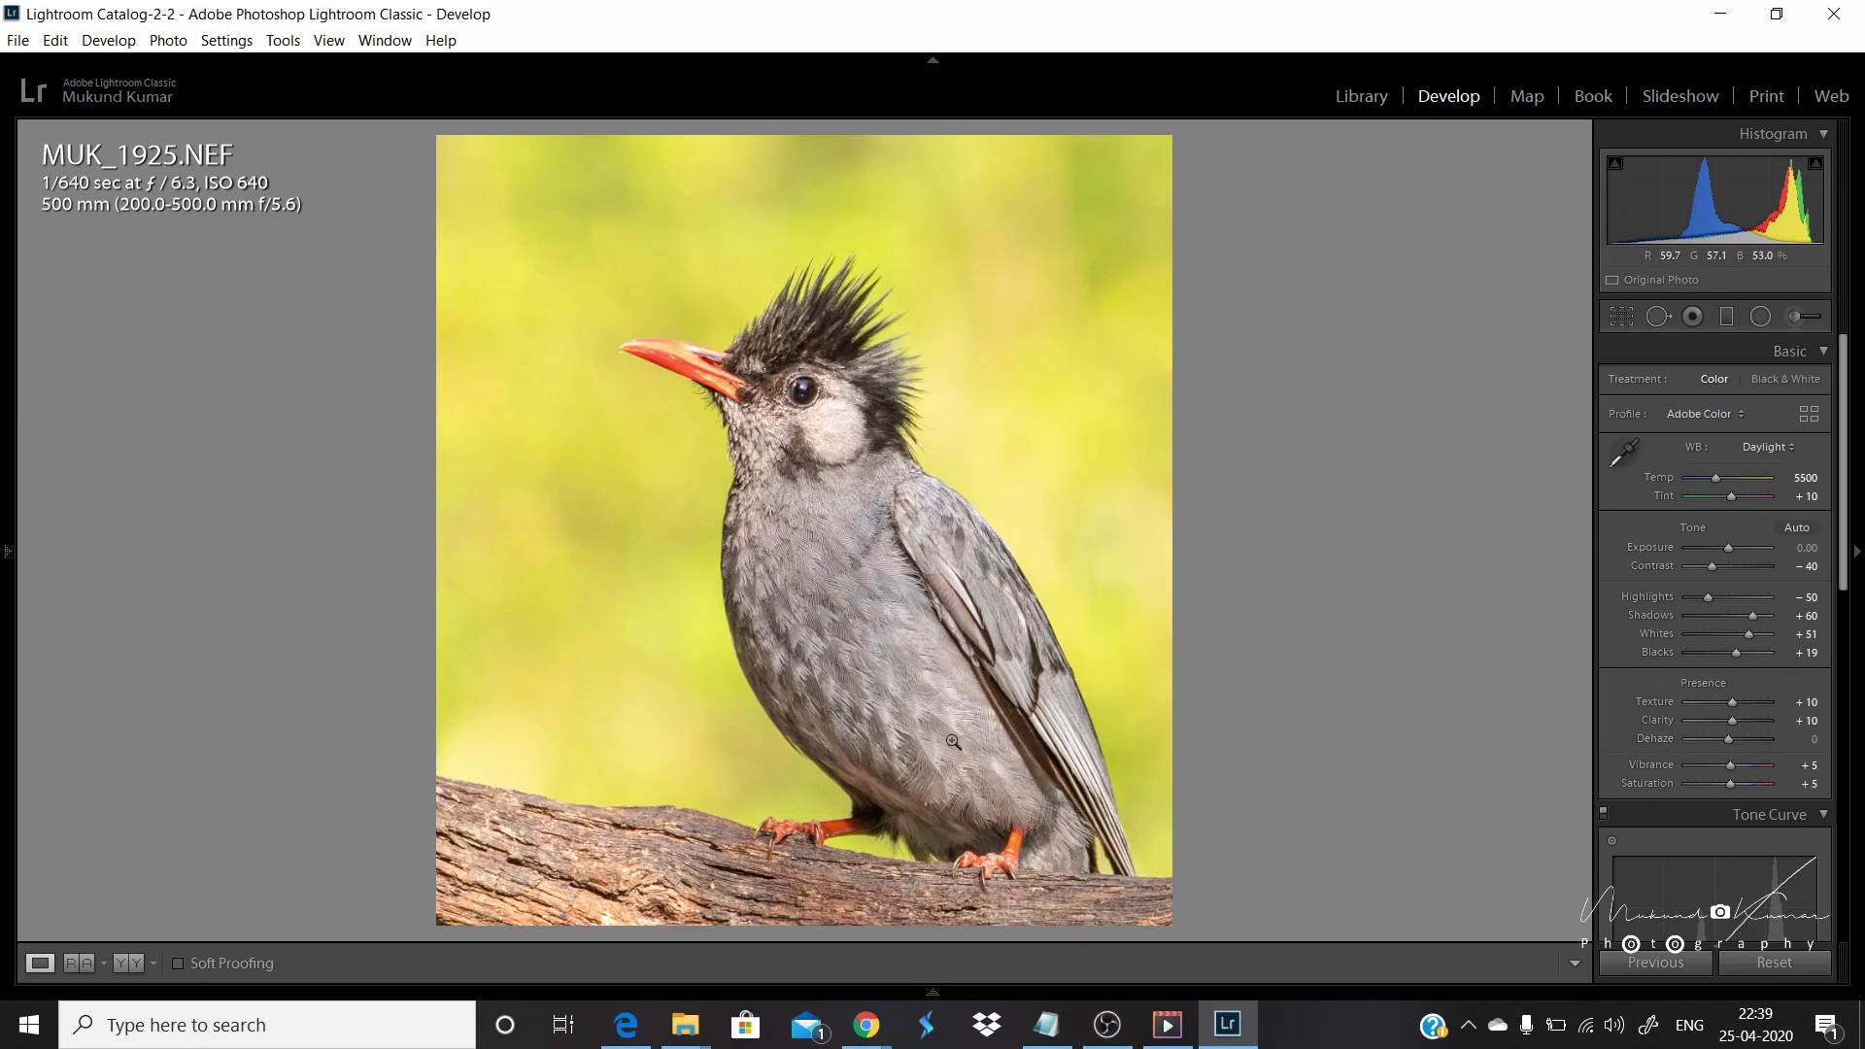
Step: Open the edited photo in Adobe Photoshop 2020 and bring up its Image Size settings
{"action": "right_click", "coordinate": [880, 616]}
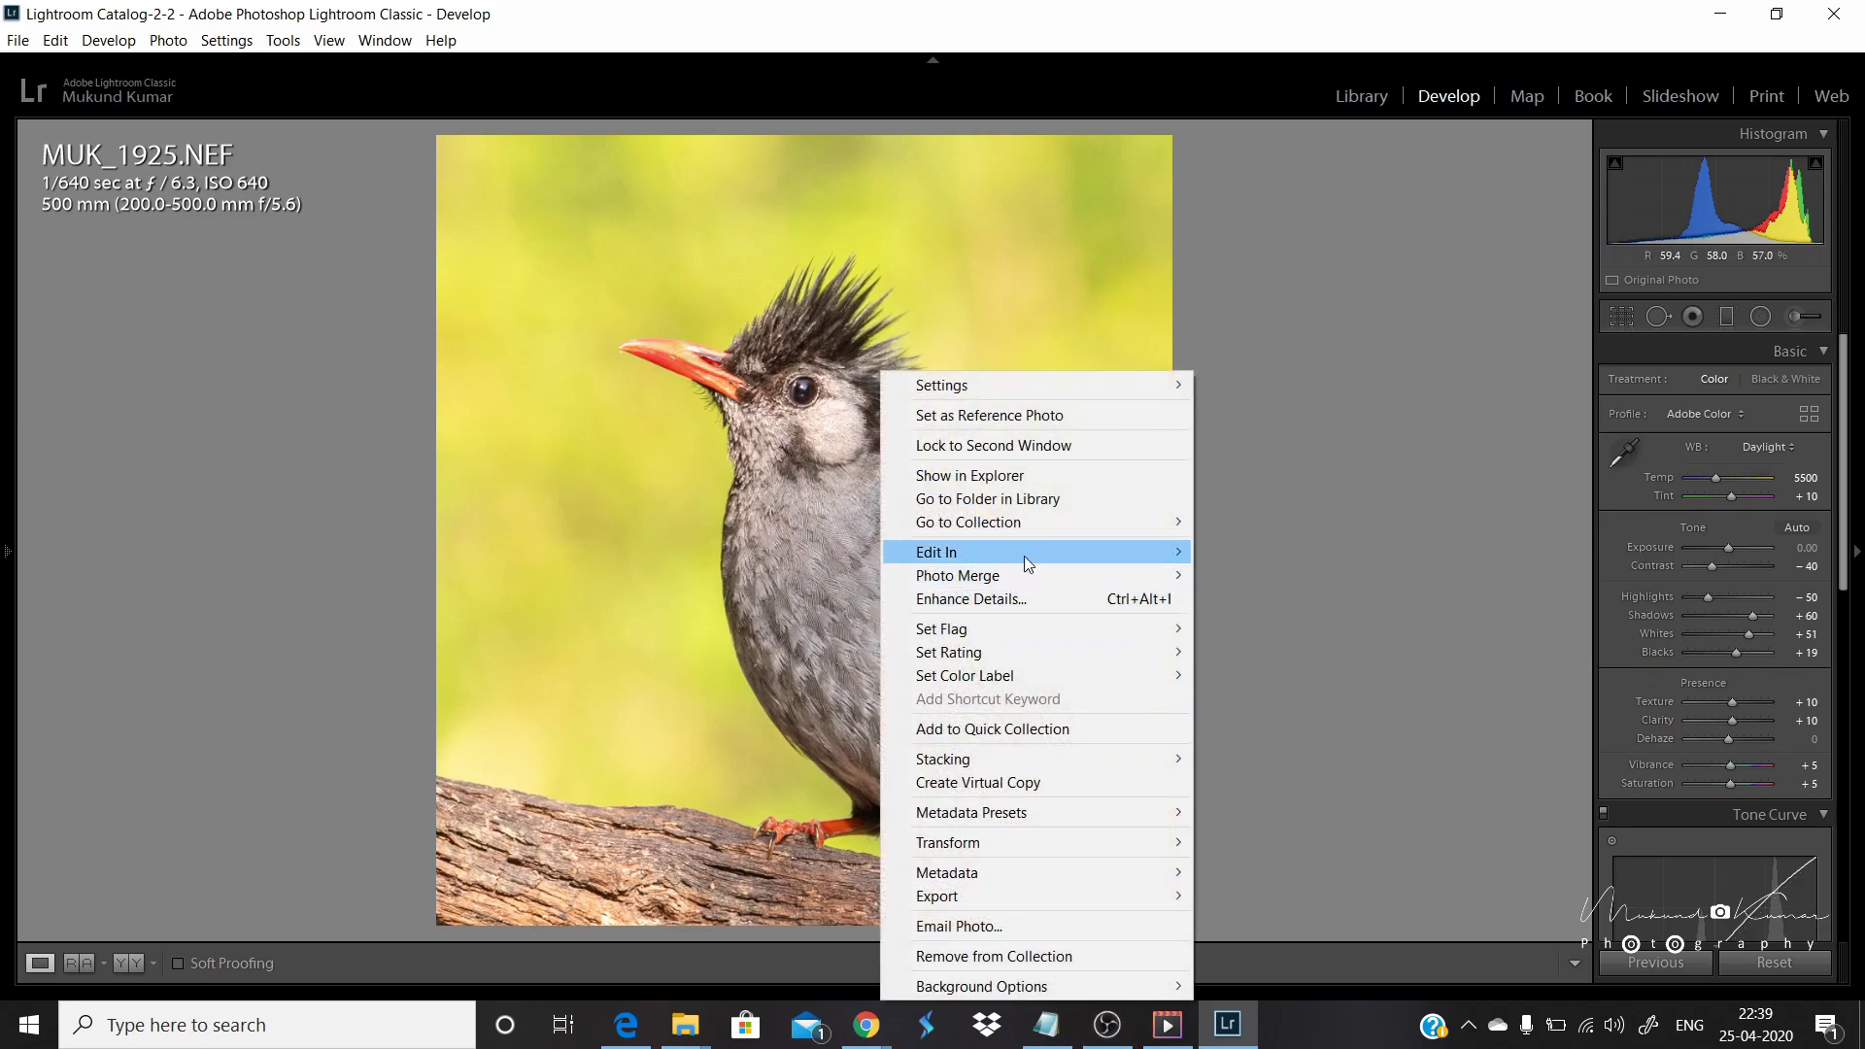
{"action": "mouse_move", "coordinate": [1026, 560]}
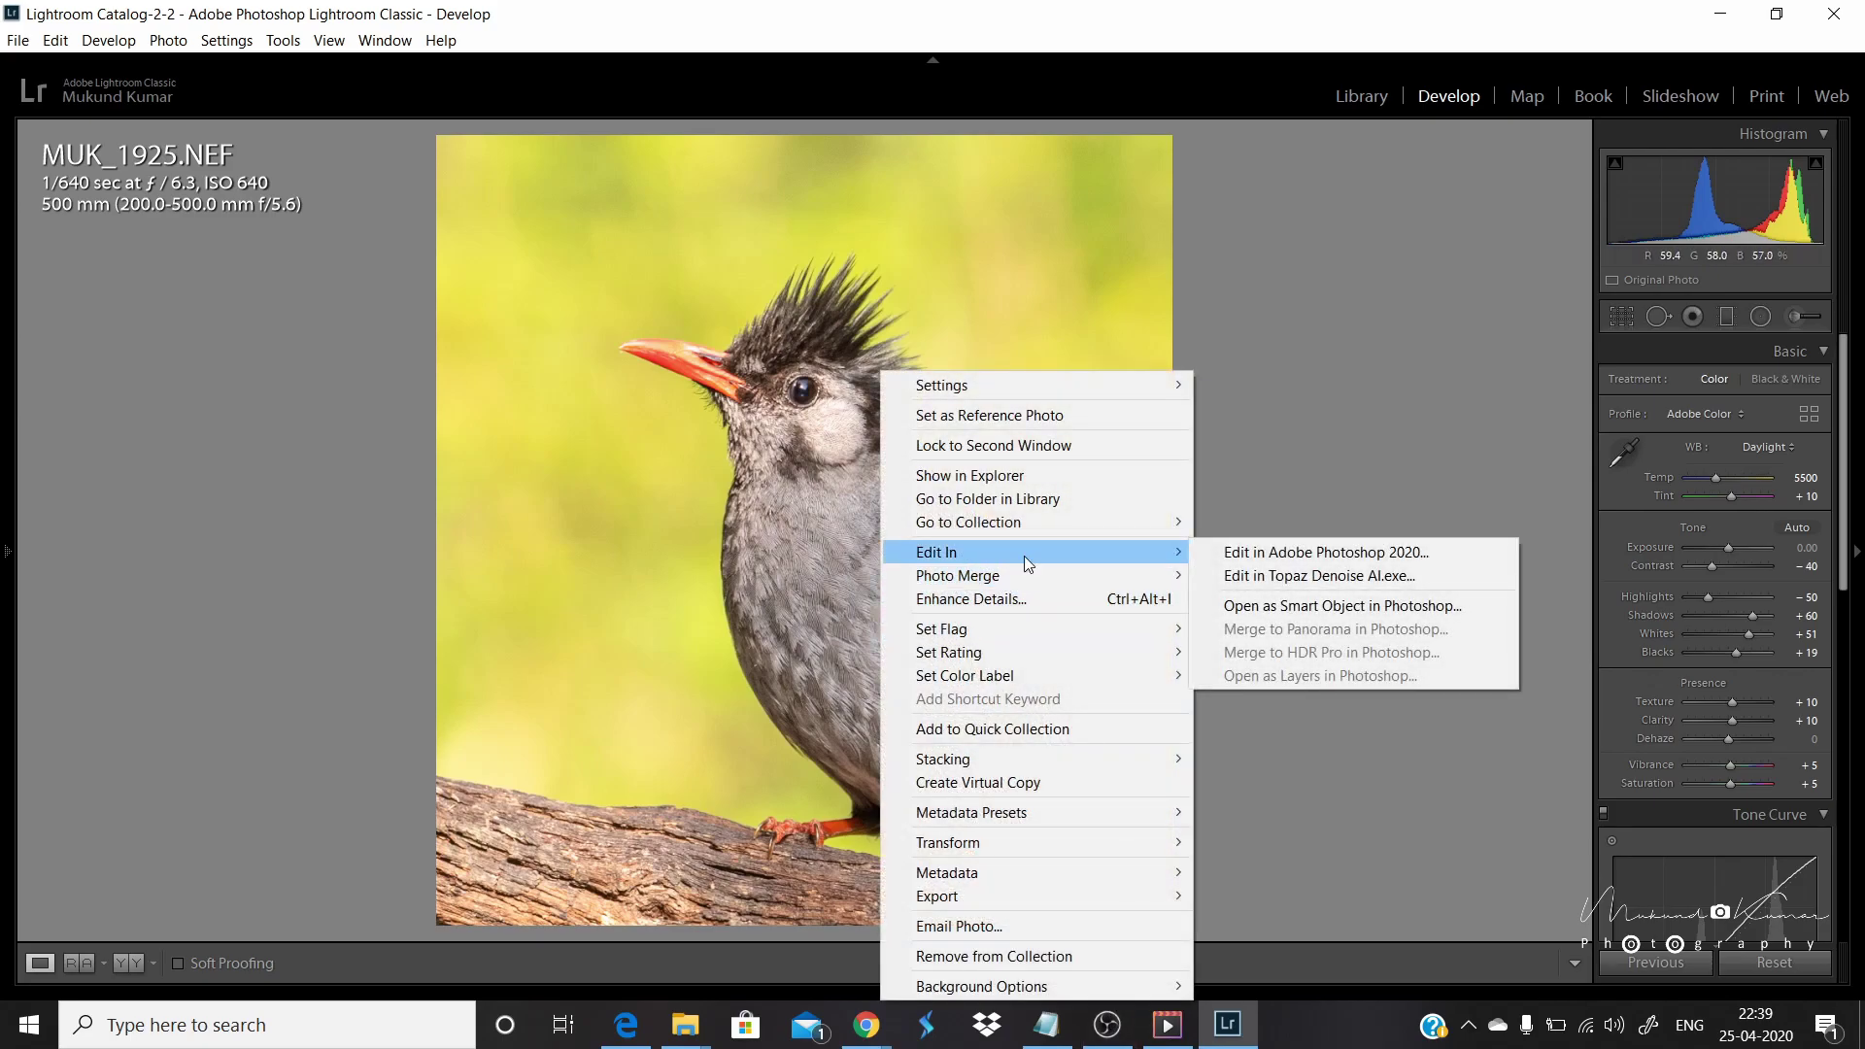
{"action": "left_click", "coordinate": [1273, 553]}
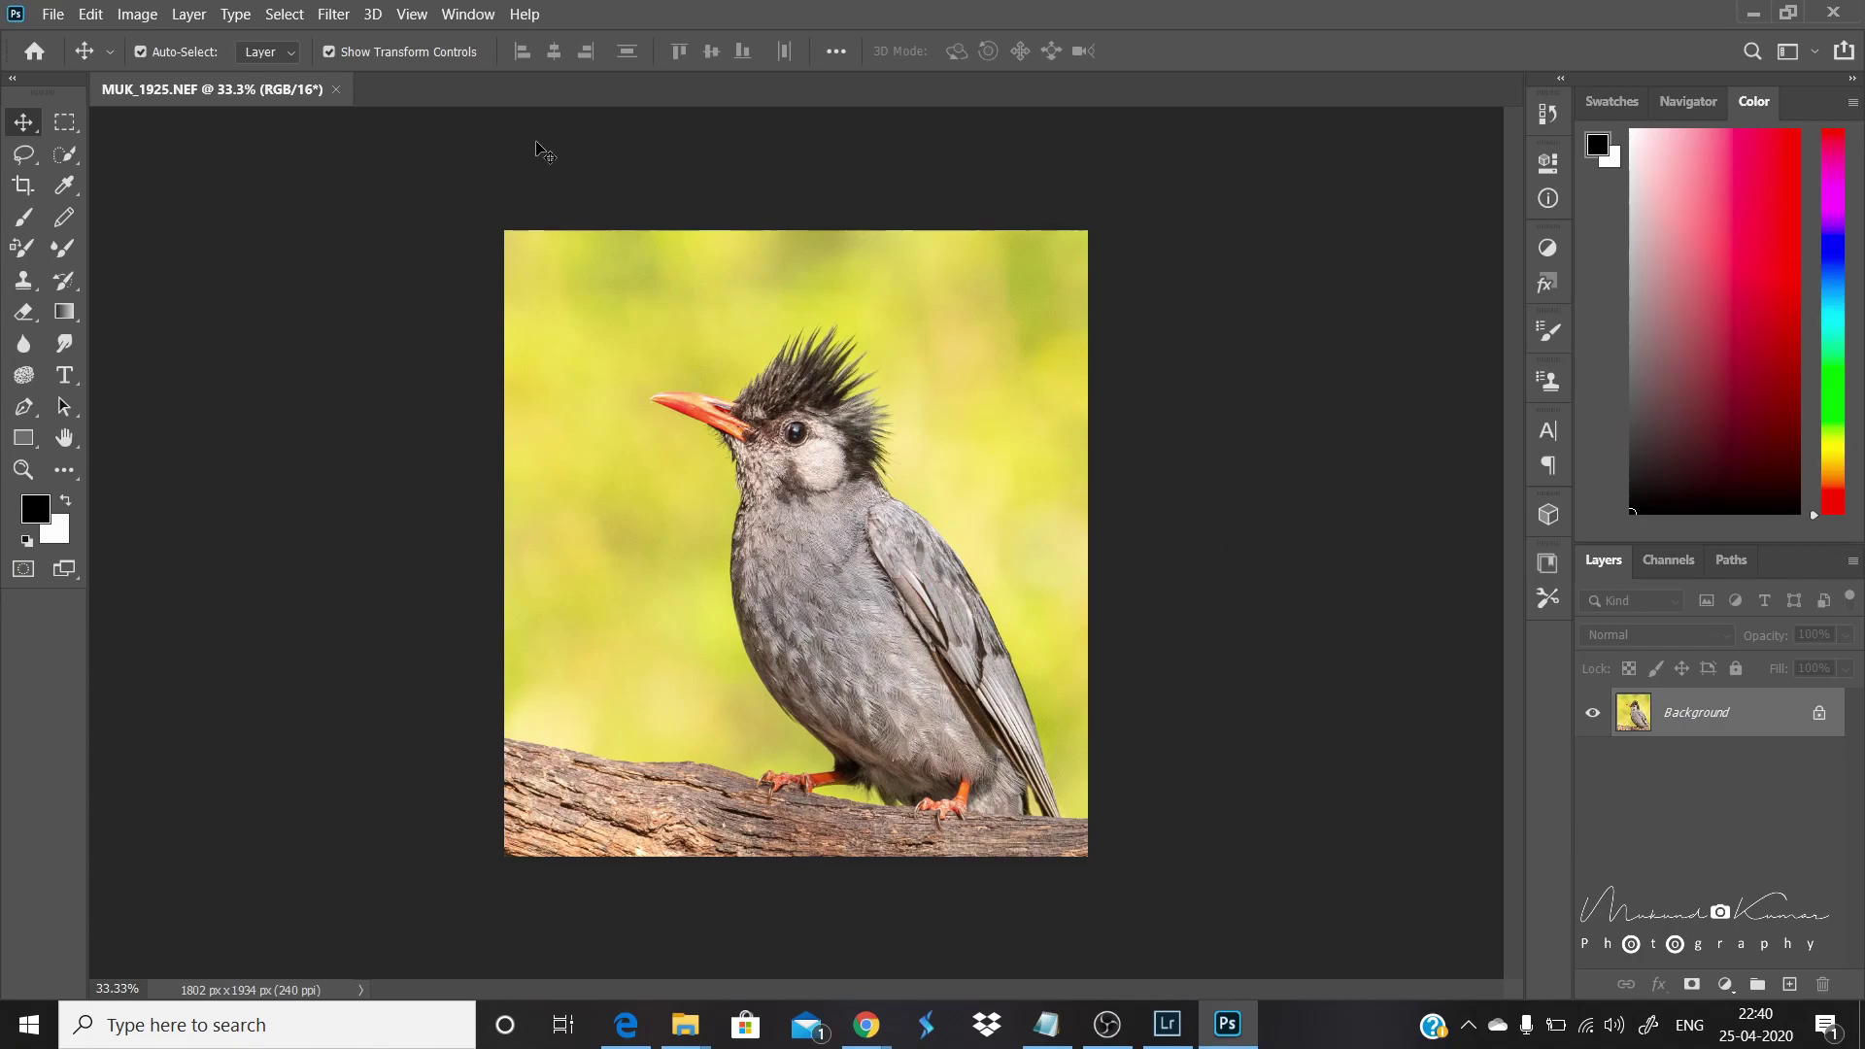
{"action": "left_click", "coordinate": [144, 15]}
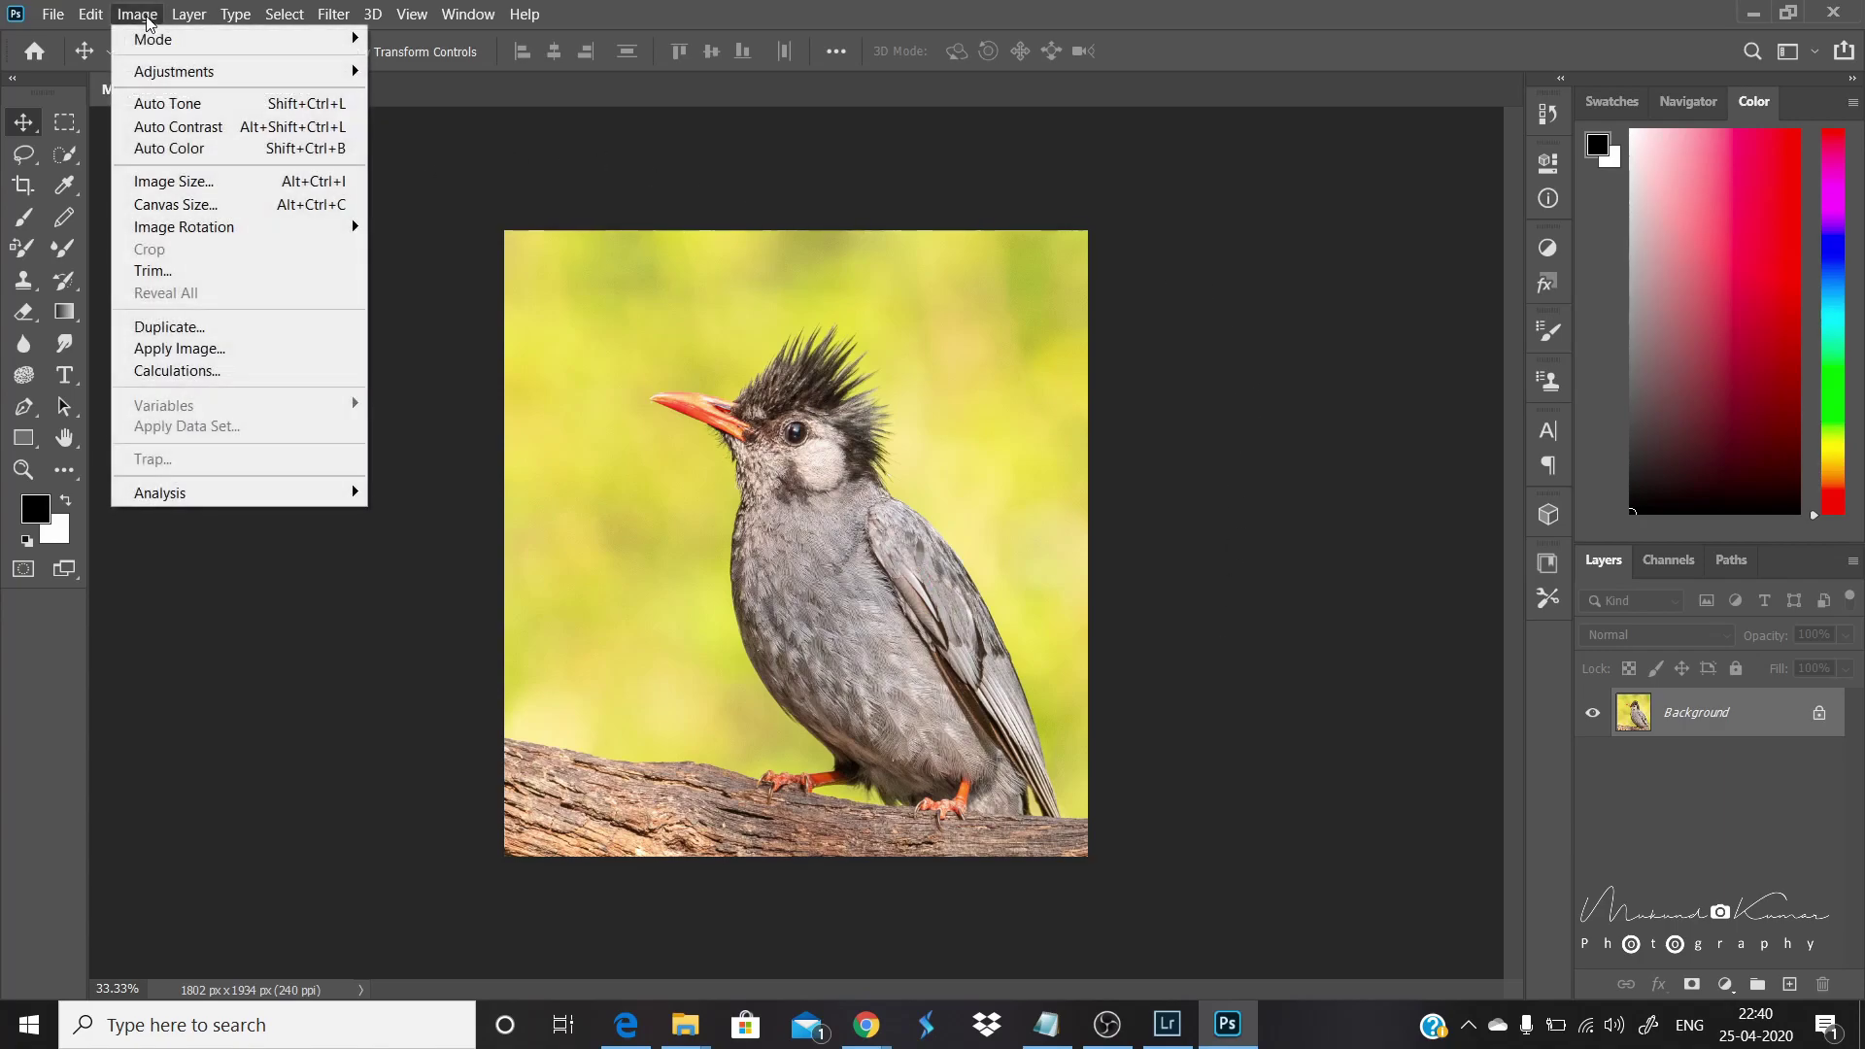
{"action": "left_click", "coordinate": [200, 180]}
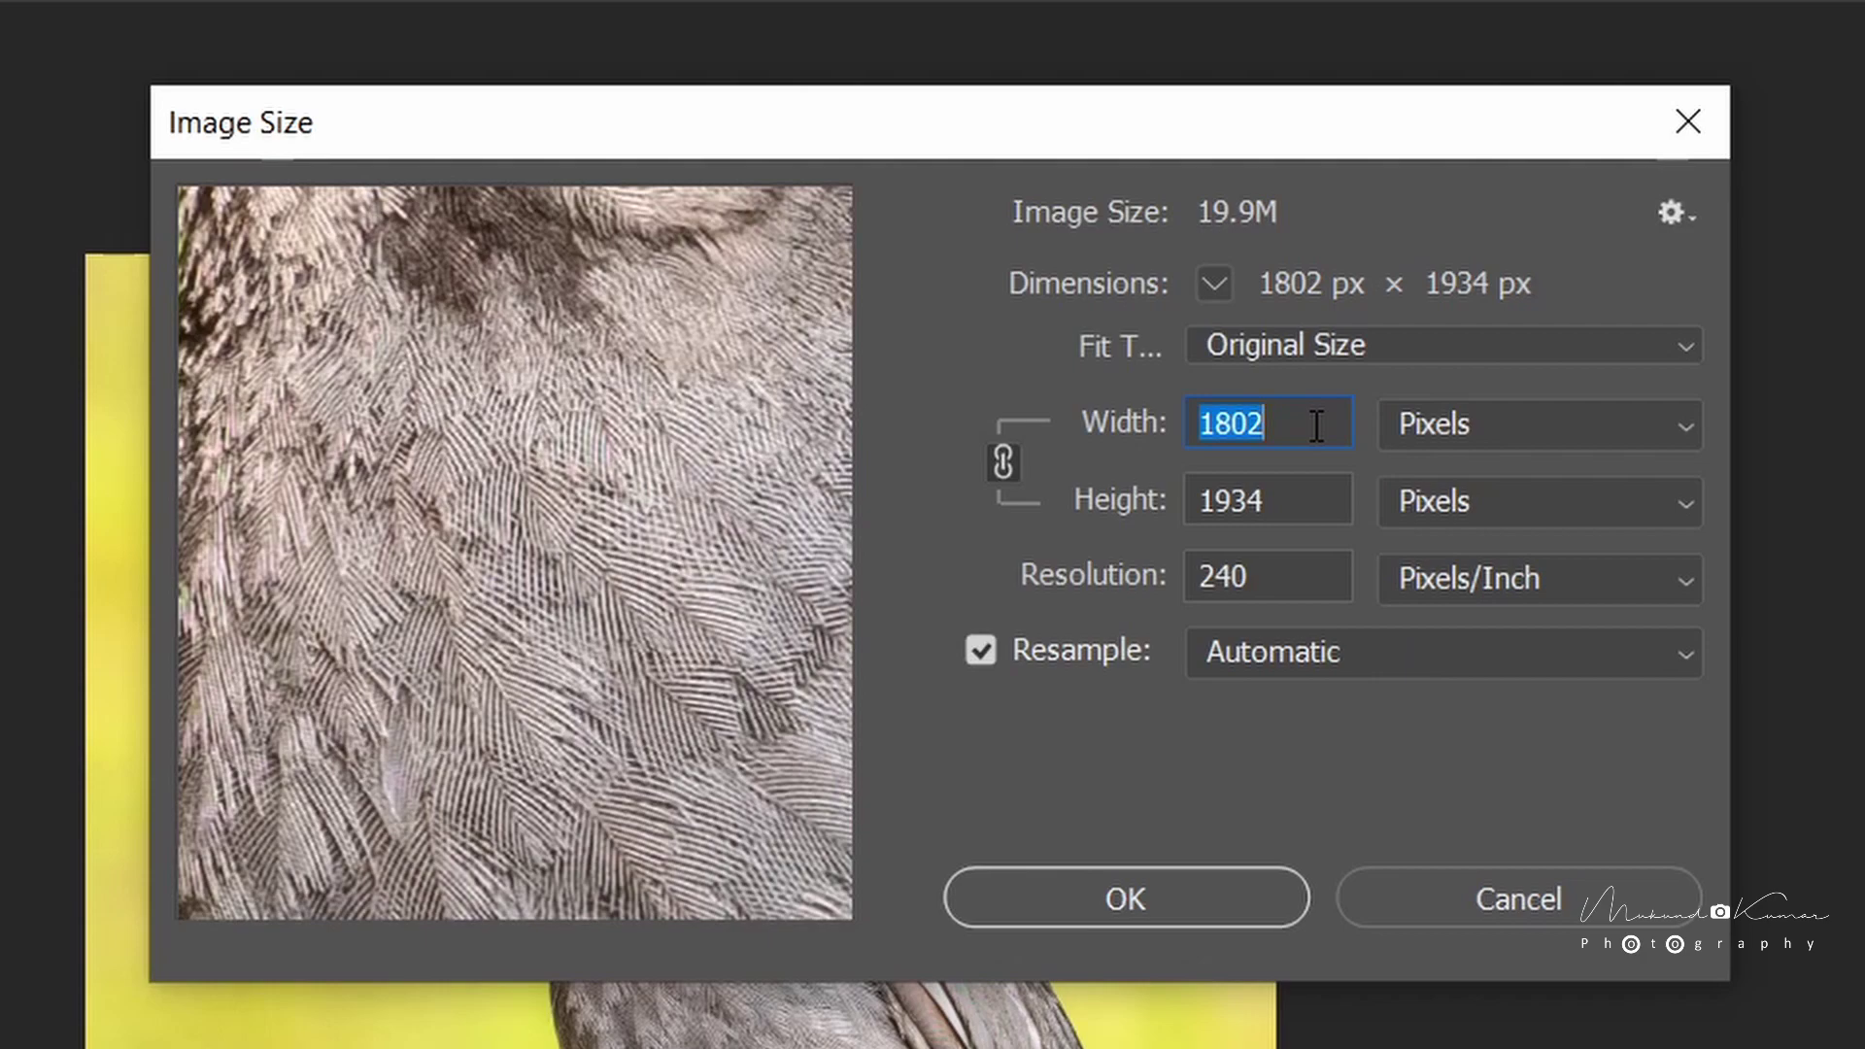
Step: Check the supported widths for regular photos in the Facebook help article in Chrome, and return to Photoshop
{"action": "left_click", "coordinate": [1295, 506]}
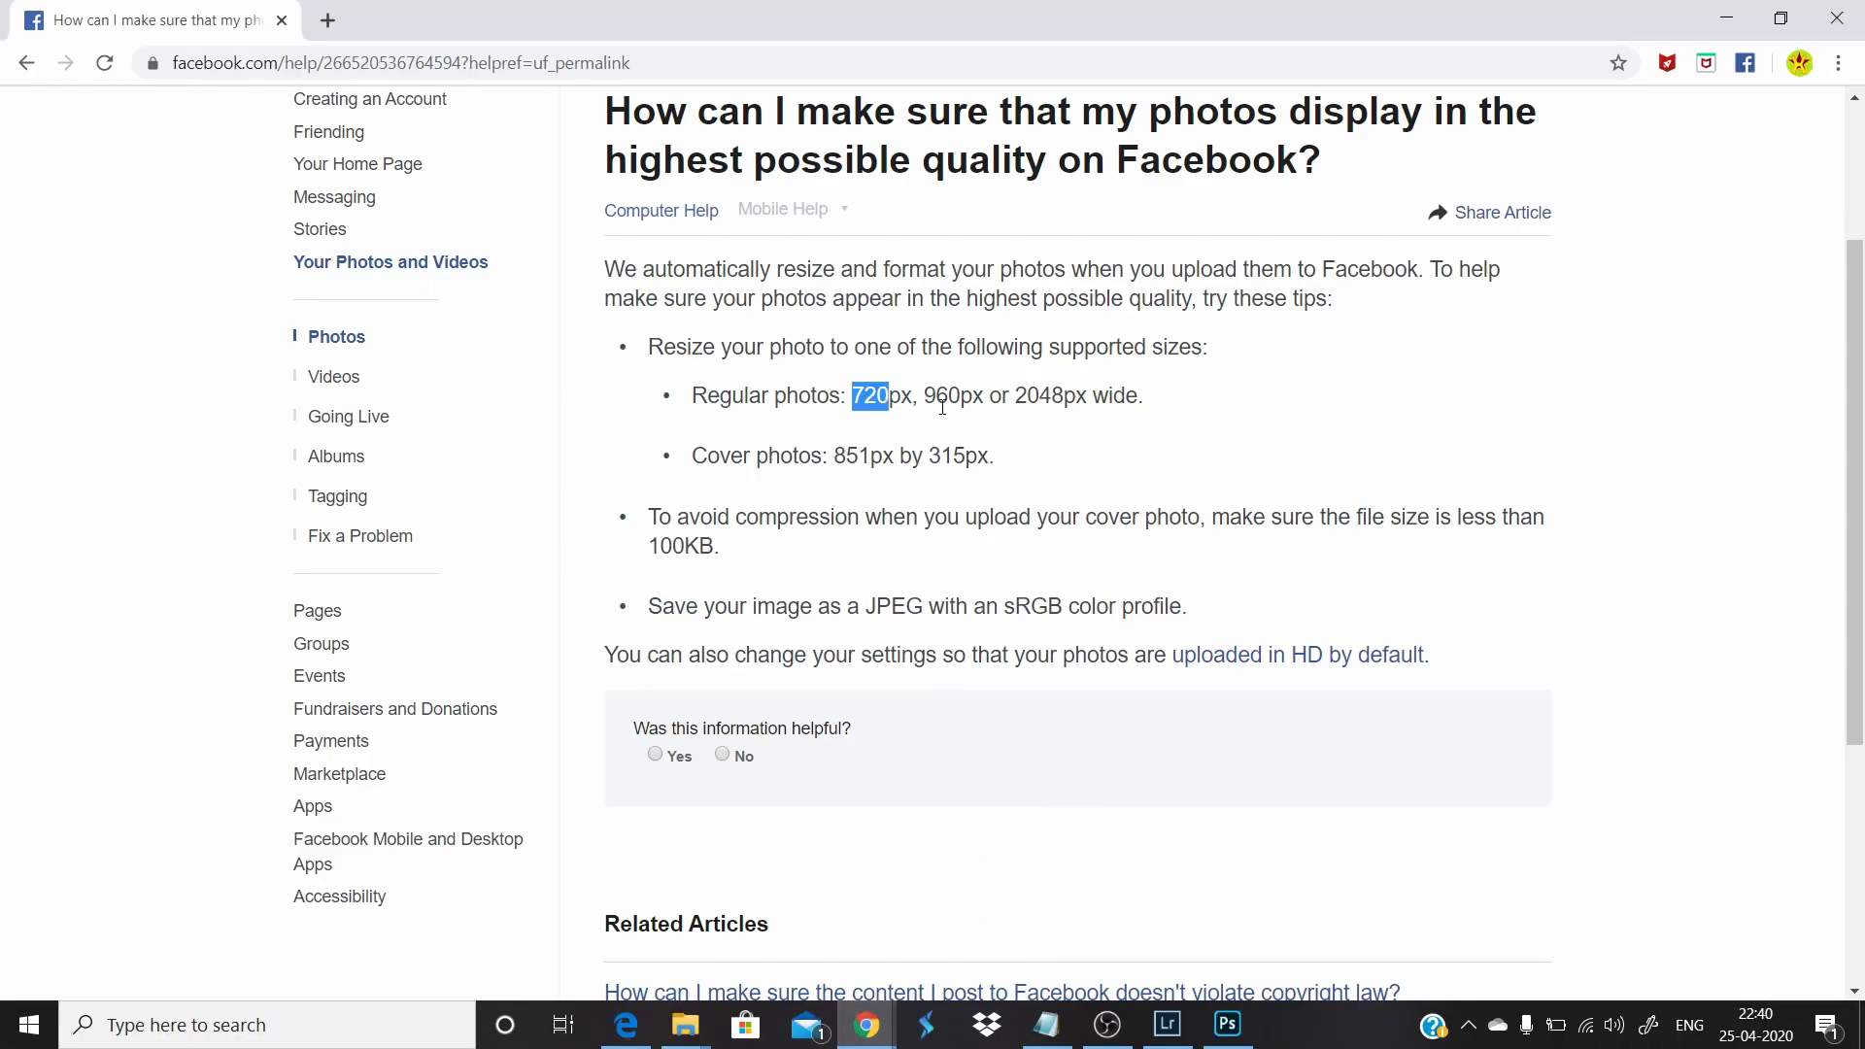
{"action": "left_click_drag", "start_coordinate": [923, 393], "coordinate": [974, 398]}
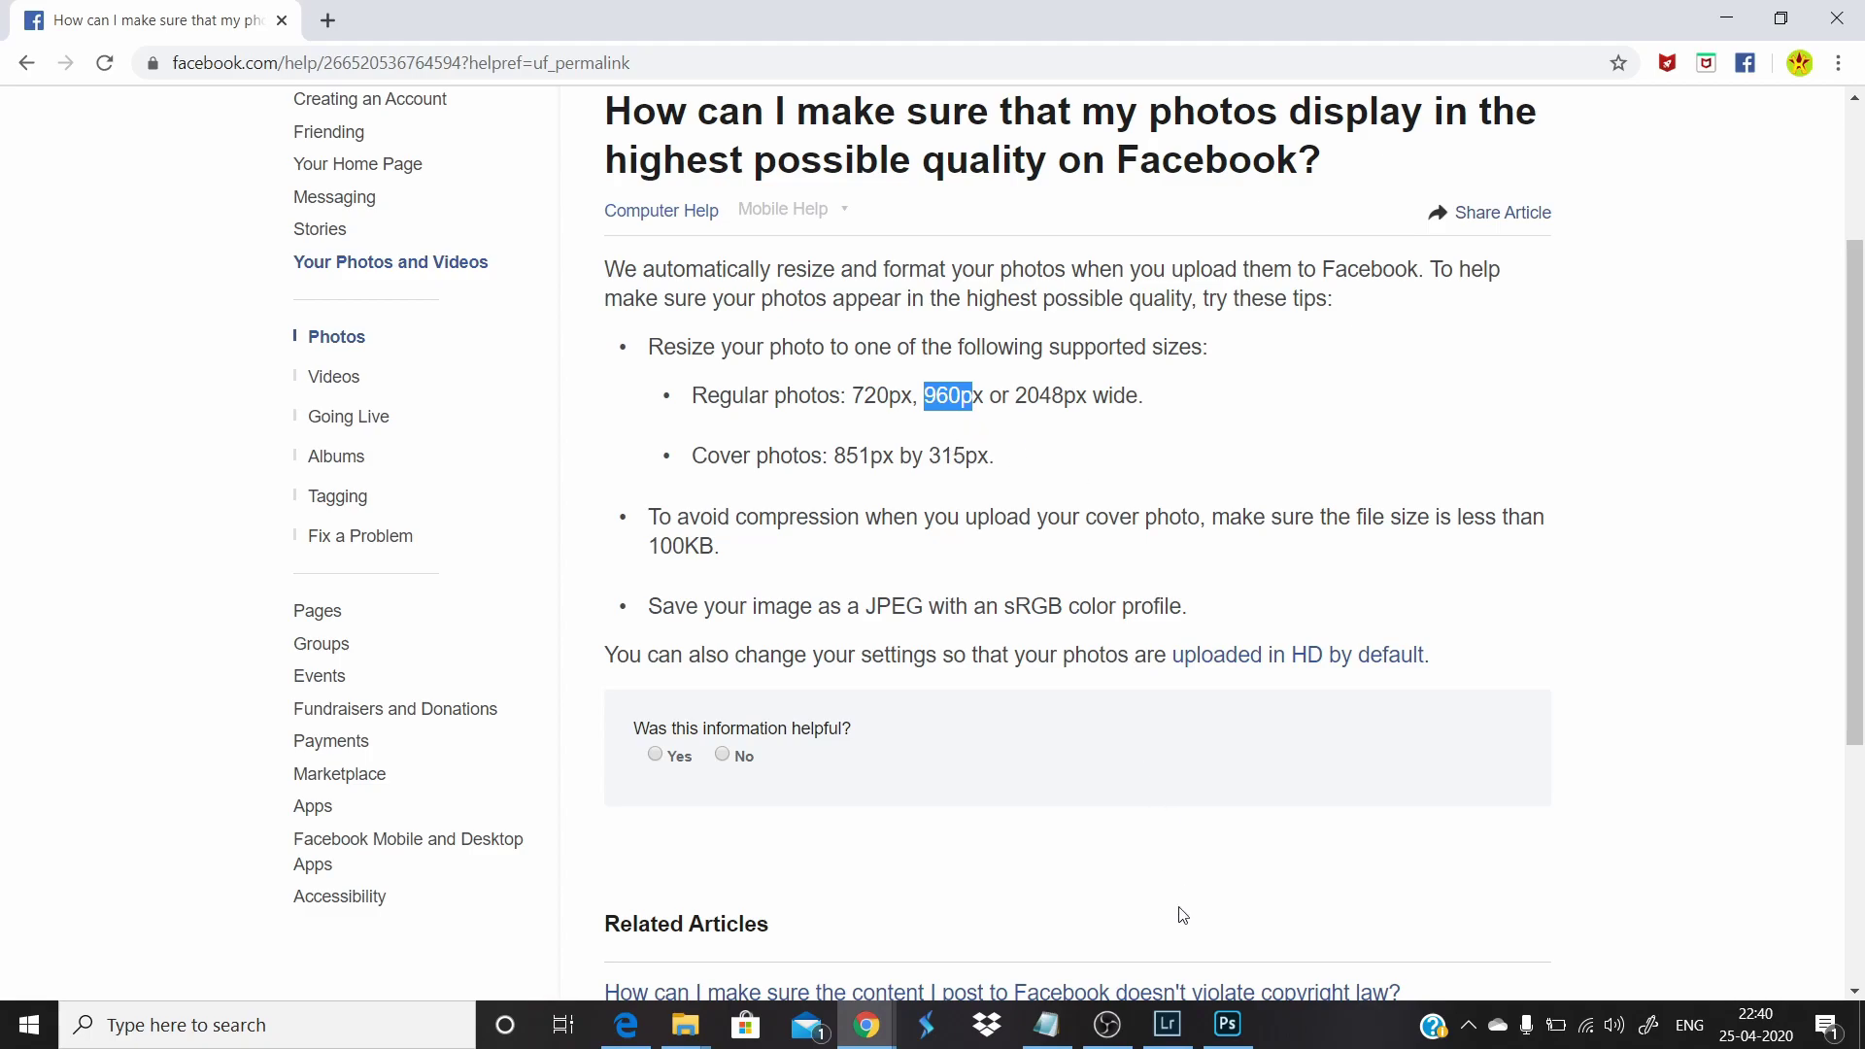
{"action": "left_click", "coordinate": [1228, 1025]}
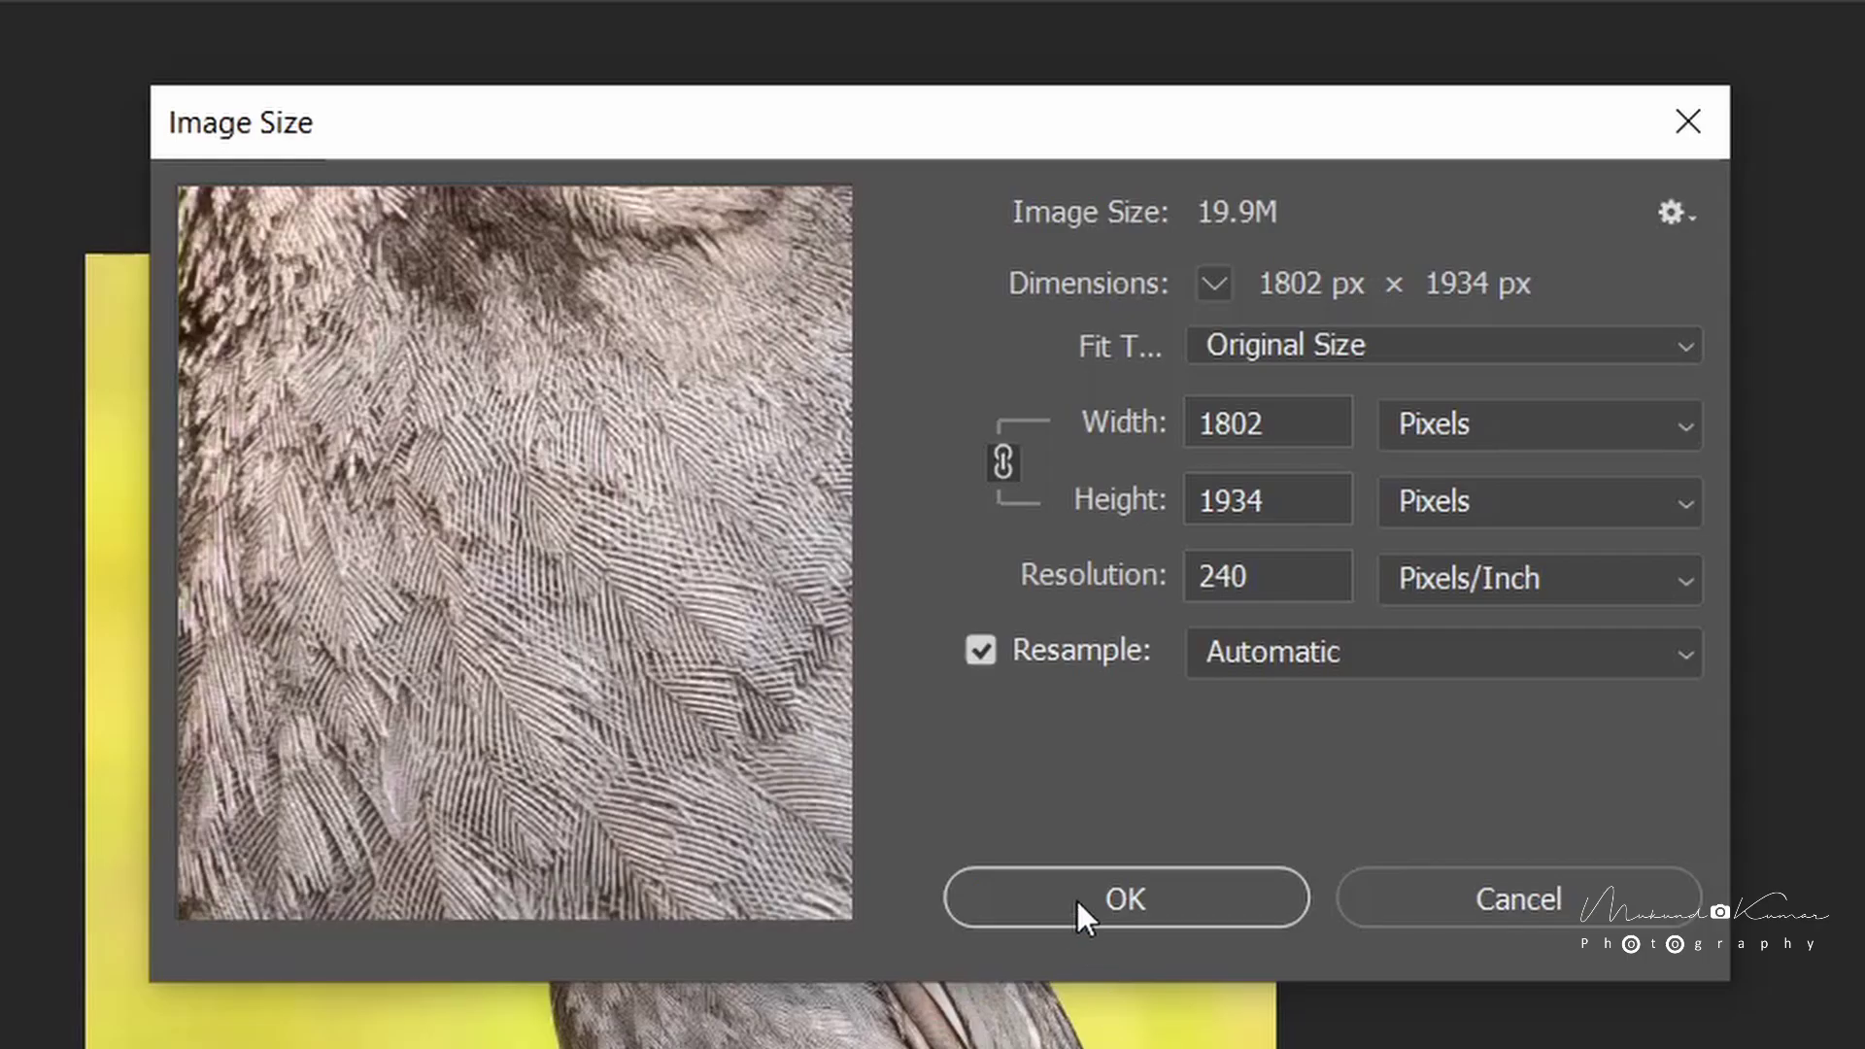
Step: Set the image height to 960 pixels with proportions linked and the resolution to 300 pixels/inch
{"action": "left_click_drag", "start_coordinate": [1284, 521], "coordinate": [1156, 475]}
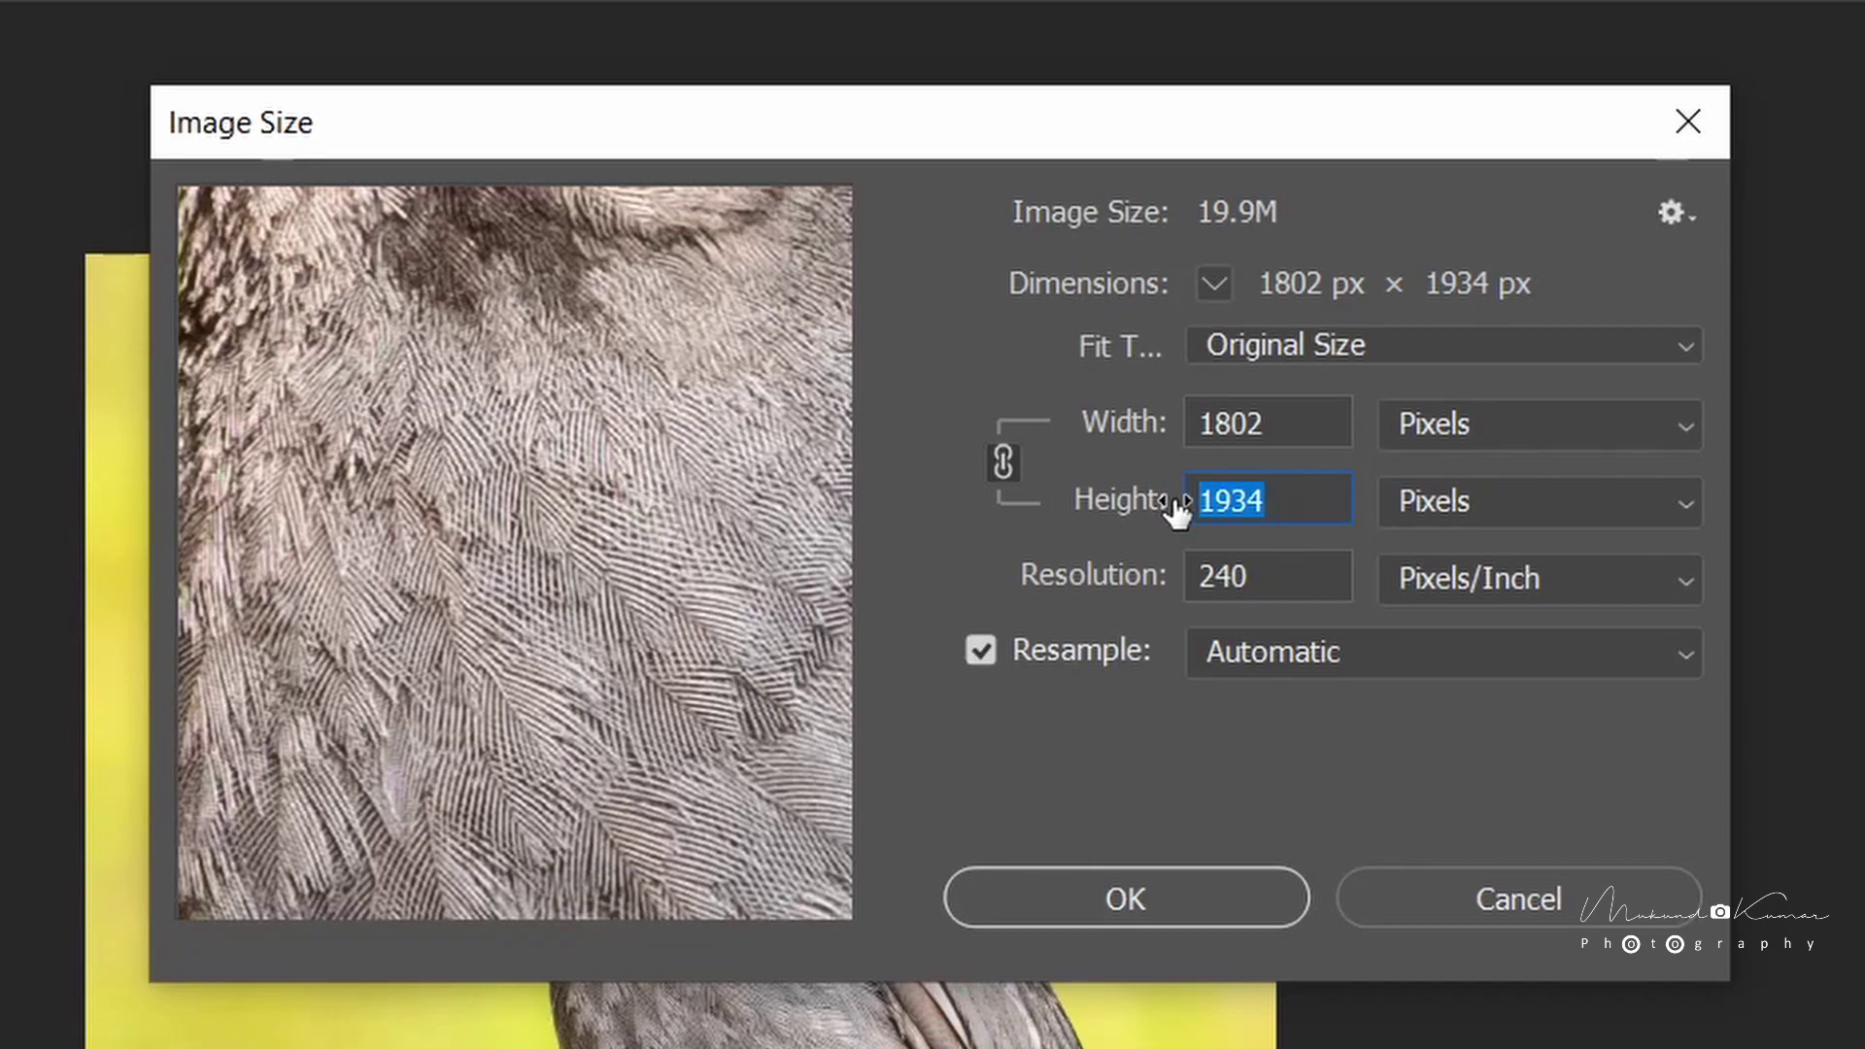
{"action": "type", "text": "960"}
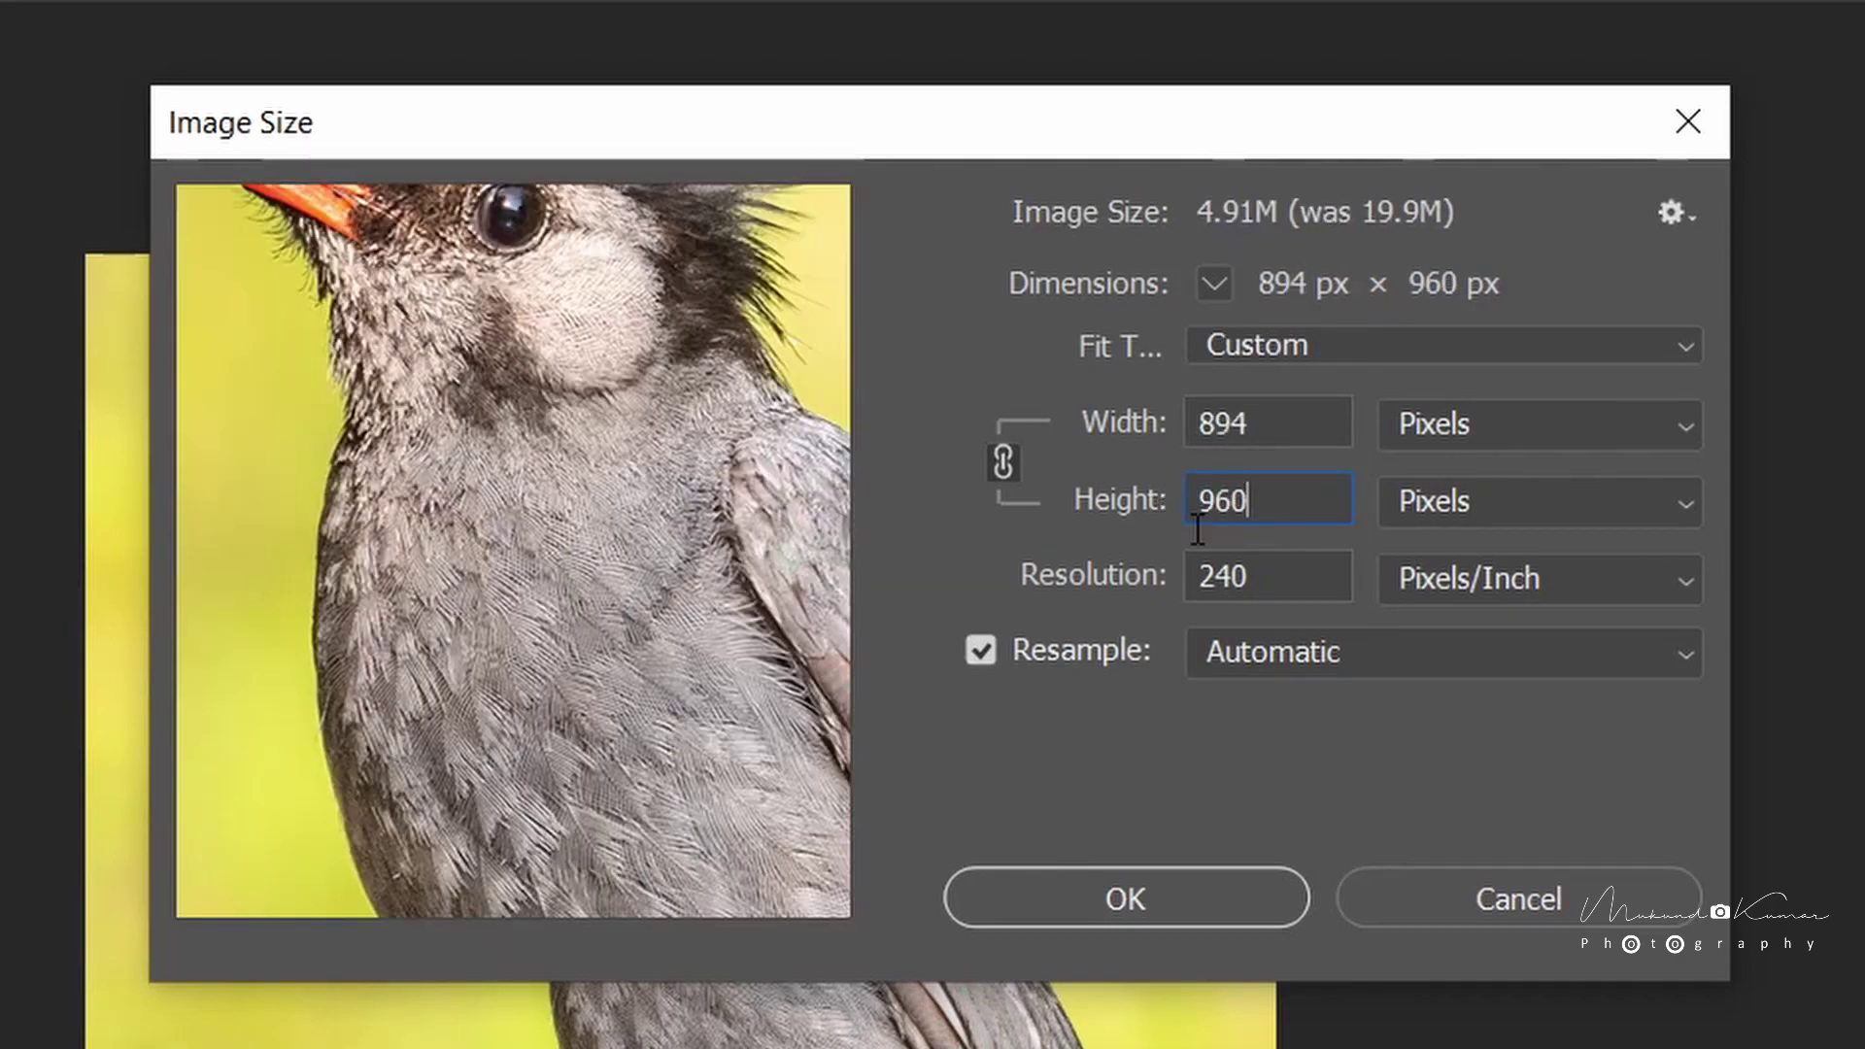
{"action": "key", "text": "Tab"}
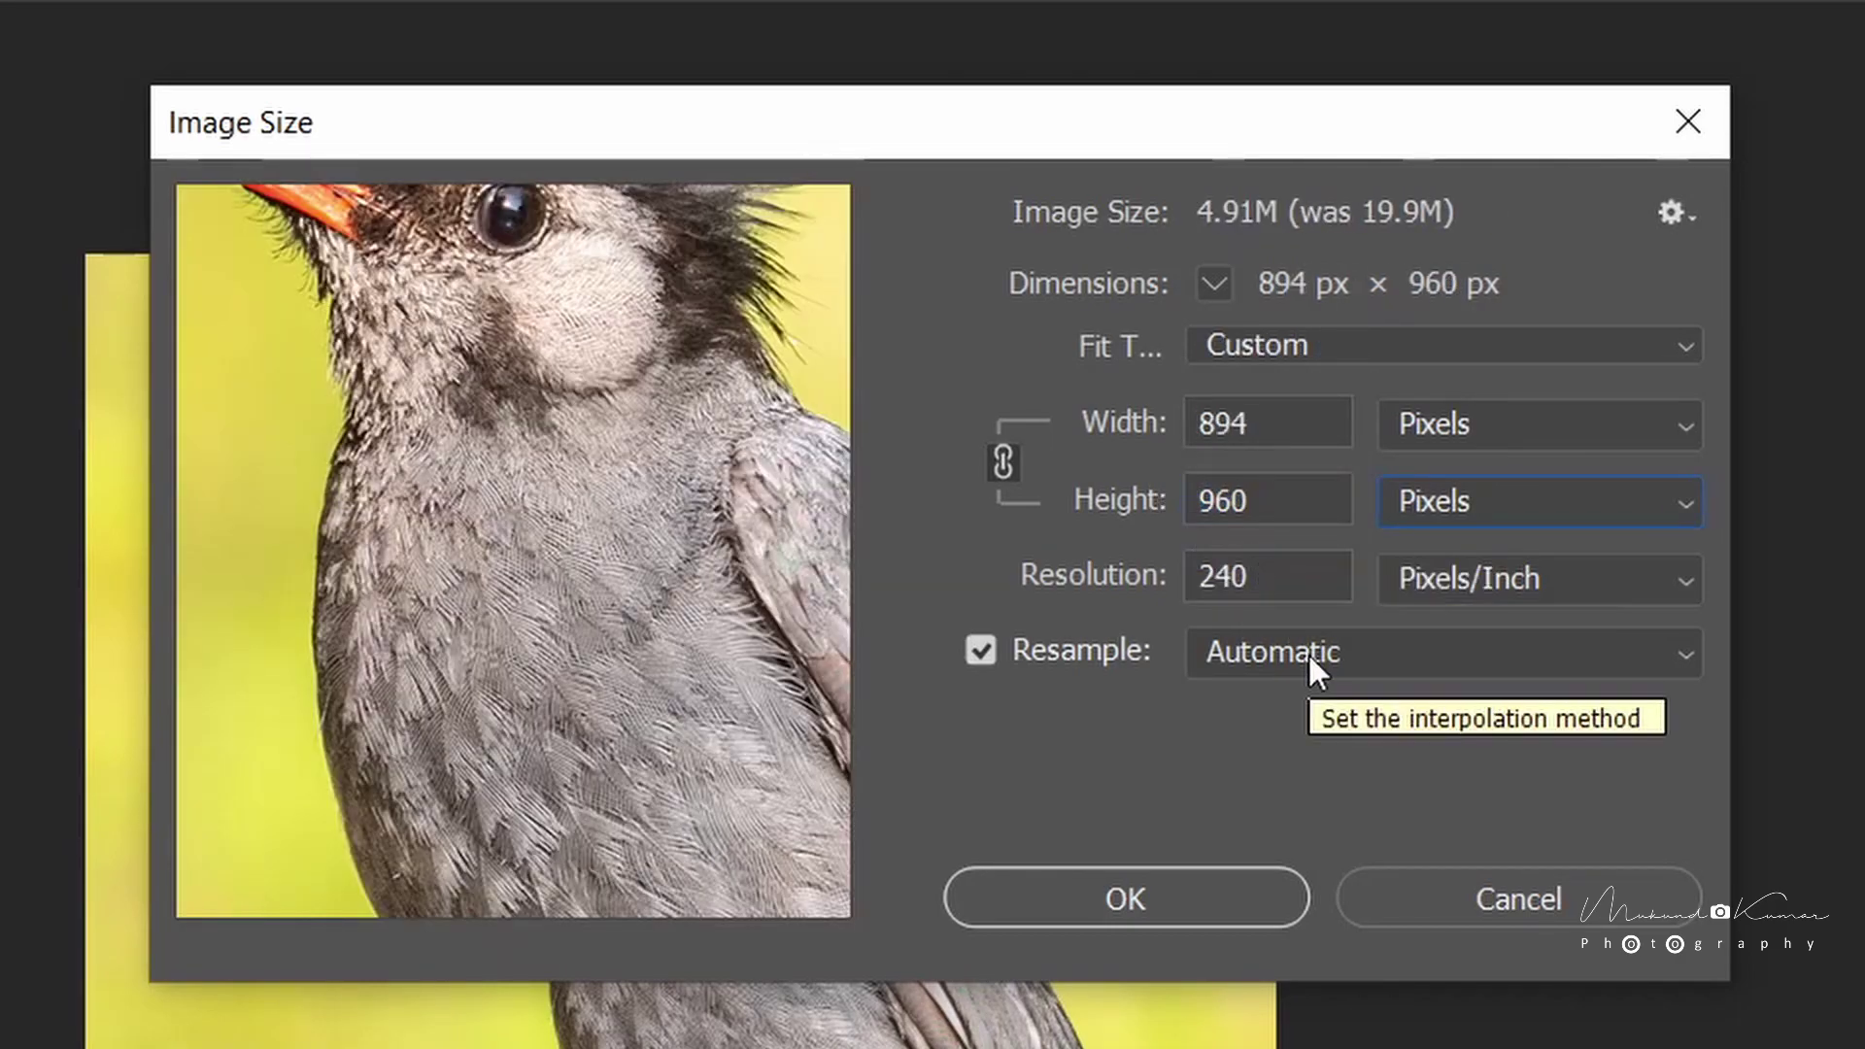
{"action": "left_click", "coordinate": [1297, 578]}
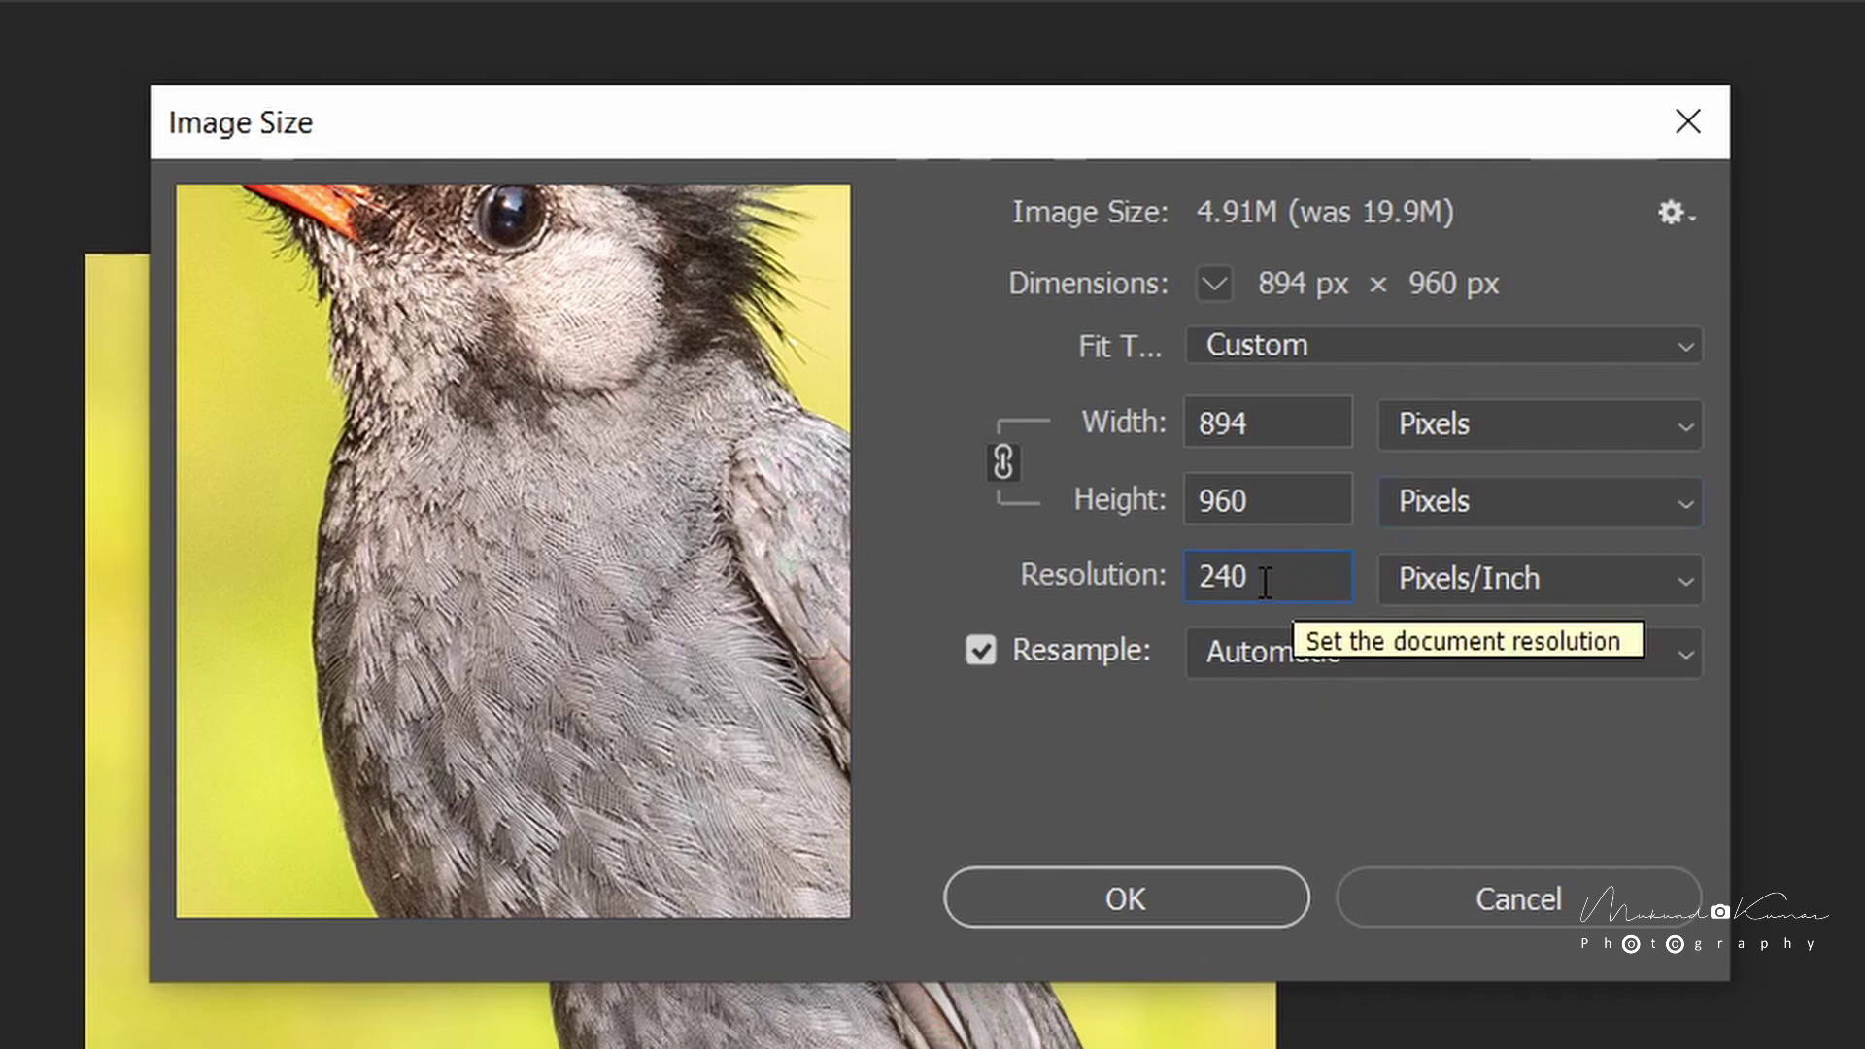
{"action": "left_click_drag", "start_coordinate": [1253, 574], "coordinate": [1182, 561]}
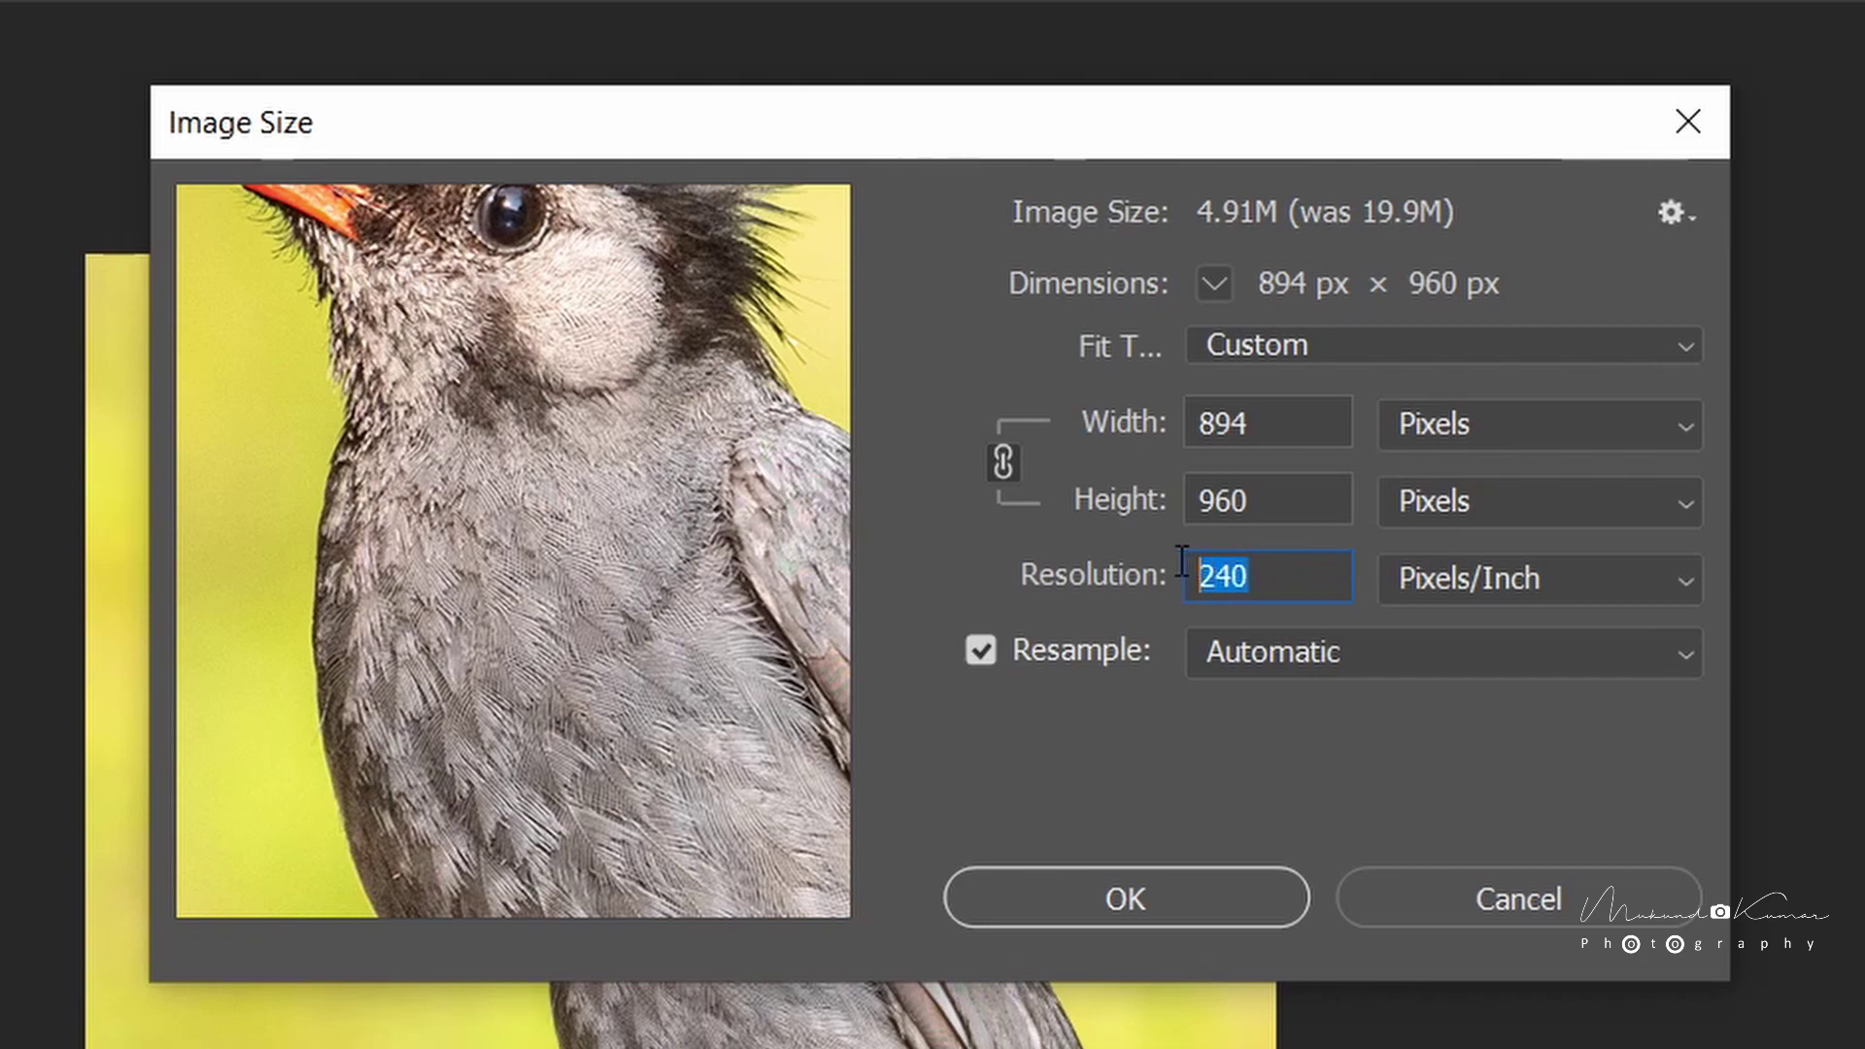
{"action": "type", "text": "300"}
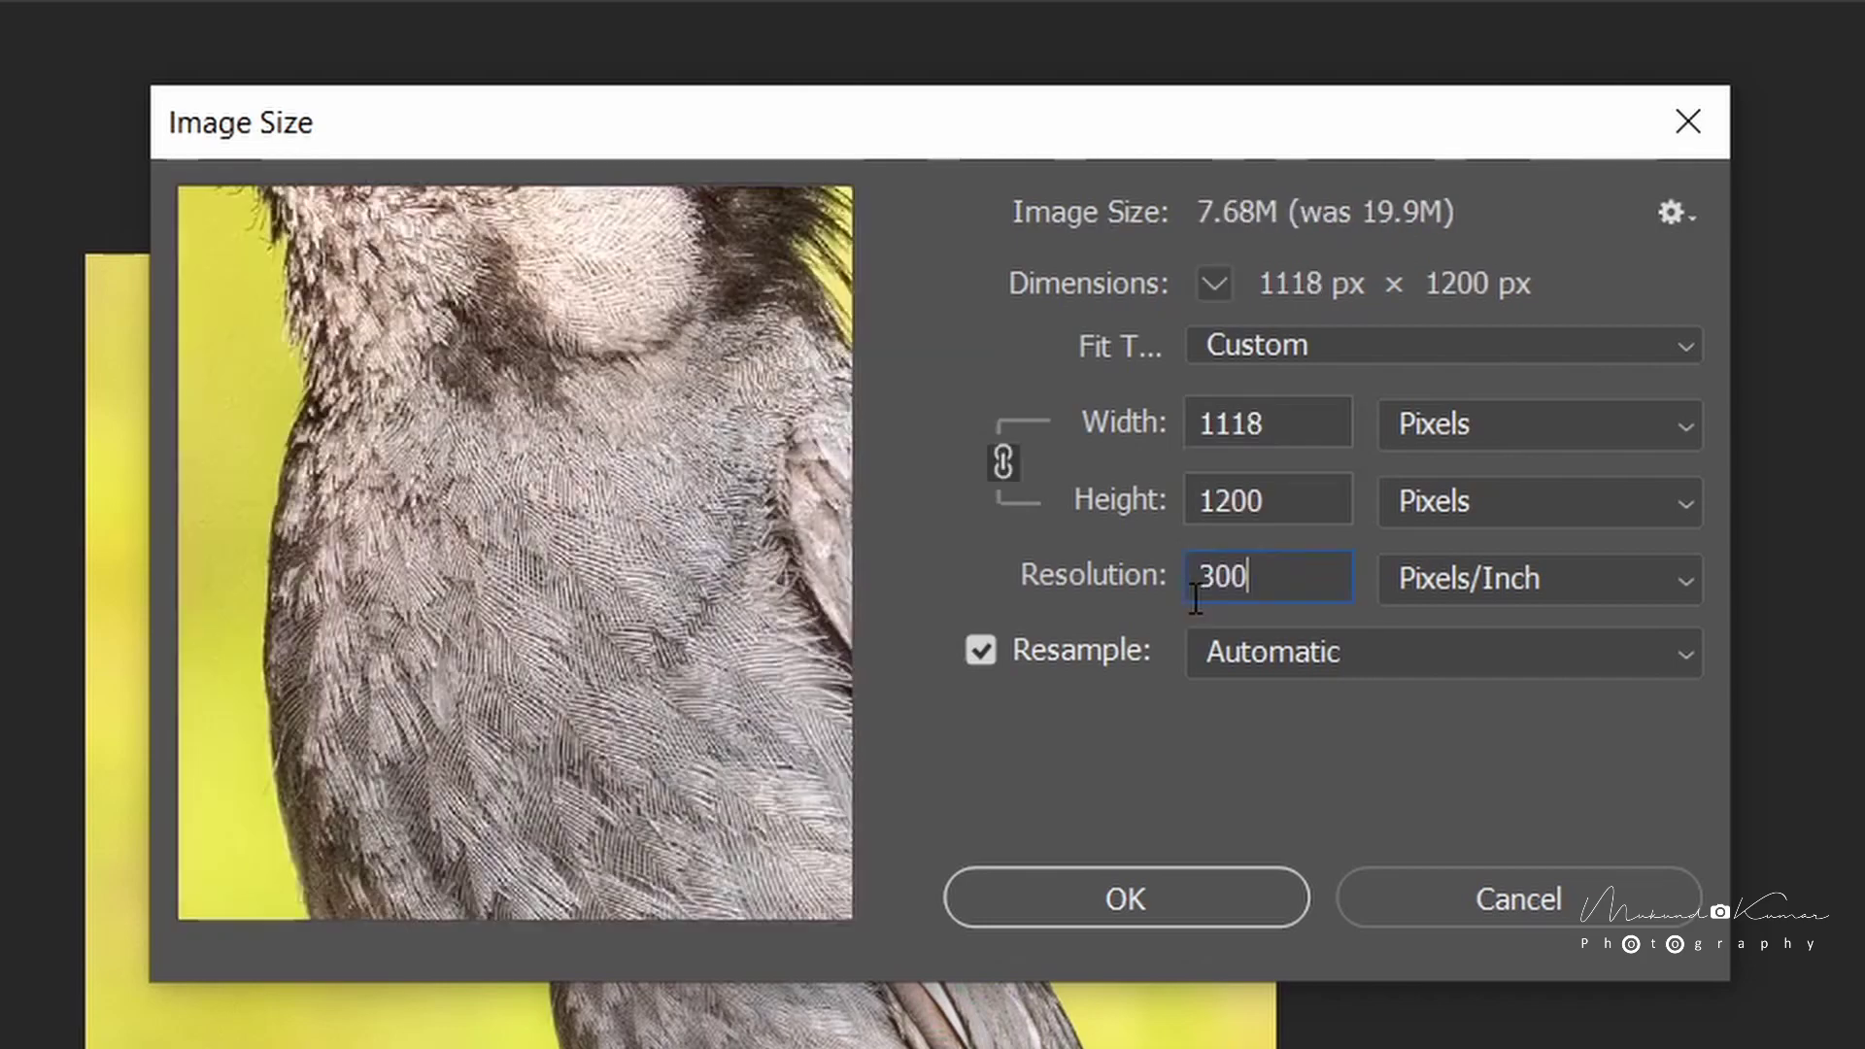
{"action": "left_click", "coordinate": [1287, 502]}
{"action": "left_click_drag", "start_coordinate": [1287, 502], "coordinate": [1171, 504]}
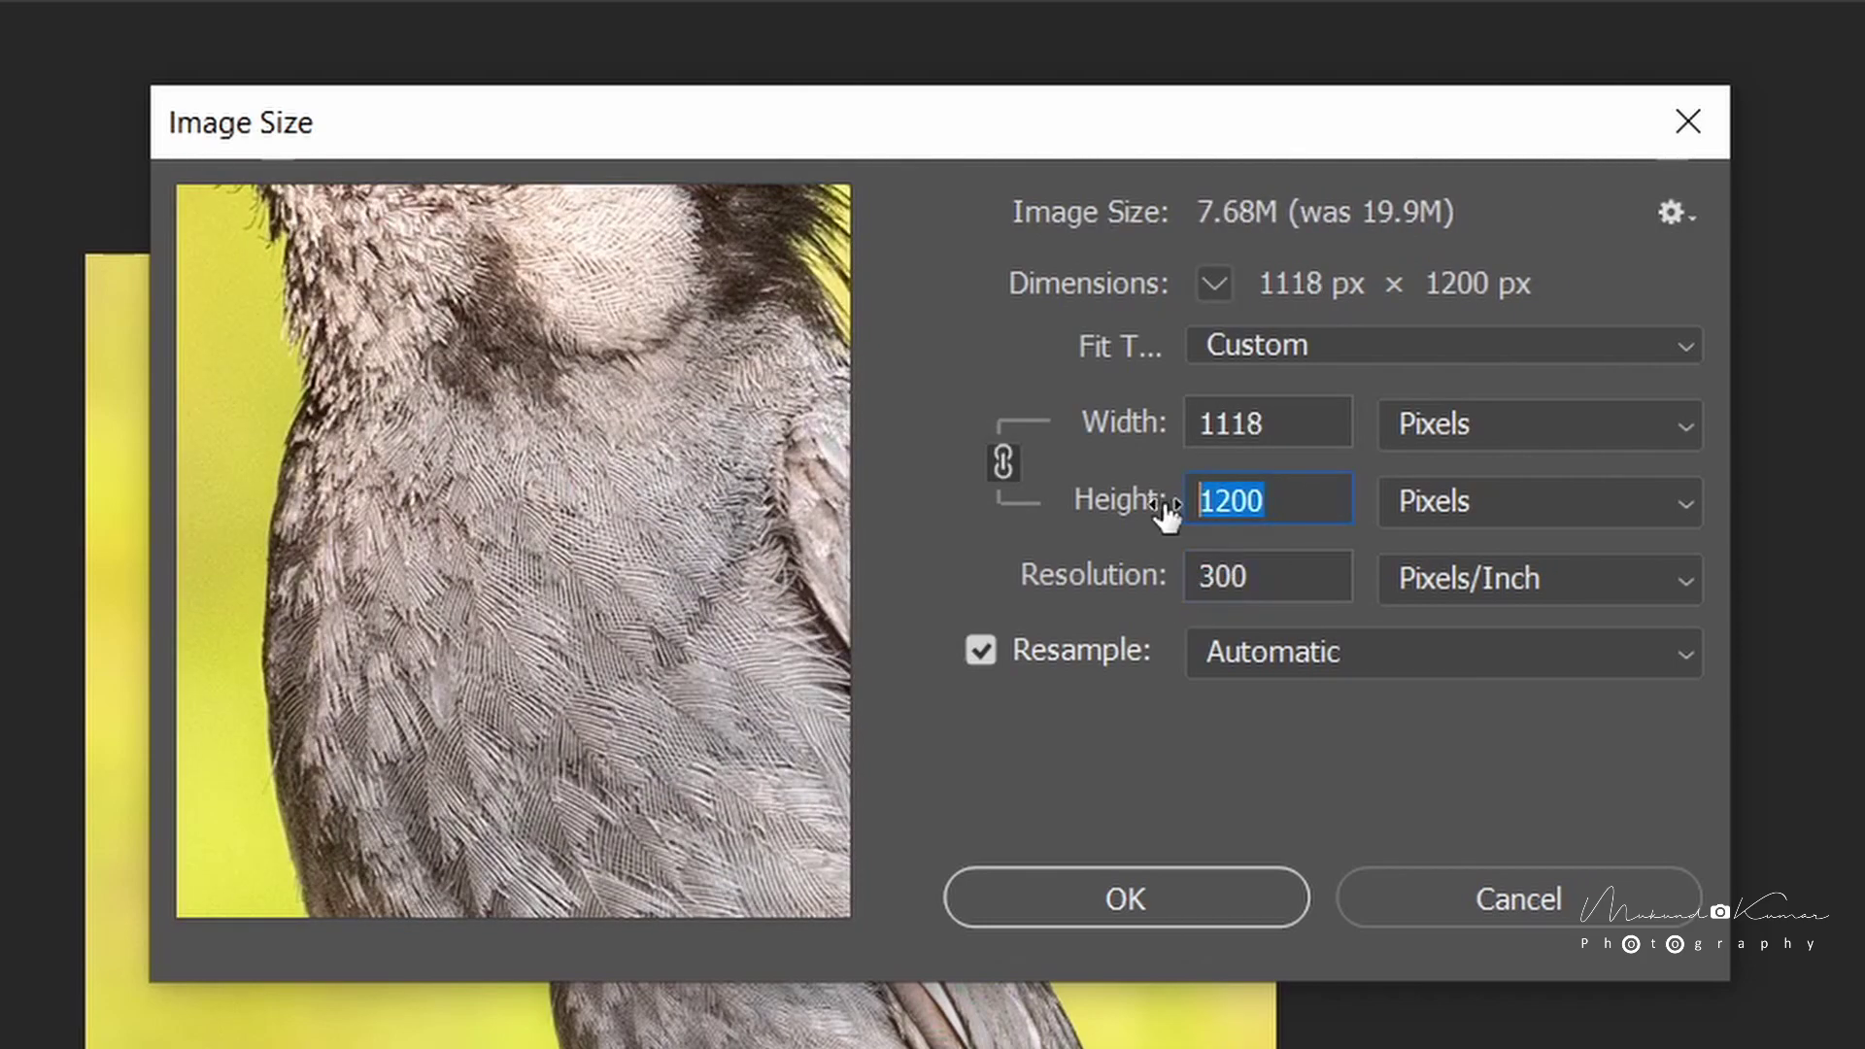
{"action": "type", "text": "960"}
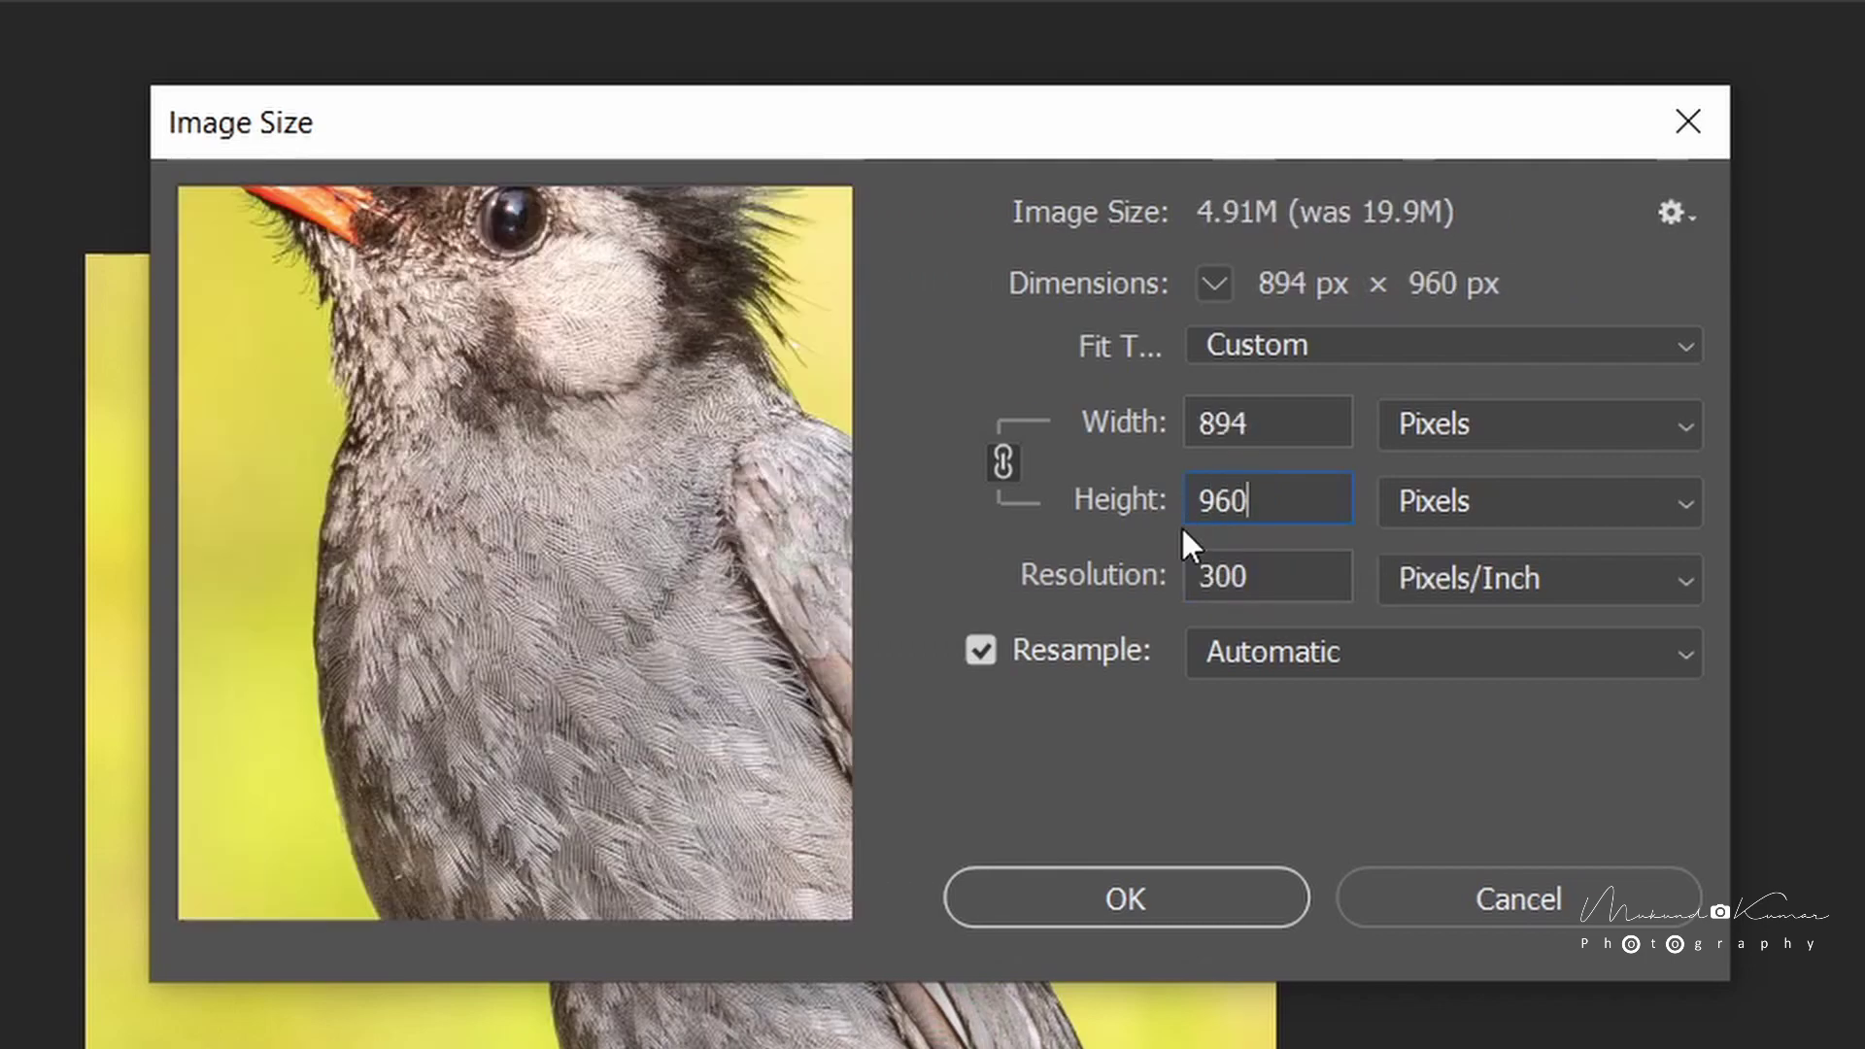
Step: Choose Preserve Details 2.0 as the resampling method and apply the new image size
{"action": "left_click", "coordinate": [1302, 579]}
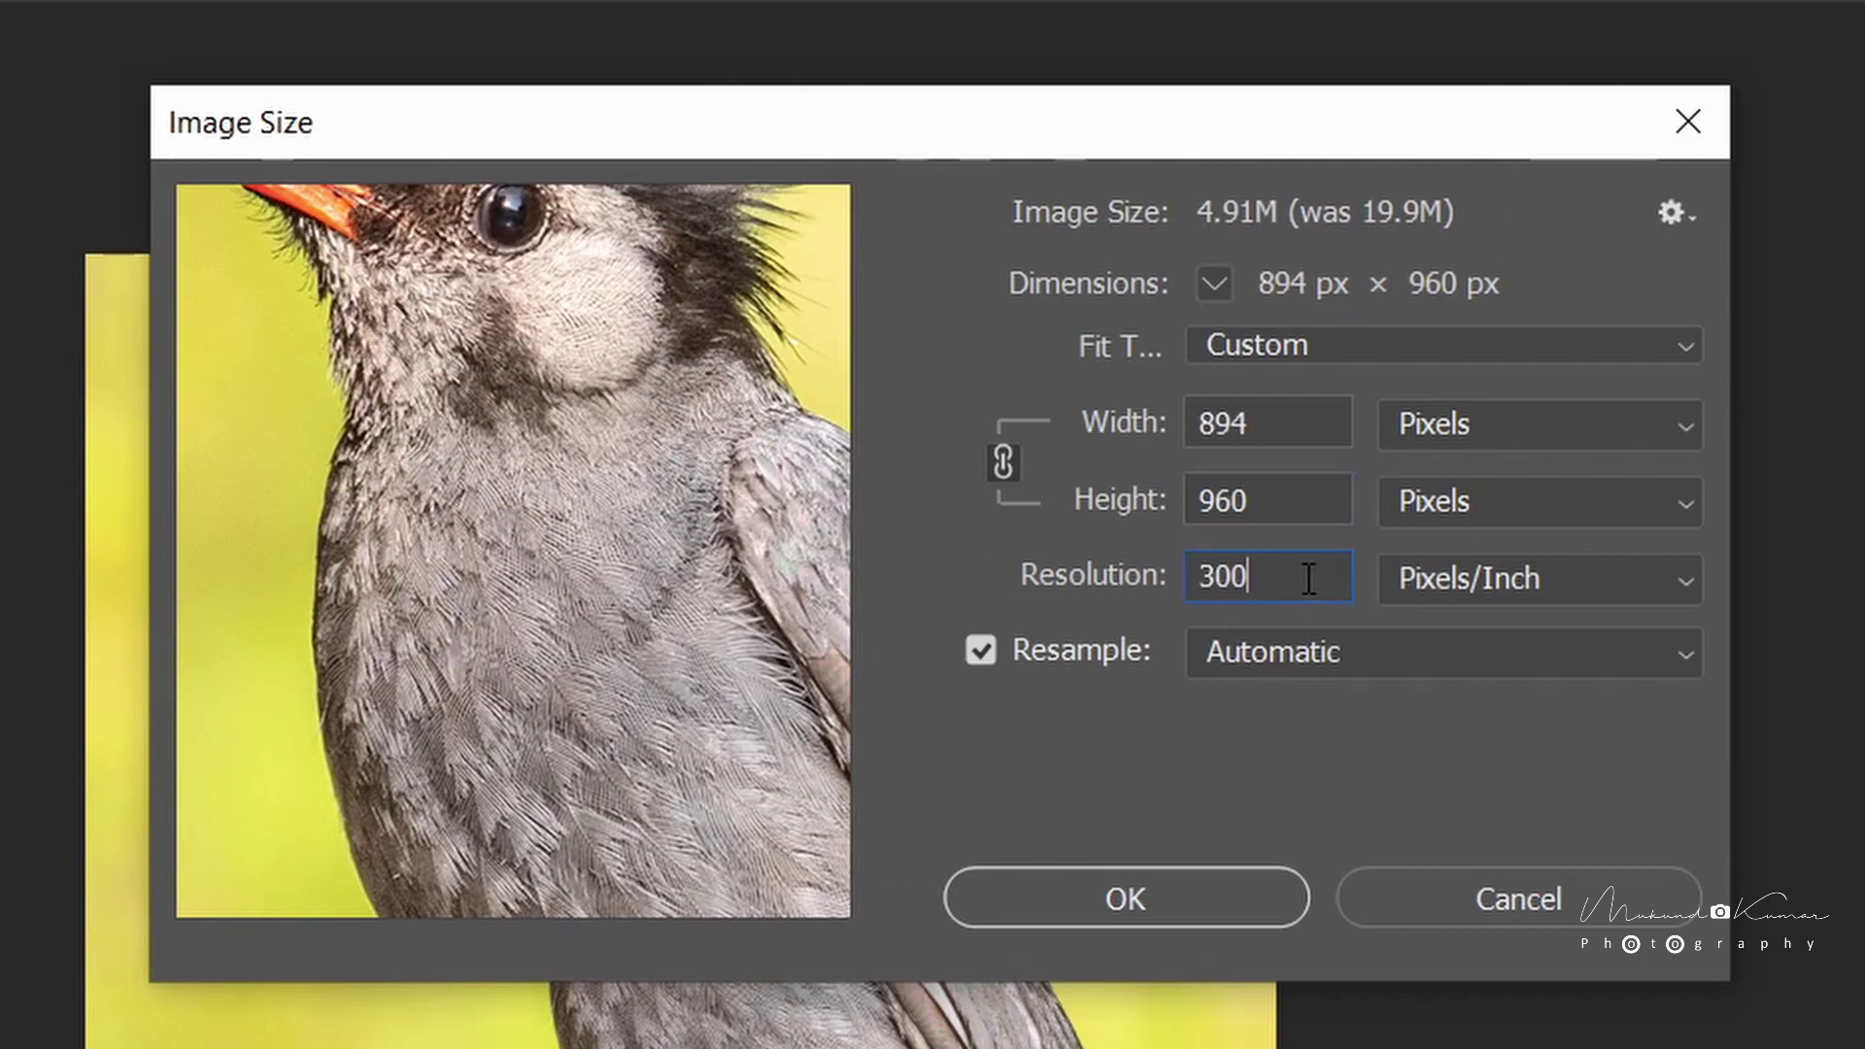
{"action": "left_click", "coordinate": [1292, 653]}
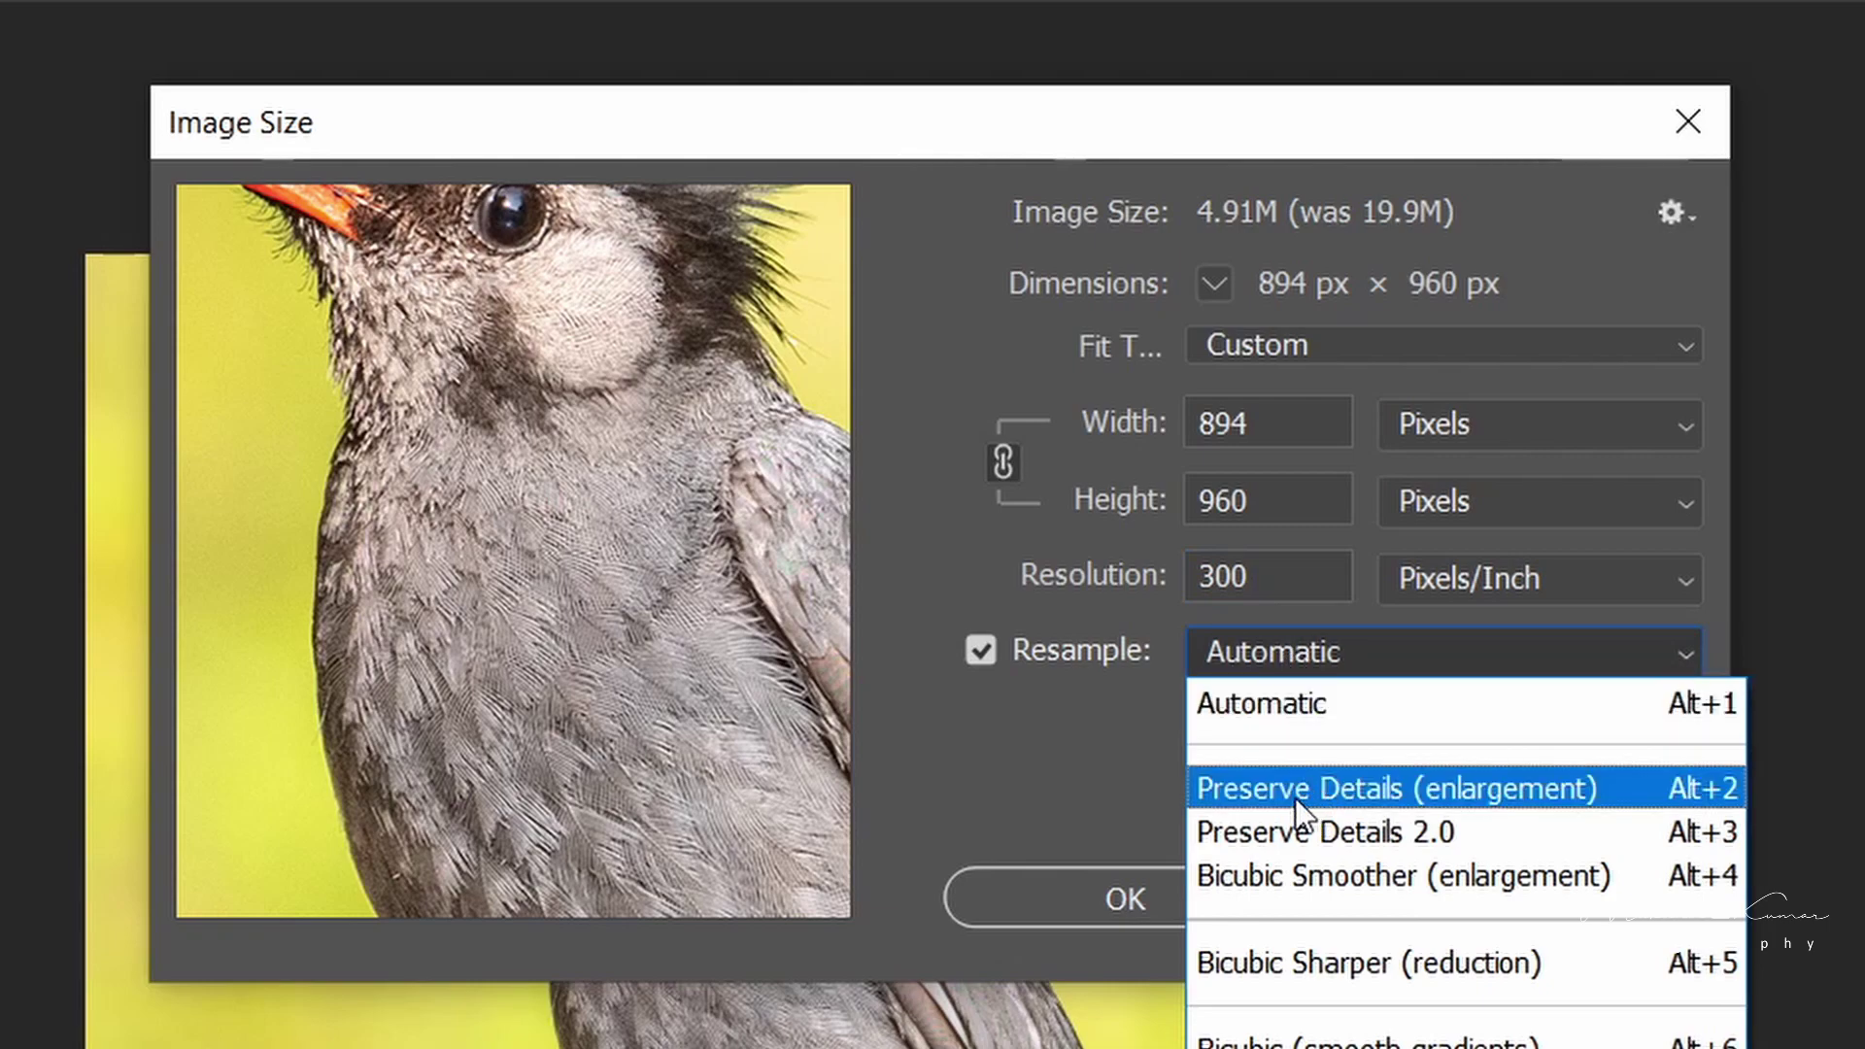
{"action": "left_click", "coordinate": [1303, 835]}
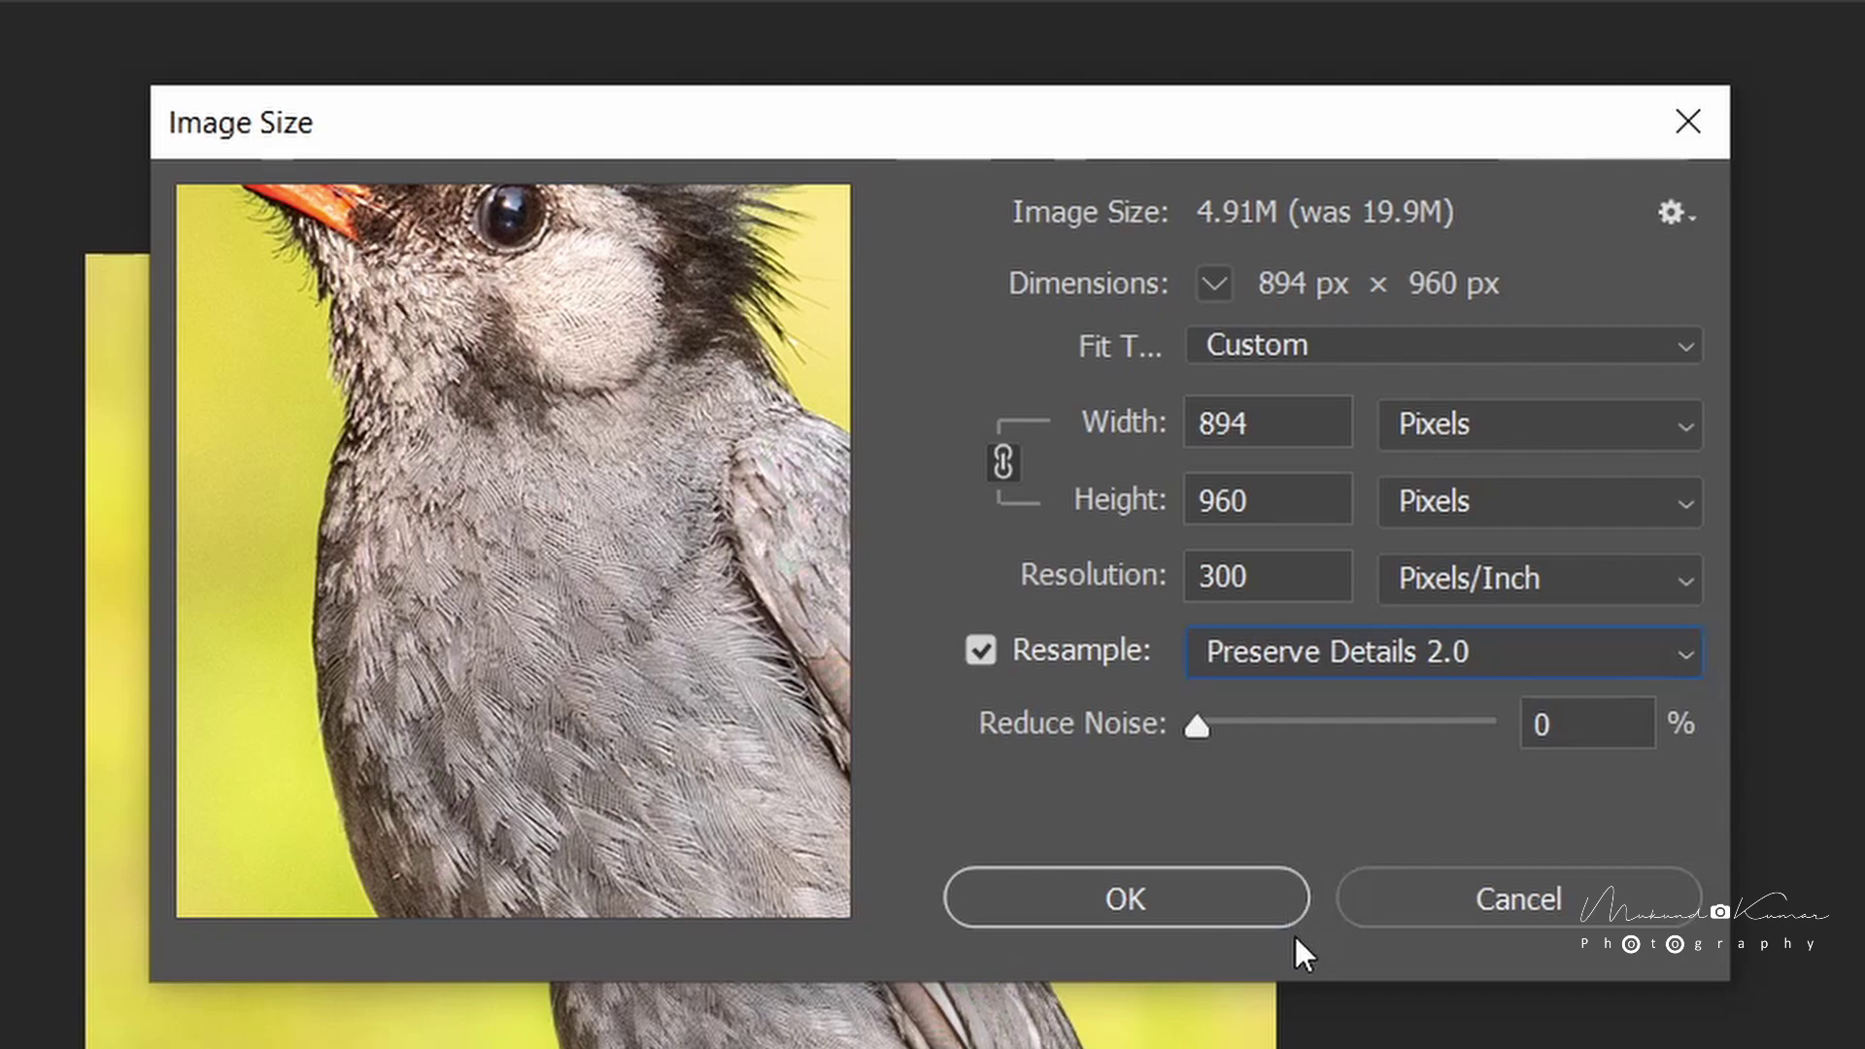
{"action": "left_click", "coordinate": [1227, 888]}
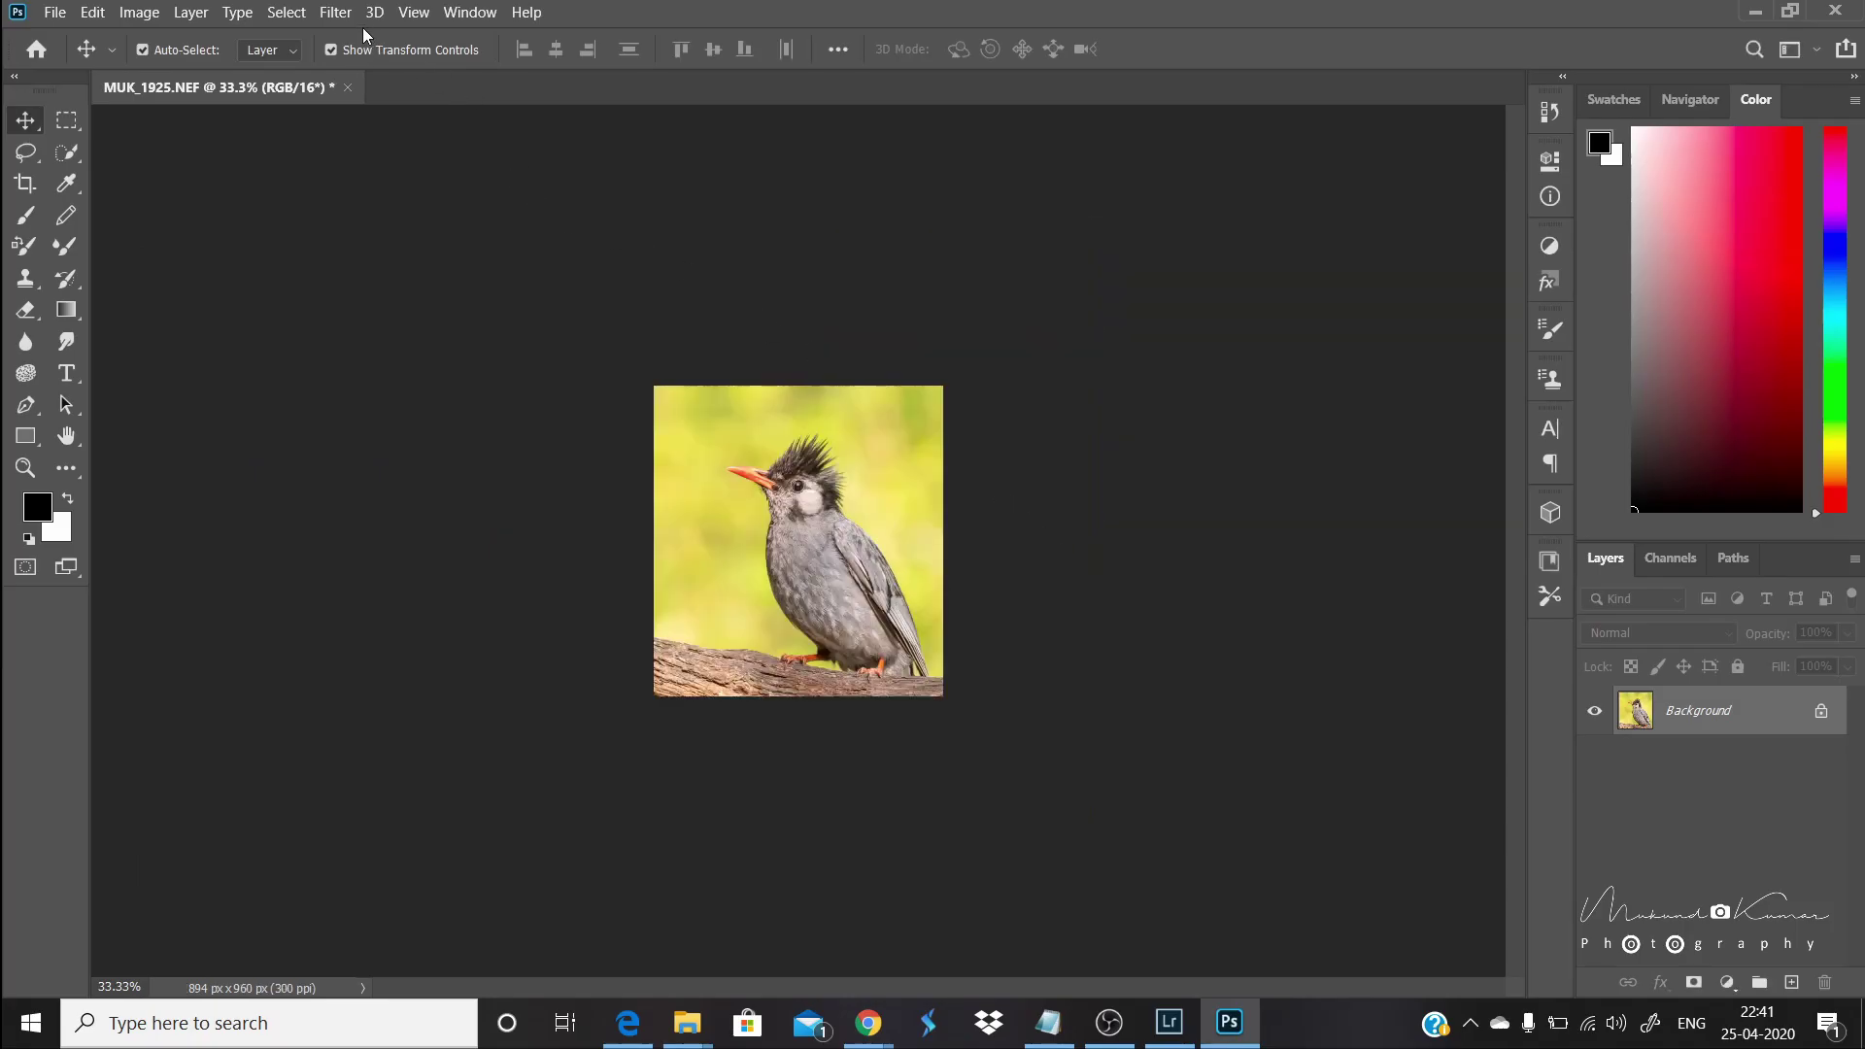
Step: Apply Smart Sharpen to the photo with Amount 50%, Radius 0.7 px, Reduce Noise 4% and Lens Blur removal
{"action": "left_click", "coordinate": [414, 12]}
{"action": "left_click", "coordinate": [487, 226]}
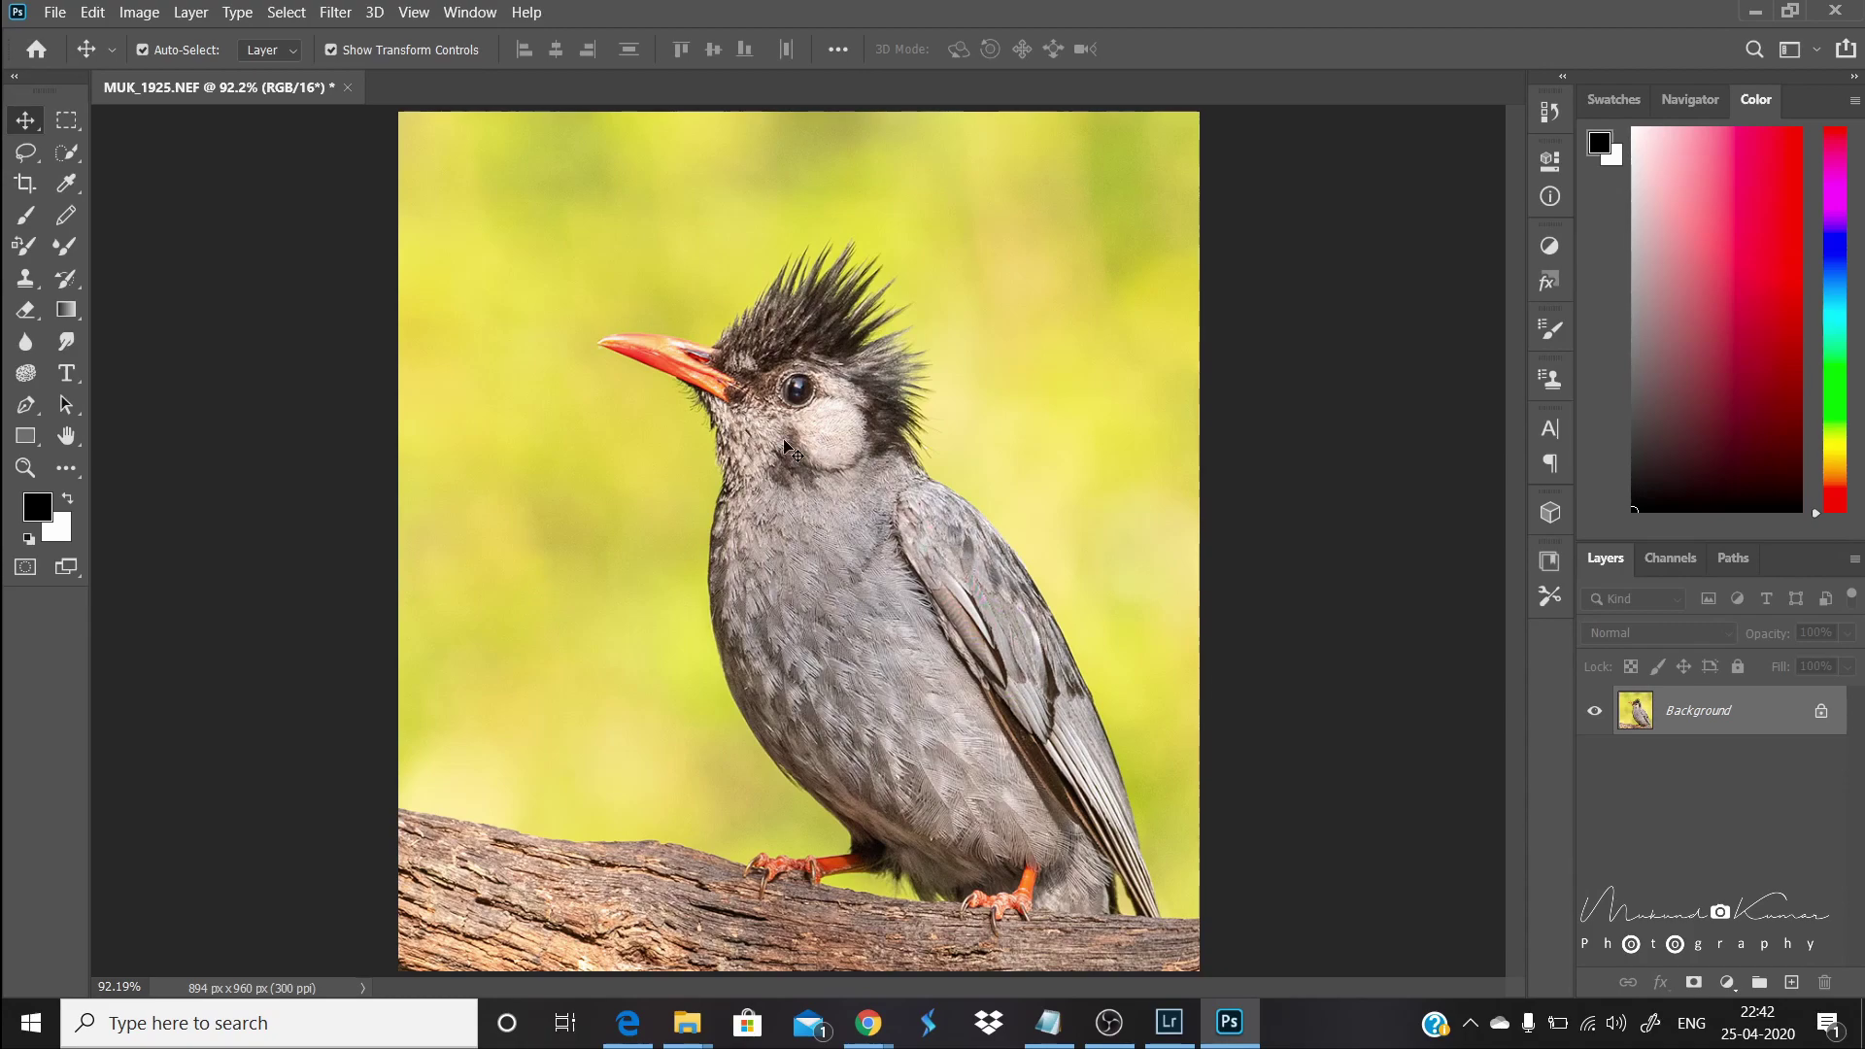
{"action": "left_click", "coordinate": [335, 11]}
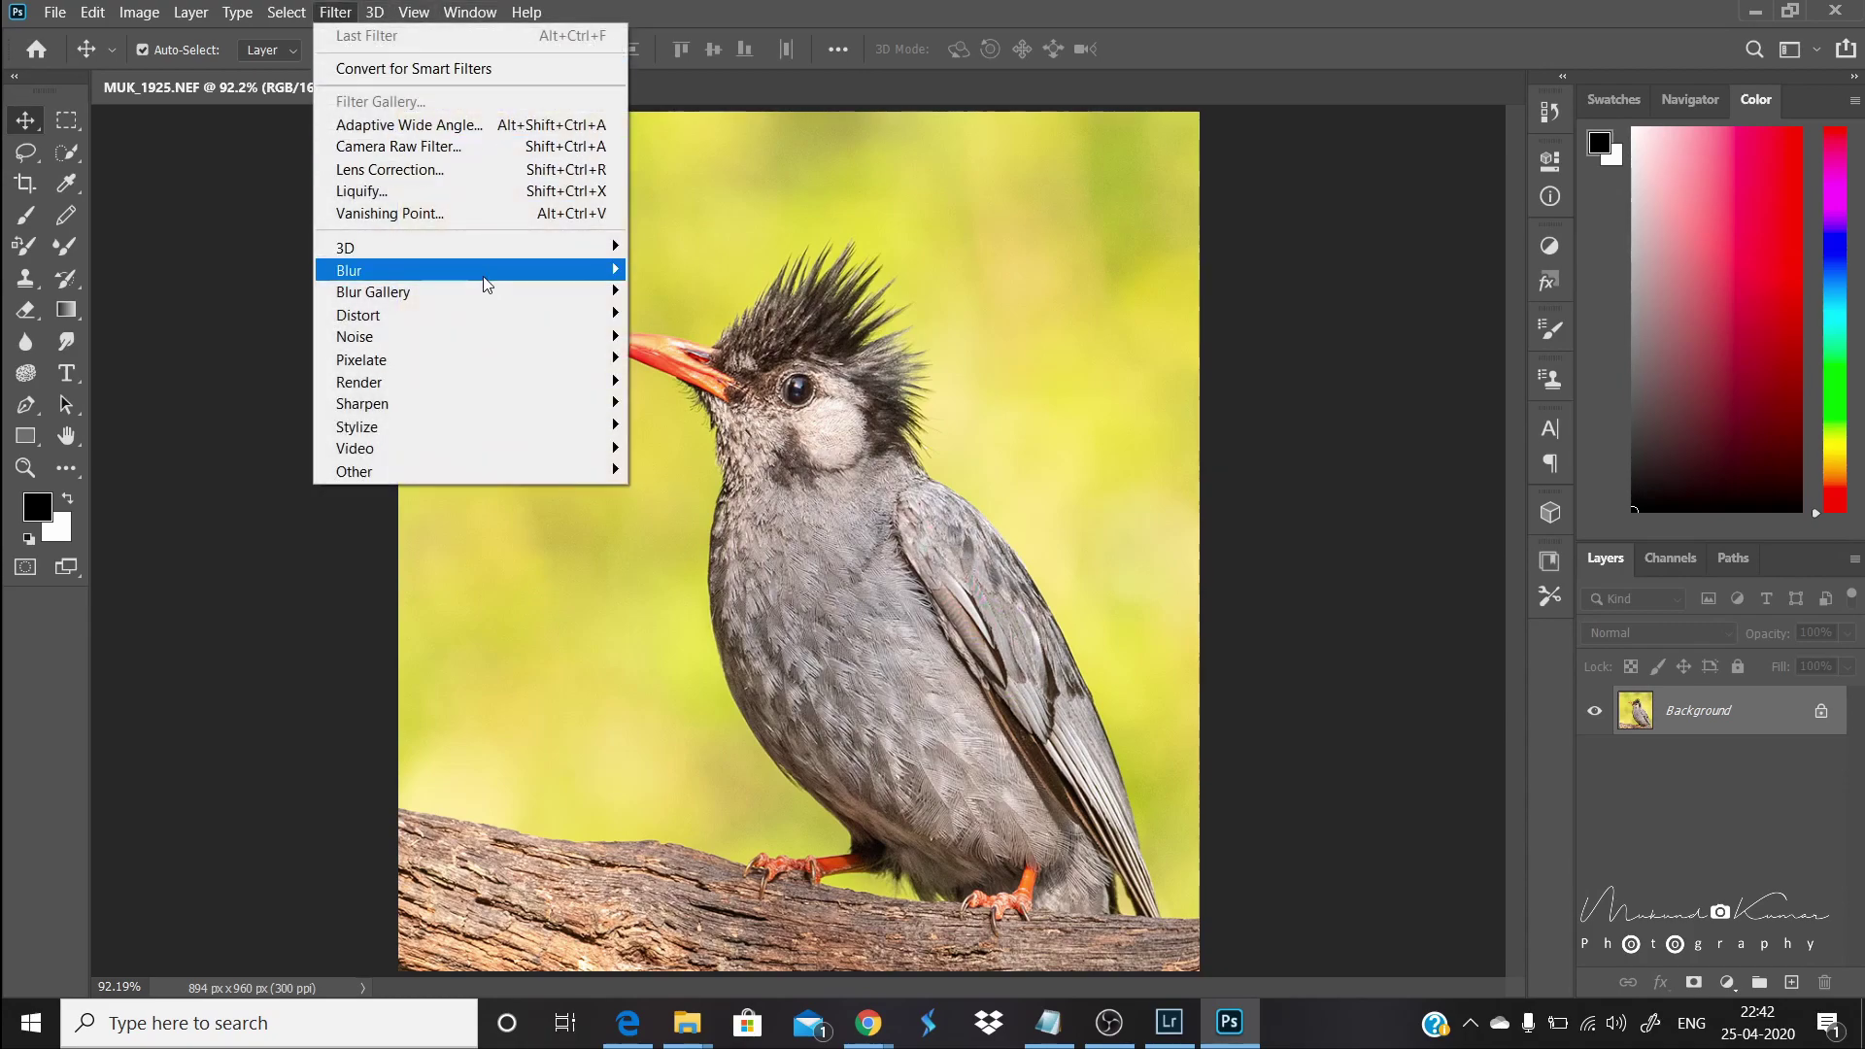
{"action": "mouse_move", "coordinate": [524, 410]}
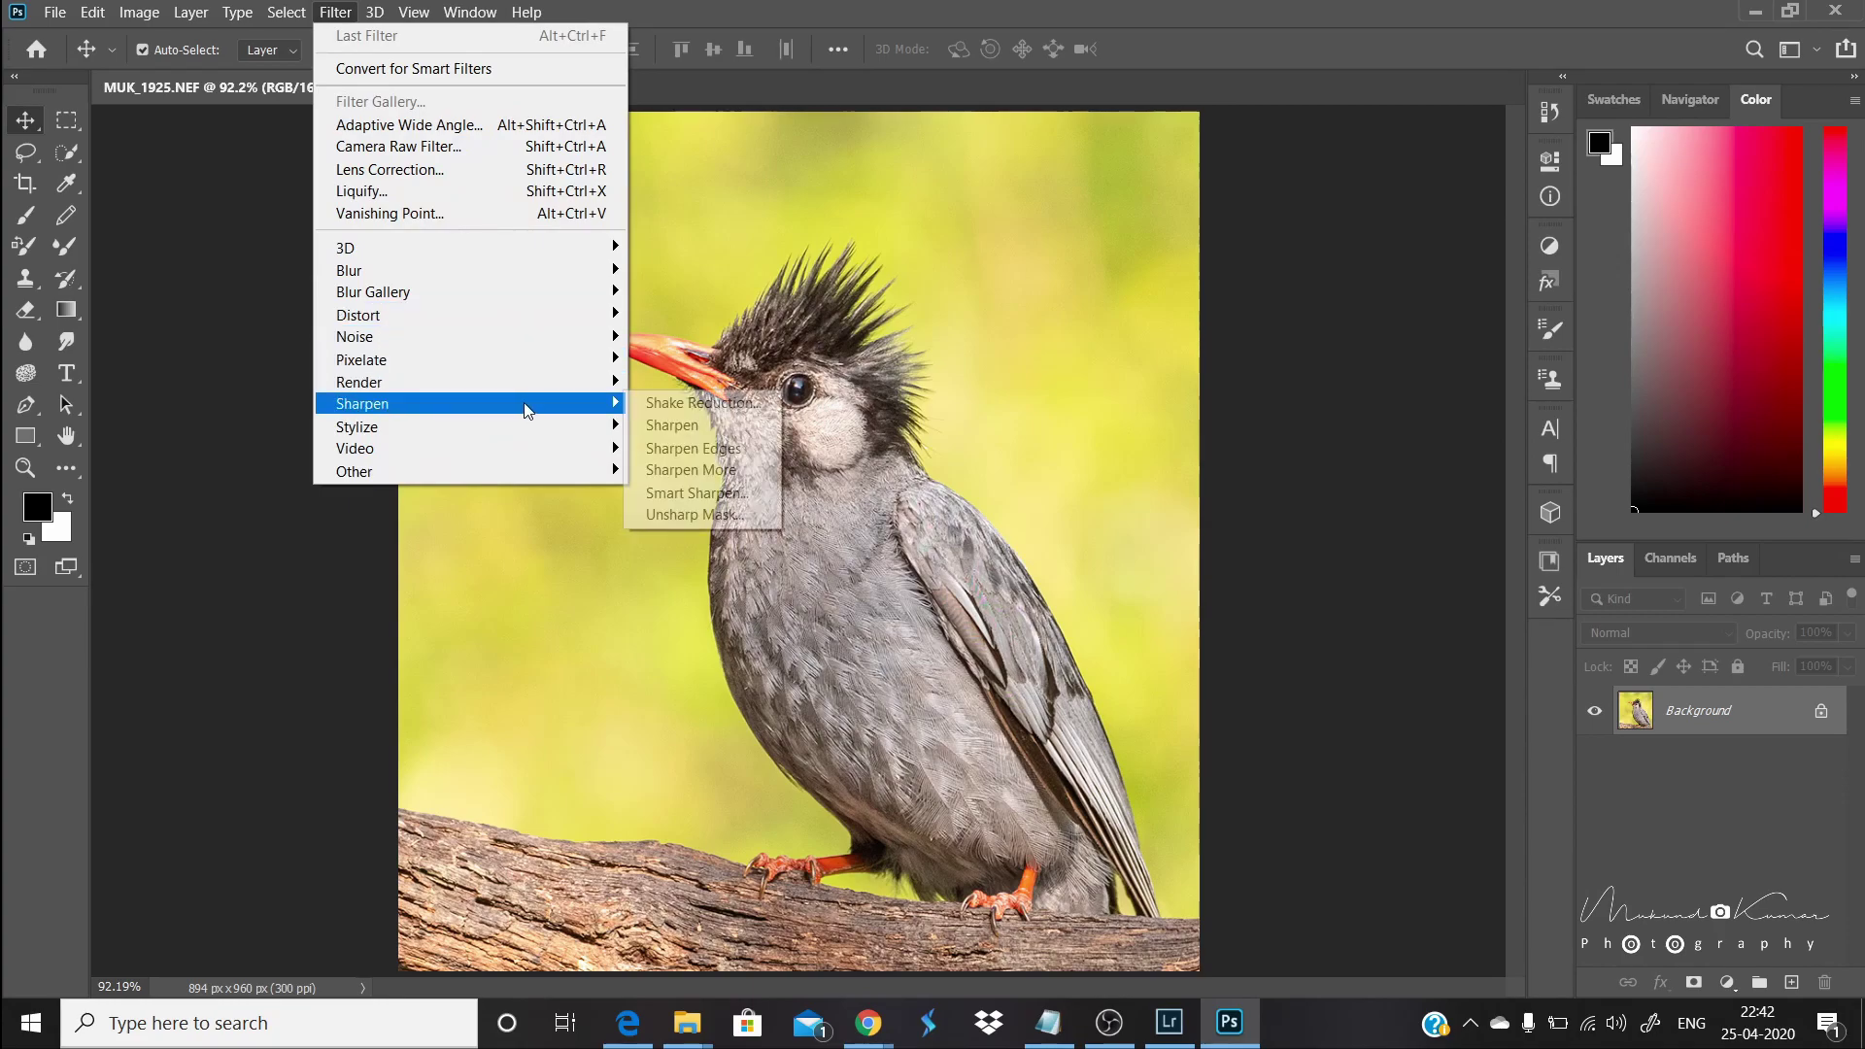
{"action": "left_click", "coordinate": [731, 496]}
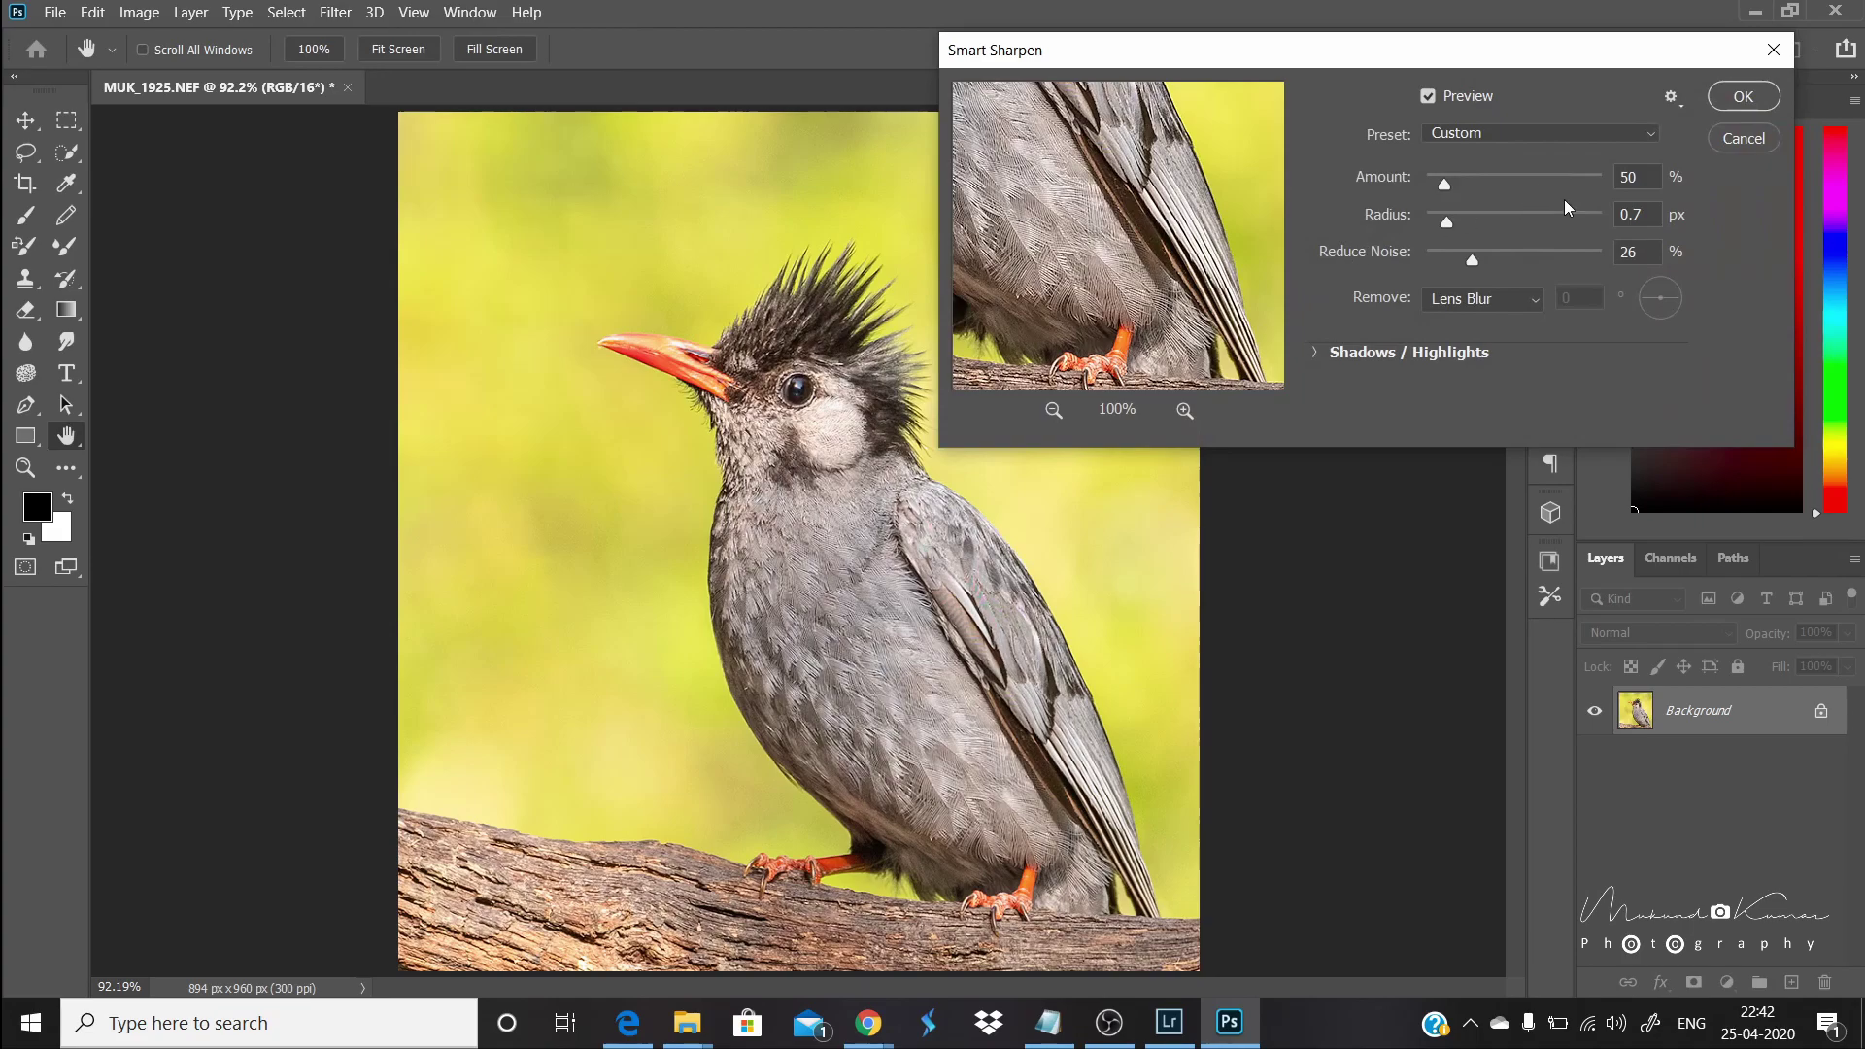
{"action": "left_click_drag", "start_coordinate": [1473, 259], "coordinate": [1433, 259]}
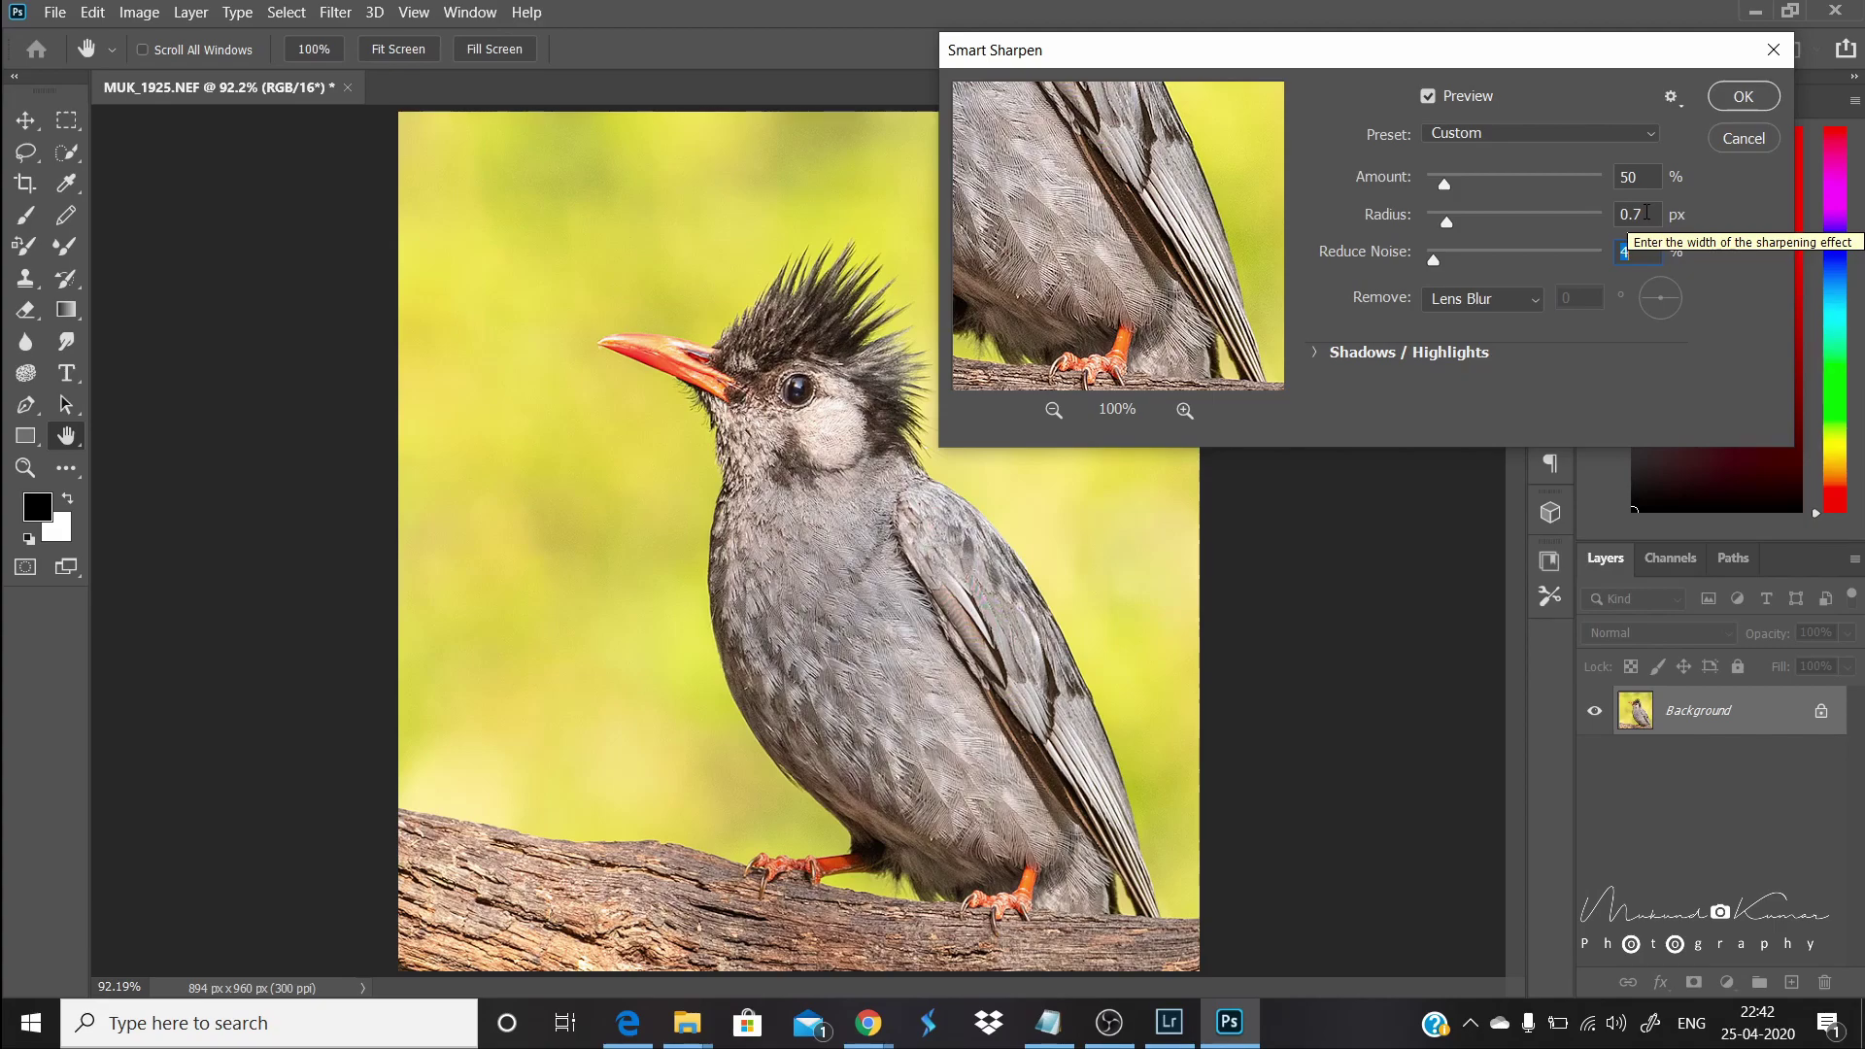
{"action": "left_click", "coordinate": [1728, 104]}
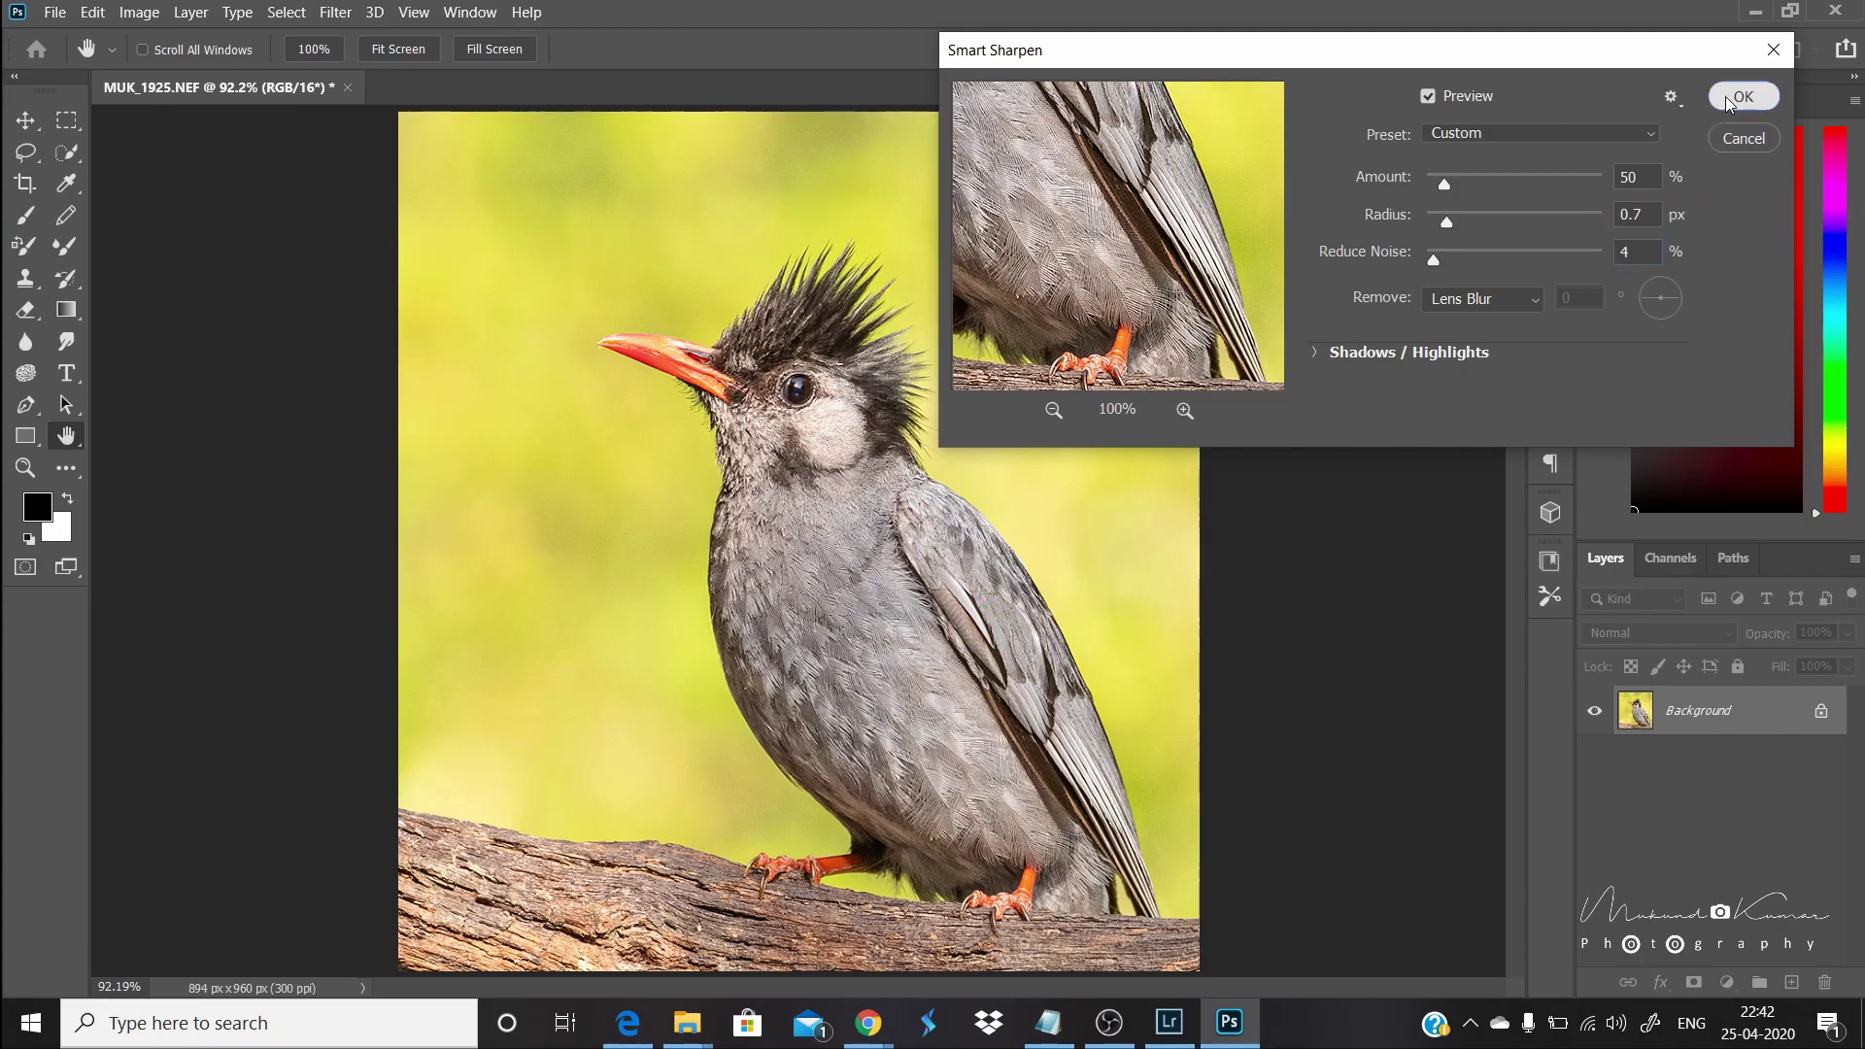
{"action": "key", "text": "v"}
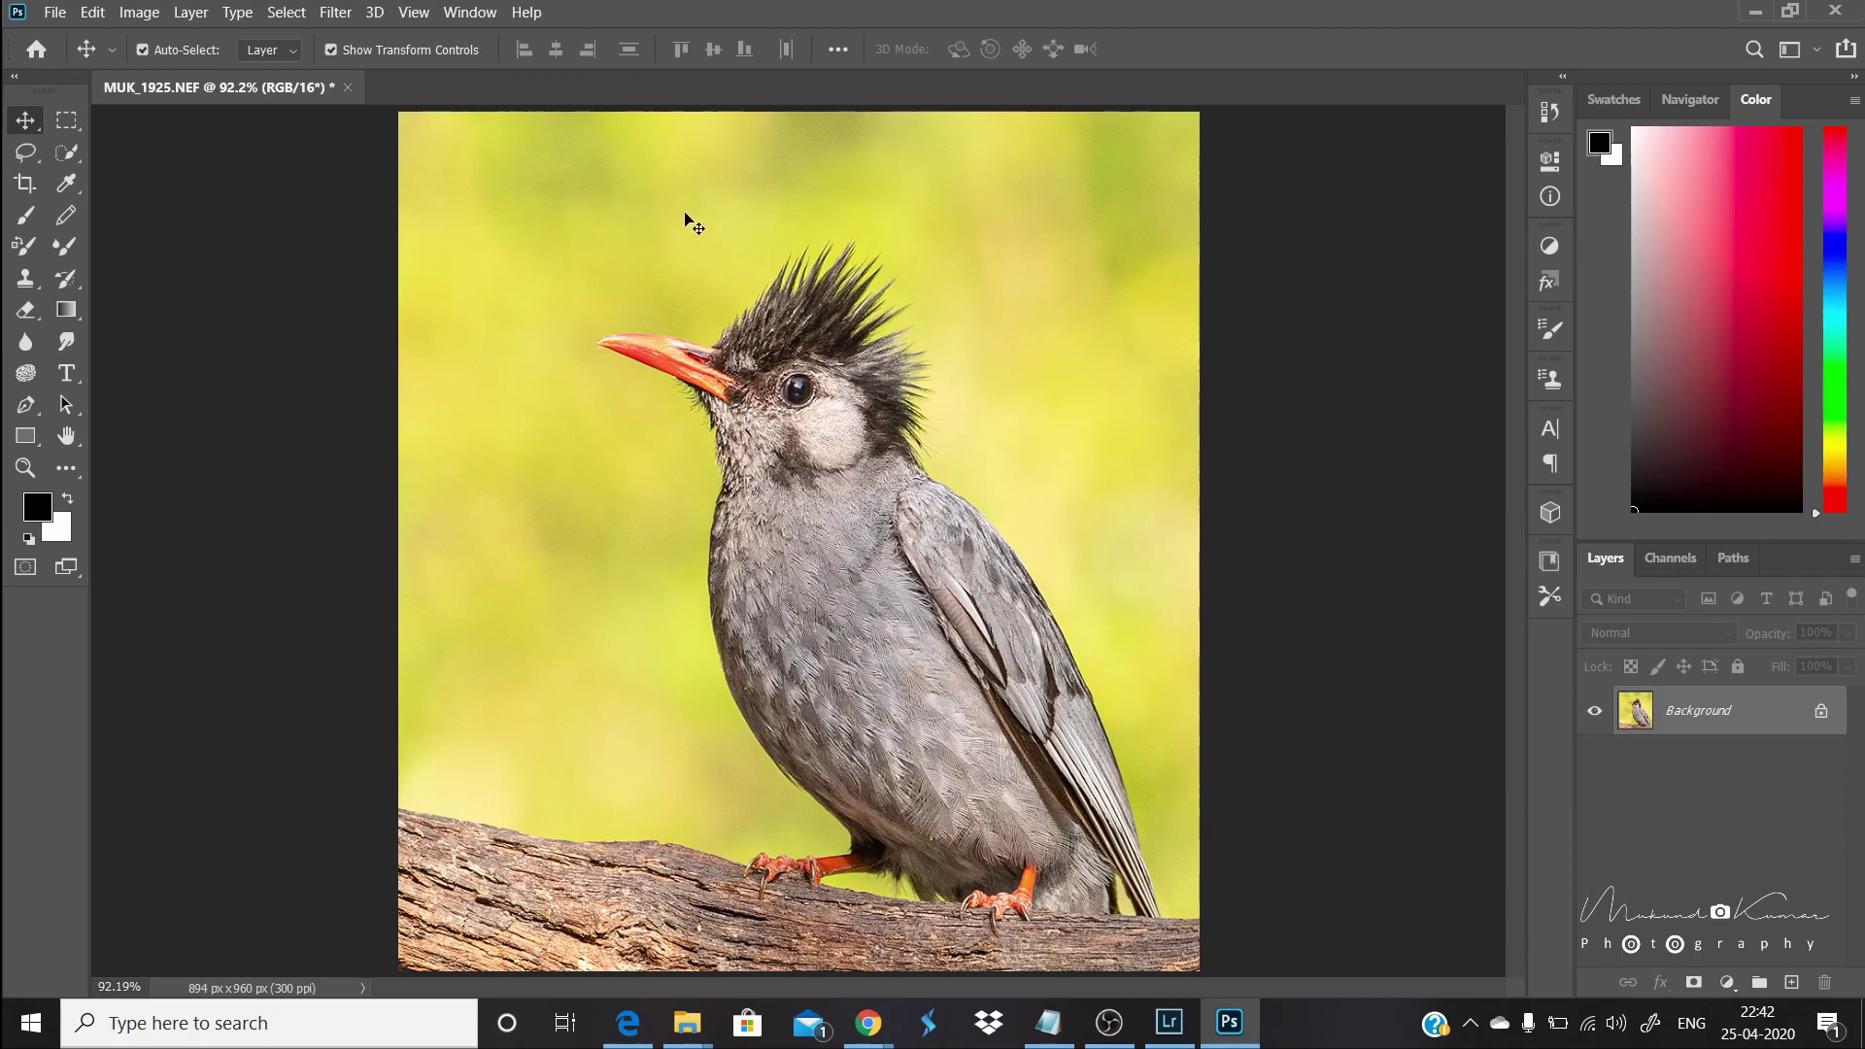
Step: Apply Smart Sharpen a second time with the same settings, trying Gaussian Blur removal before going back to Lens Blur
{"action": "left_click", "coordinate": [346, 21]}
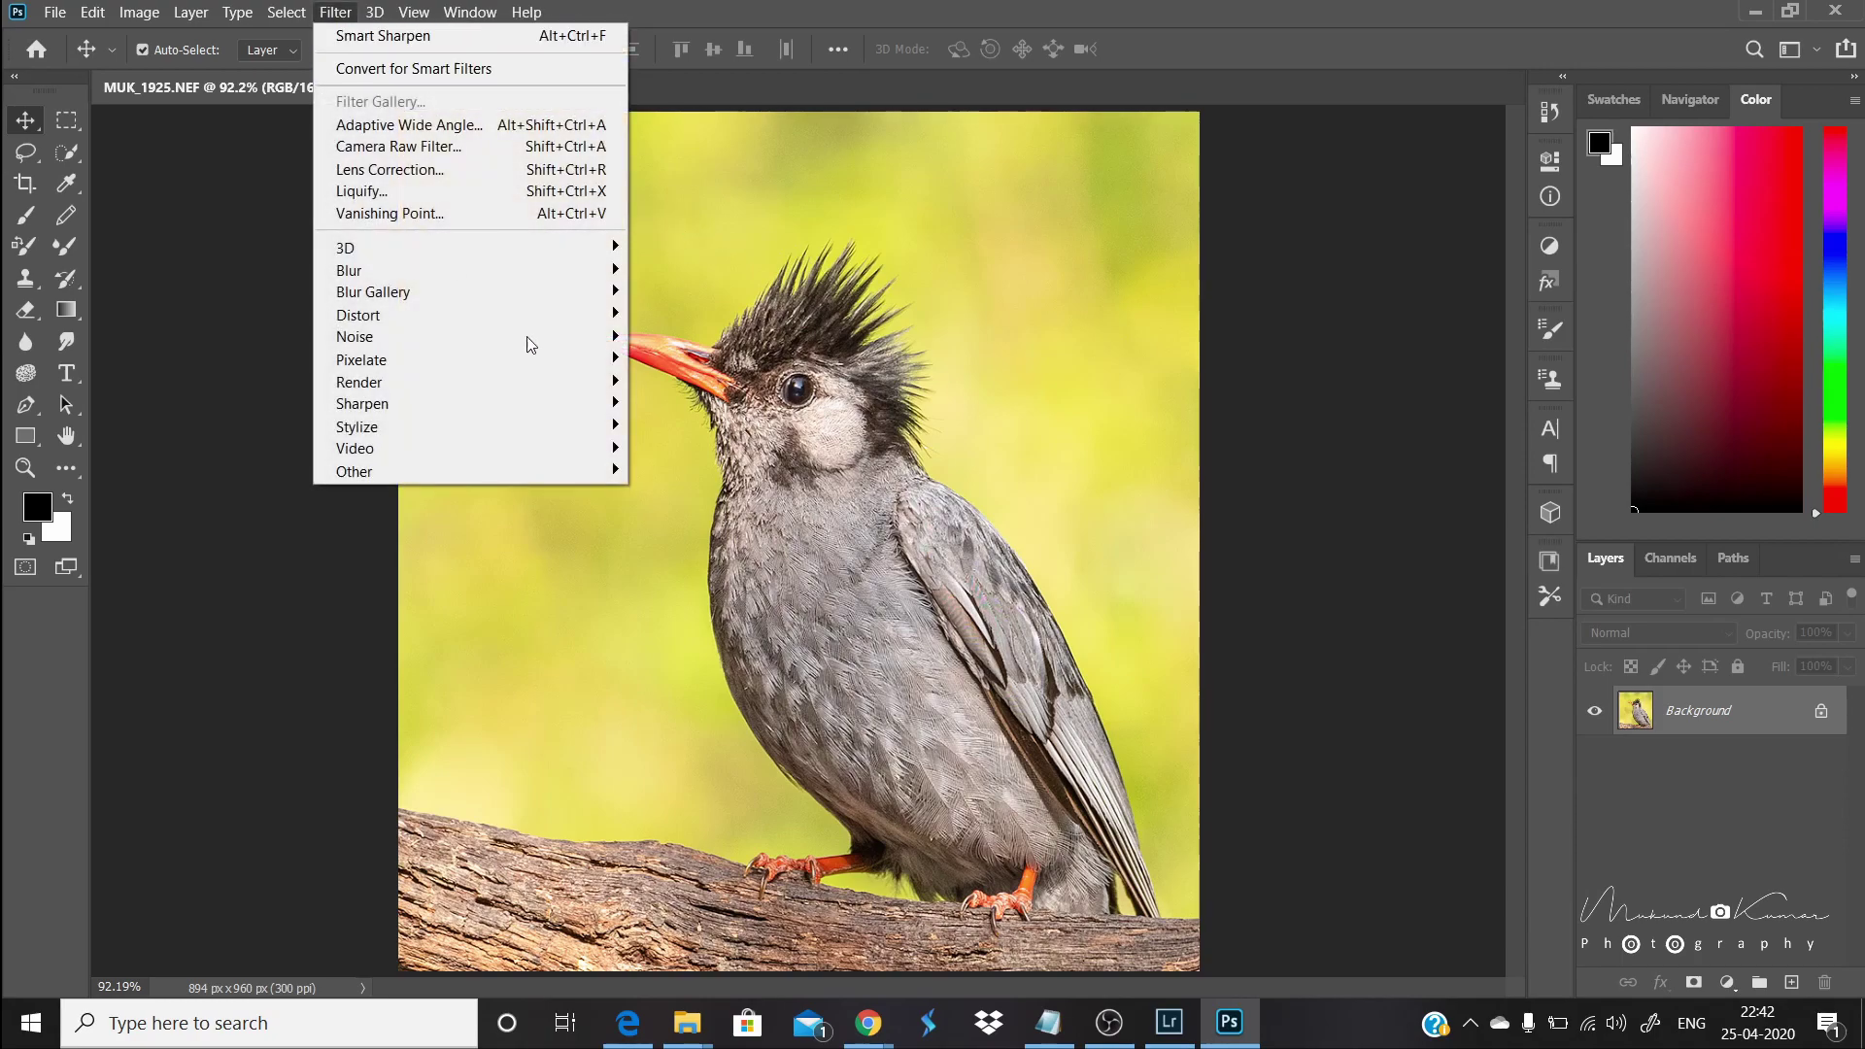
{"action": "mouse_move", "coordinate": [570, 404]}
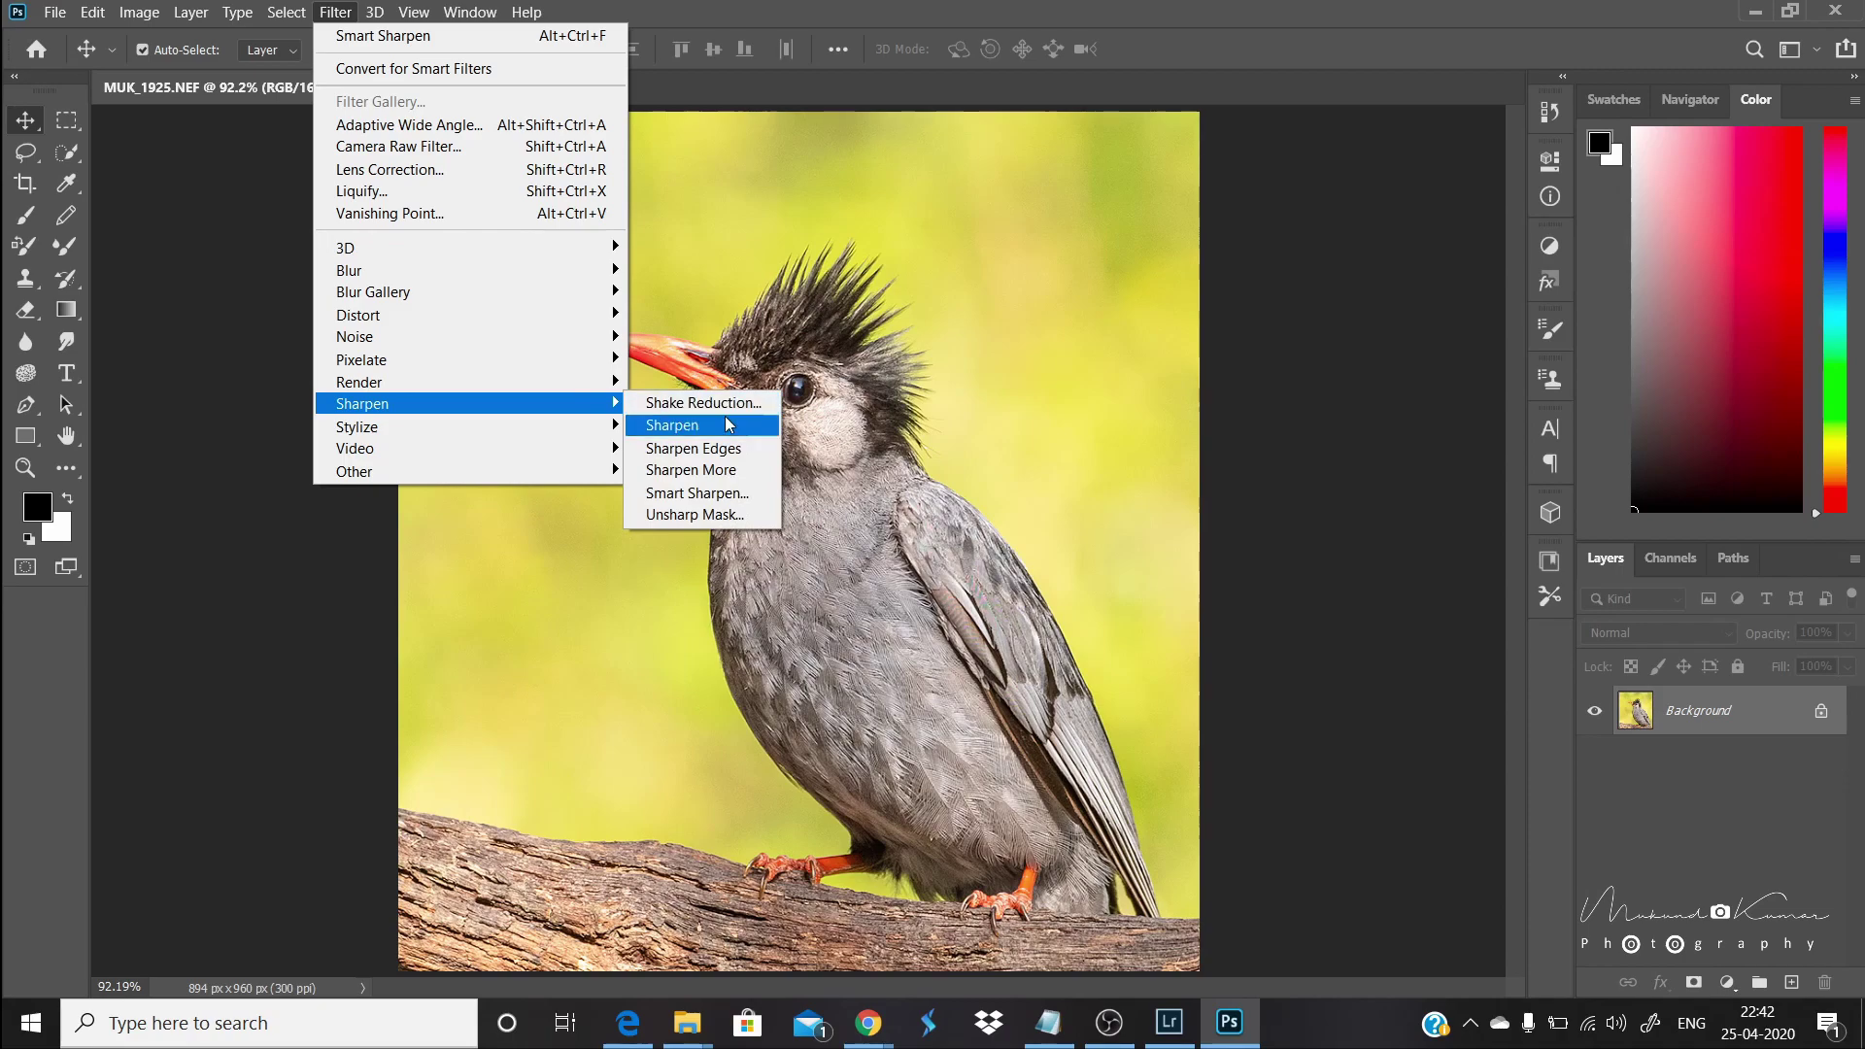
{"action": "left_click", "coordinate": [732, 496]}
{"action": "left_click", "coordinate": [1527, 302]}
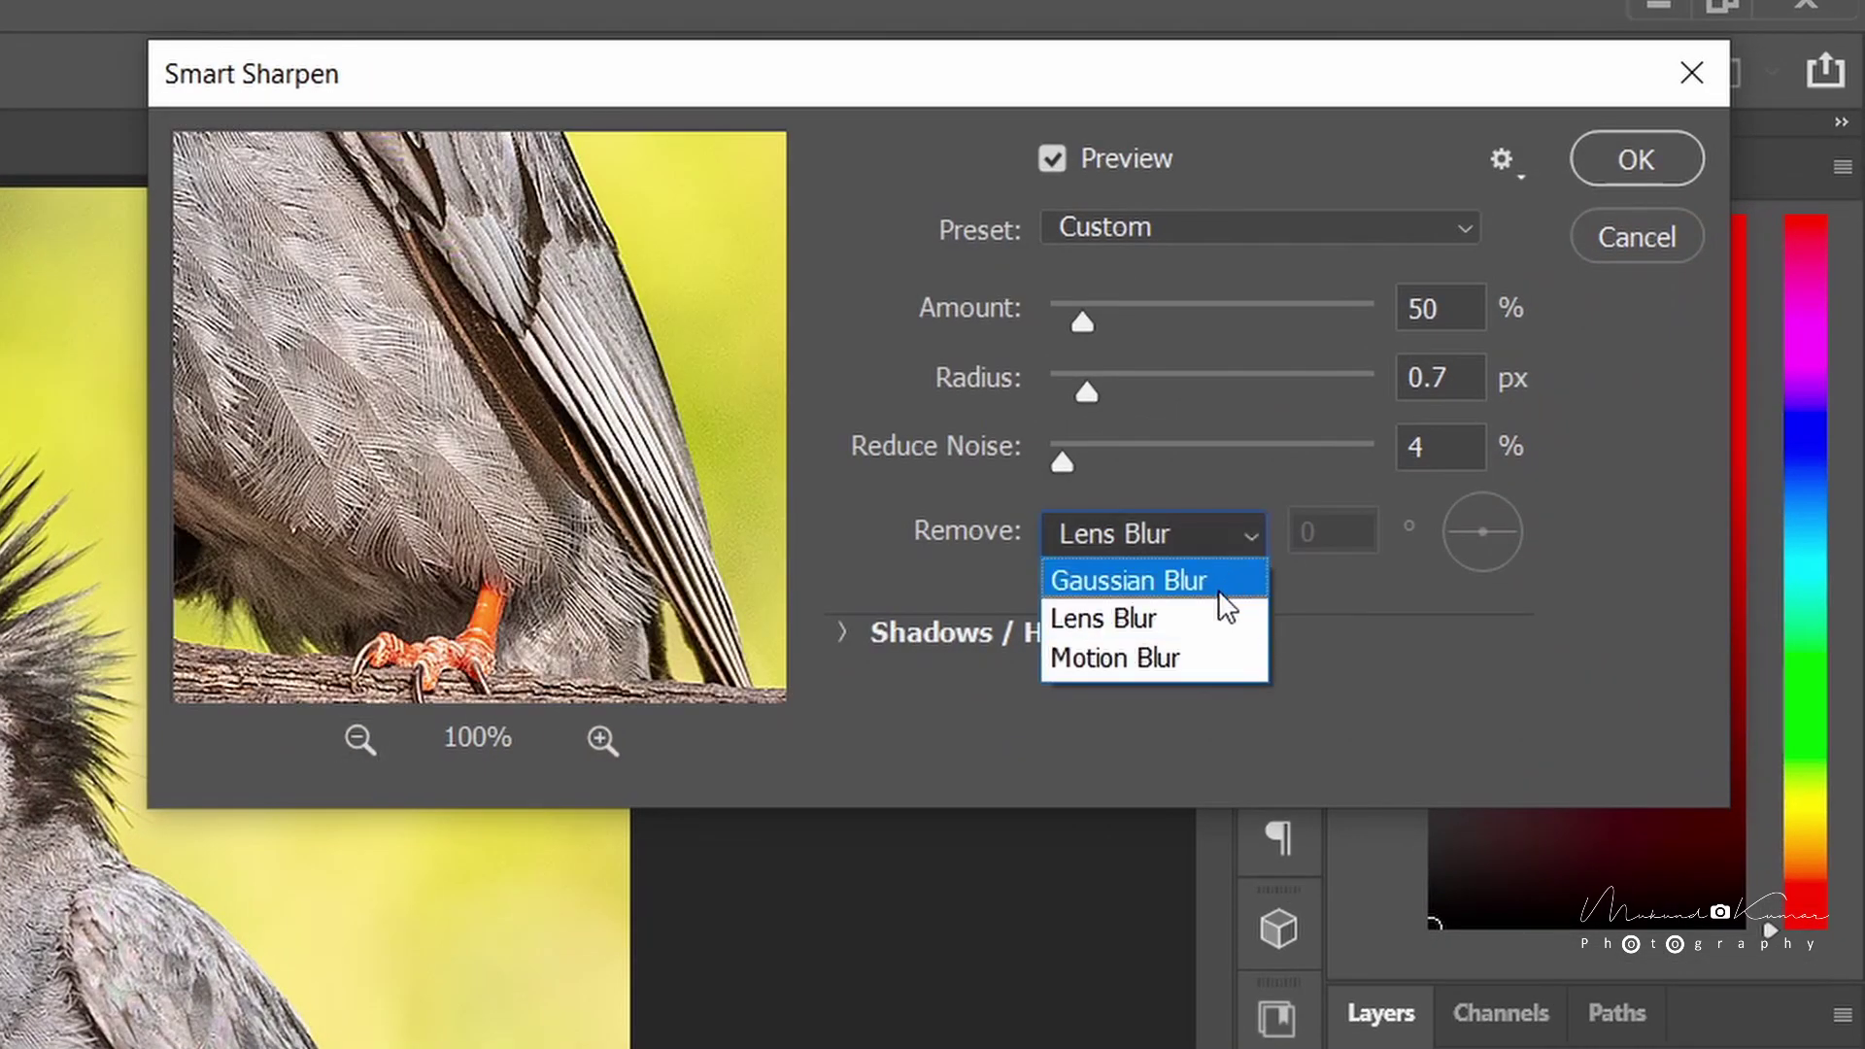
{"action": "left_click", "coordinate": [1217, 588]}
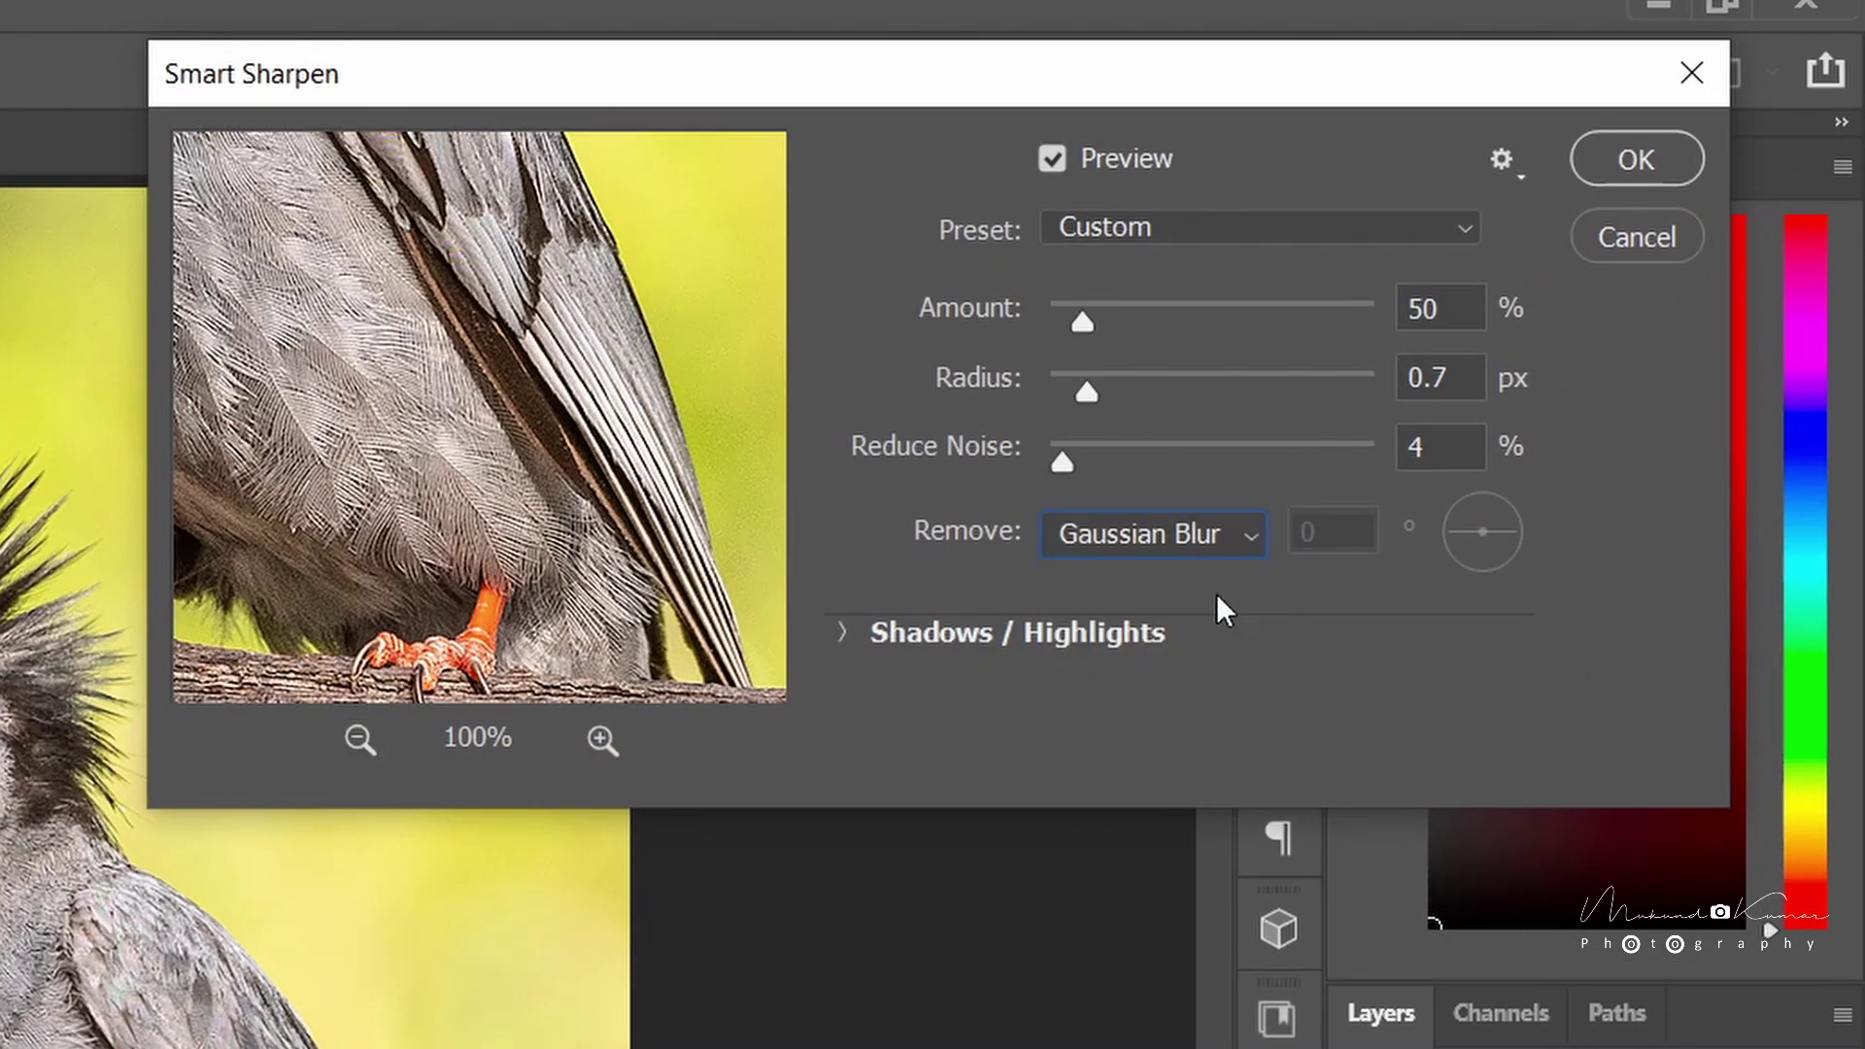
{"action": "left_click", "coordinate": [1220, 532]}
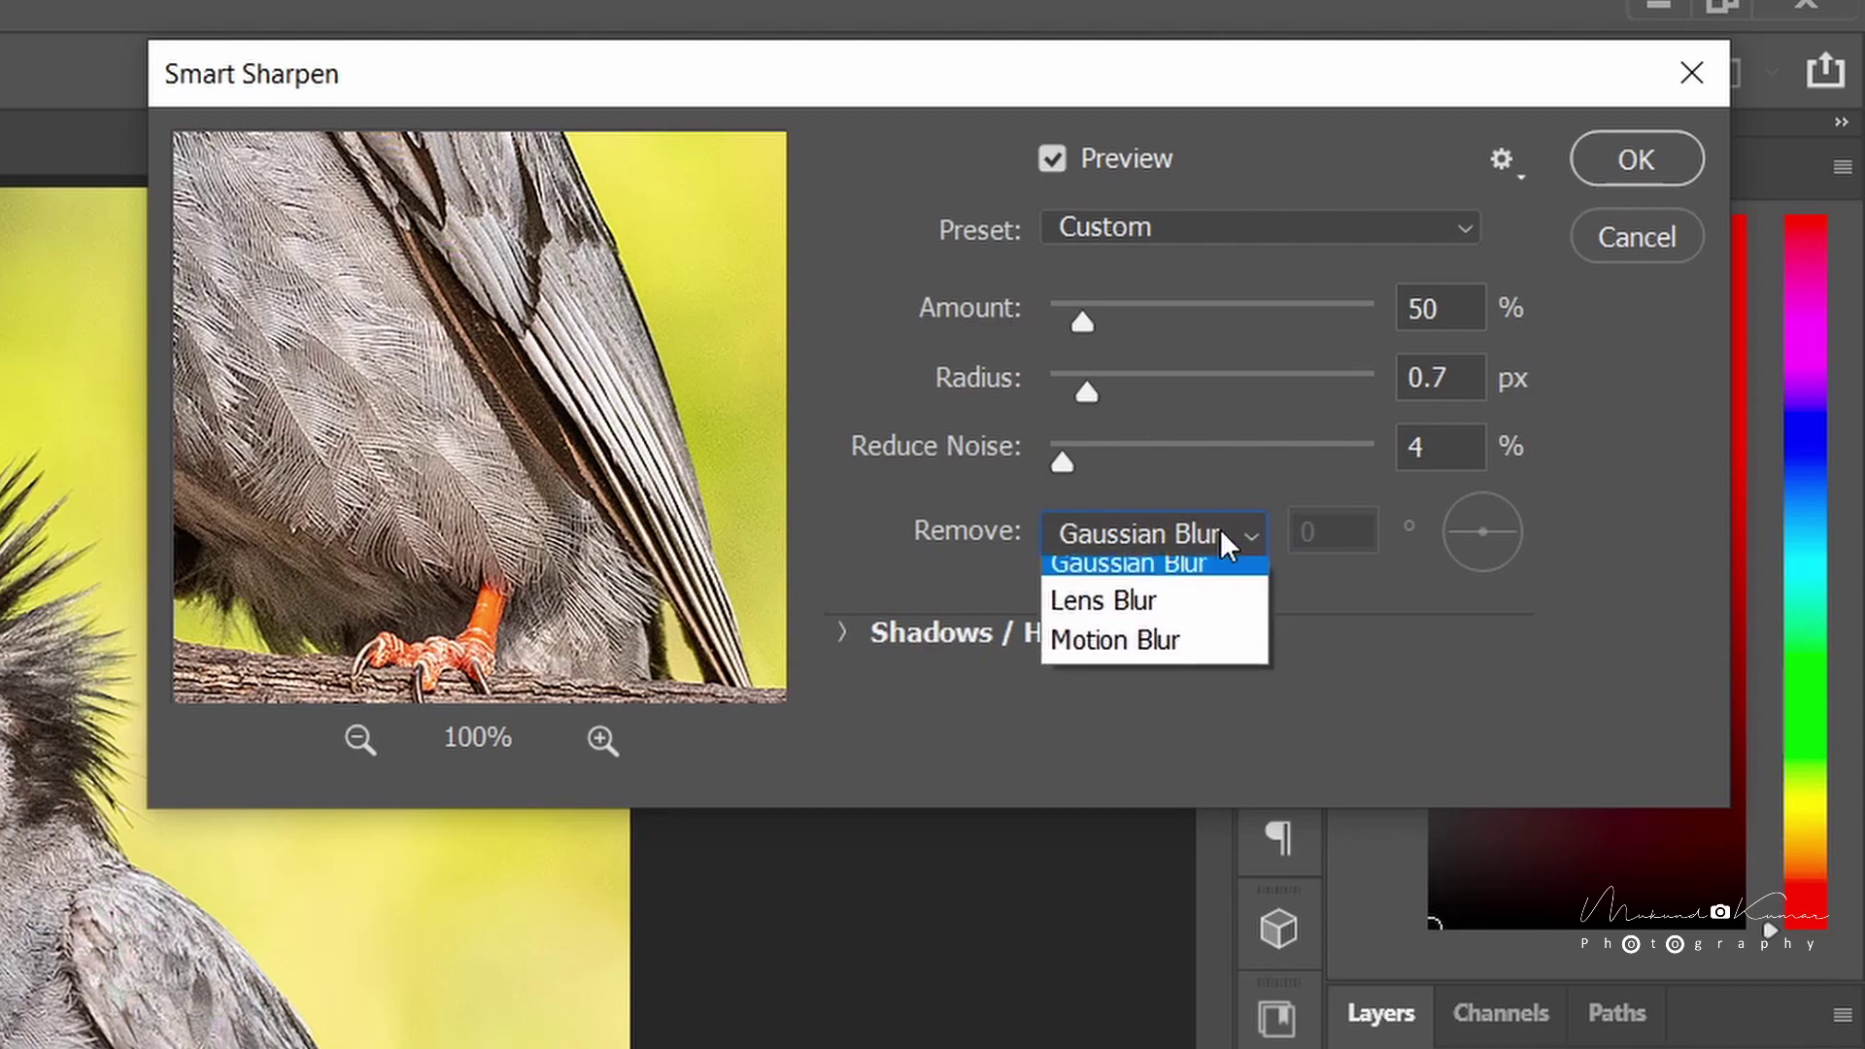
{"action": "left_click", "coordinate": [1216, 606]}
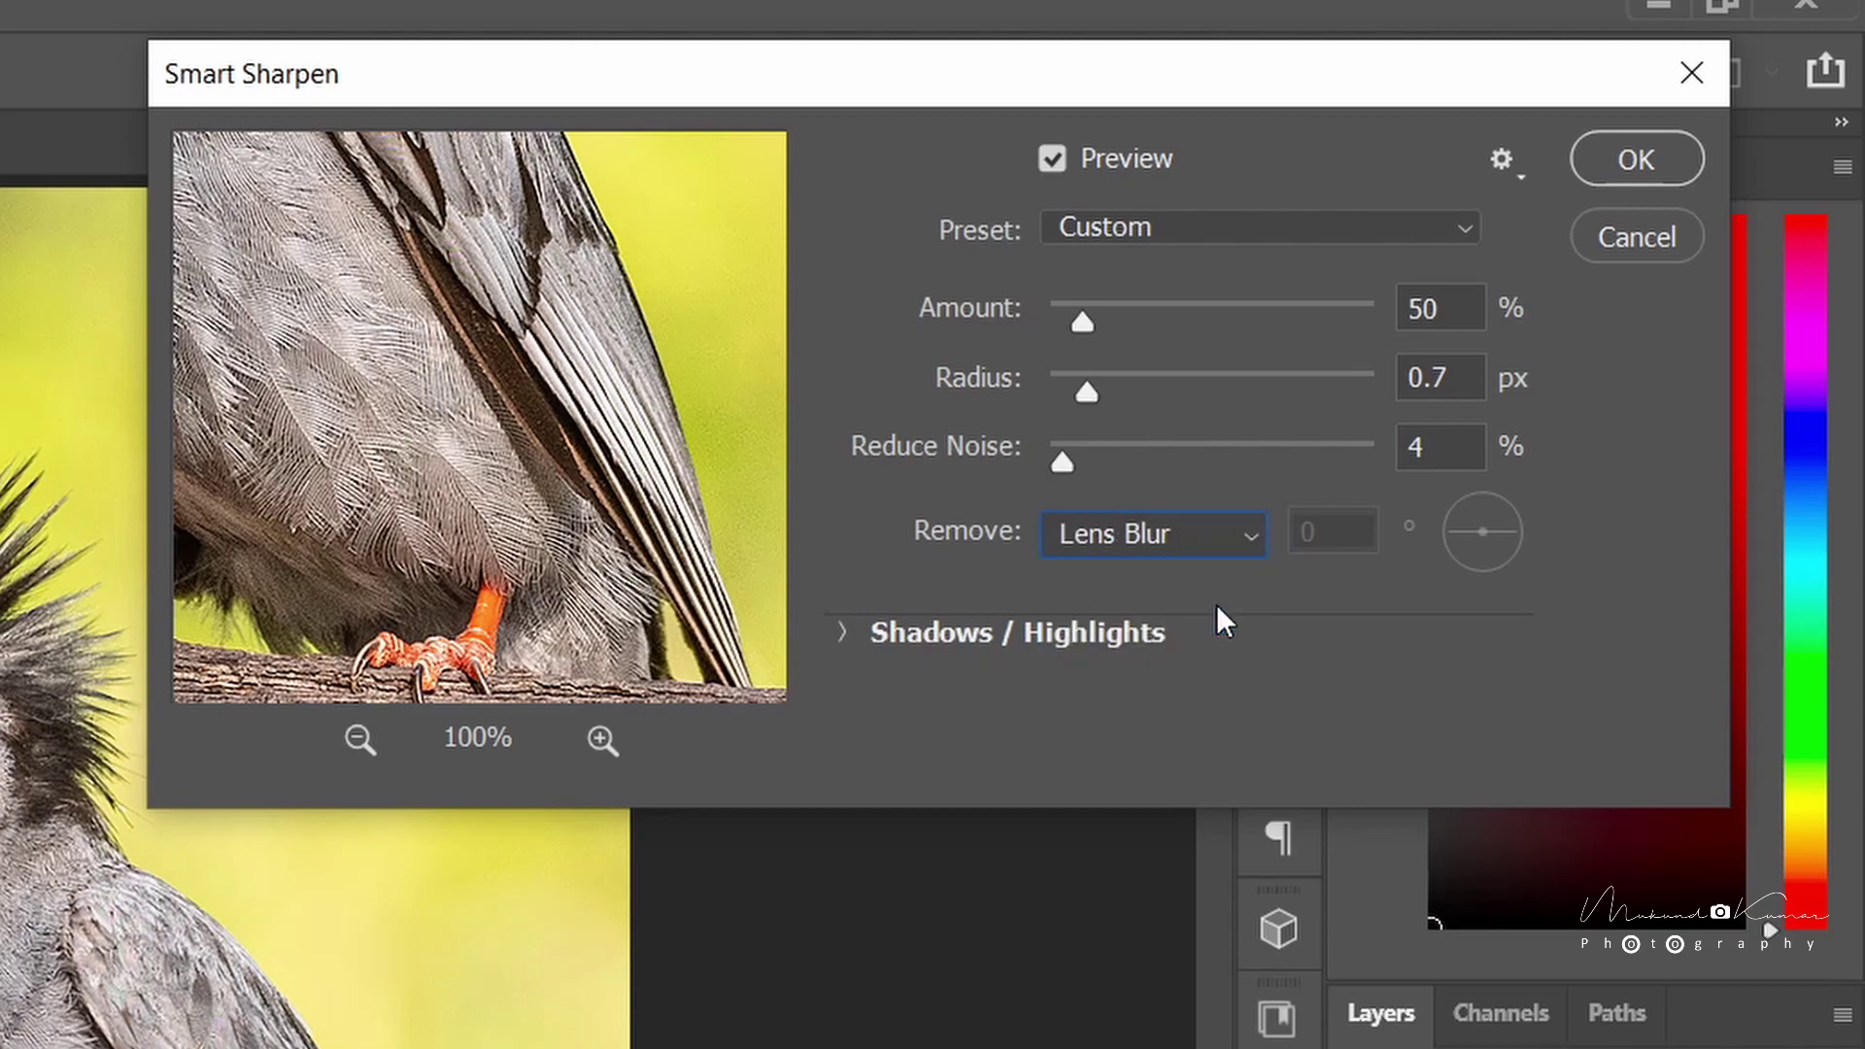
{"action": "left_click", "coordinate": [1632, 158]}
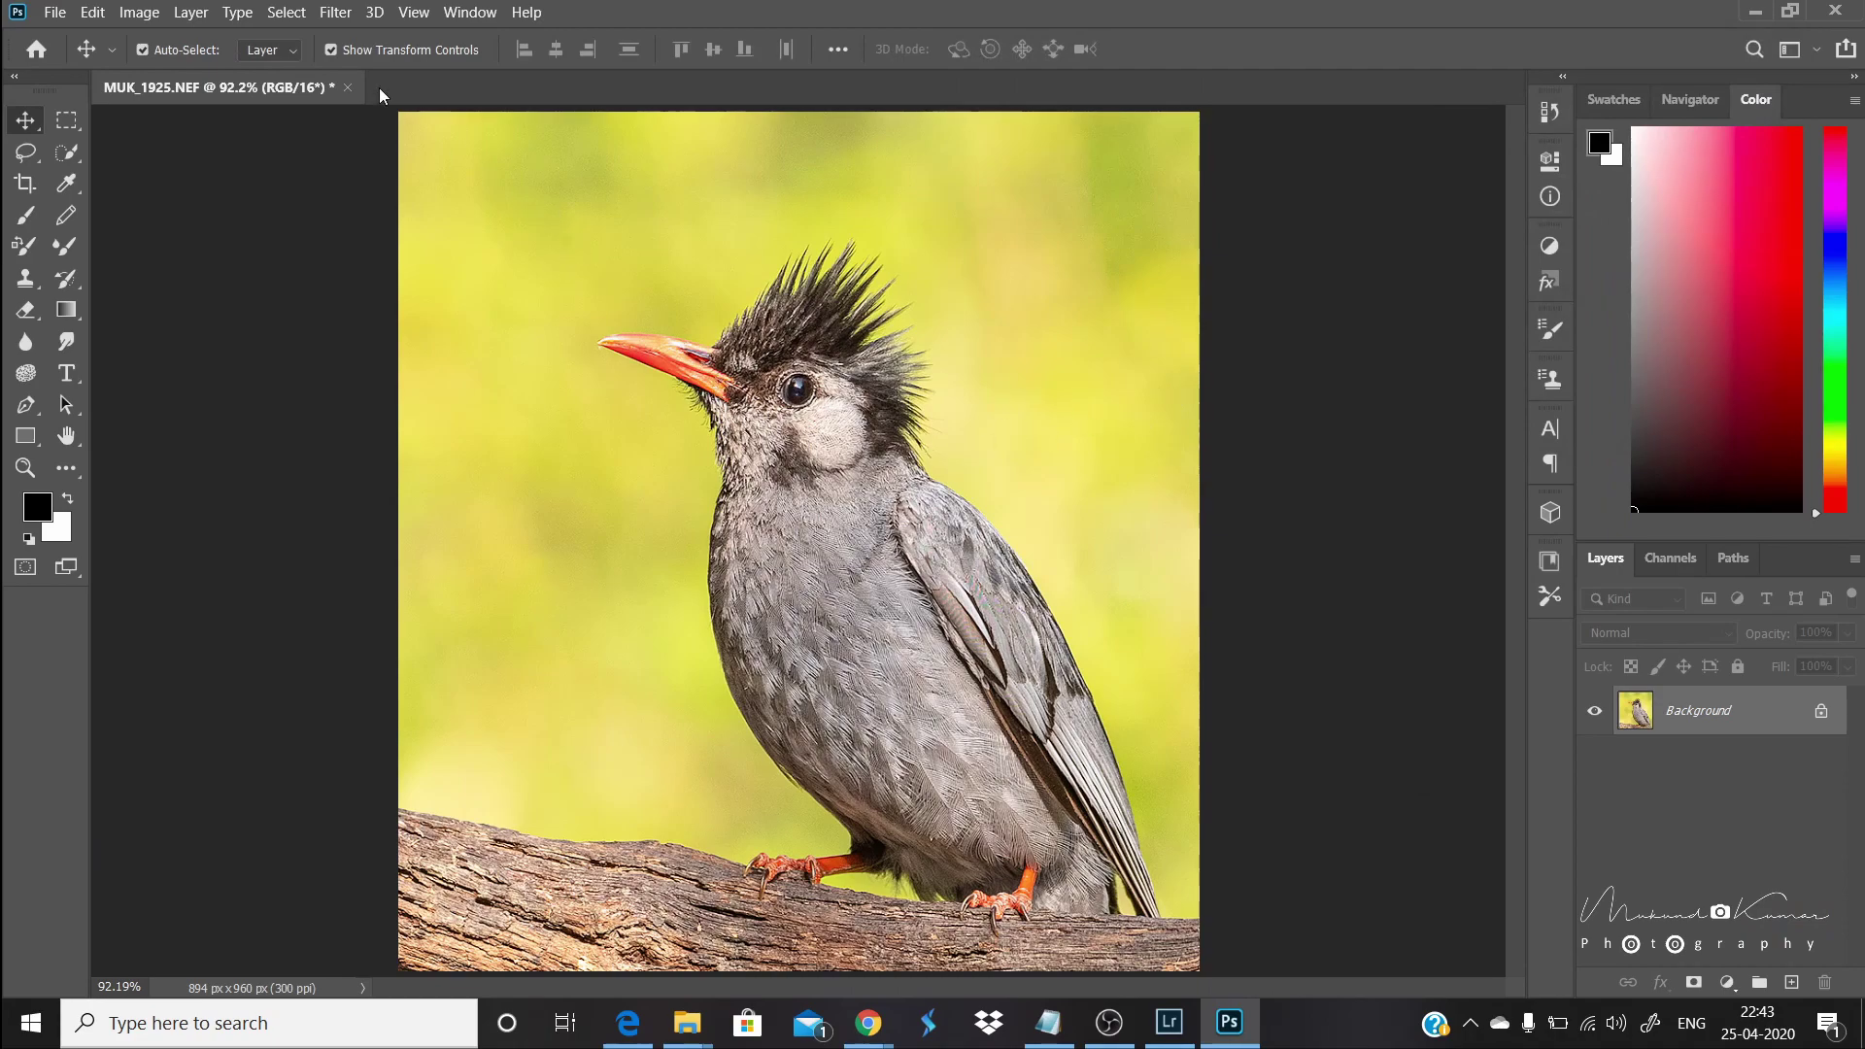
Step: Inspect the sharpened photo at 100%, close it with its changes saved, and switch to Lightroom Classic
{"action": "left_click", "coordinate": [415, 14]}
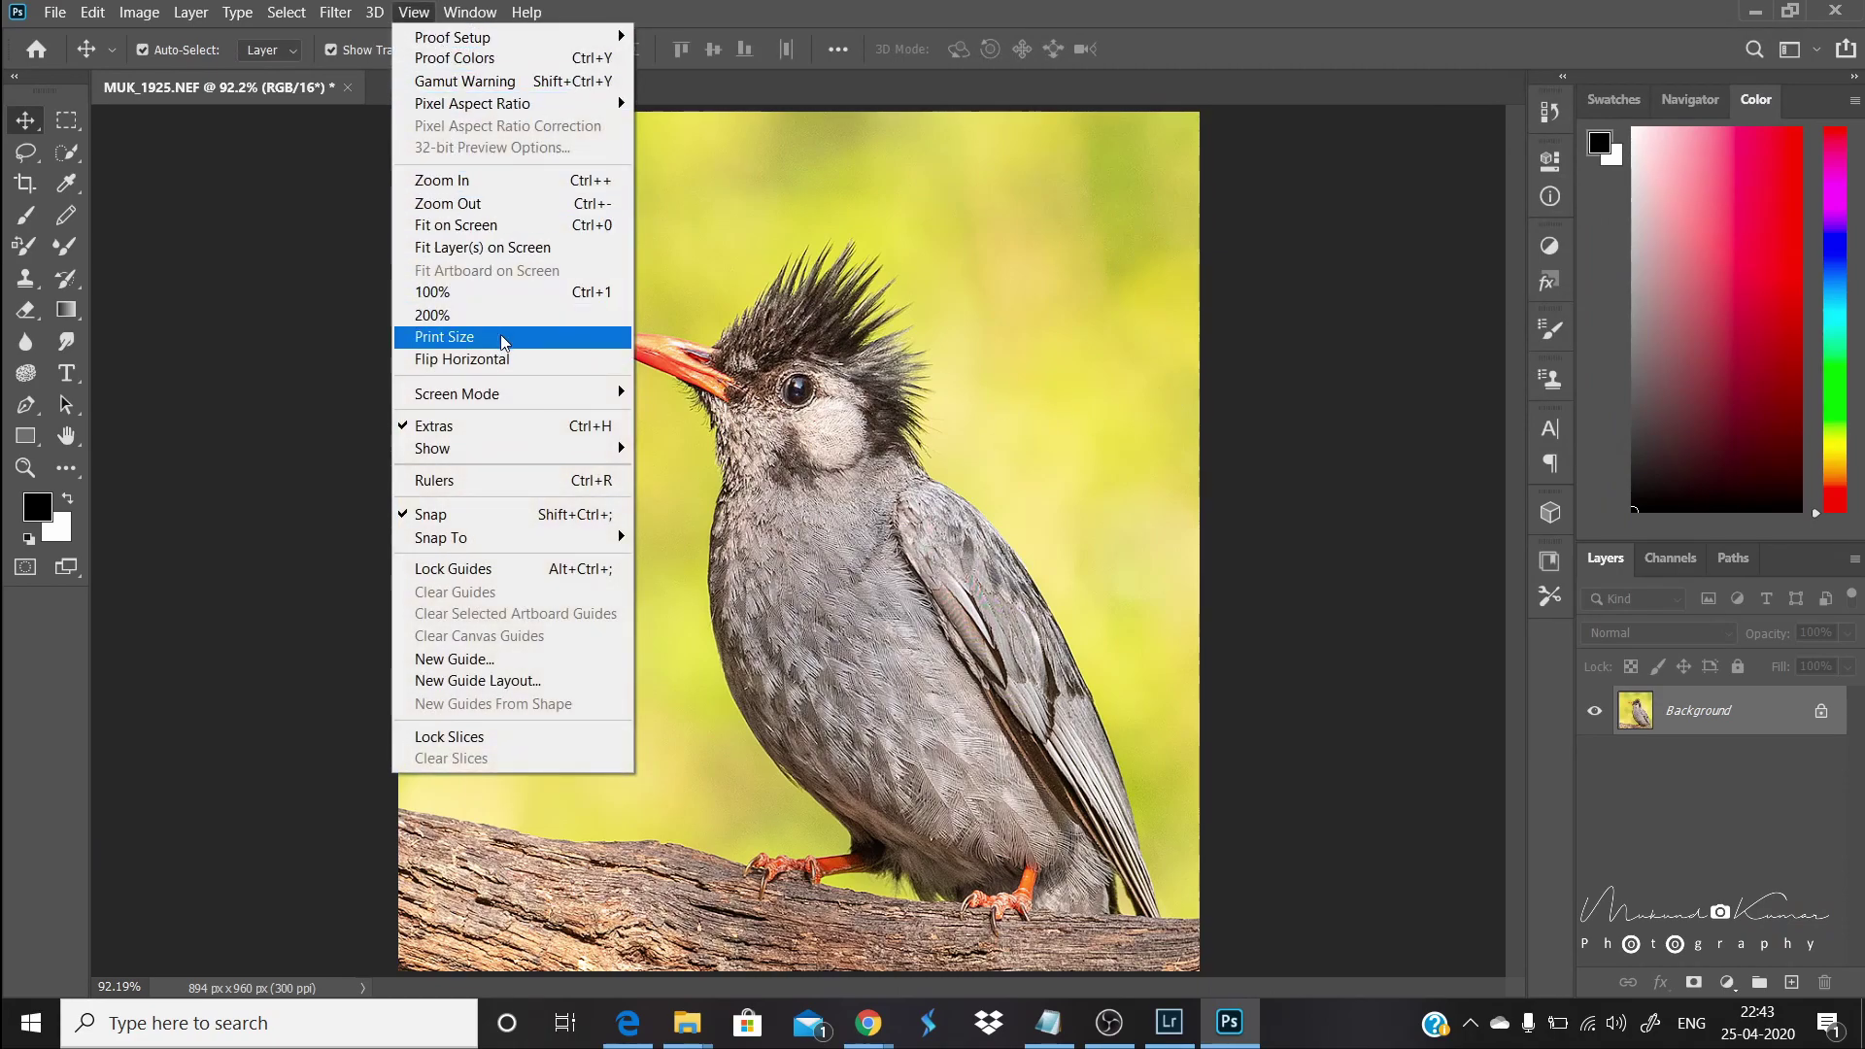
{"action": "left_click", "coordinate": [505, 294]}
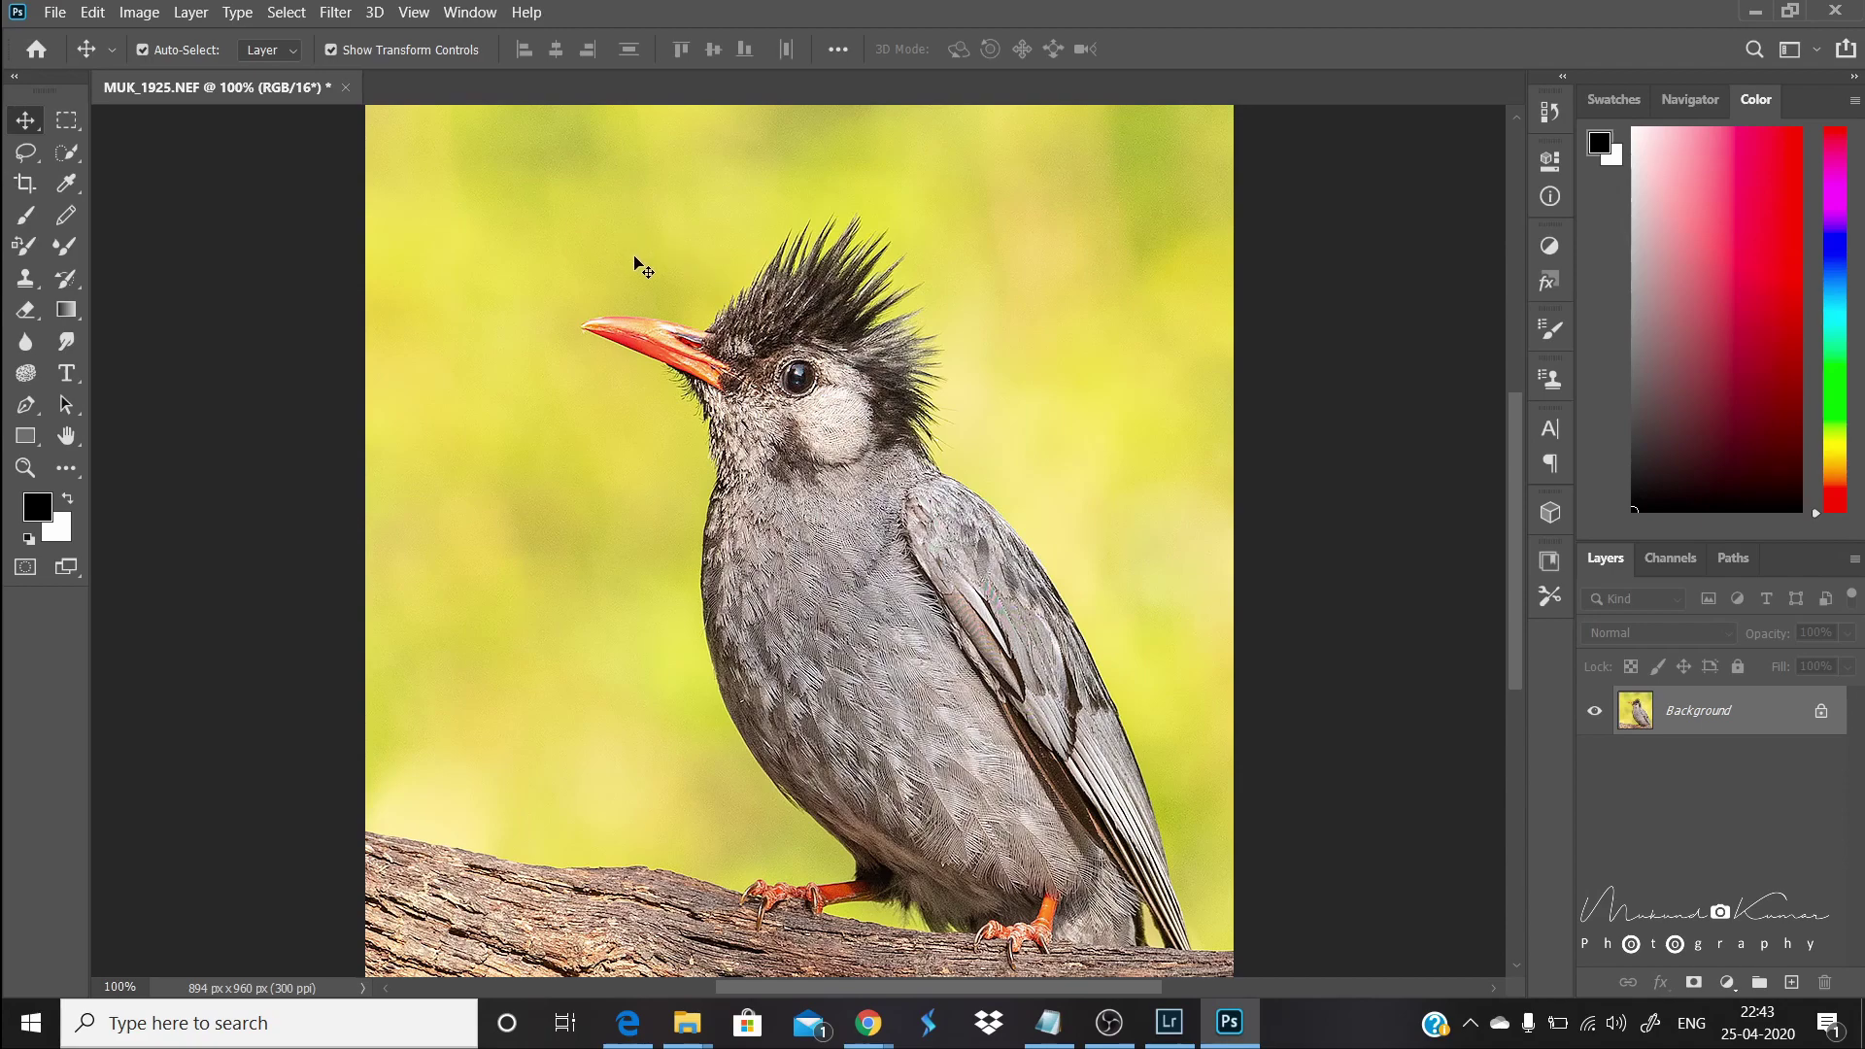
{"action": "left_click", "coordinate": [346, 87]}
{"action": "left_click", "coordinate": [895, 401]}
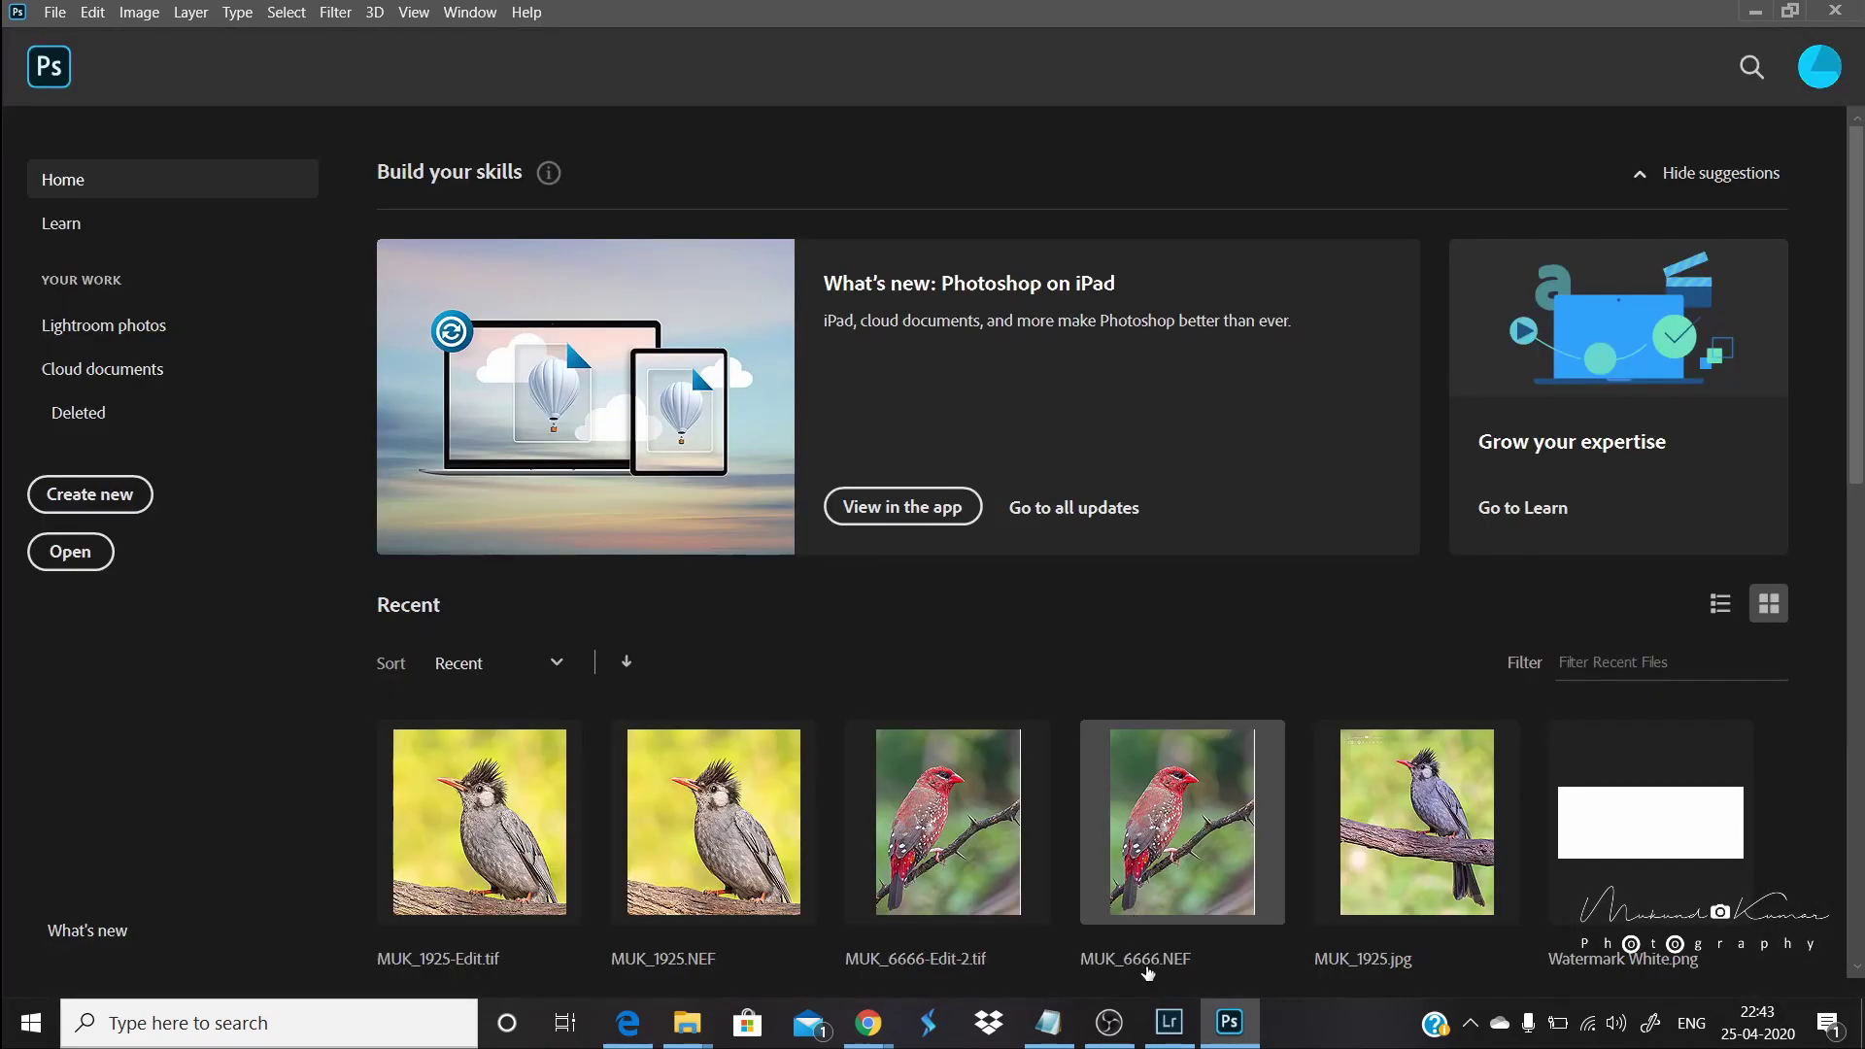
{"action": "left_click", "coordinate": [1170, 1022]}
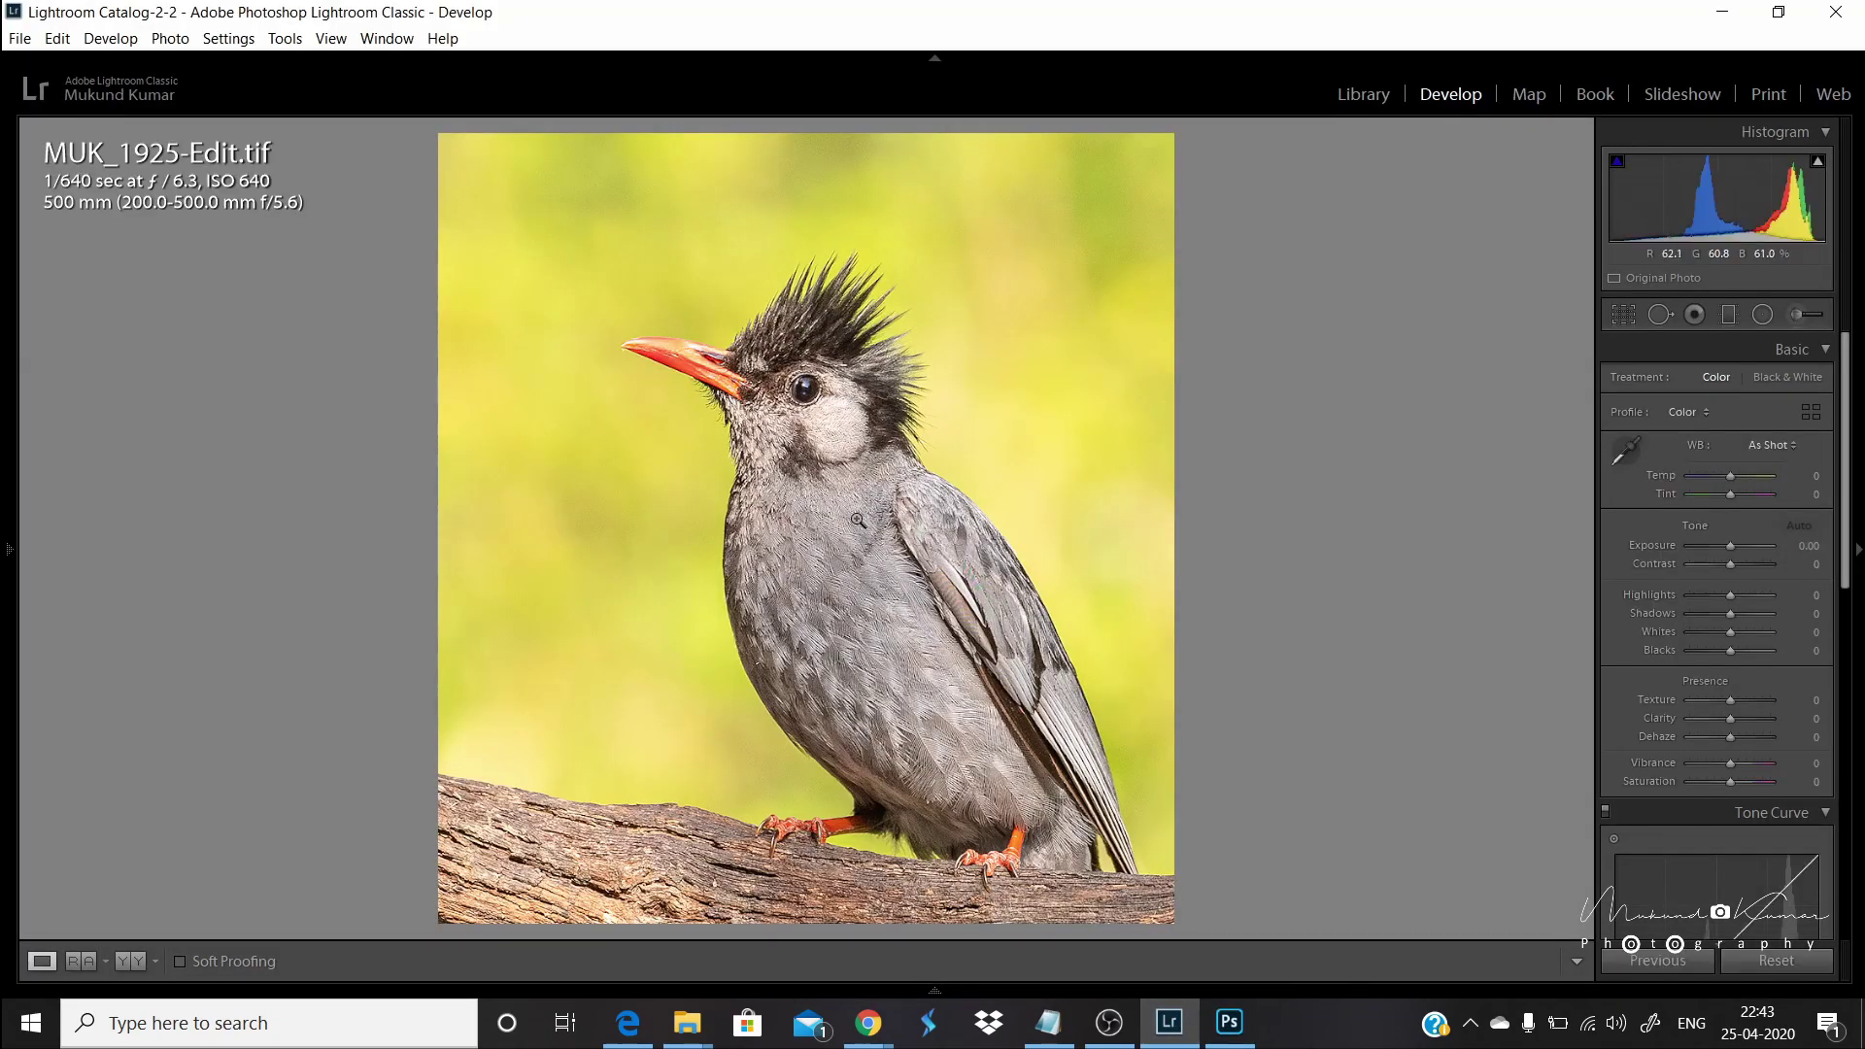
{"action": "left_click", "coordinate": [860, 598]}
{"action": "left_click", "coordinate": [841, 533]}
{"action": "left_click", "coordinate": [825, 482]}
{"action": "left_click", "coordinate": [869, 604]}
{"action": "left_click", "coordinate": [862, 586]}
{"action": "left_click", "coordinate": [865, 587]}
Step: Start an export of the edited bird photo to D:\Images, placing it in a subfolder called FBUpload
{"action": "right_click", "coordinate": [846, 584]}
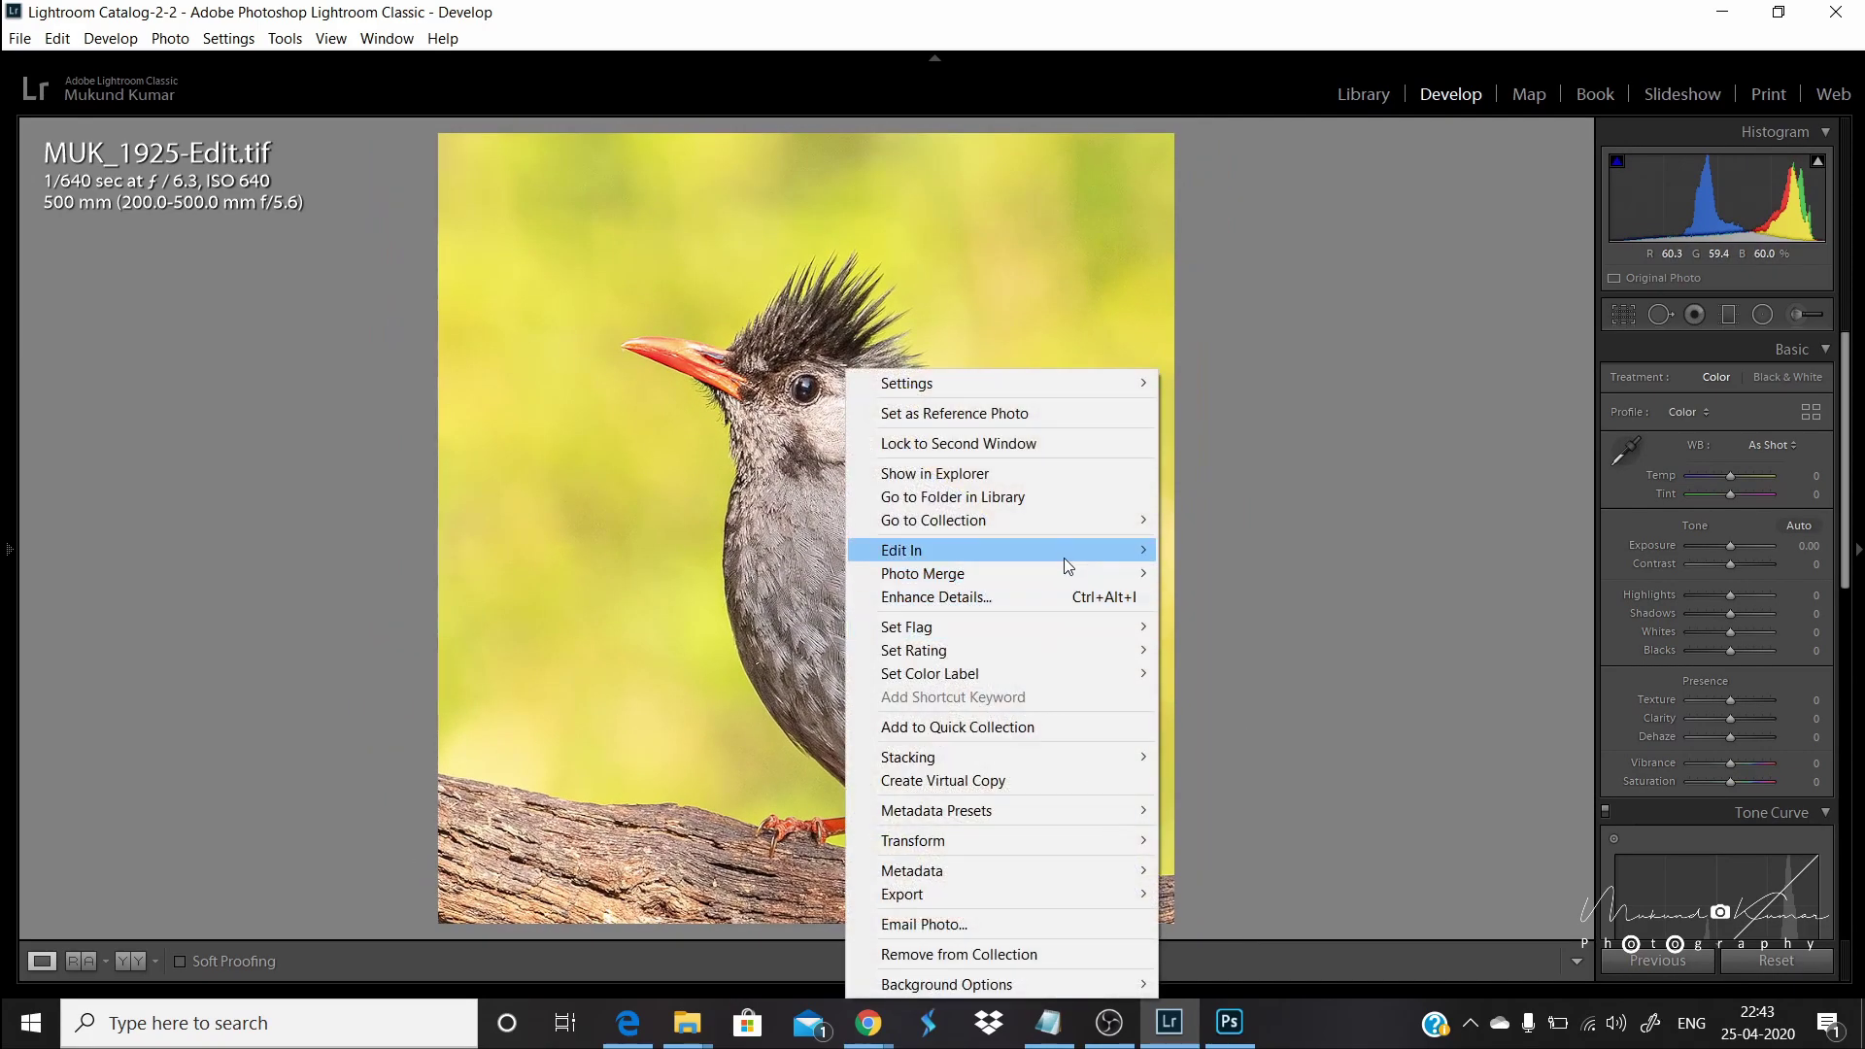
{"action": "mouse_move", "coordinate": [1105, 893]}
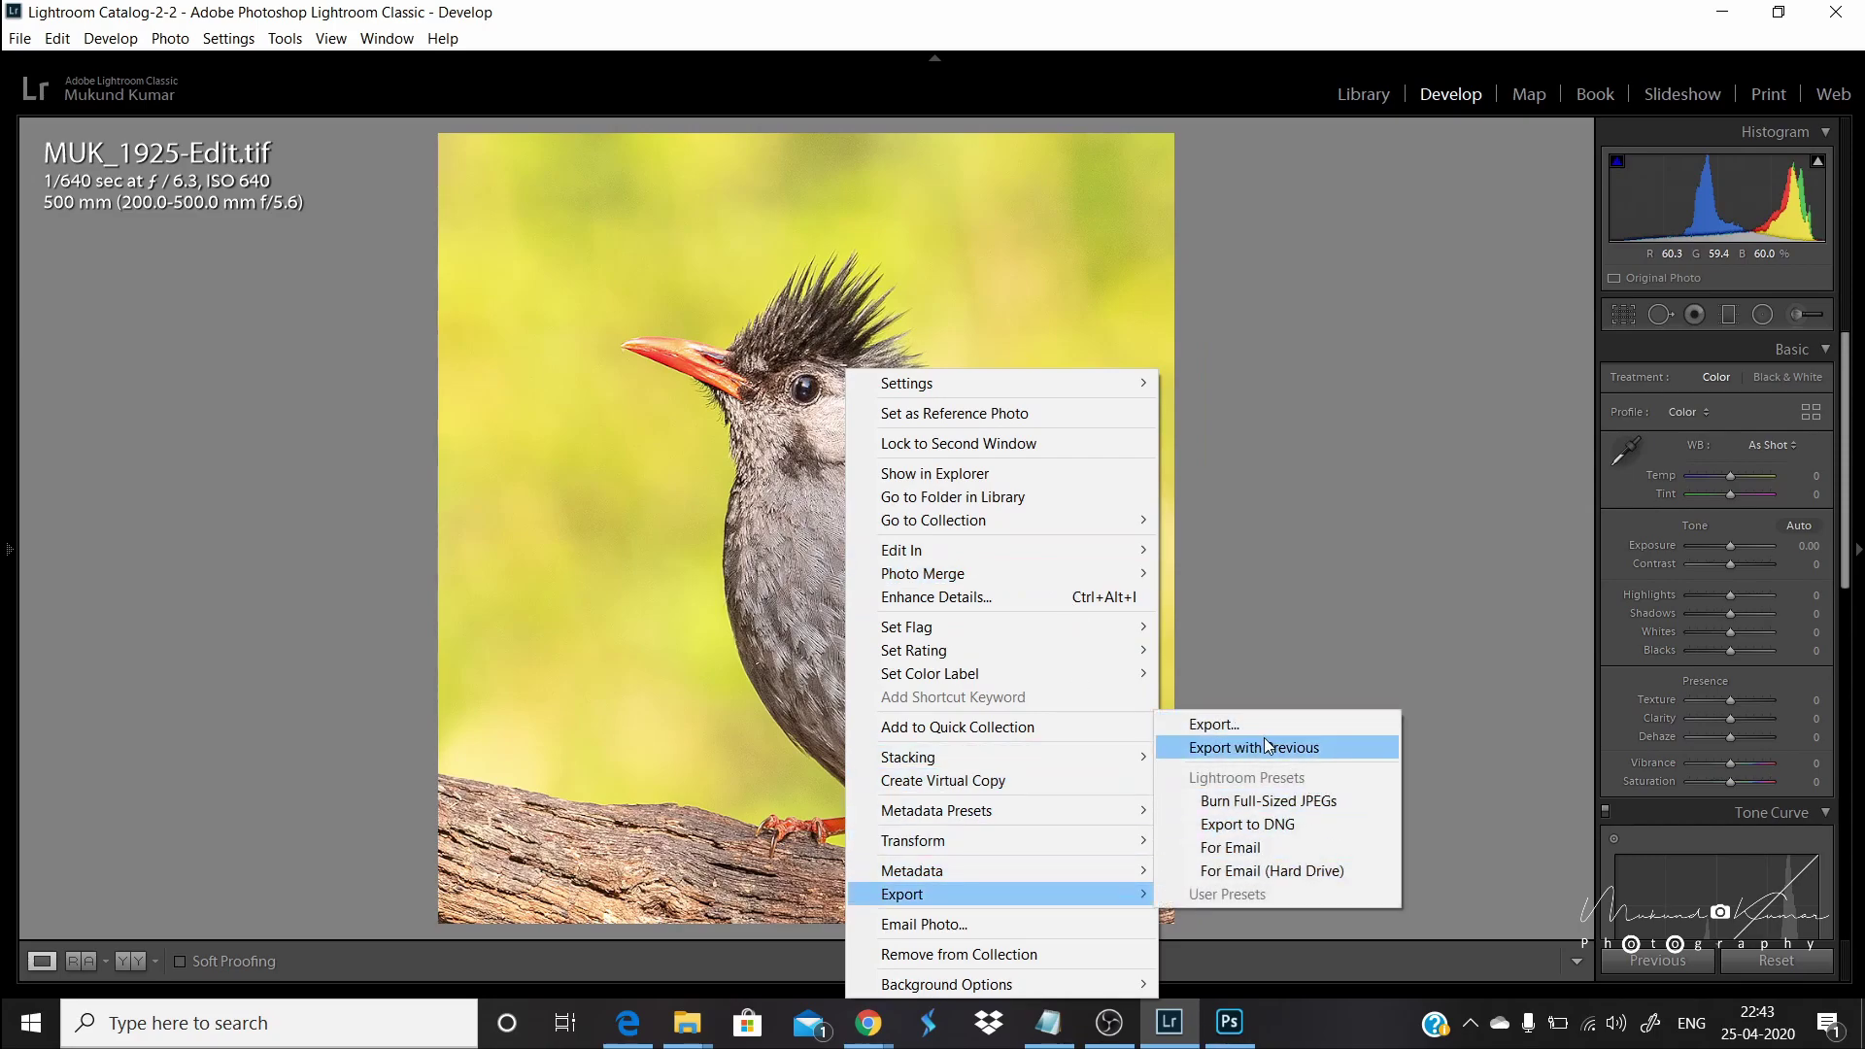
{"action": "left_click", "coordinate": [1222, 725]}
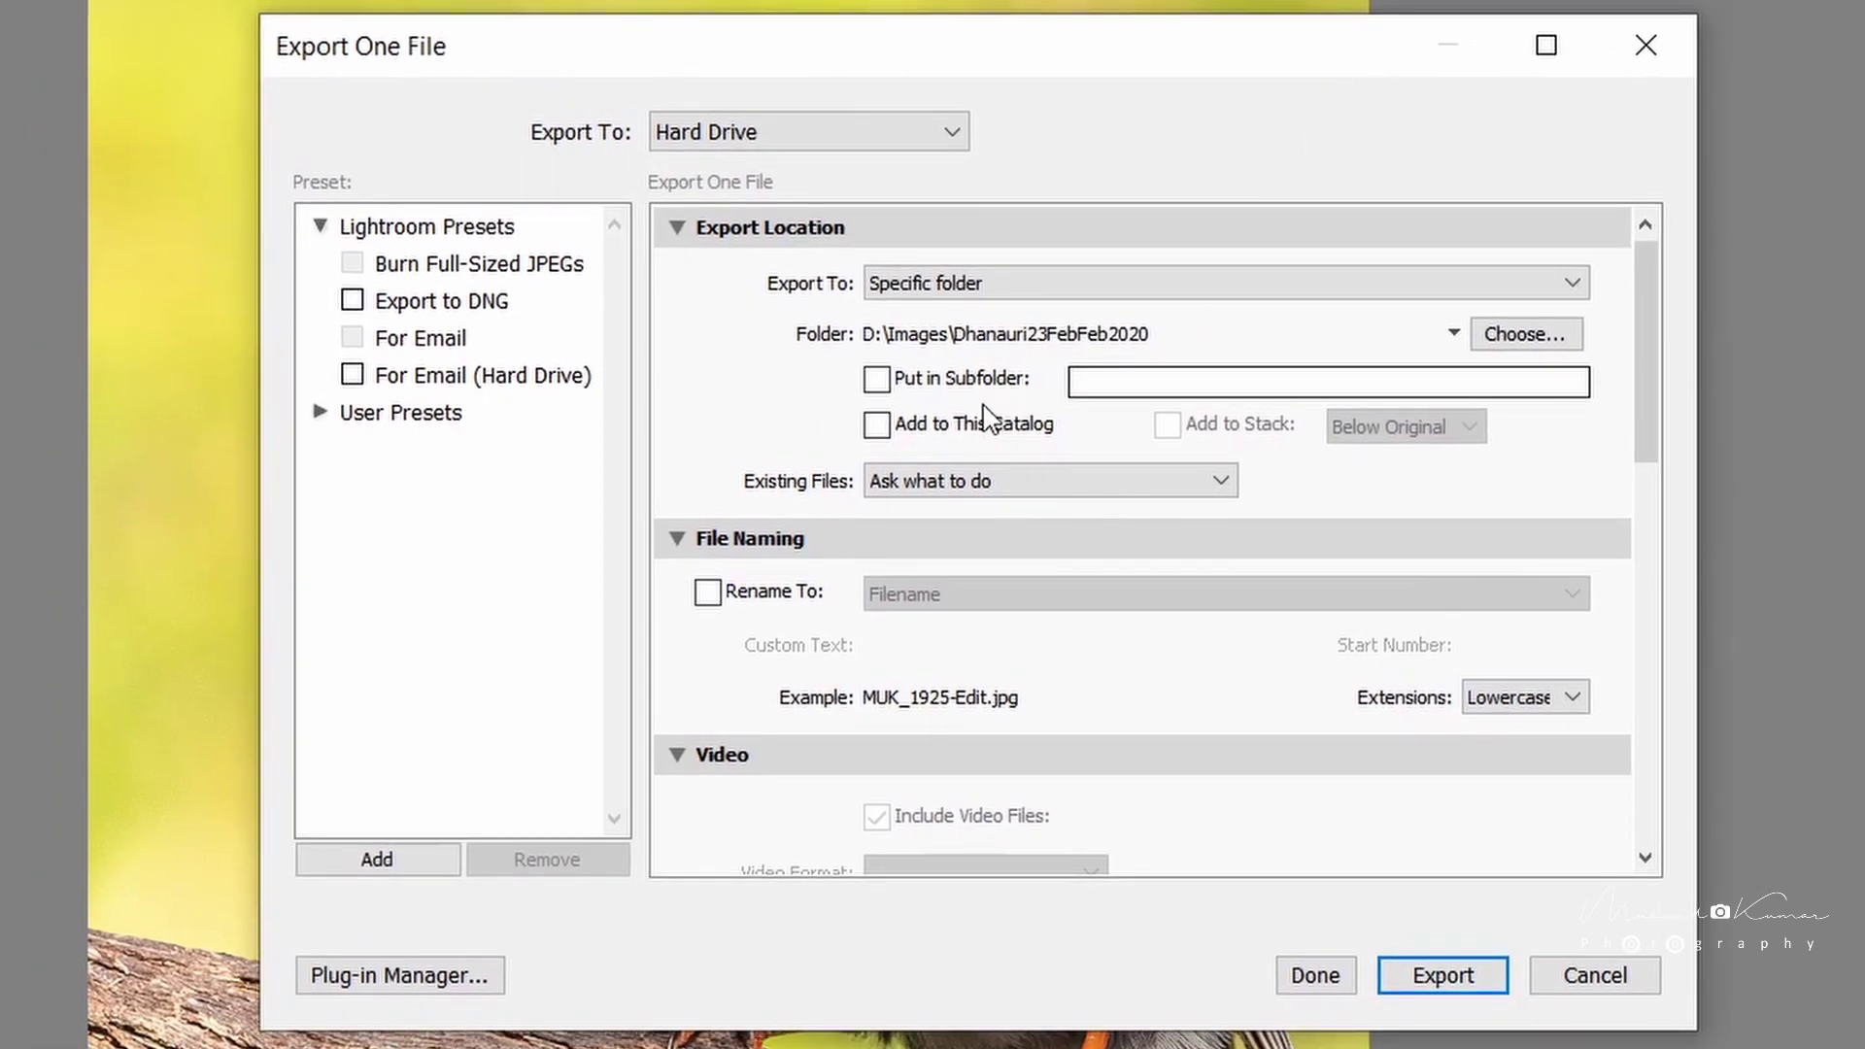
{"action": "left_click", "coordinate": [878, 380]}
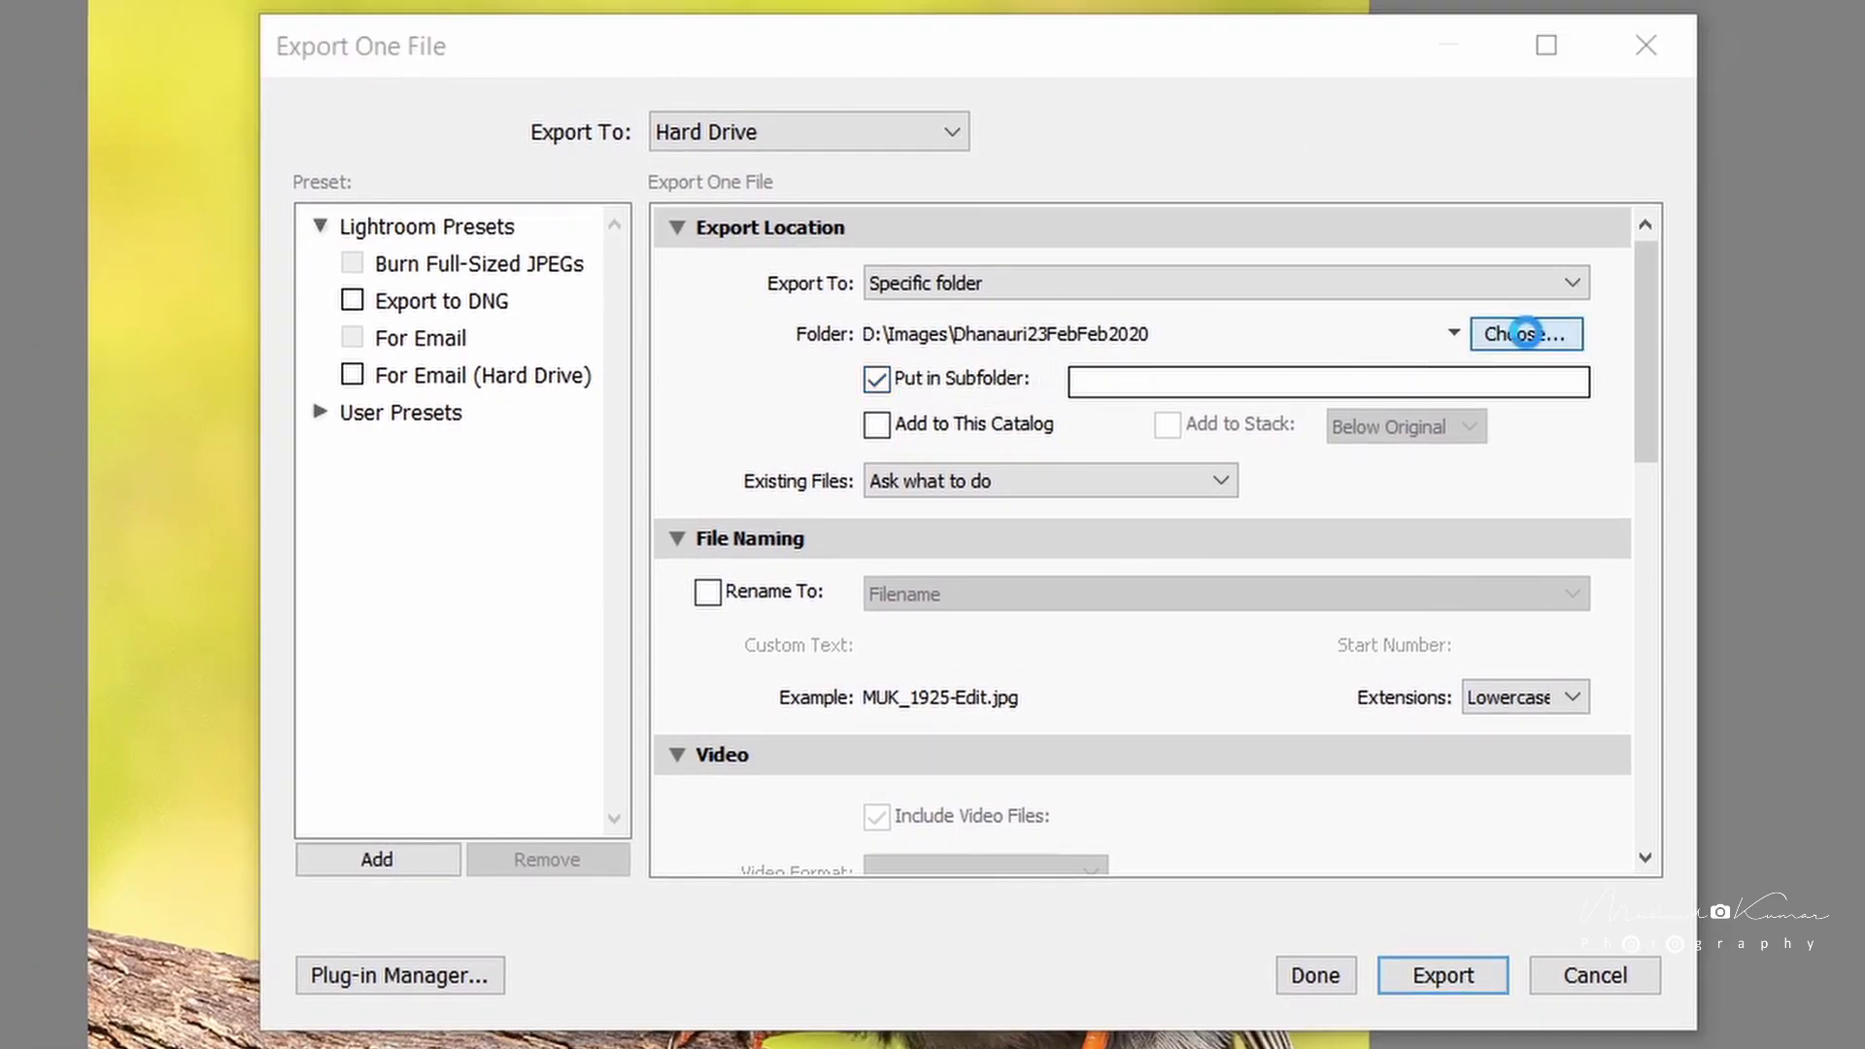
{"action": "left_click", "coordinate": [1511, 335]}
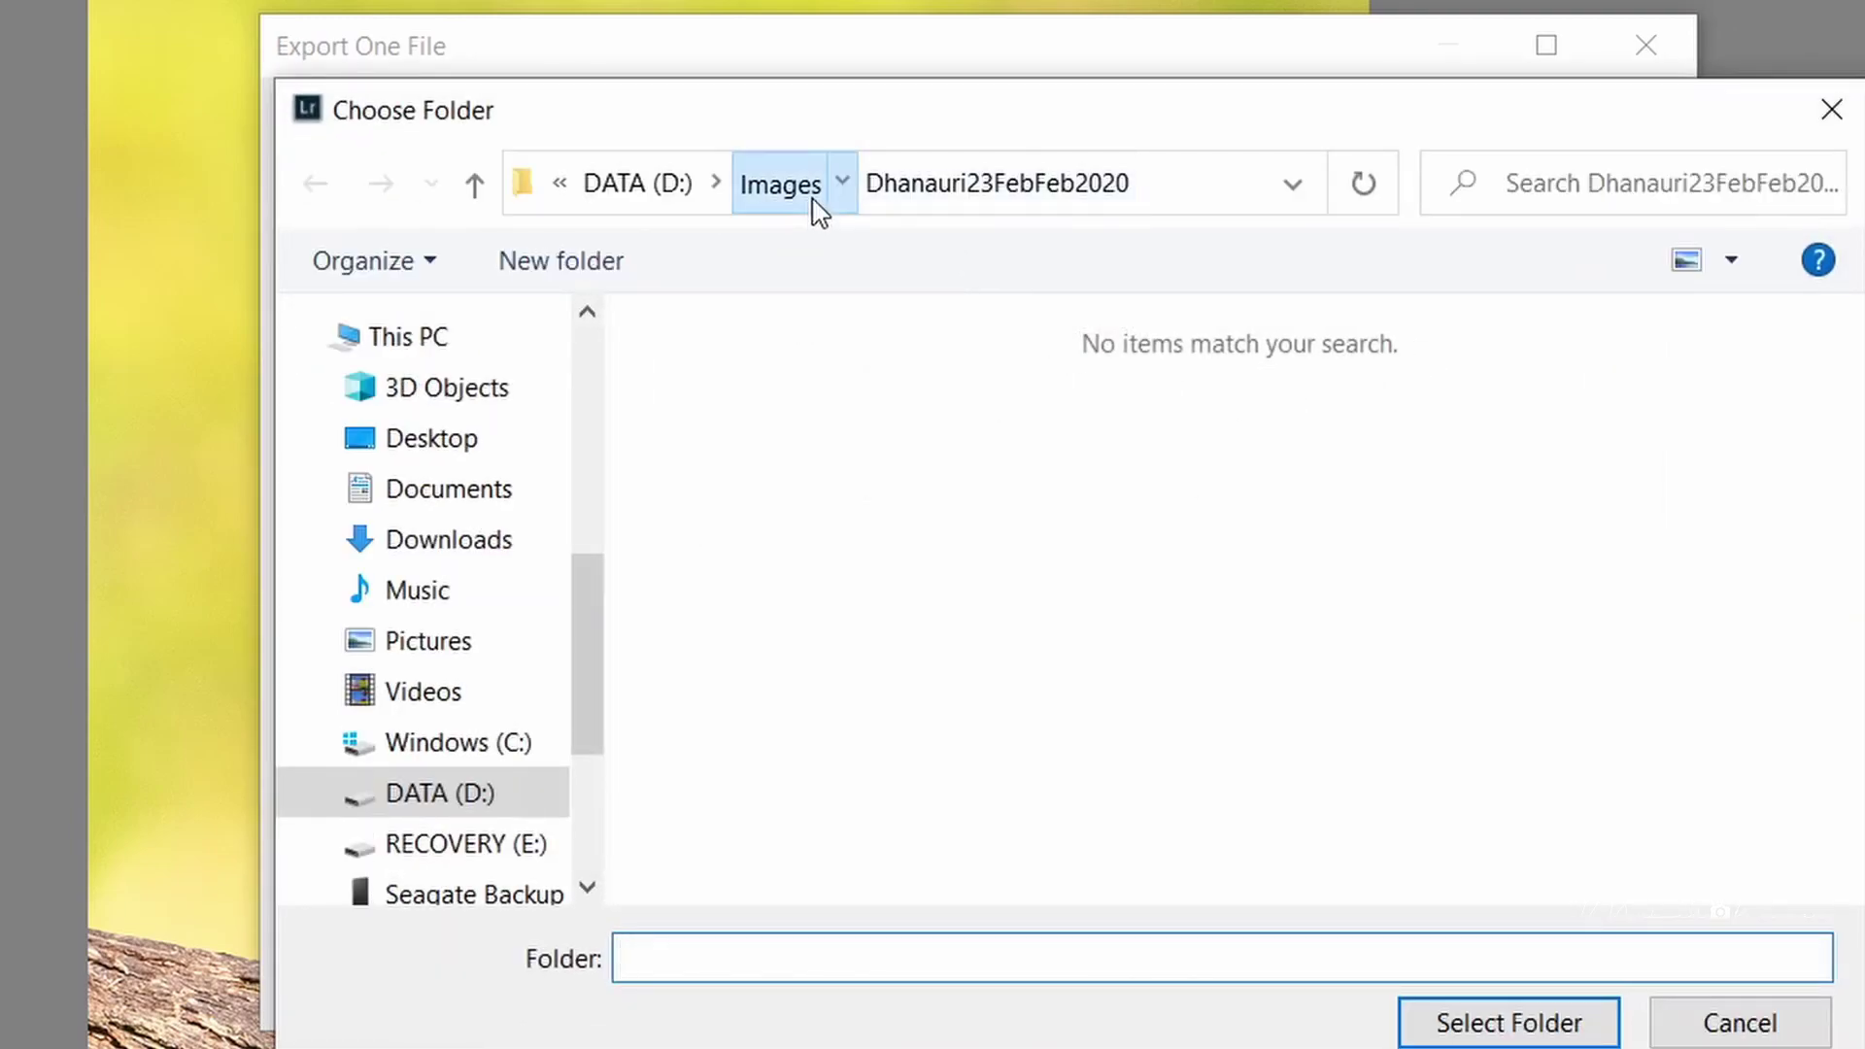
{"action": "left_click", "coordinate": [814, 204]}
{"action": "left_click", "coordinate": [1536, 1027]}
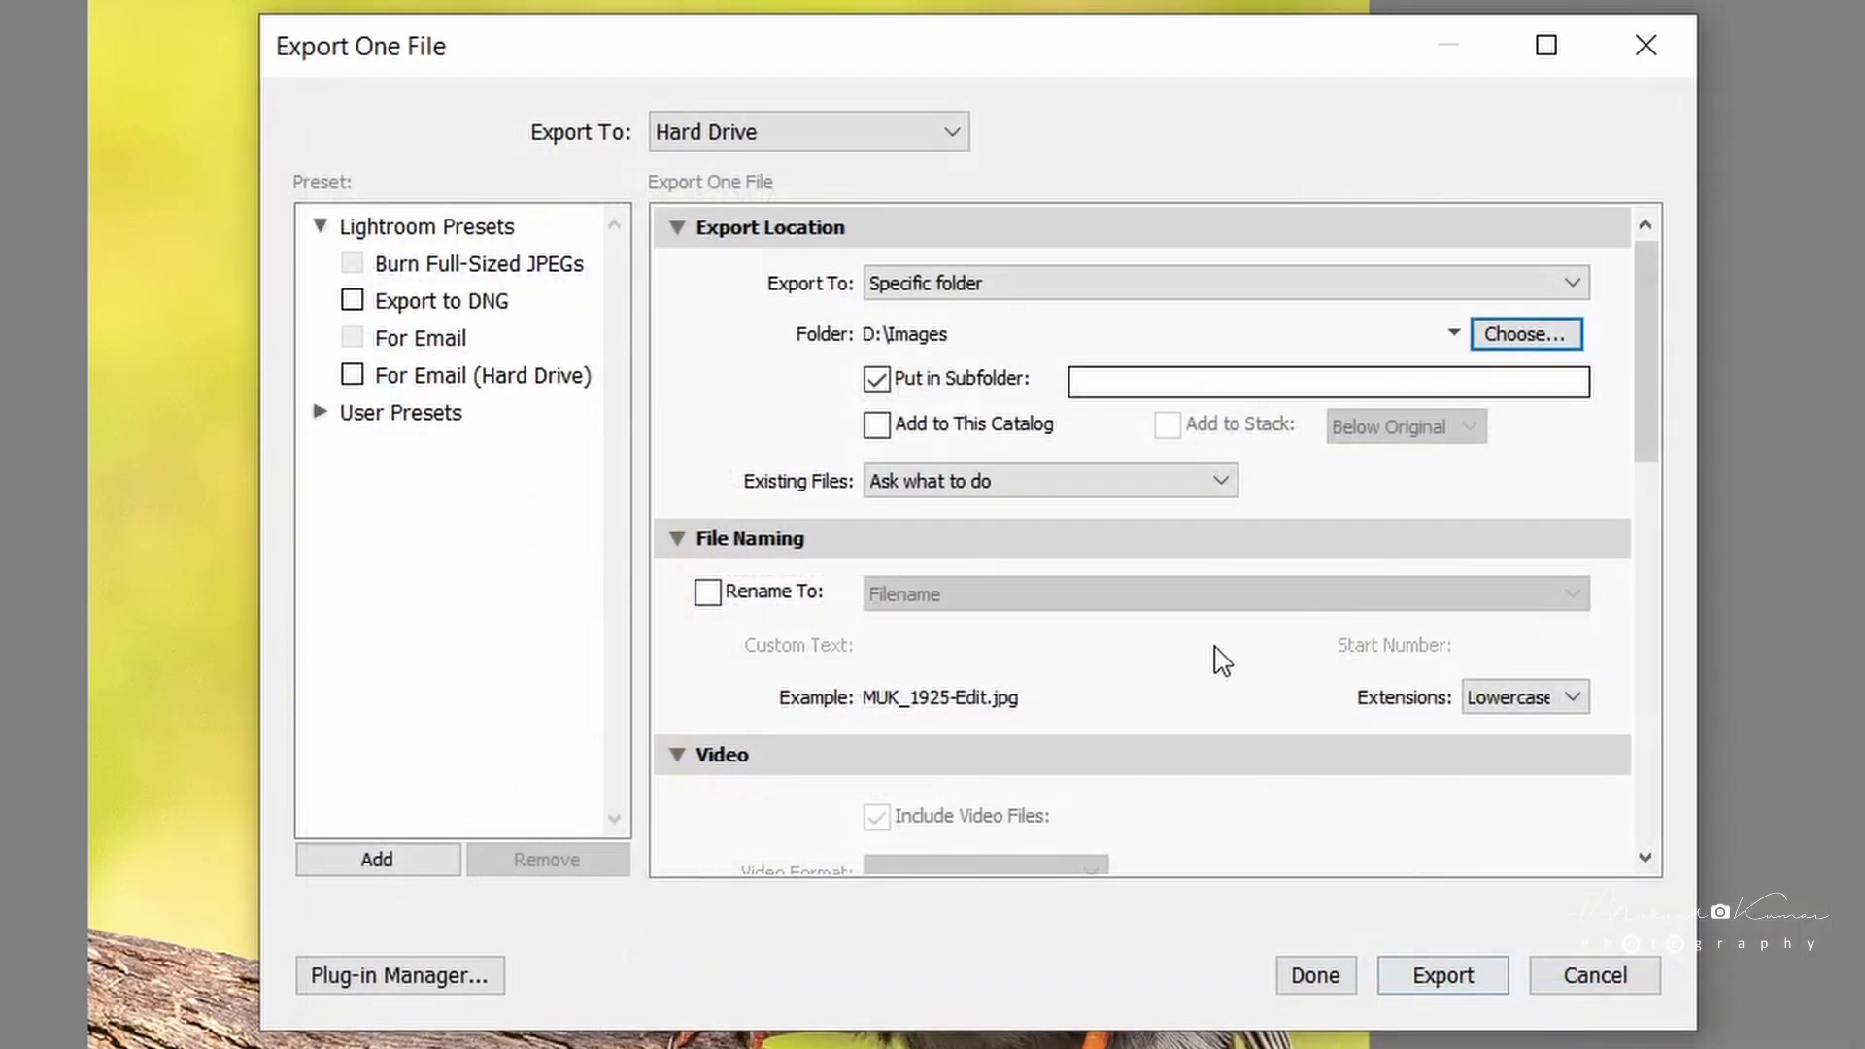
{"action": "left_click", "coordinate": [1131, 386]}
{"action": "type", "text": "FBUpload"}
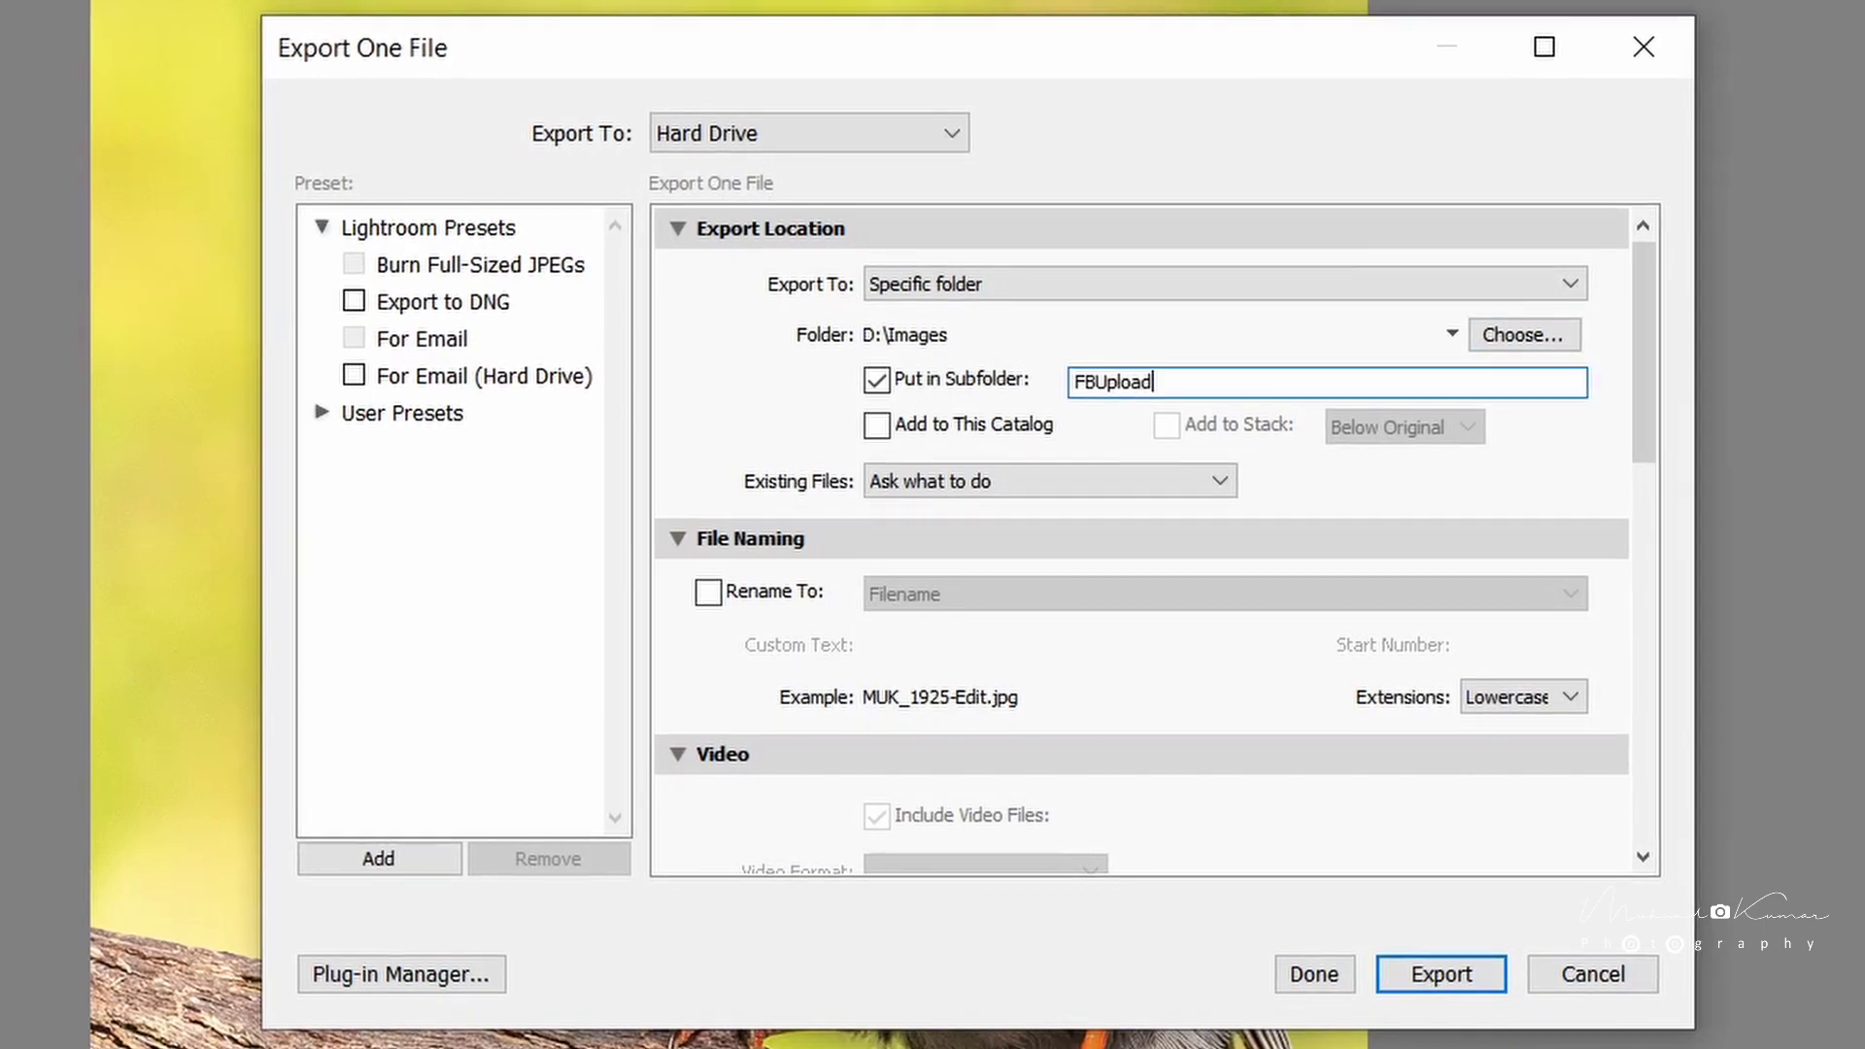
Step: Review the export file settings and the available image formats, keeping JPEG
{"action": "left_click_drag", "start_coordinate": [1636, 428], "coordinate": [1661, 645]}
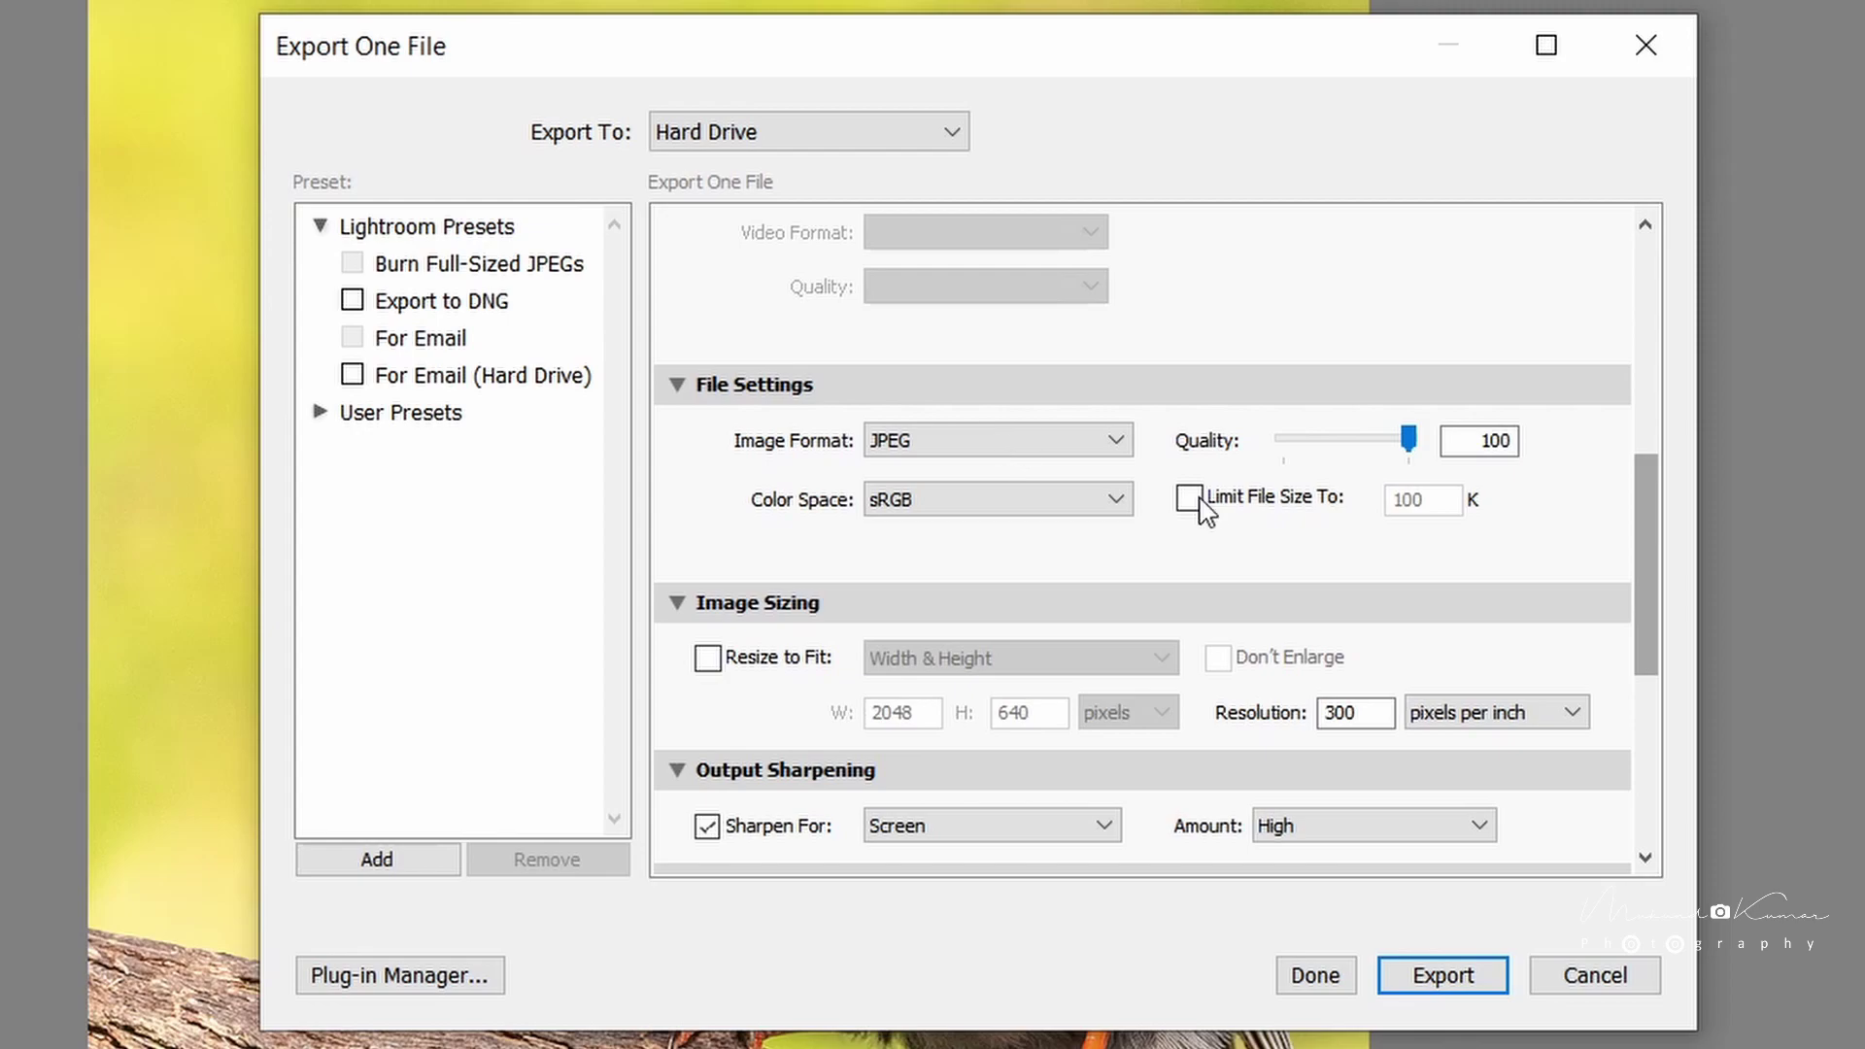
{"action": "left_click", "coordinate": [1126, 446]}
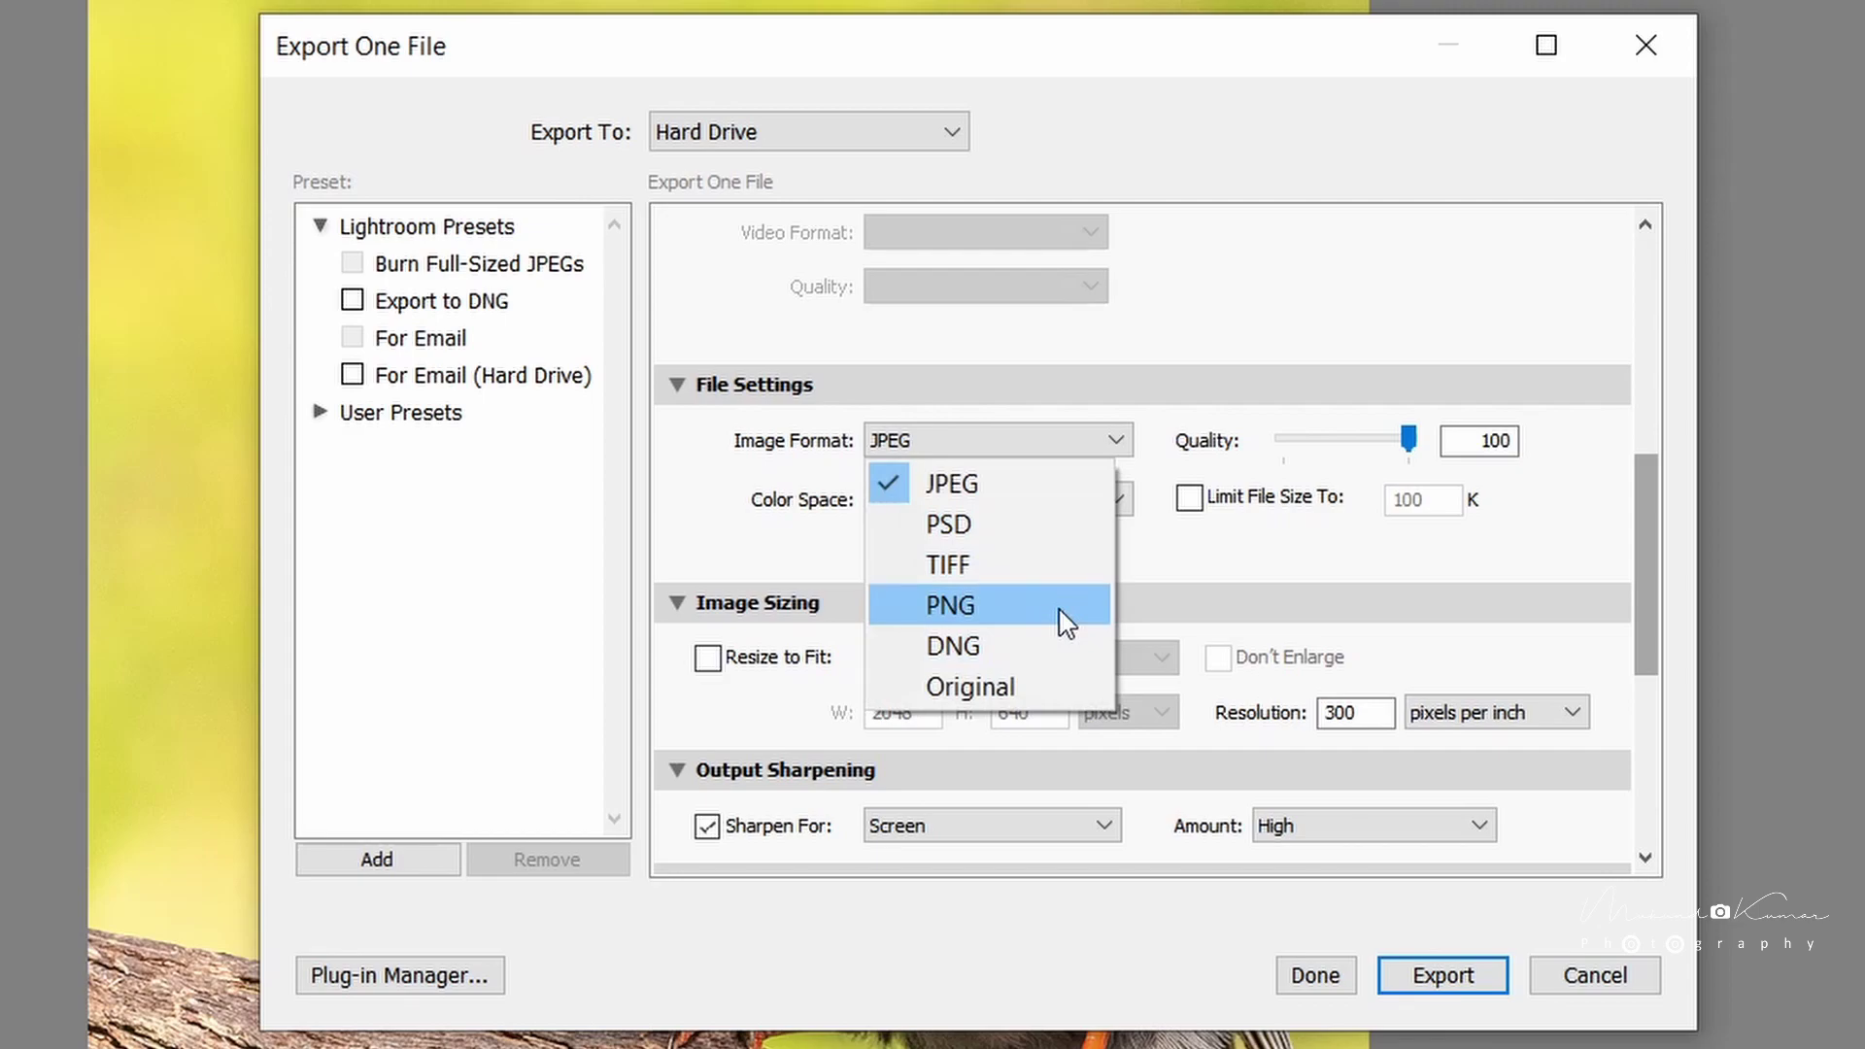
{"action": "left_click", "coordinate": [1187, 575]}
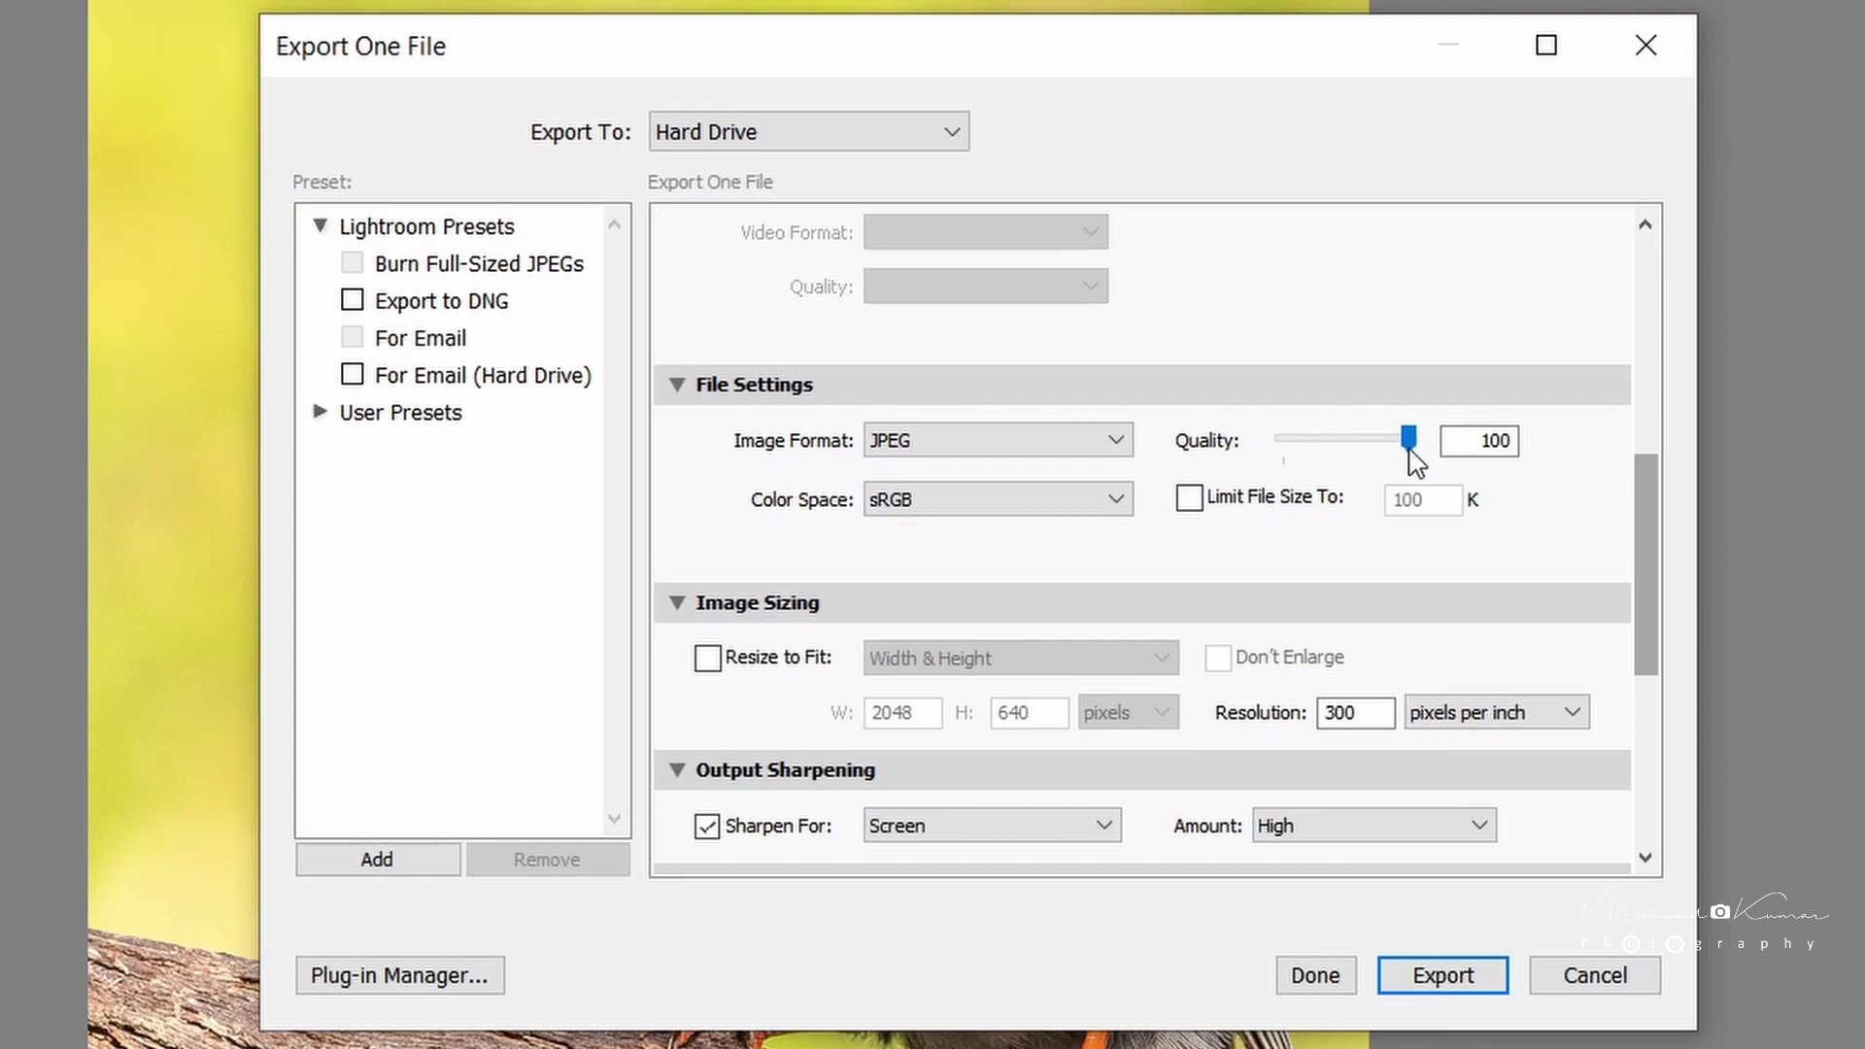
Step: Change the export watermark to CursiveWhiteTopLeft and export the photo
{"action": "left_click_drag", "start_coordinate": [1649, 553], "coordinate": [1661, 649]}
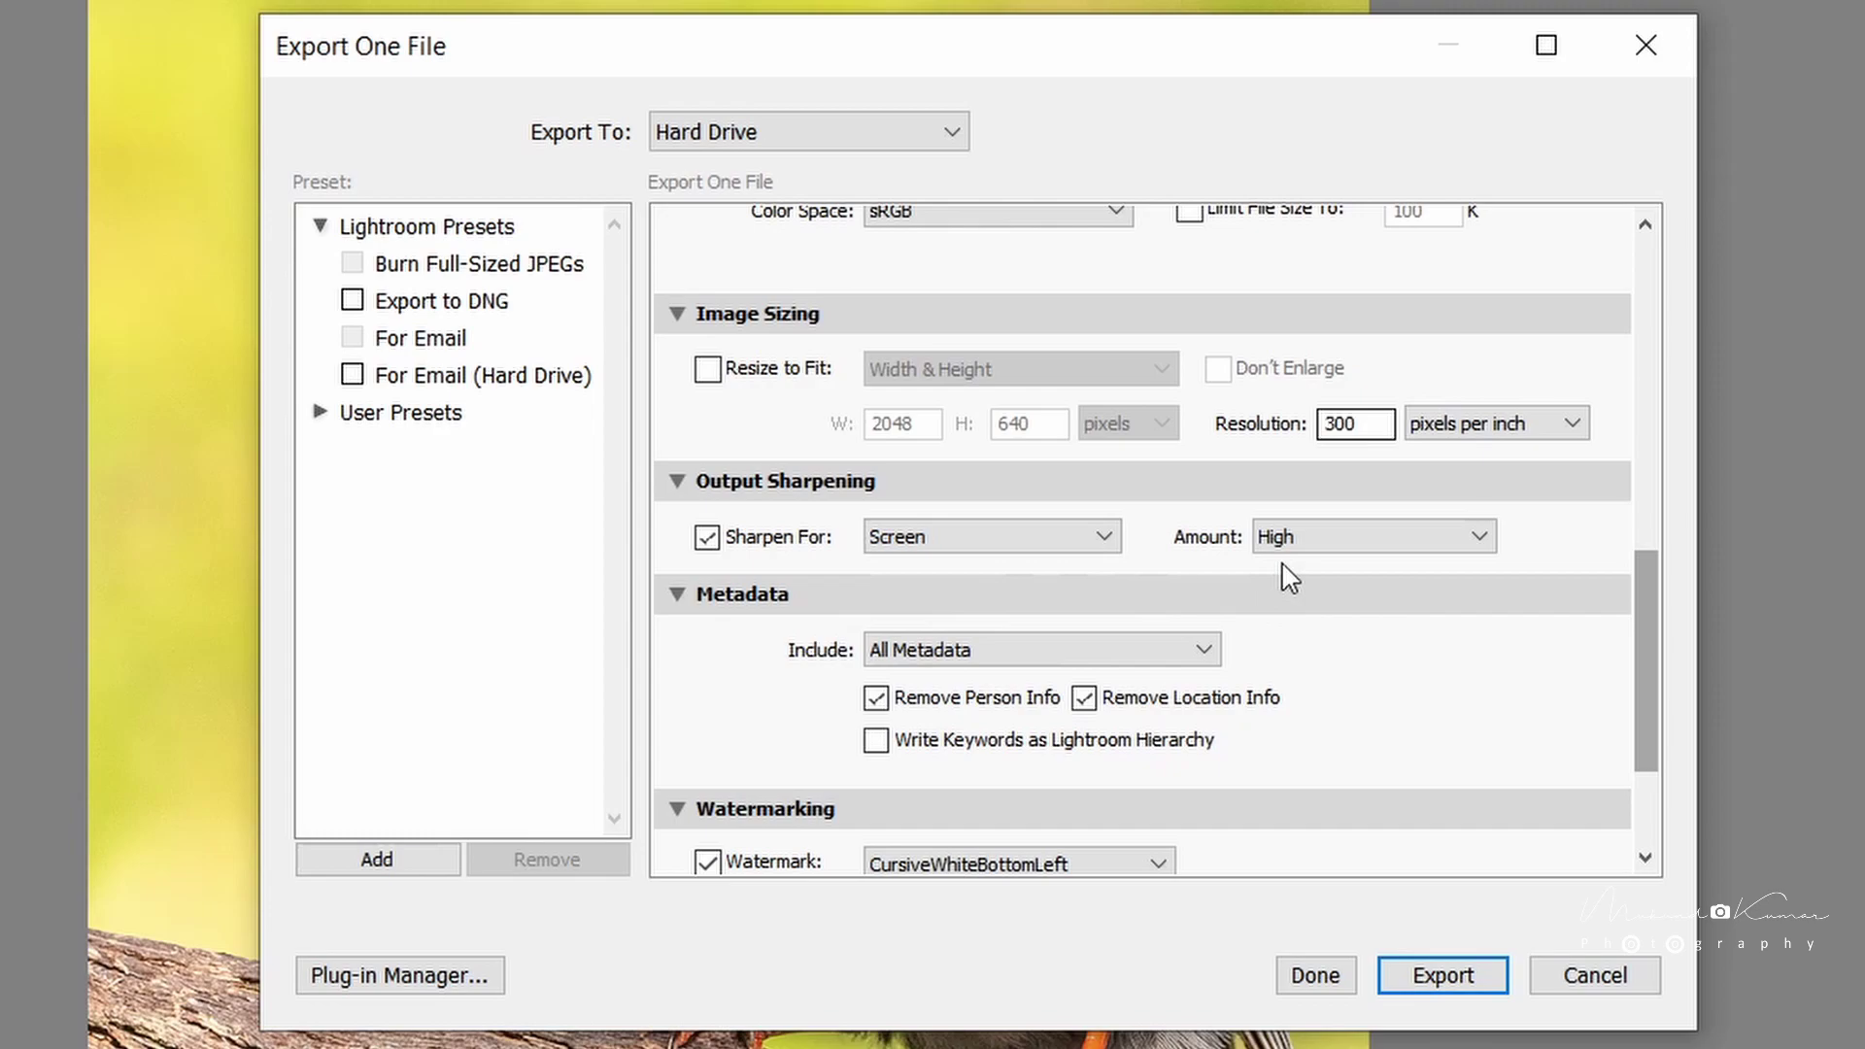
{"action": "left_click_drag", "start_coordinate": [1648, 654], "coordinate": [1654, 748]}
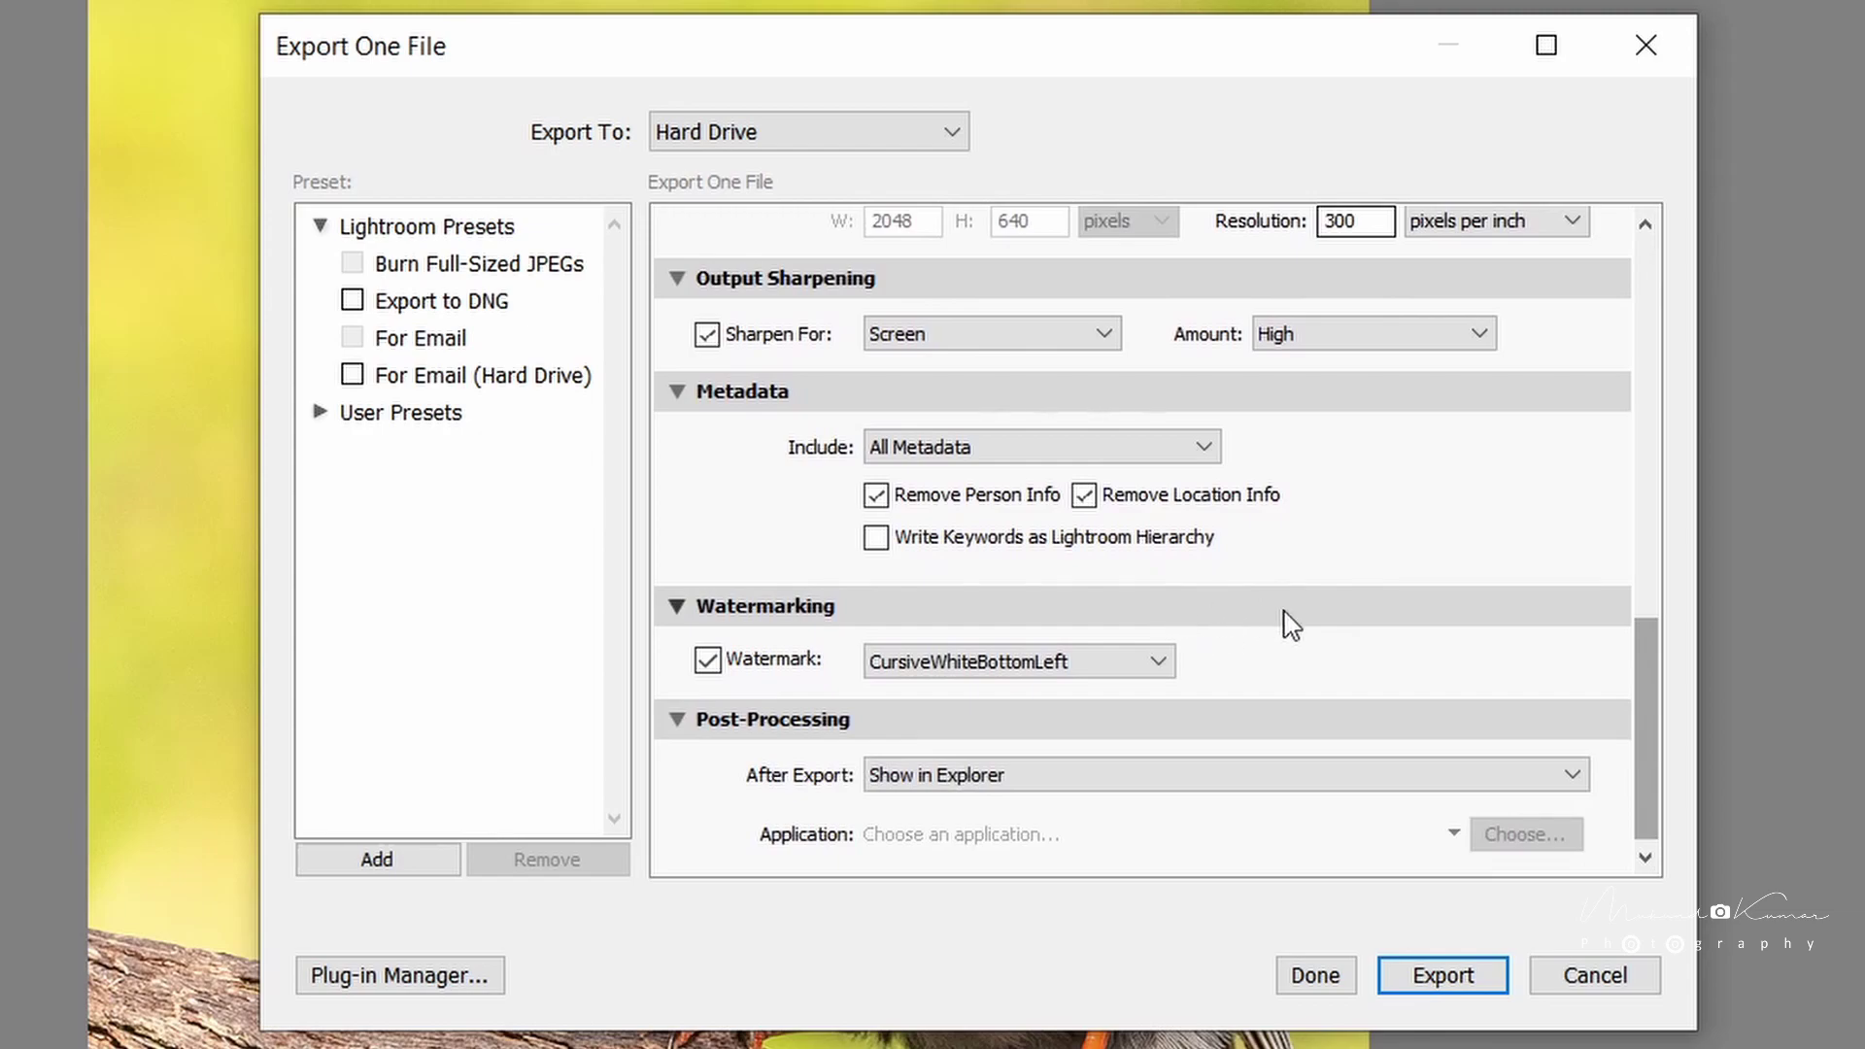
{"action": "left_click", "coordinate": [1154, 664]}
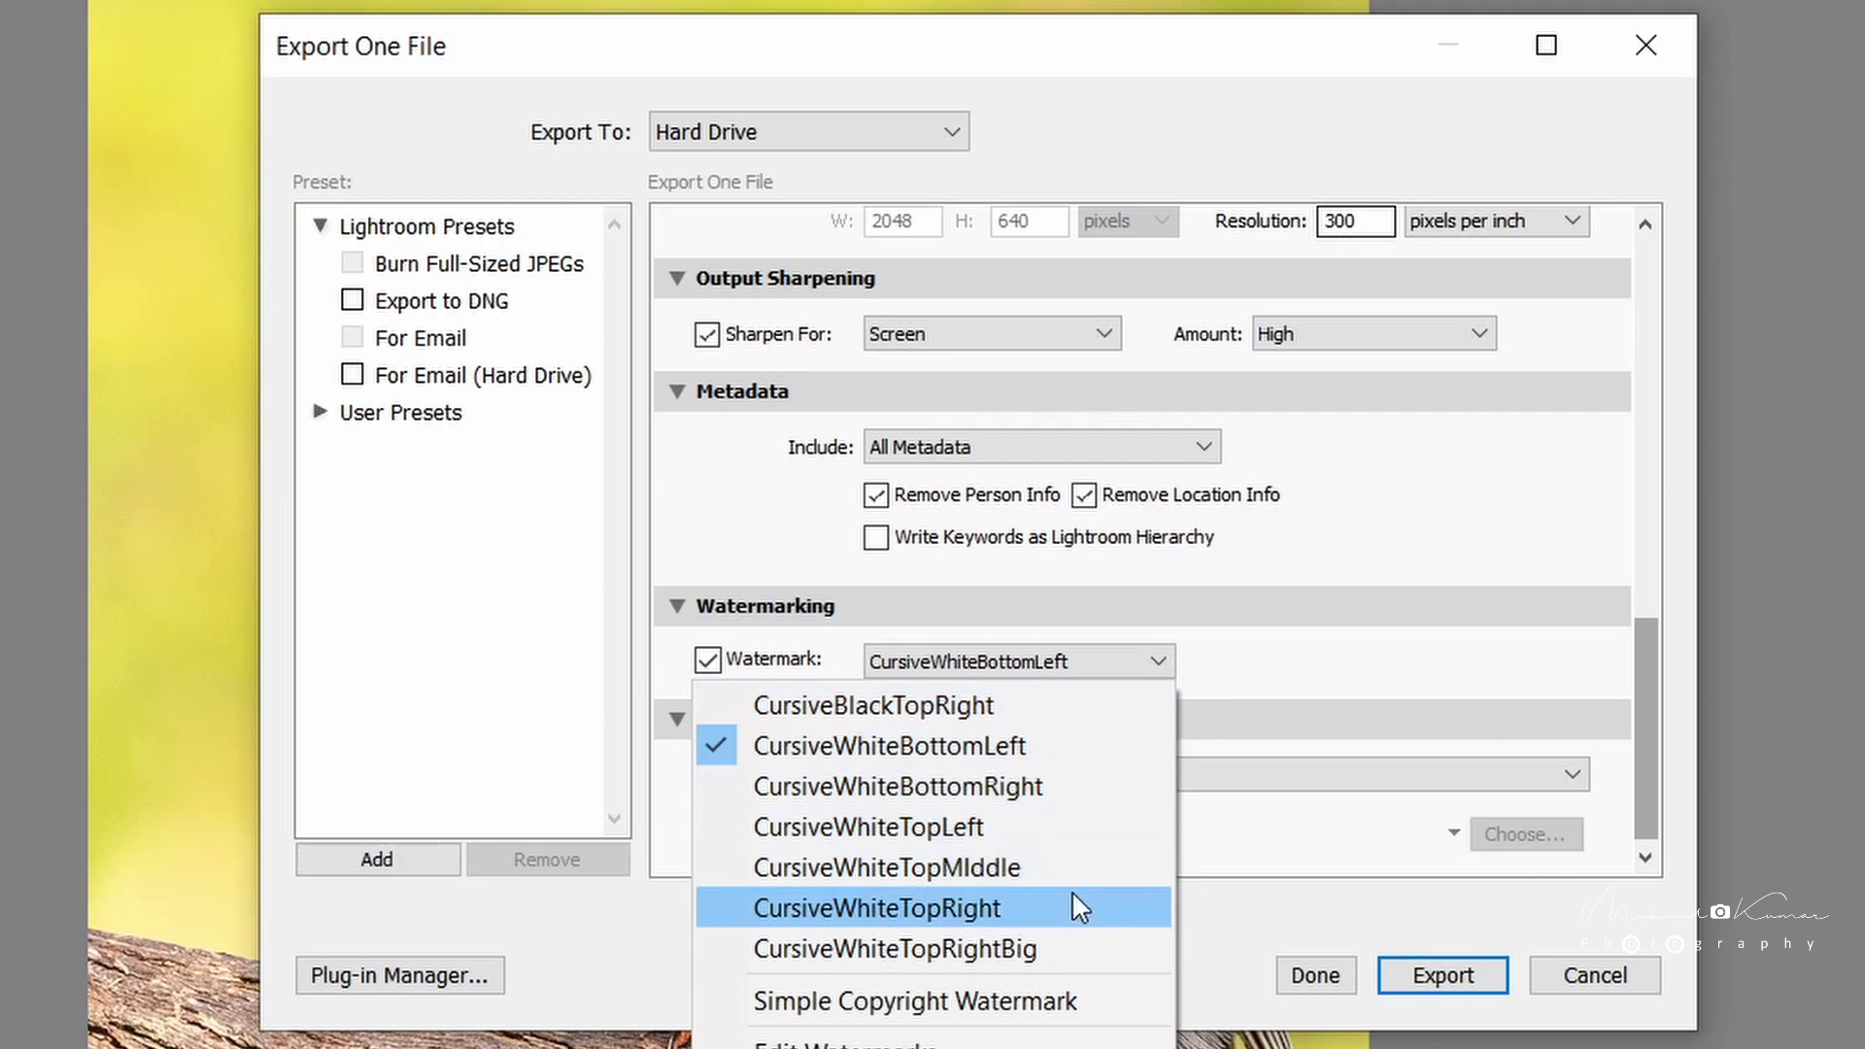
{"action": "left_click", "coordinate": [1069, 833]}
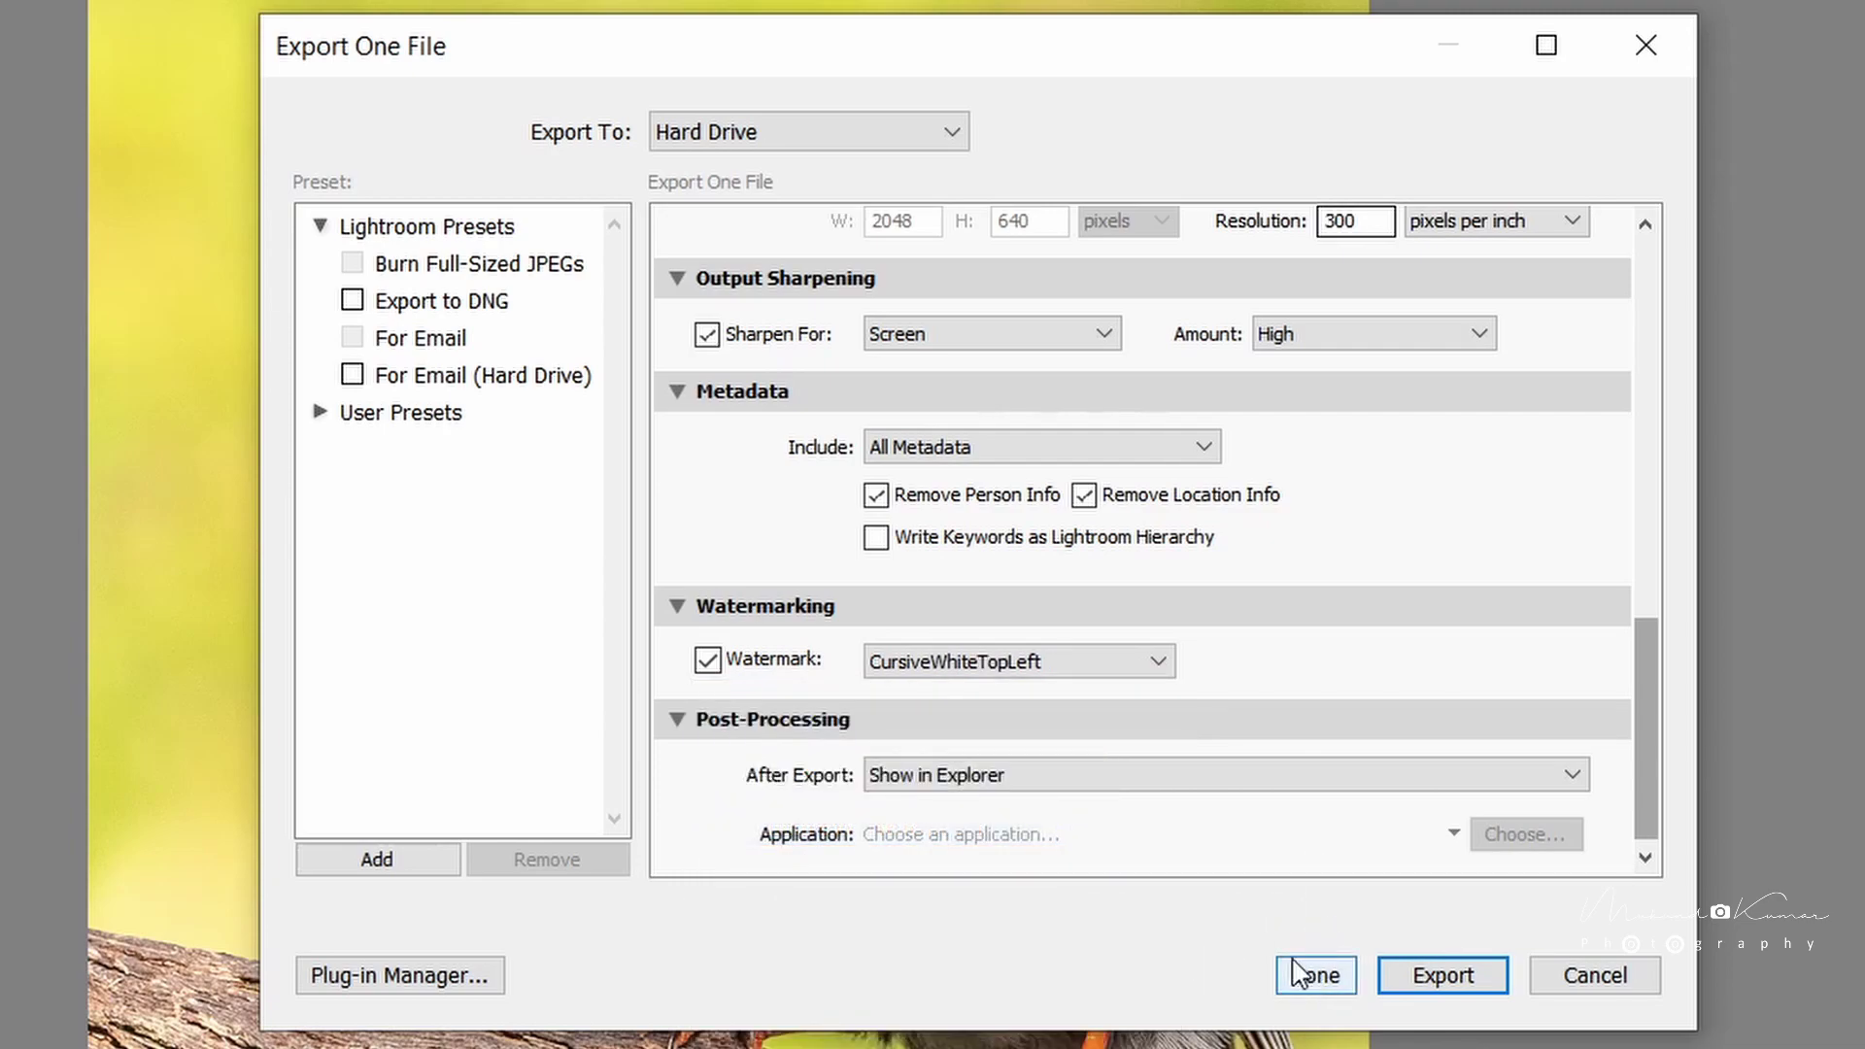
{"action": "left_click", "coordinate": [1466, 984]}
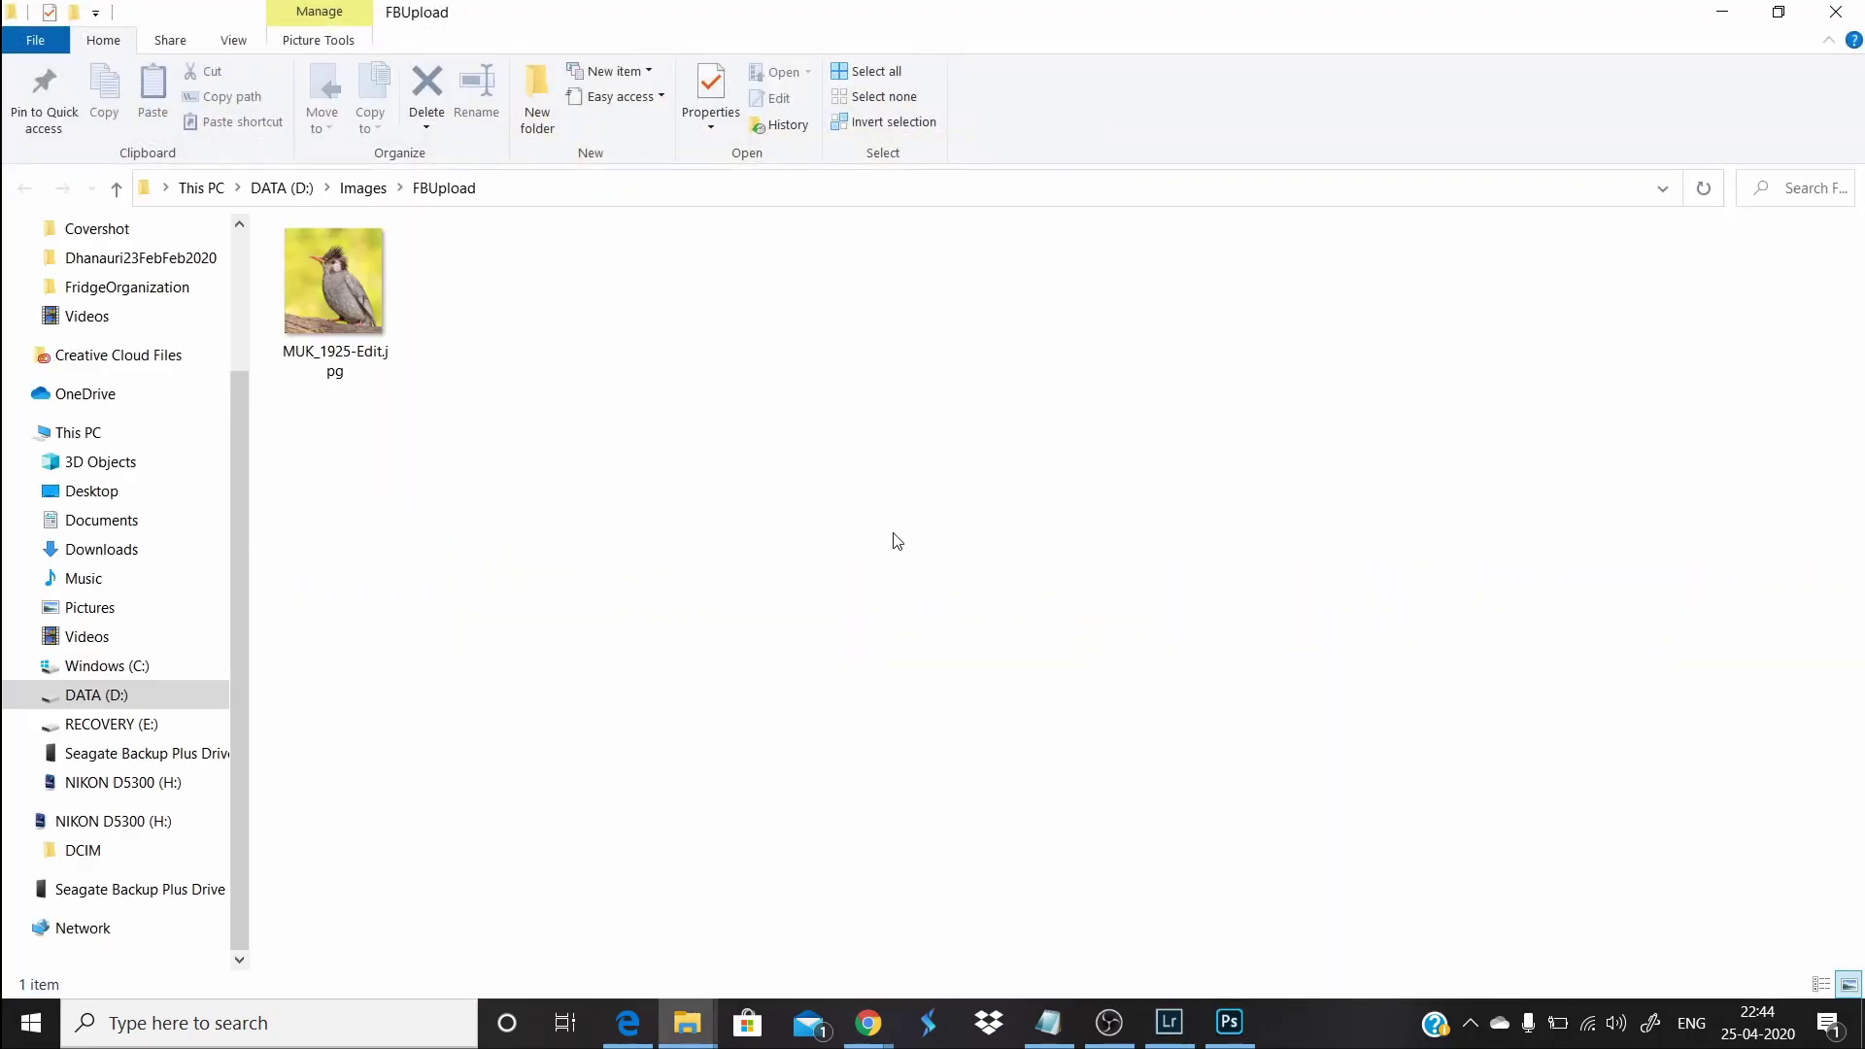
Step: Check the file details of the exported MUK_1925-Edit.jpg, open it in Photos and inspect it enlarged and at full view
{"action": "mouse_move", "coordinate": [330, 297]}
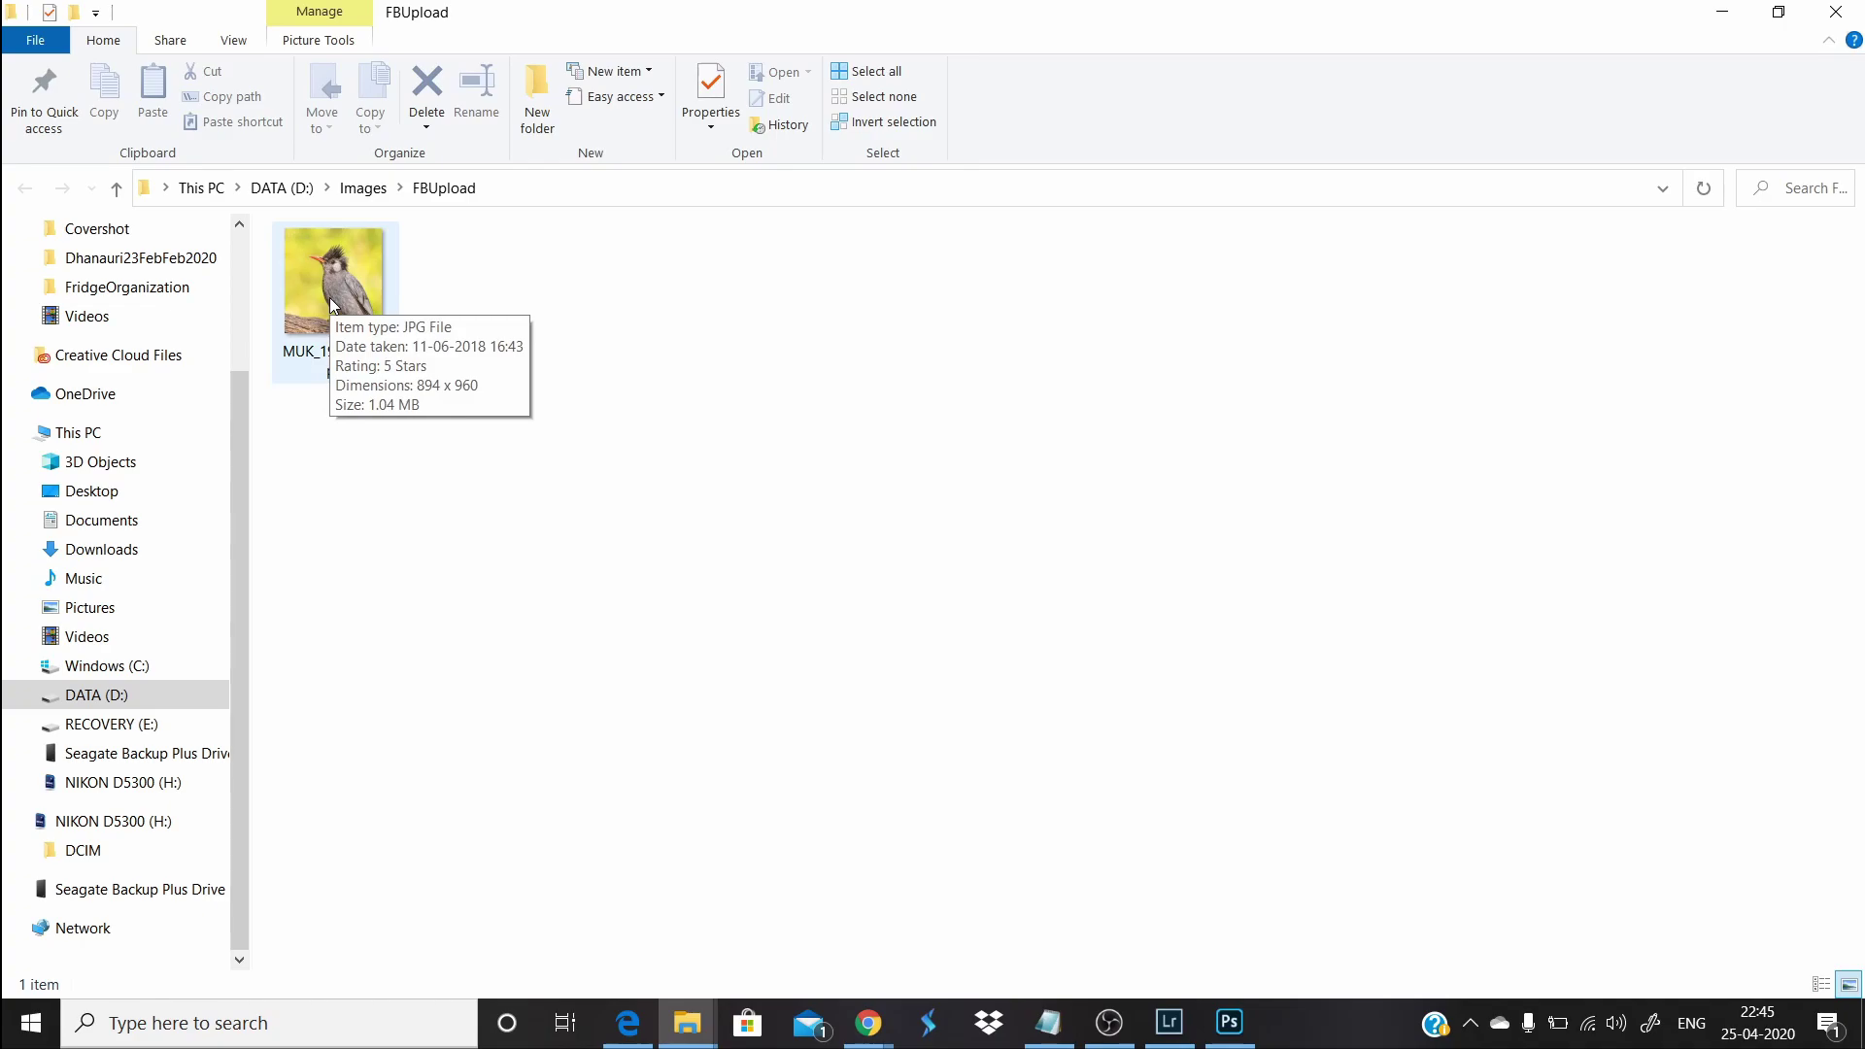
{"action": "double_click", "coordinate": [338, 300]}
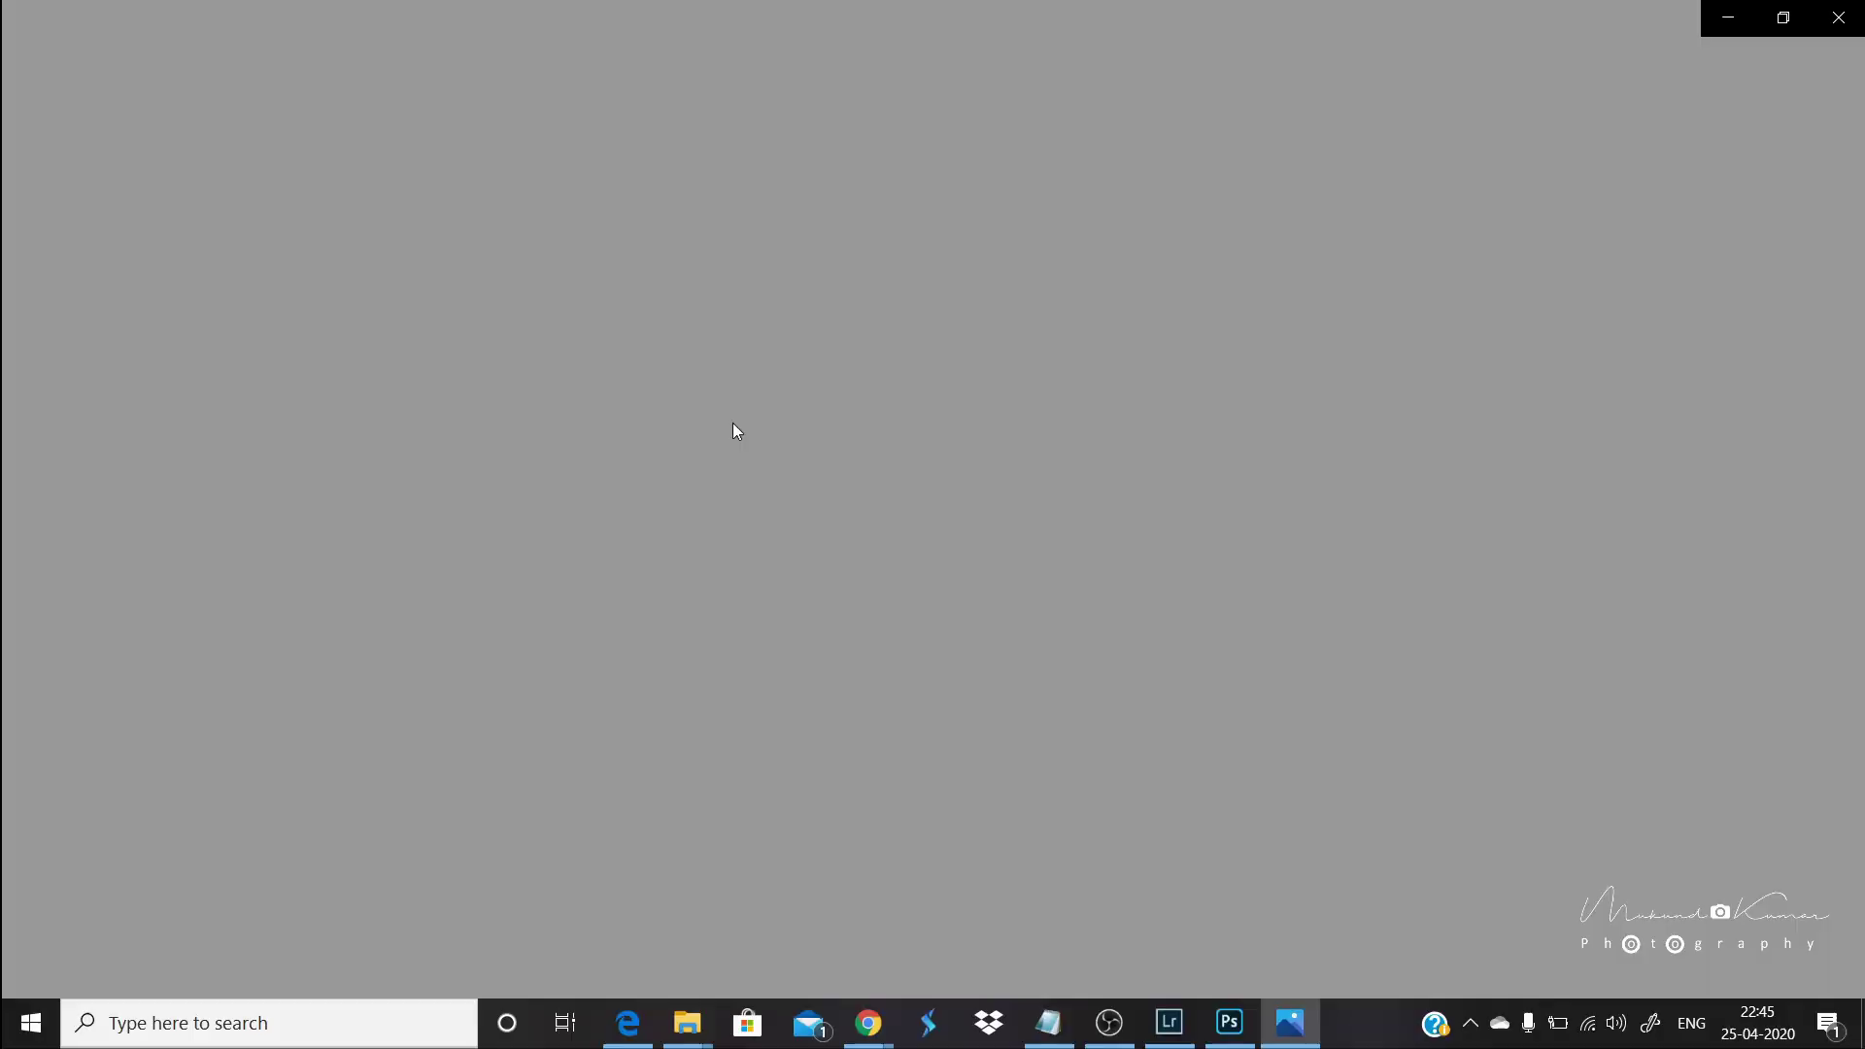
{"action": "scroll", "coordinate": [950, 608], "scroll_direction": "up", "scroll_amount": 2}
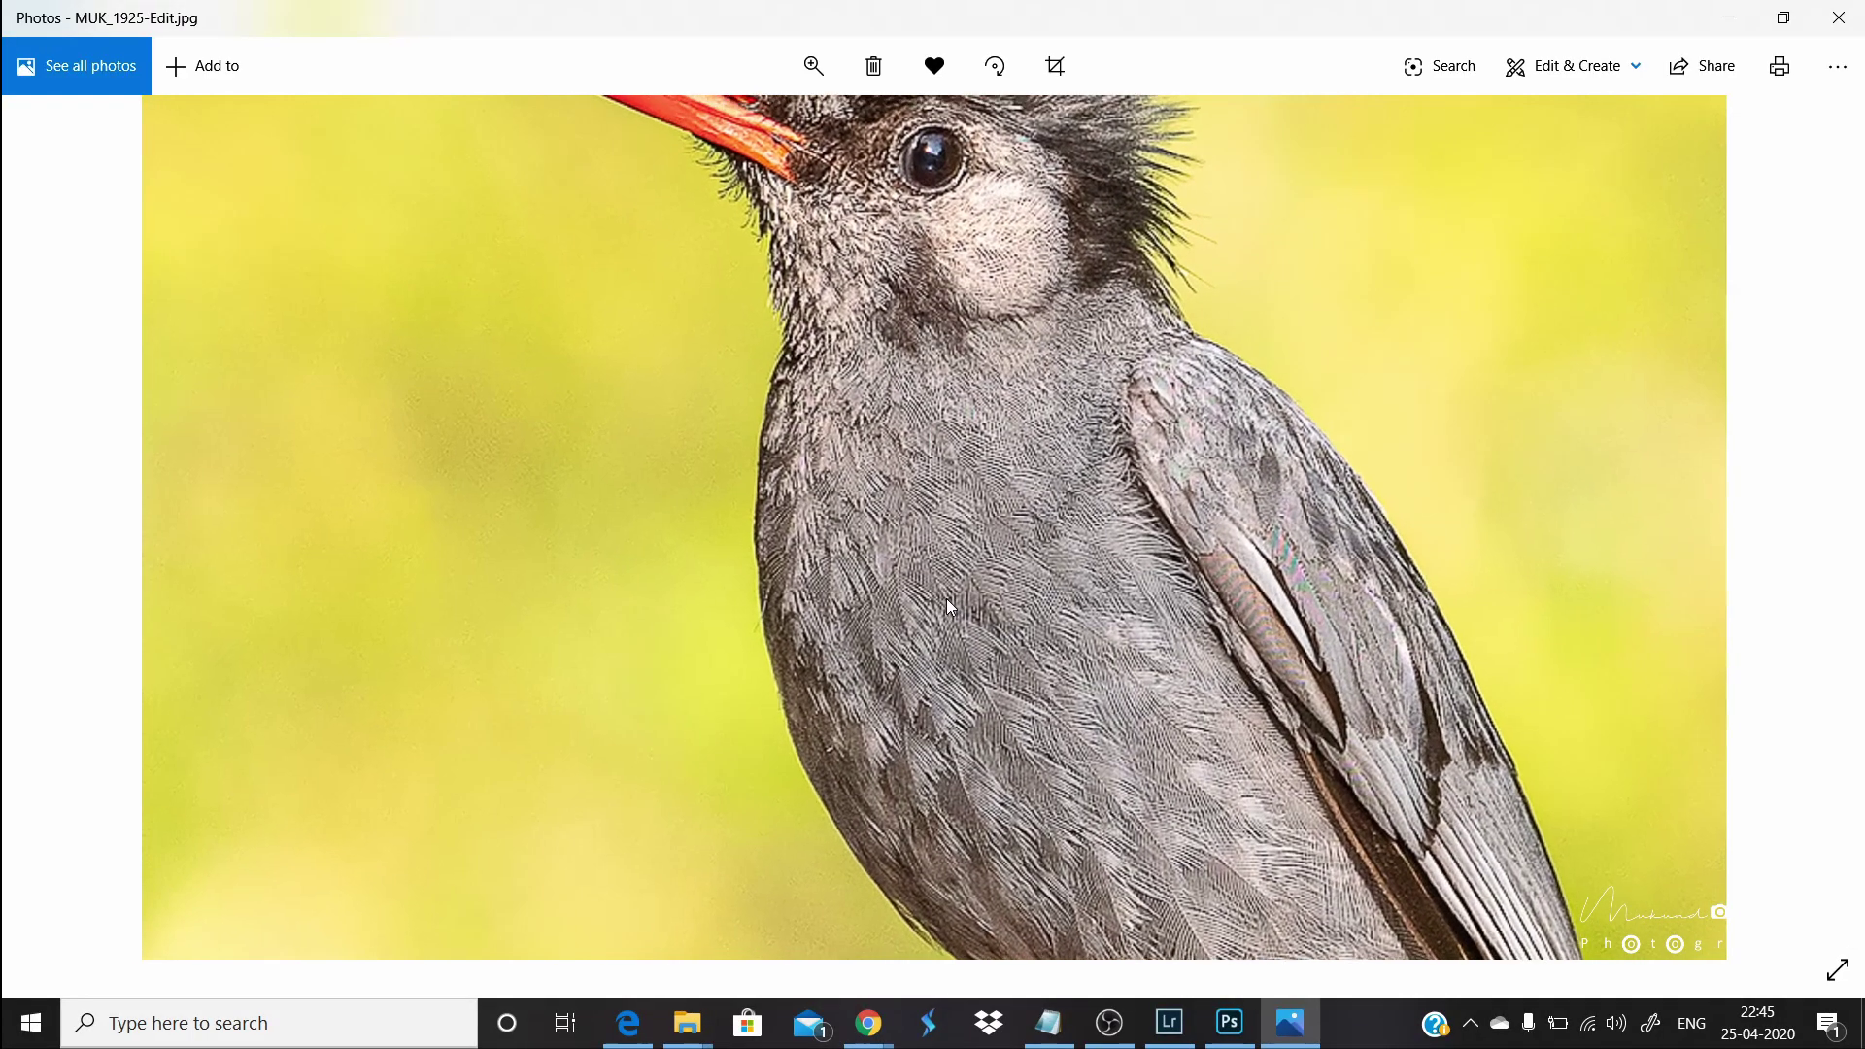
{"action": "scroll", "coordinate": [950, 608], "scroll_direction": "down", "scroll_amount": 2}
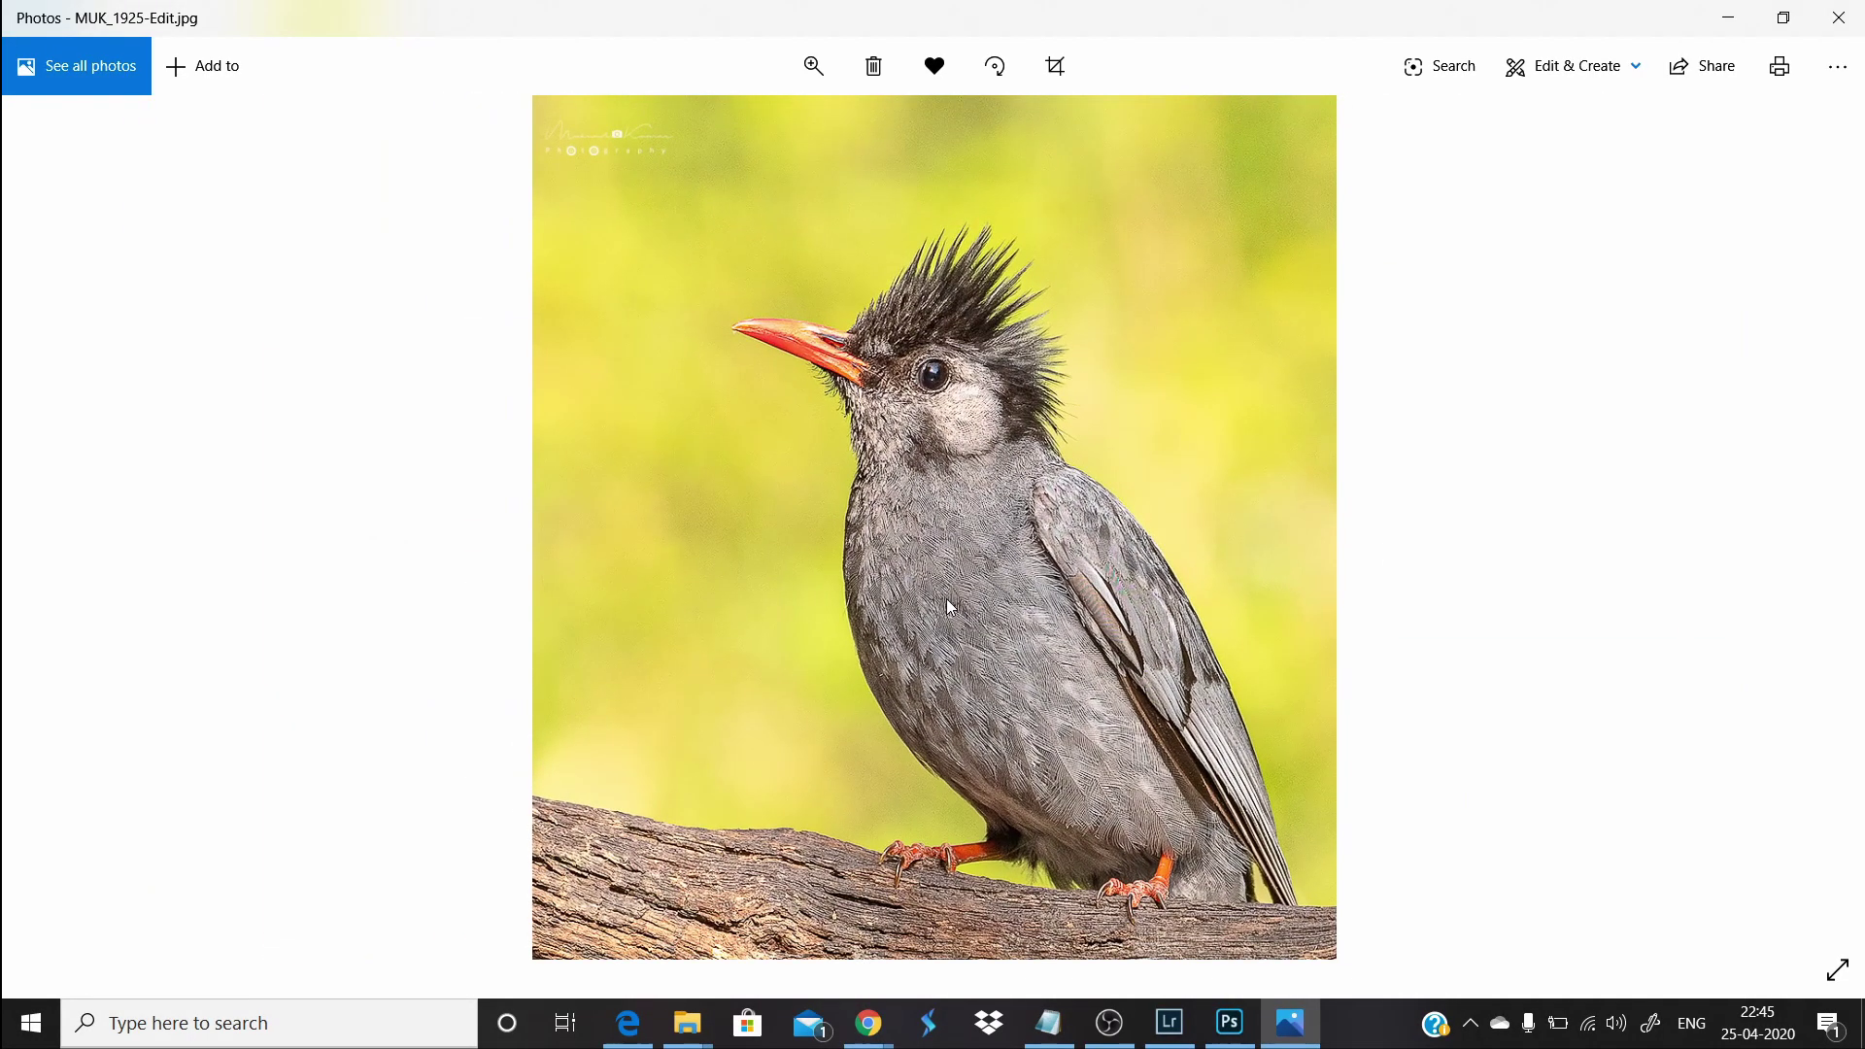
Step: Switch to a new Chrome window, open Facebook and go to the photographer's own photography page
{"action": "right_click", "coordinate": [868, 1022]}
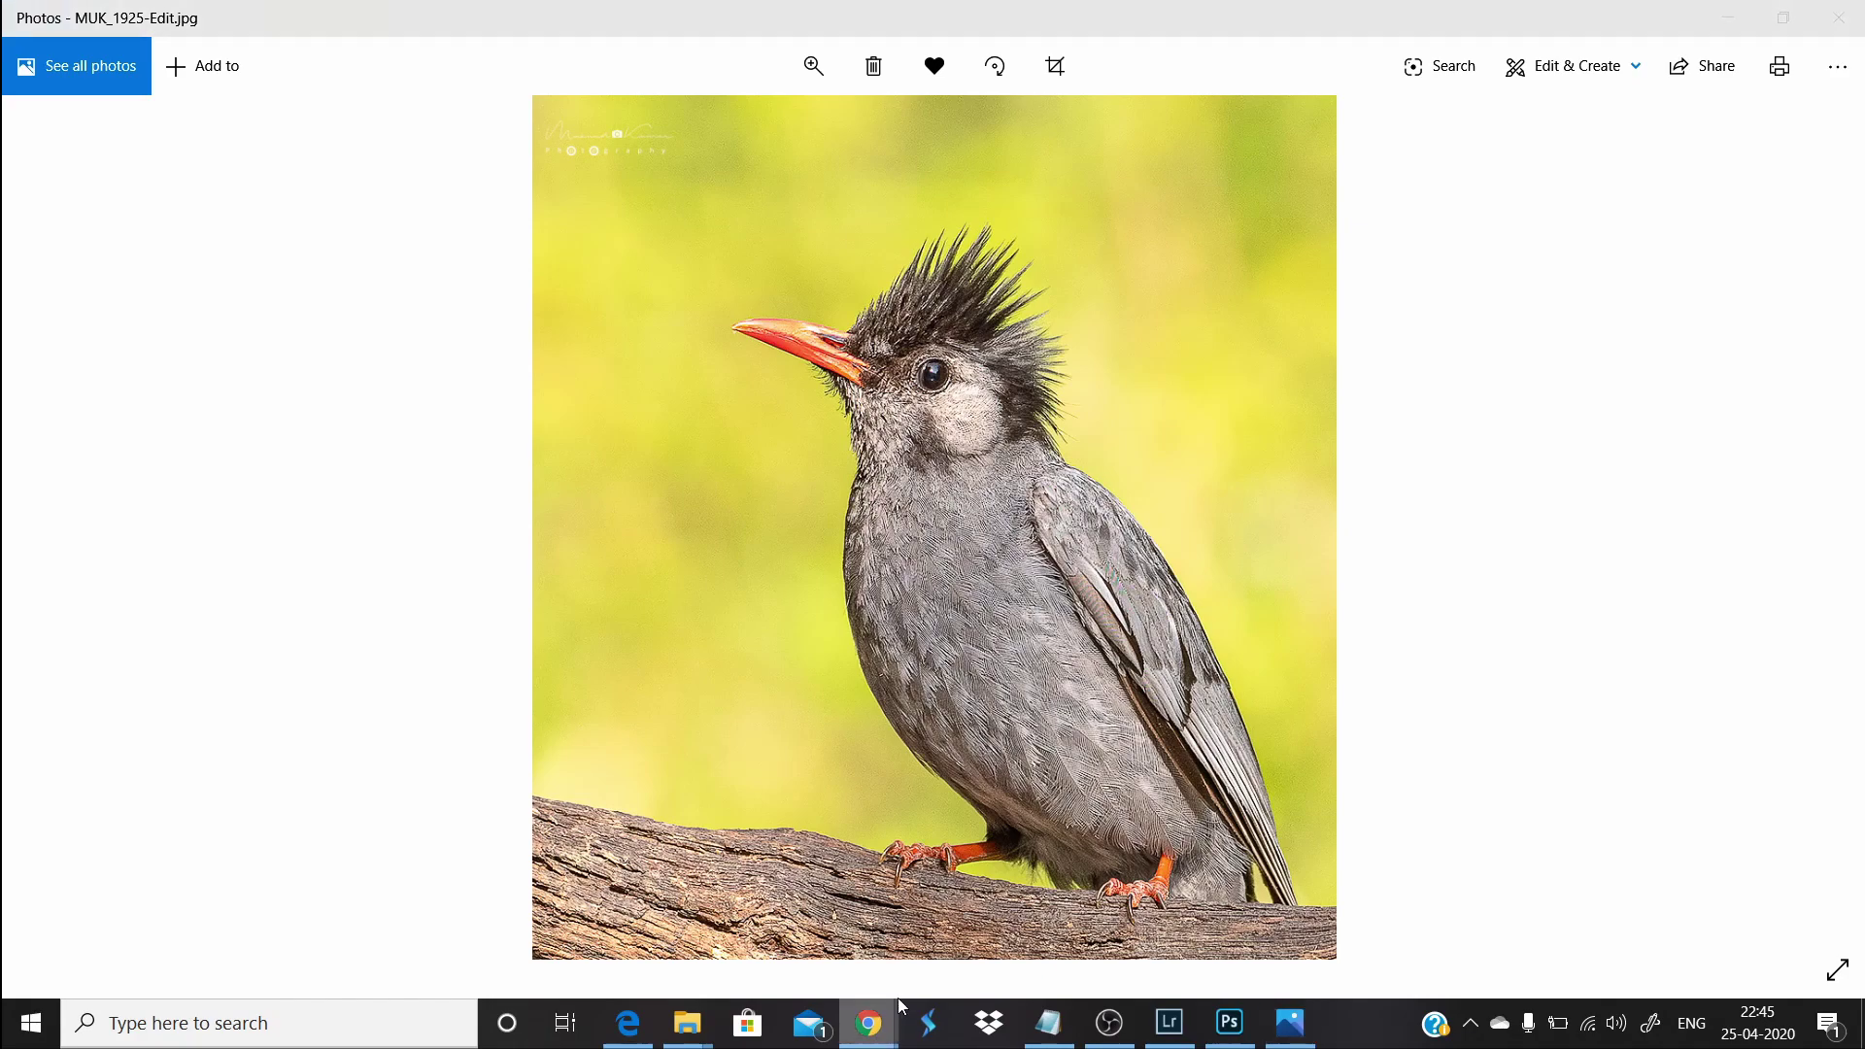
{"action": "left_click", "coordinate": [907, 792]}
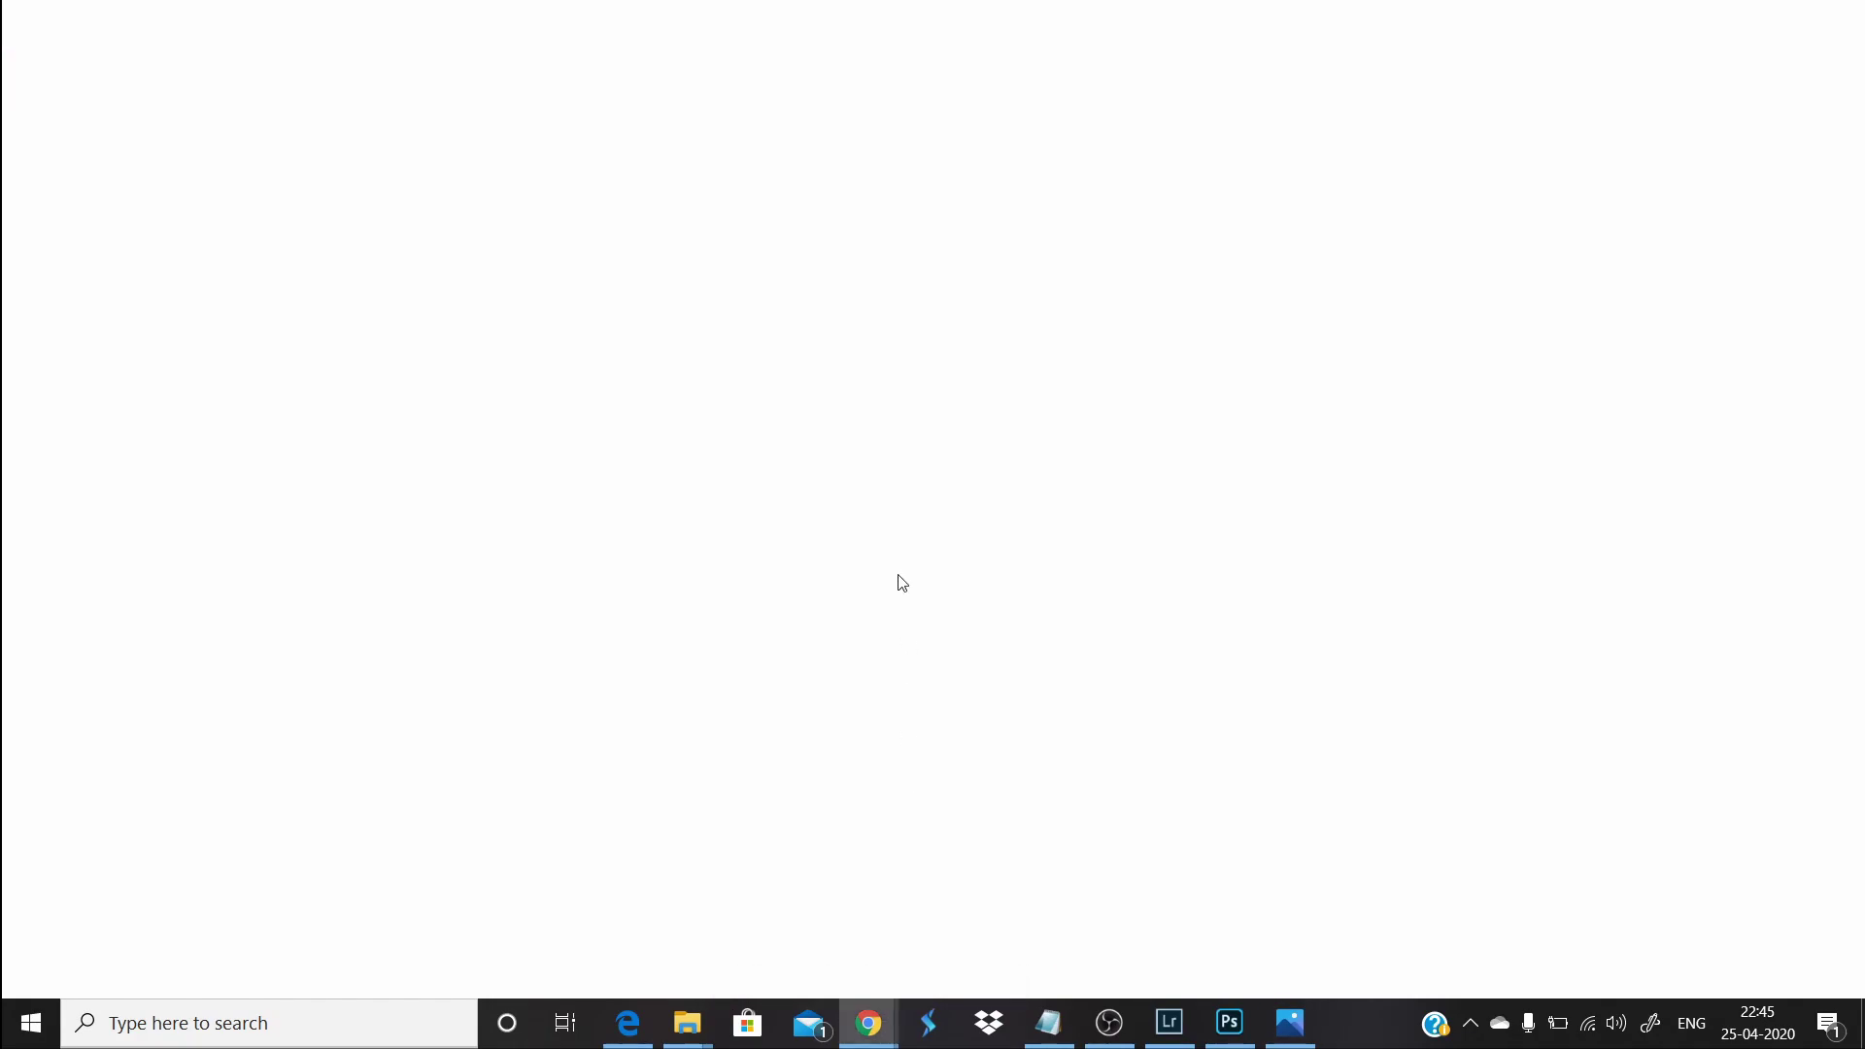
{"action": "left_click", "coordinate": [825, 610]}
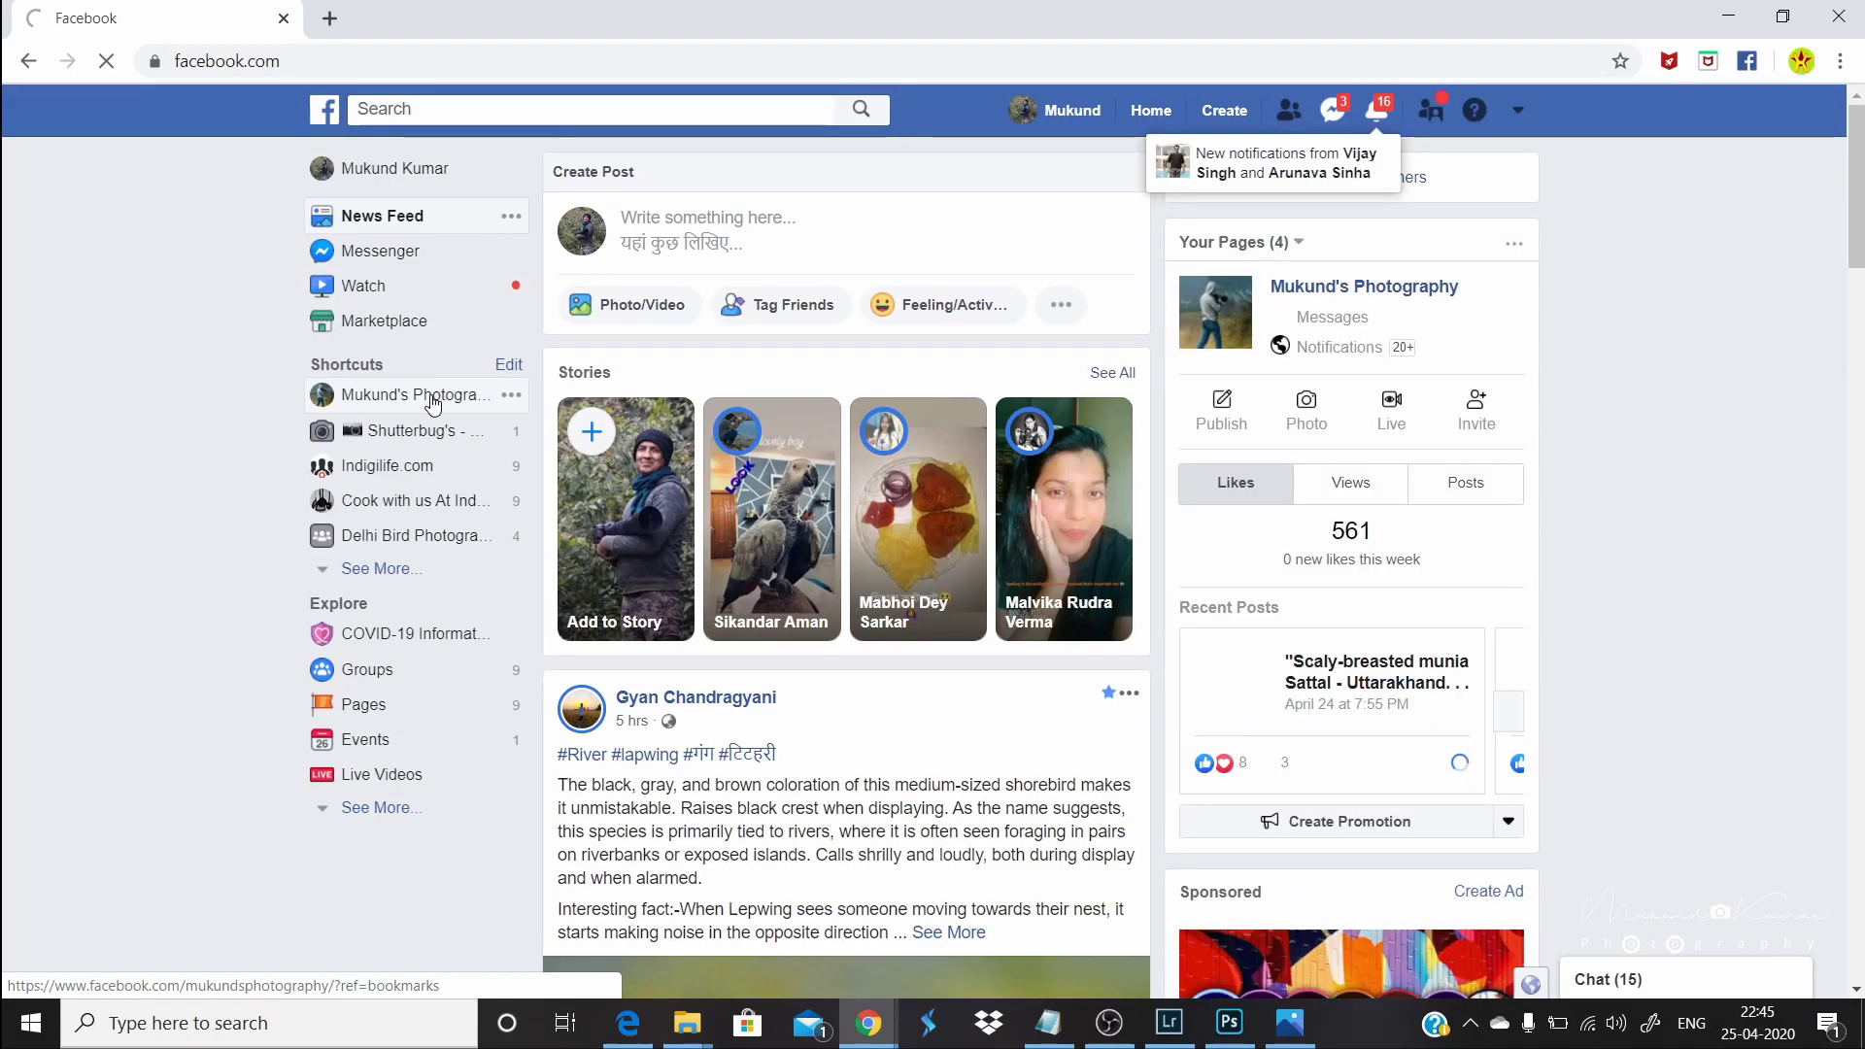
{"action": "left_click", "coordinate": [433, 403]}
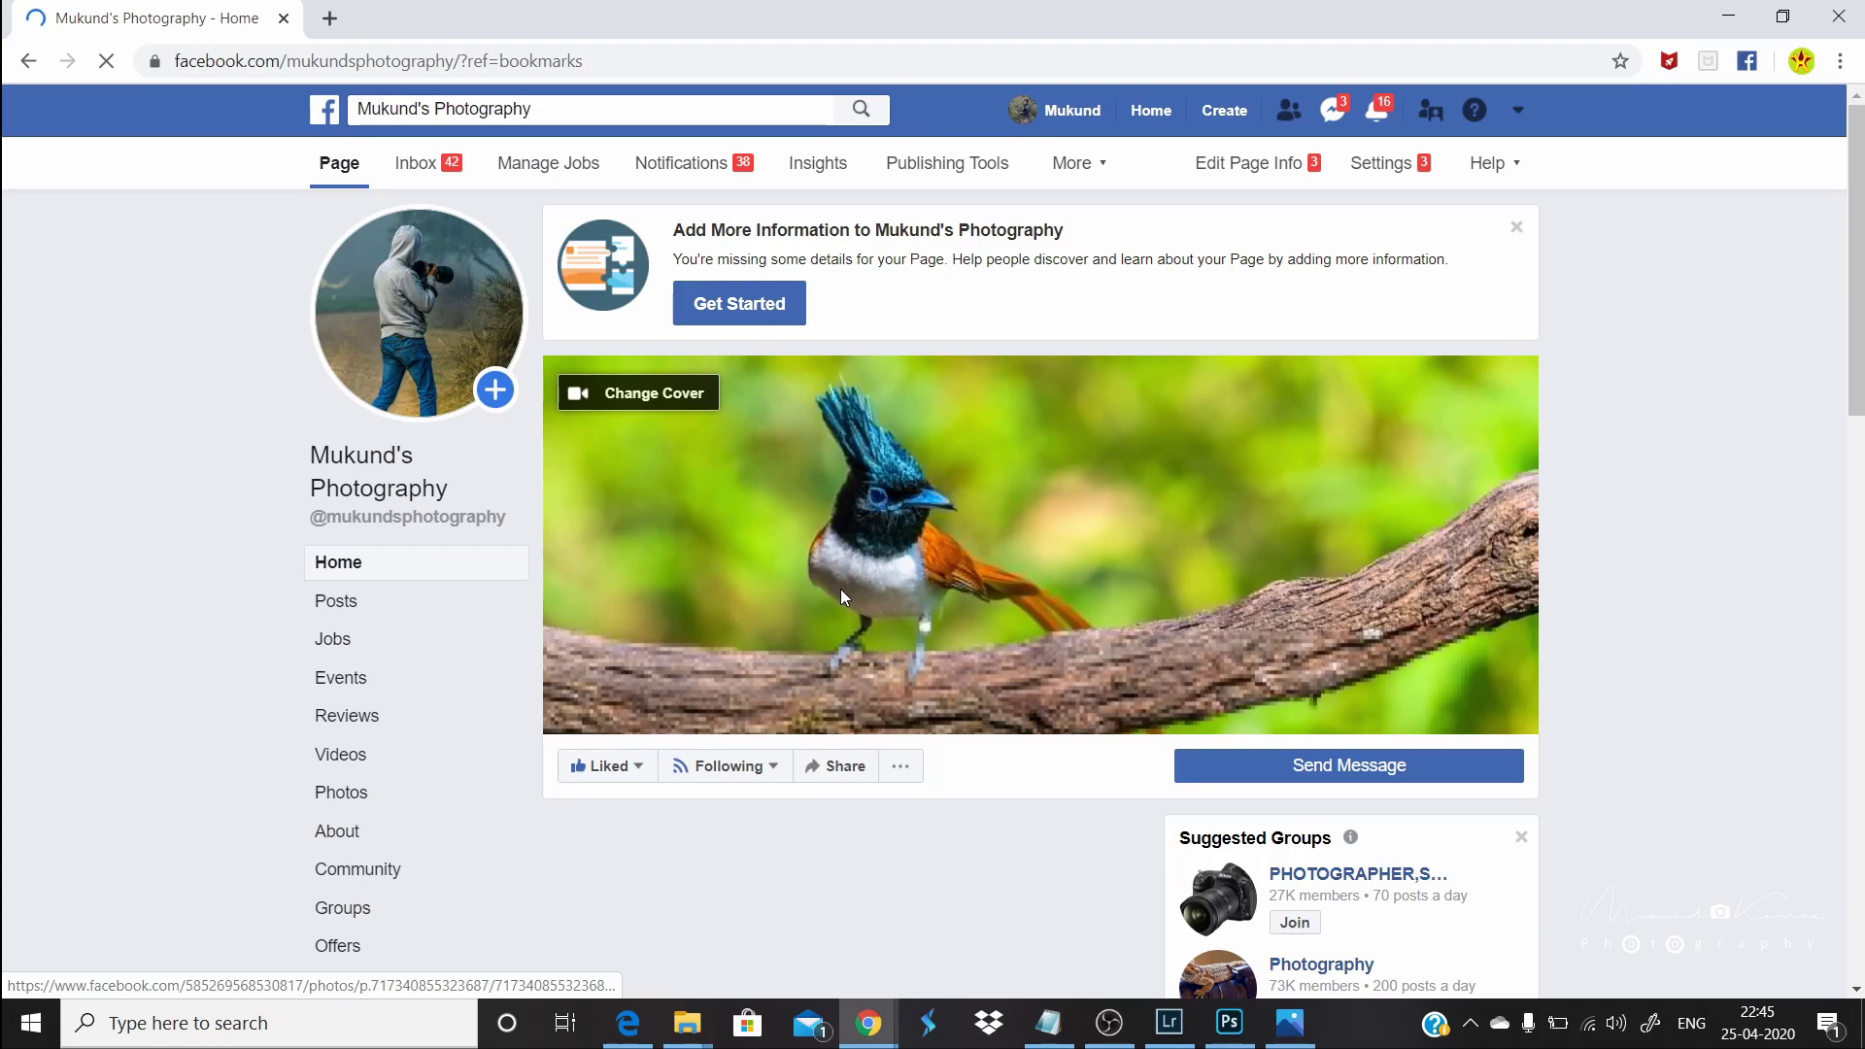
Step: Publish a photo post on the page with MUK_1925-Edit.jpg from the FBUpload folder, without a caption
{"action": "scroll", "coordinate": [842, 588], "scroll_direction": "down", "scroll_amount": 3}
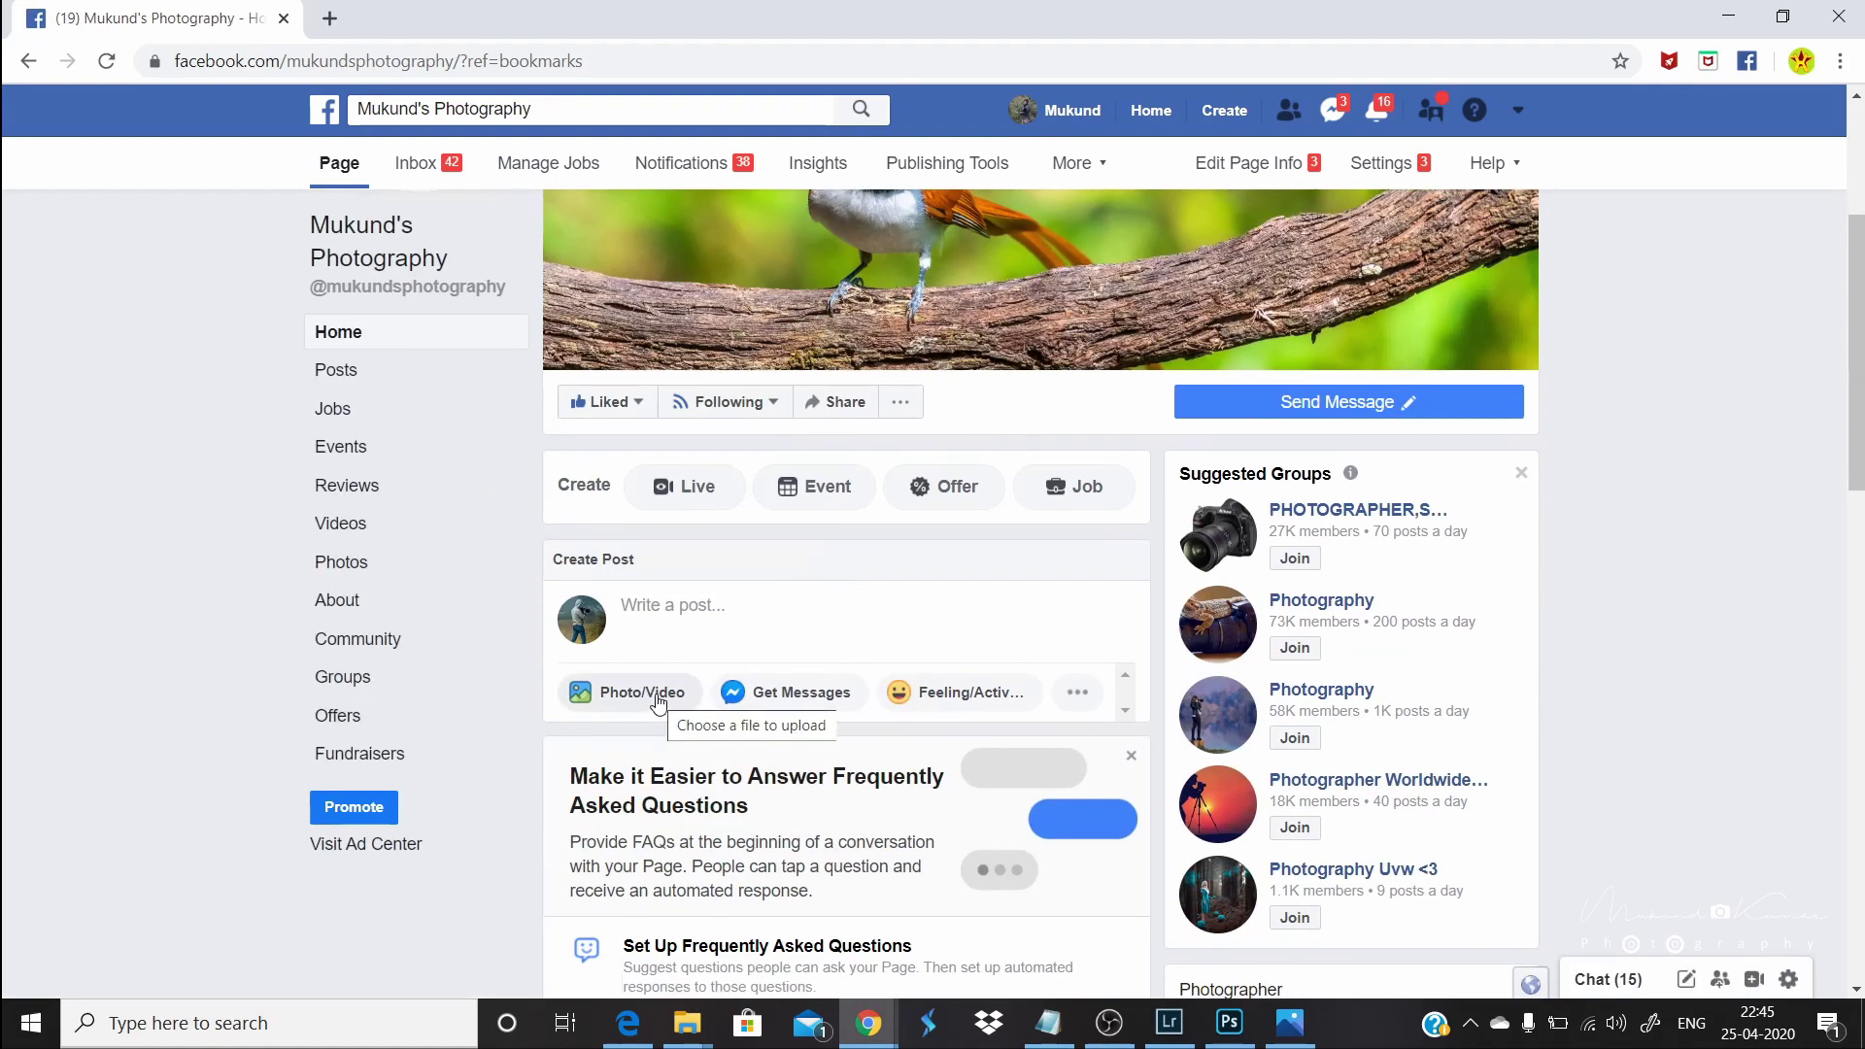
{"action": "left_click", "coordinate": [658, 700]}
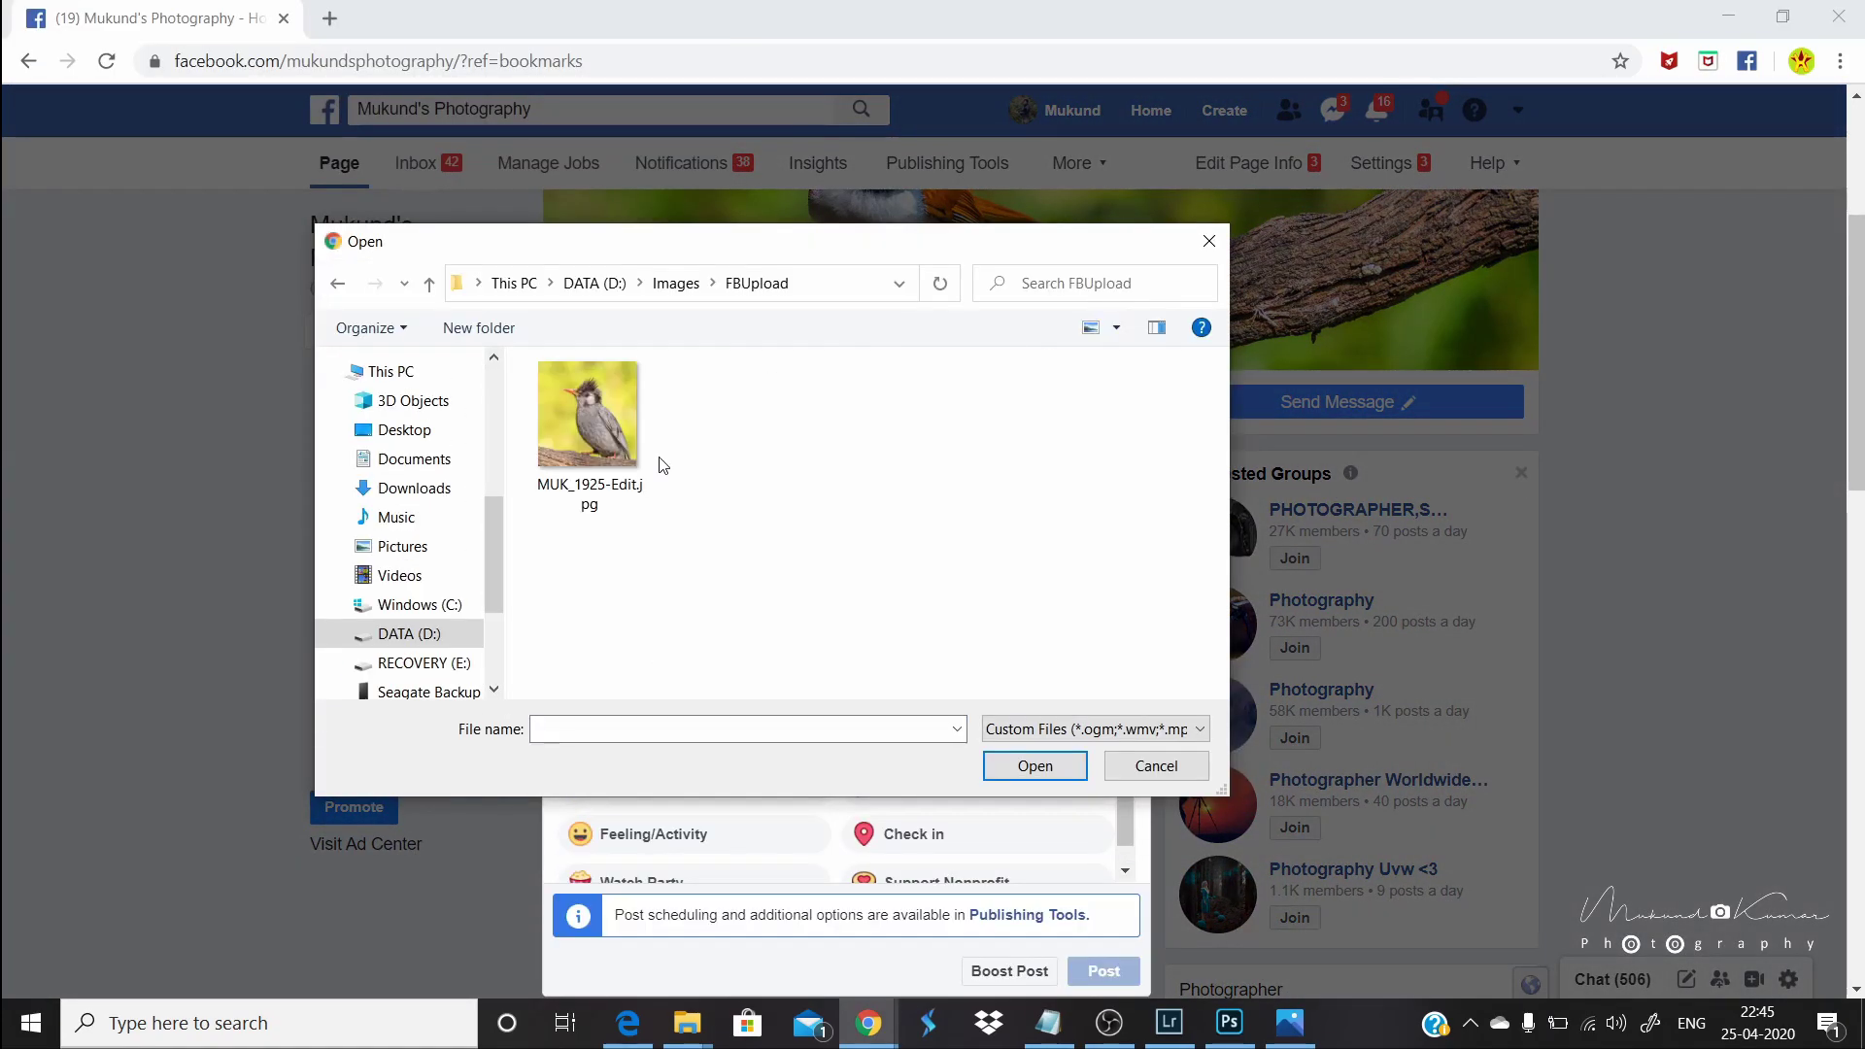
{"action": "double_click", "coordinate": [586, 418]}
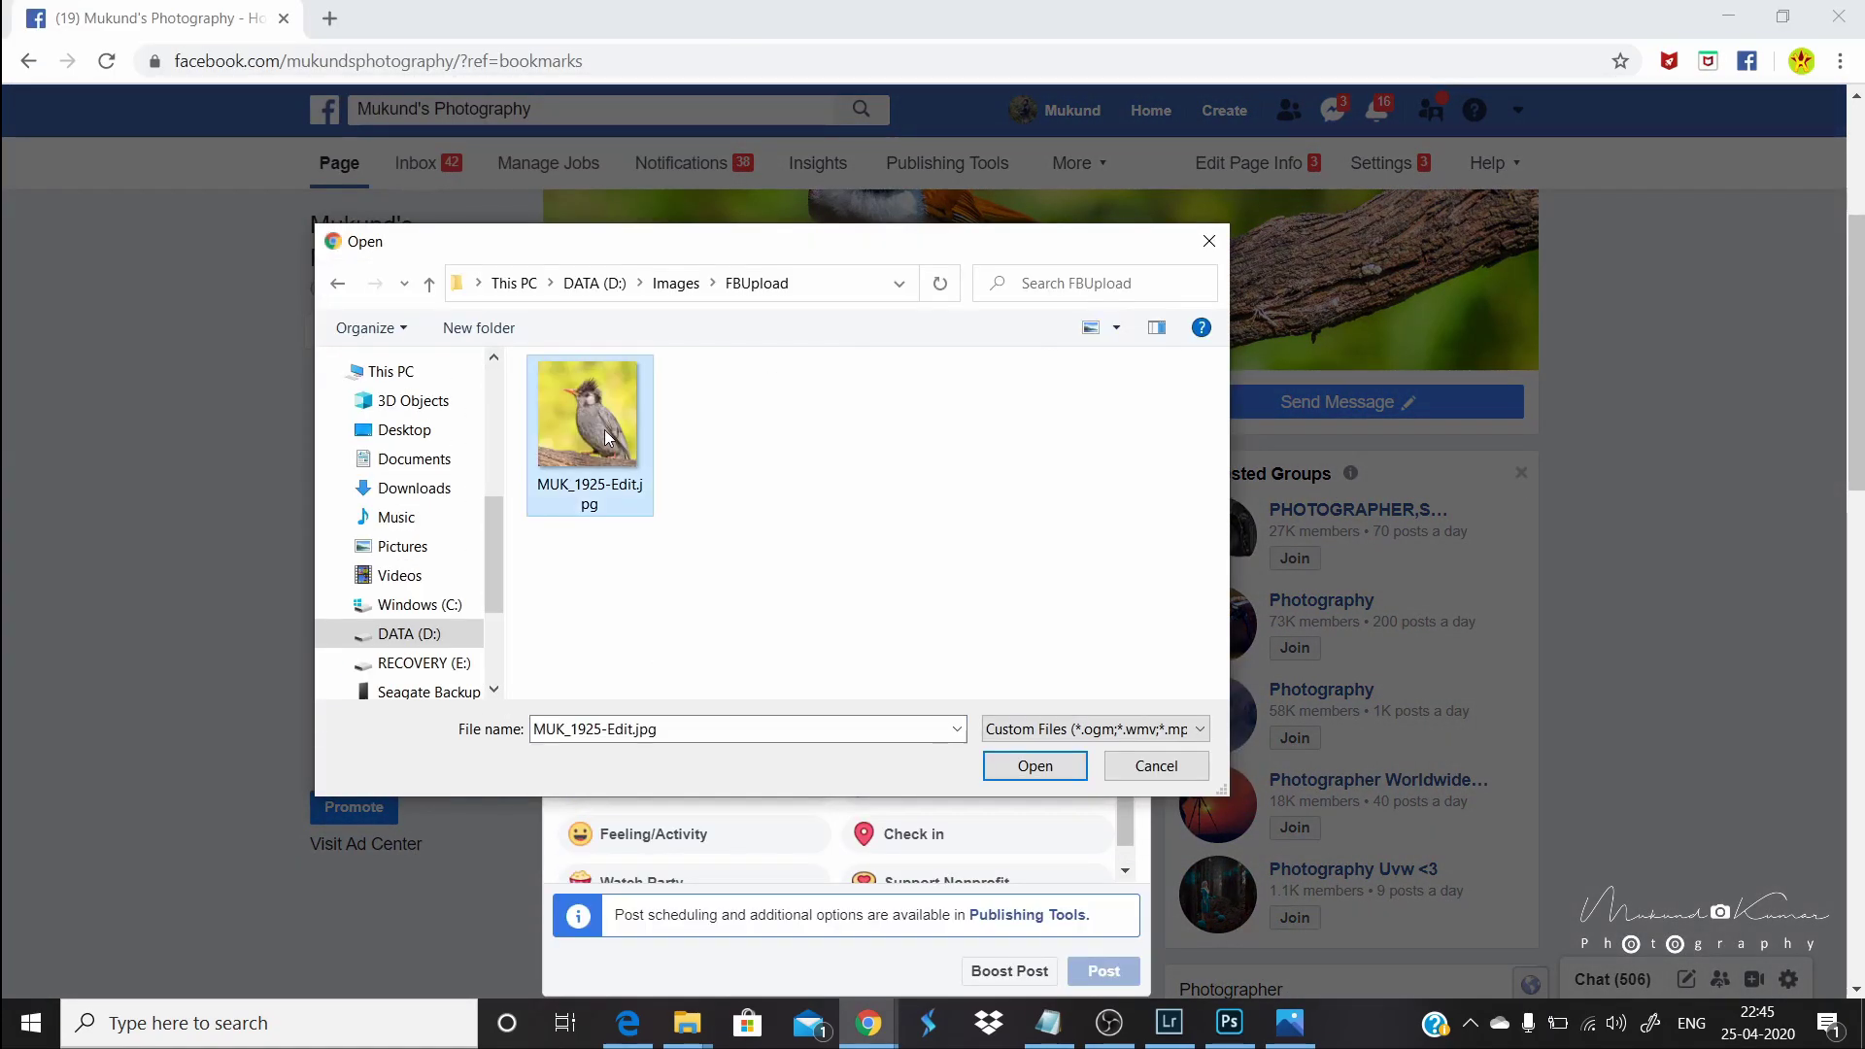
{"action": "scroll", "coordinate": [864, 624], "scroll_direction": "down", "scroll_amount": 1}
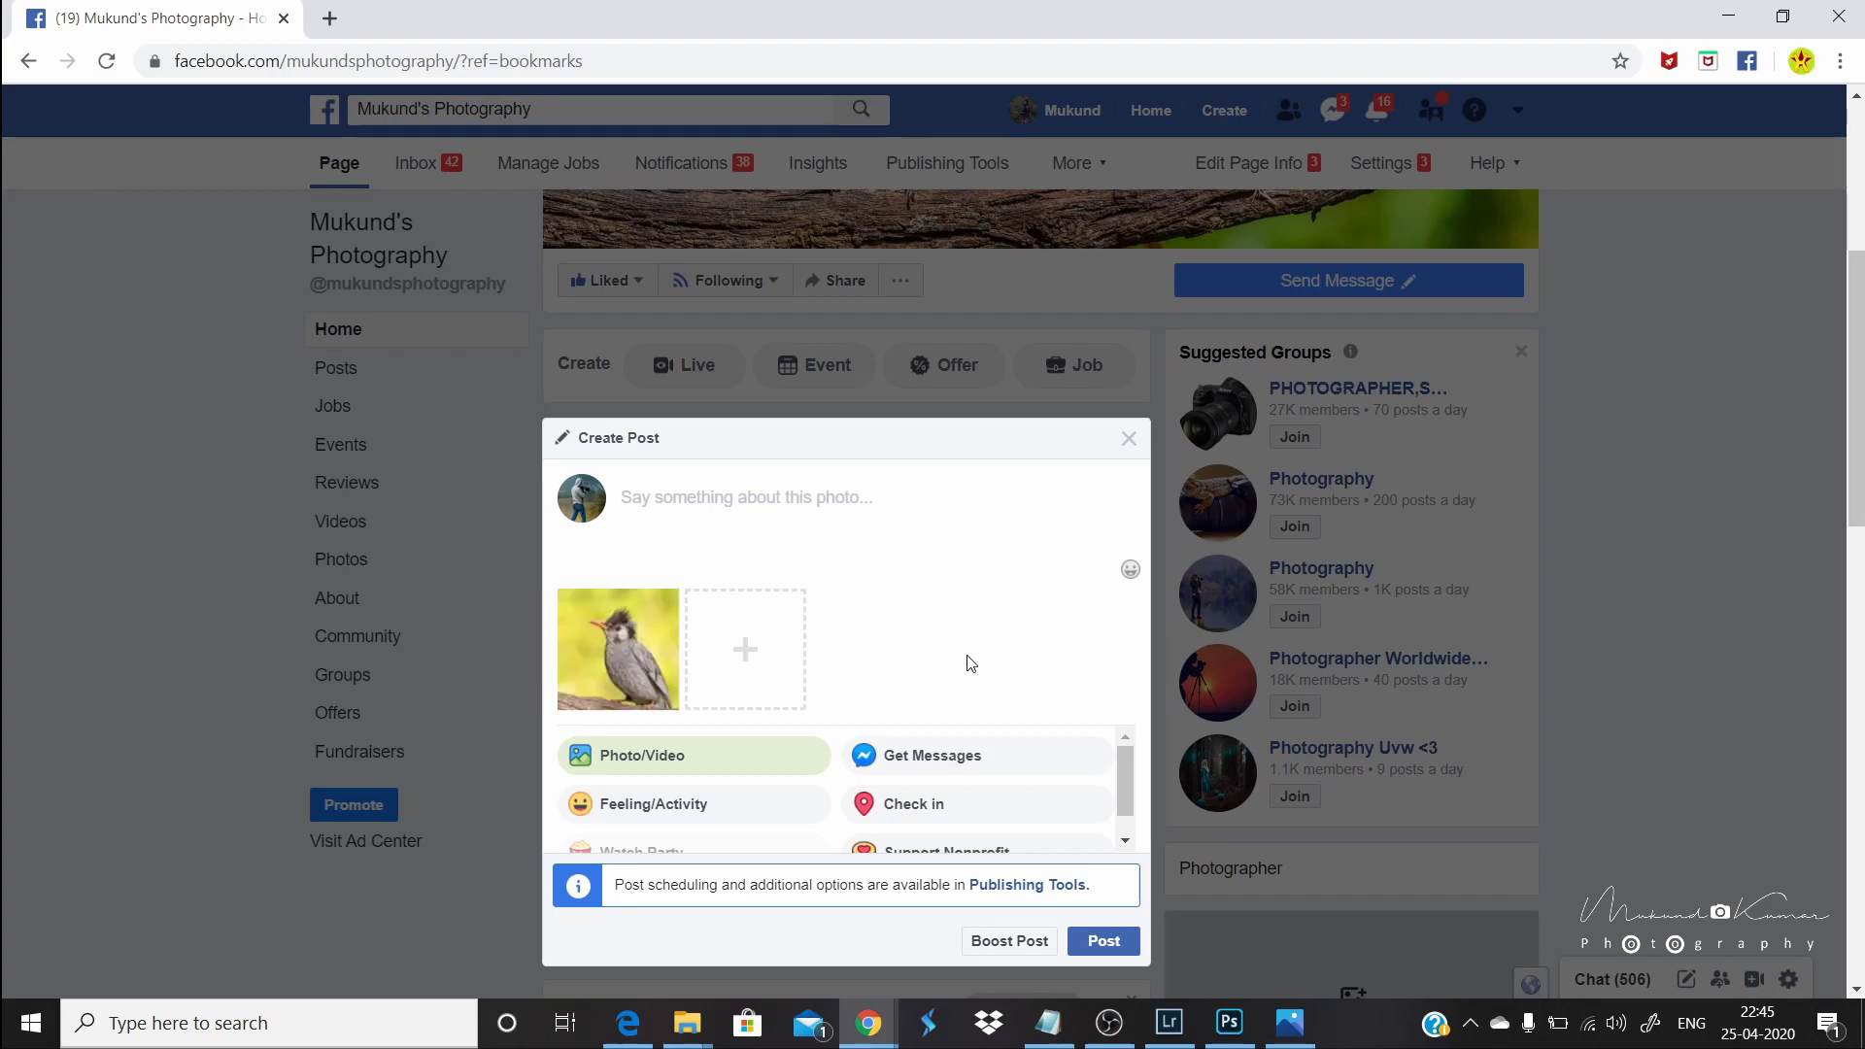
{"action": "left_click", "coordinate": [1107, 942]}
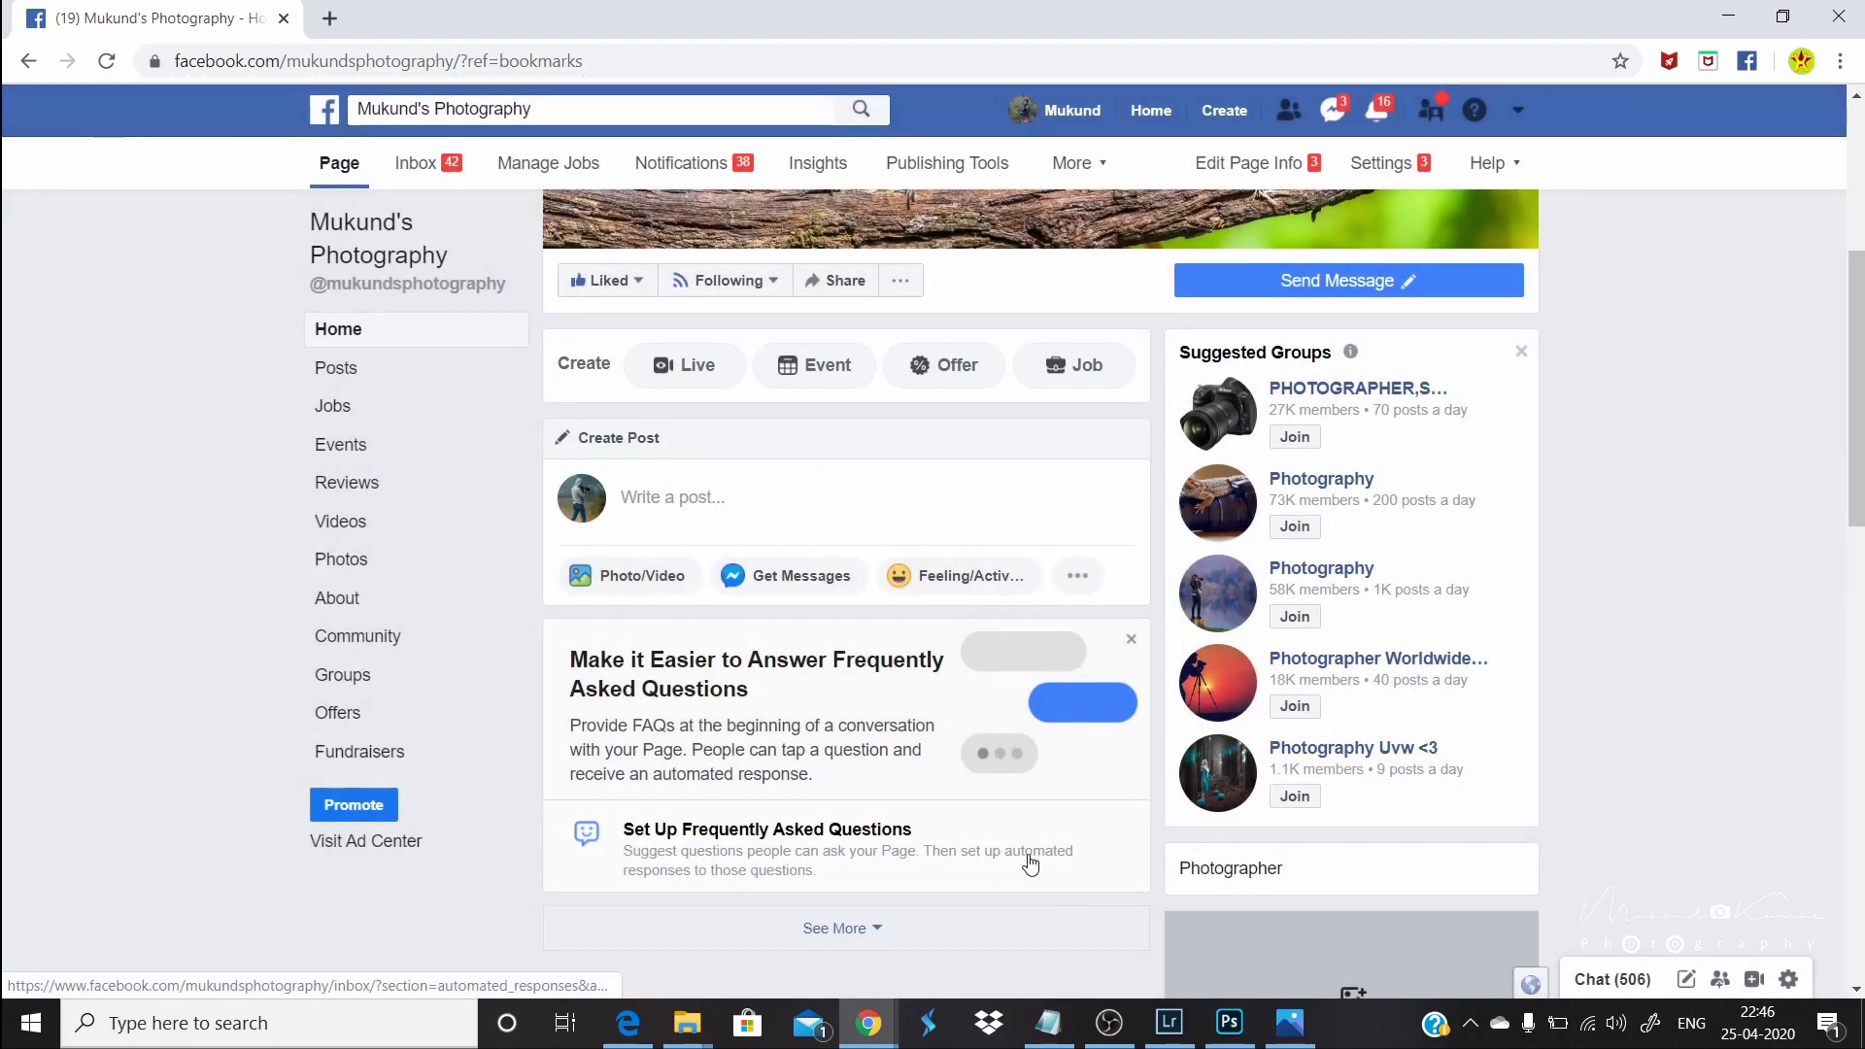
Step: Find the newly published bird post on the page and open its photo for viewing
{"action": "scroll", "coordinate": [1029, 862], "scroll_direction": "down", "scroll_amount": 5}
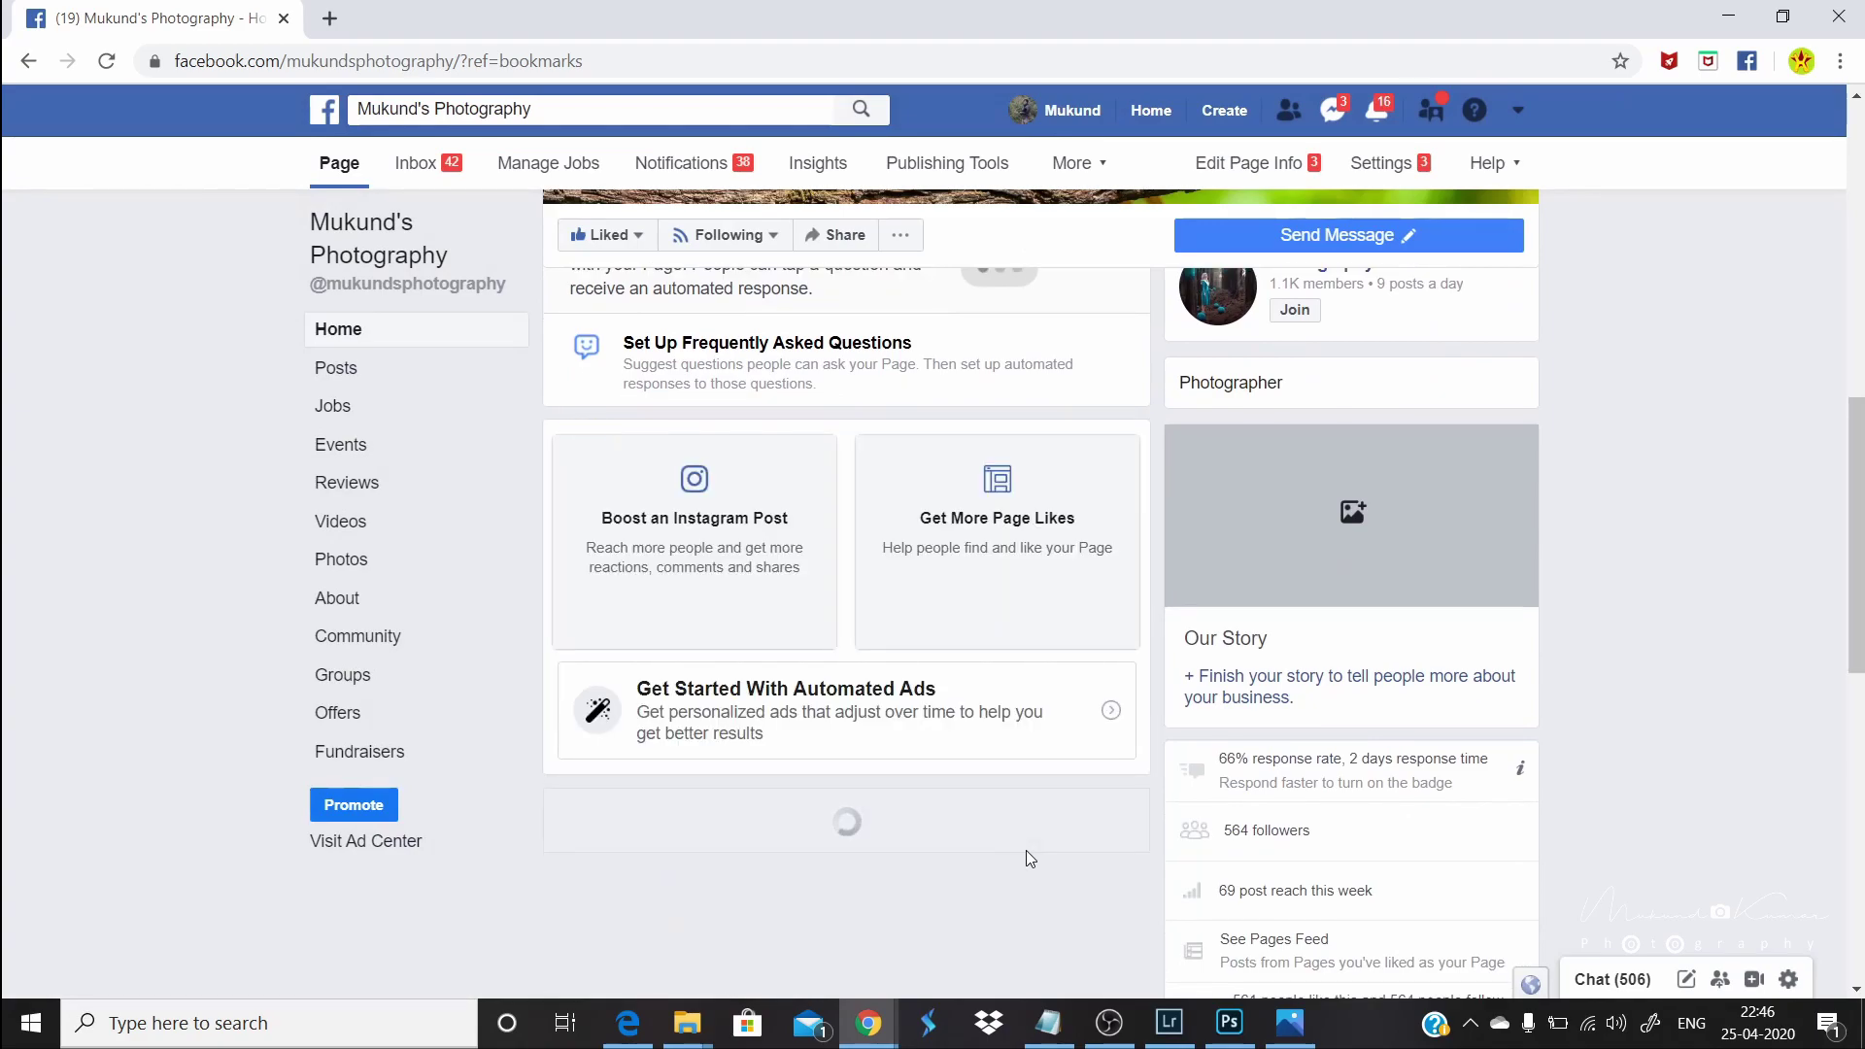
{"action": "scroll", "coordinate": [1026, 849], "scroll_direction": "down", "scroll_amount": 5}
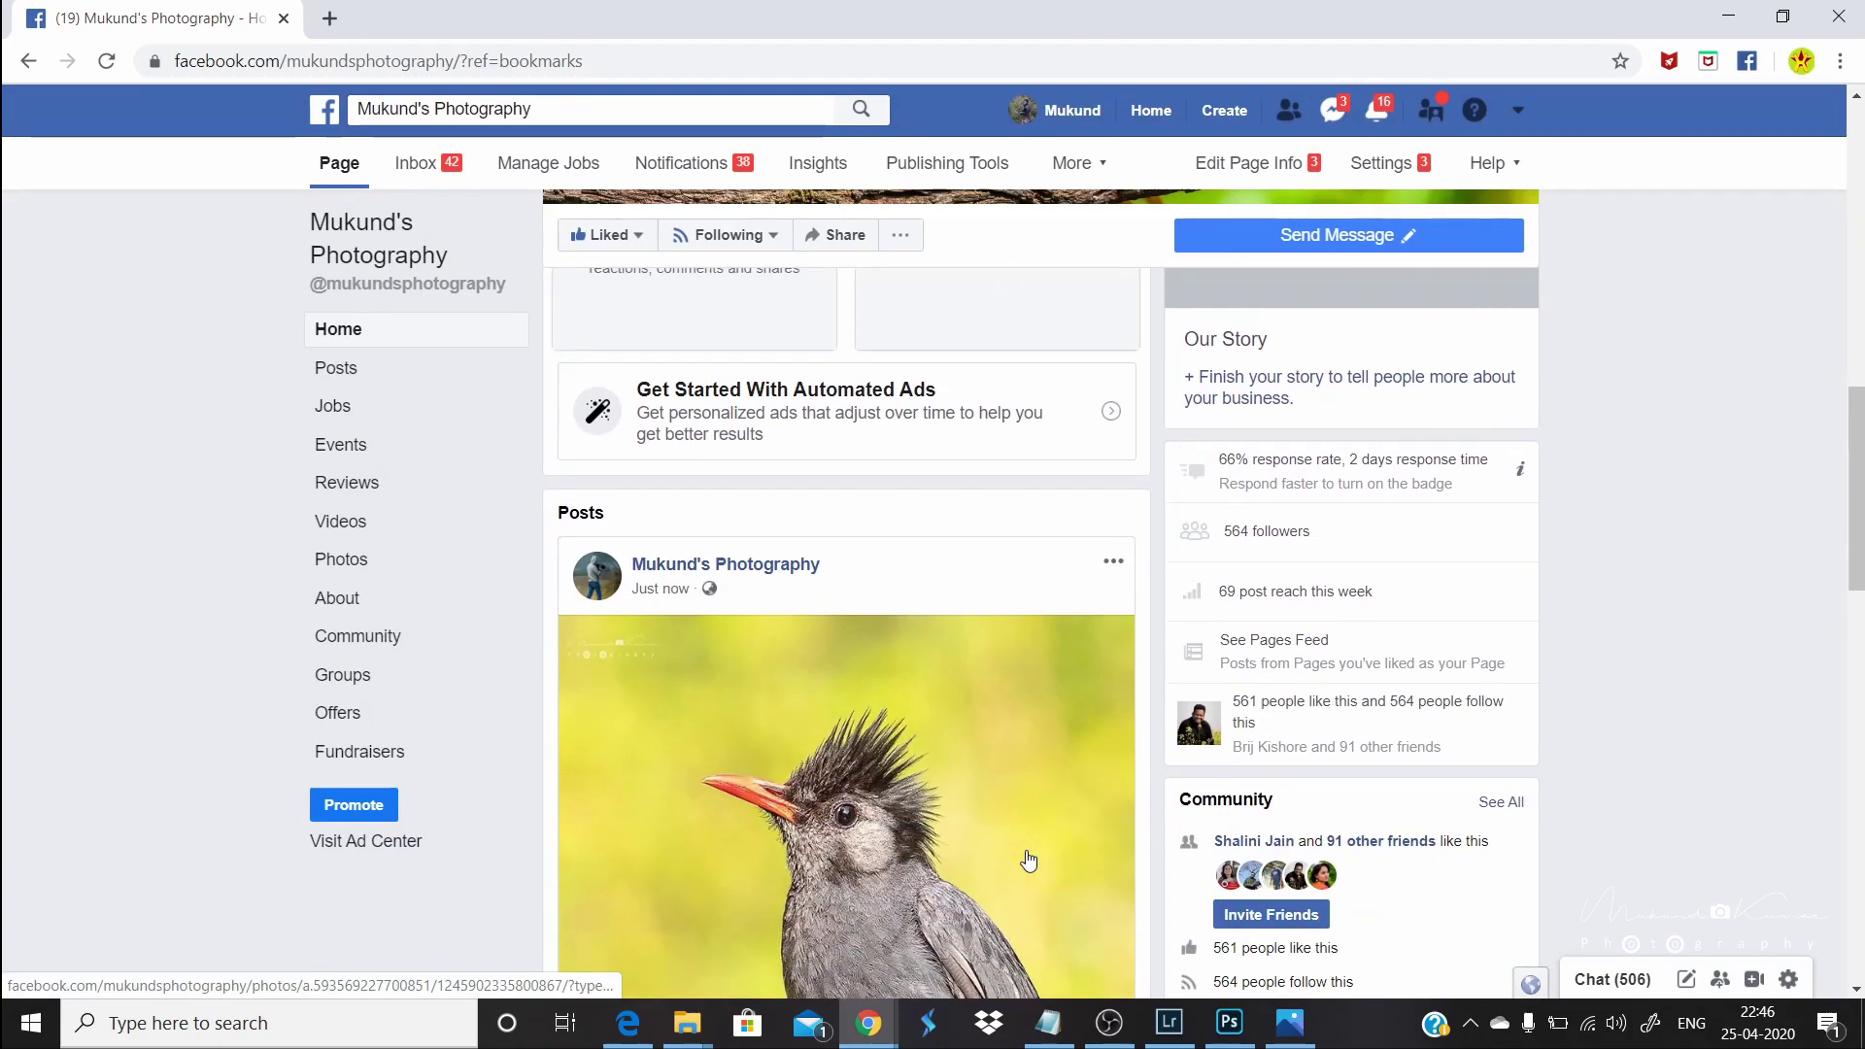
{"action": "left_click", "coordinate": [923, 707]}
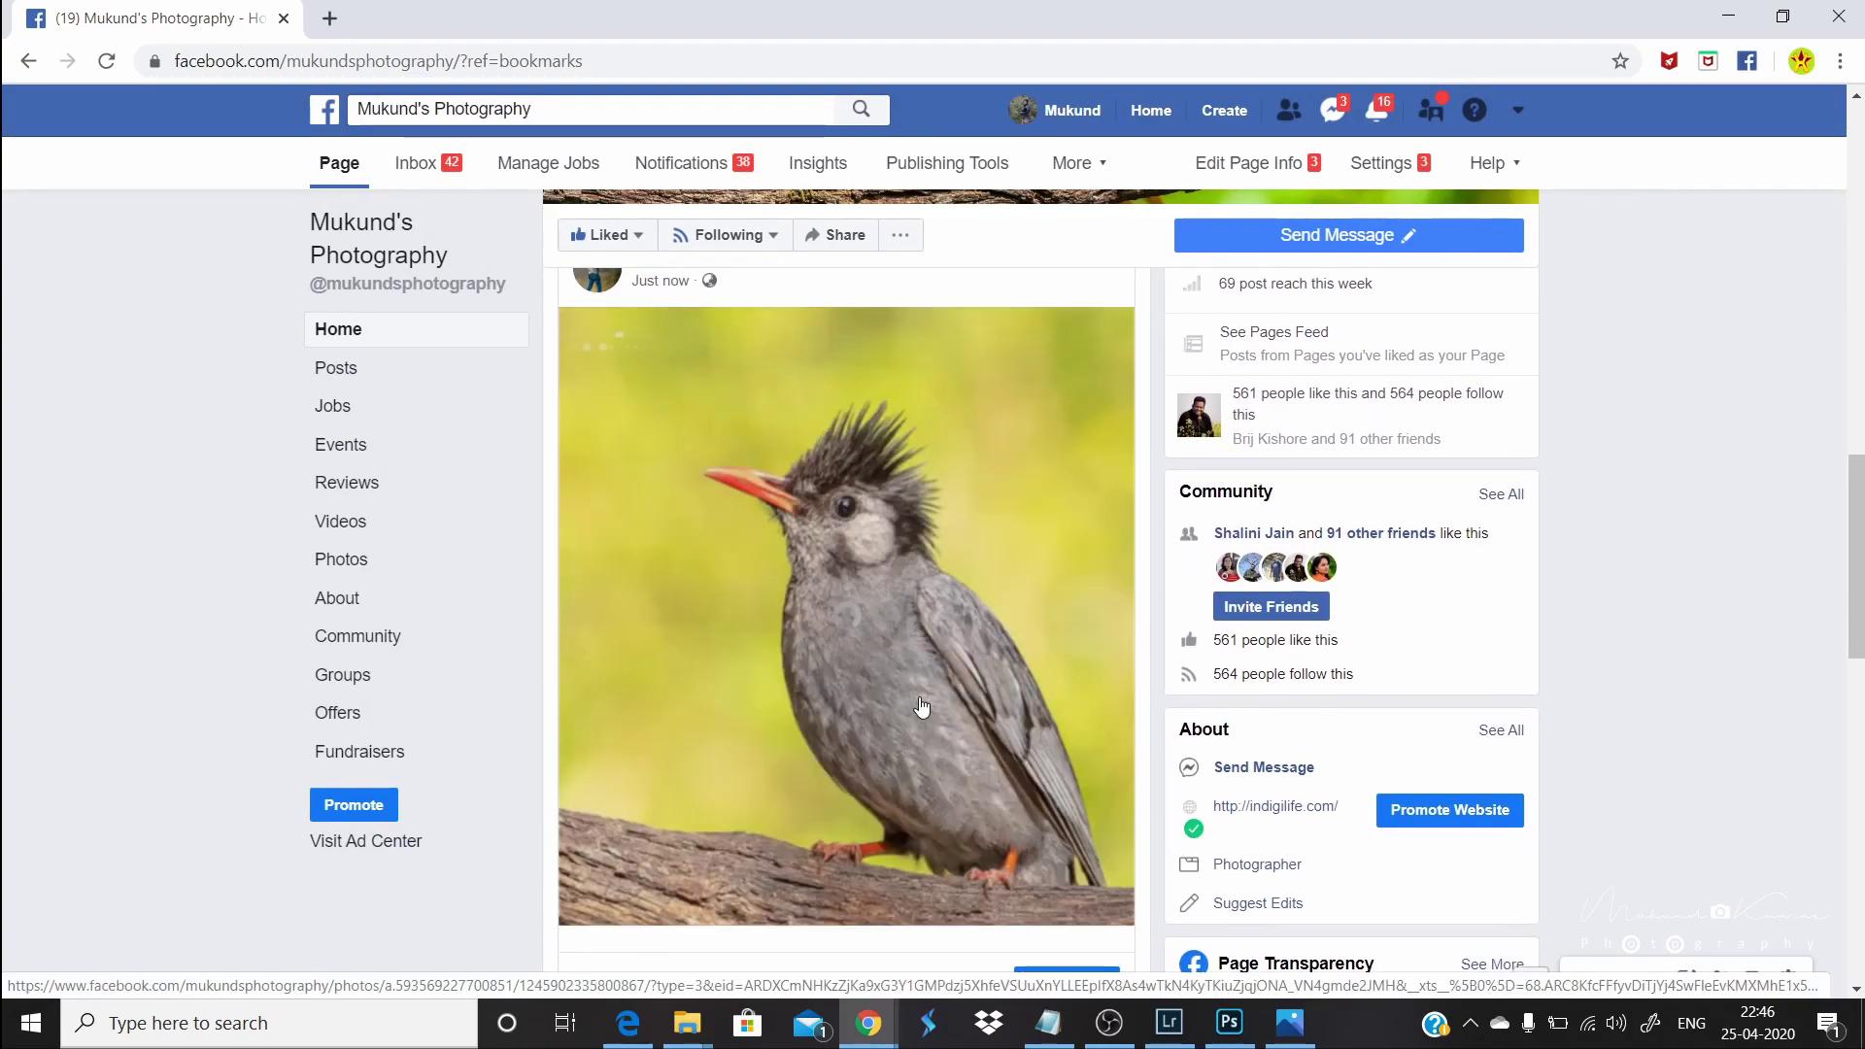